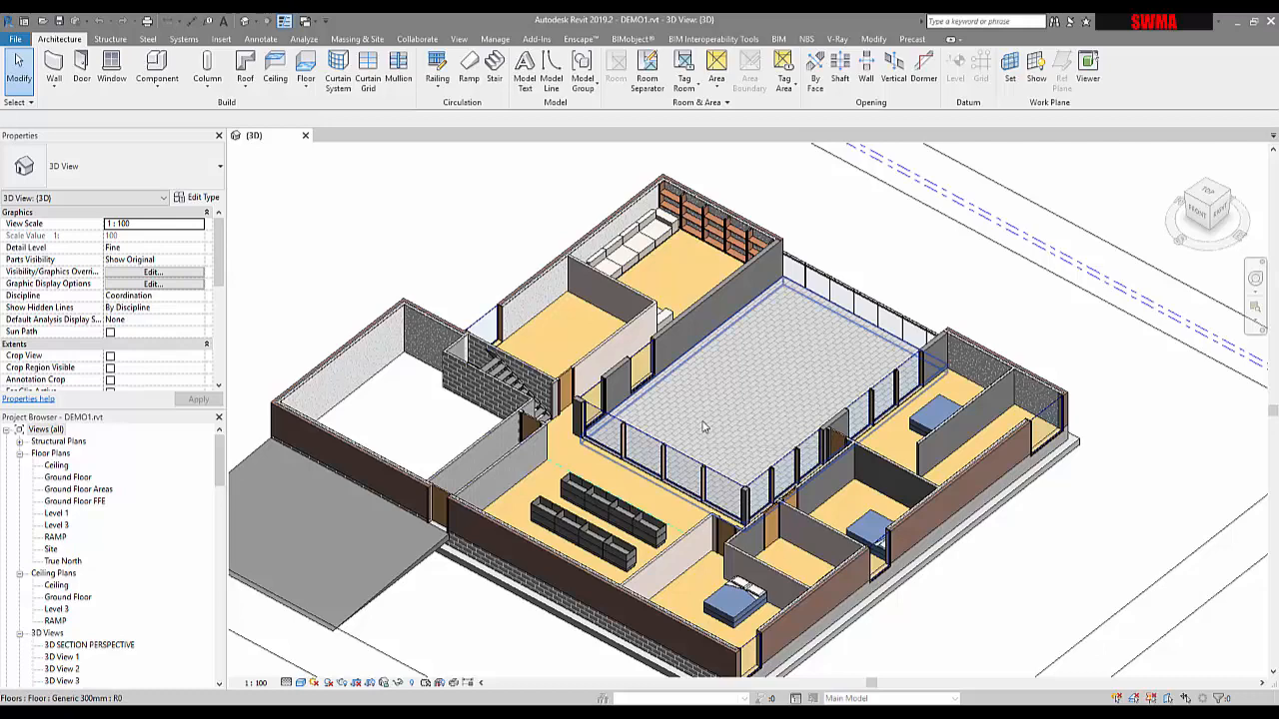
Step: Look over the 3D house model and browse the project's list of plans, 3D views, elevations and sections
scroll(702, 428, "down", 3)
scroll(703, 427, "up", 1)
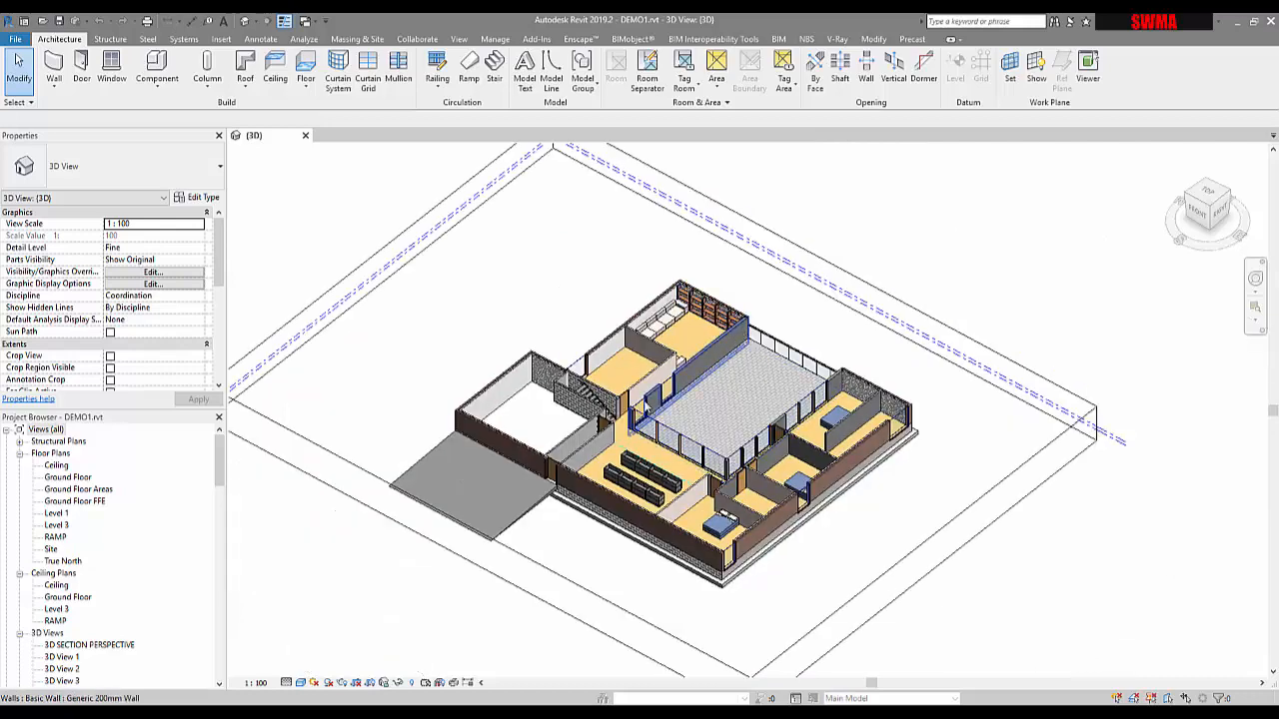
scroll(640, 400, "up", 2)
scroll(630, 392, "down", 2)
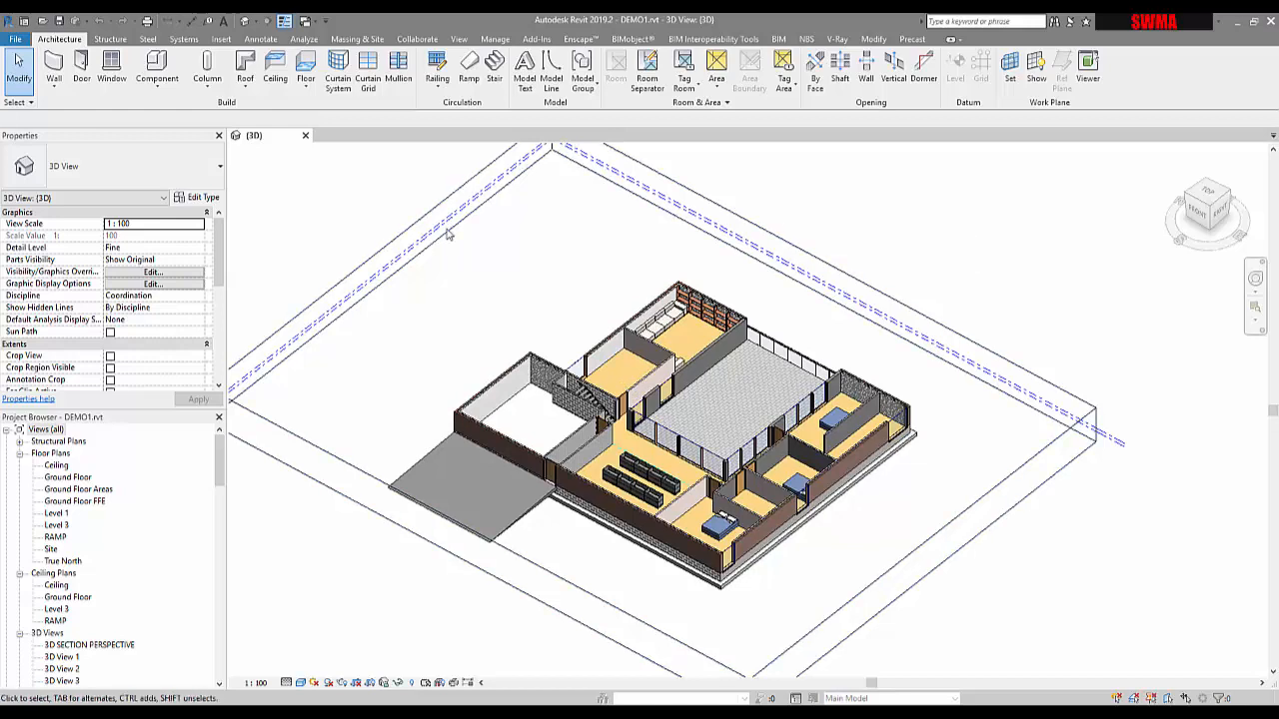
middle_click_drag(354, 247, 417, 243)
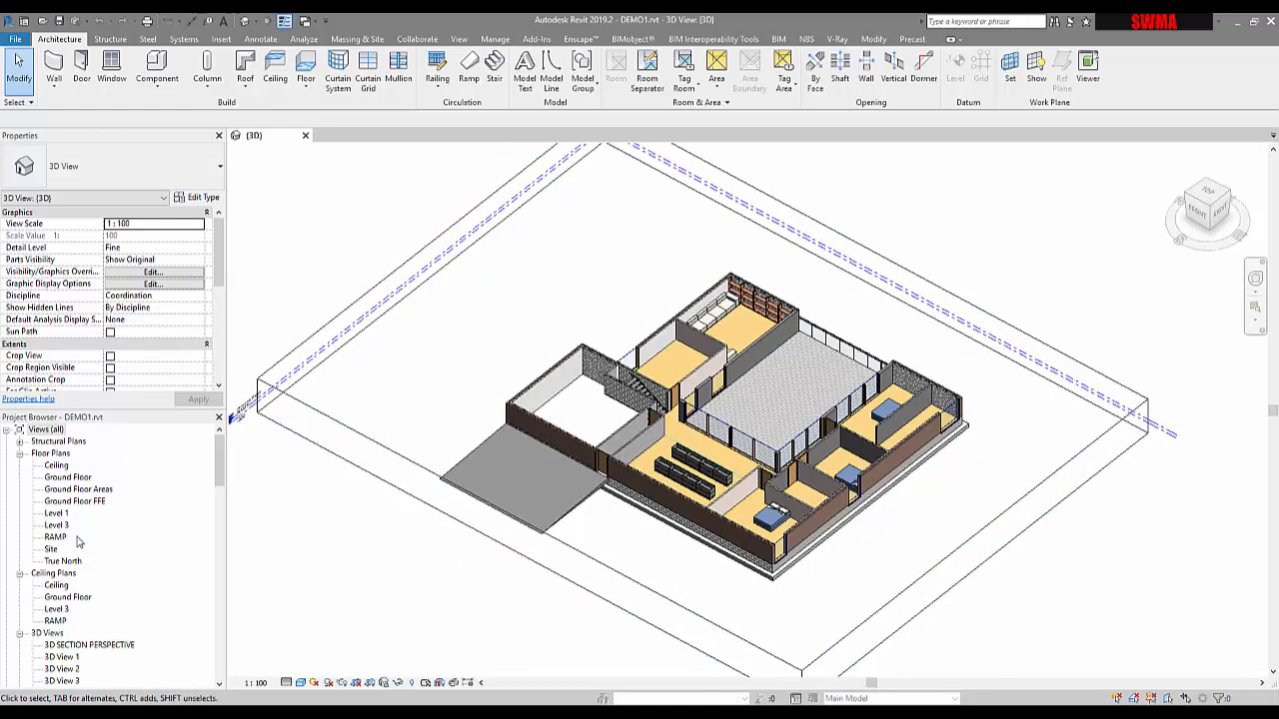
scroll(78, 555, "down", 6)
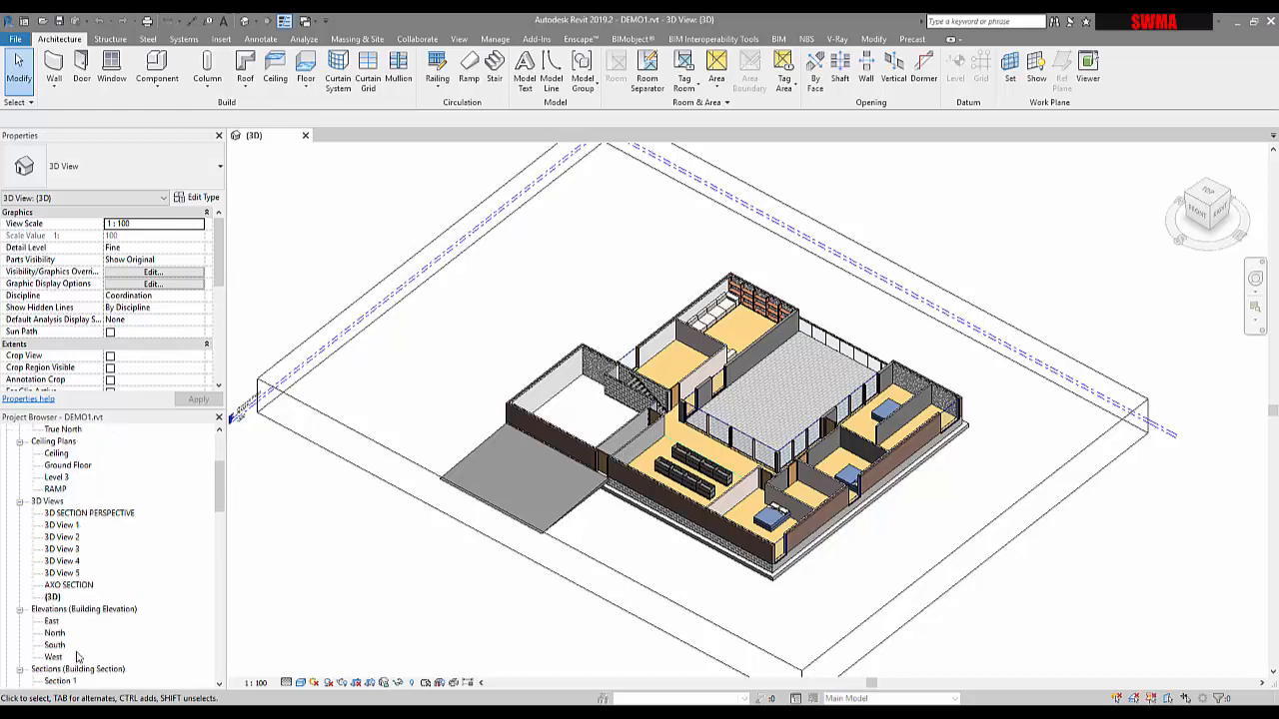
scroll(77, 654, "down", 3)
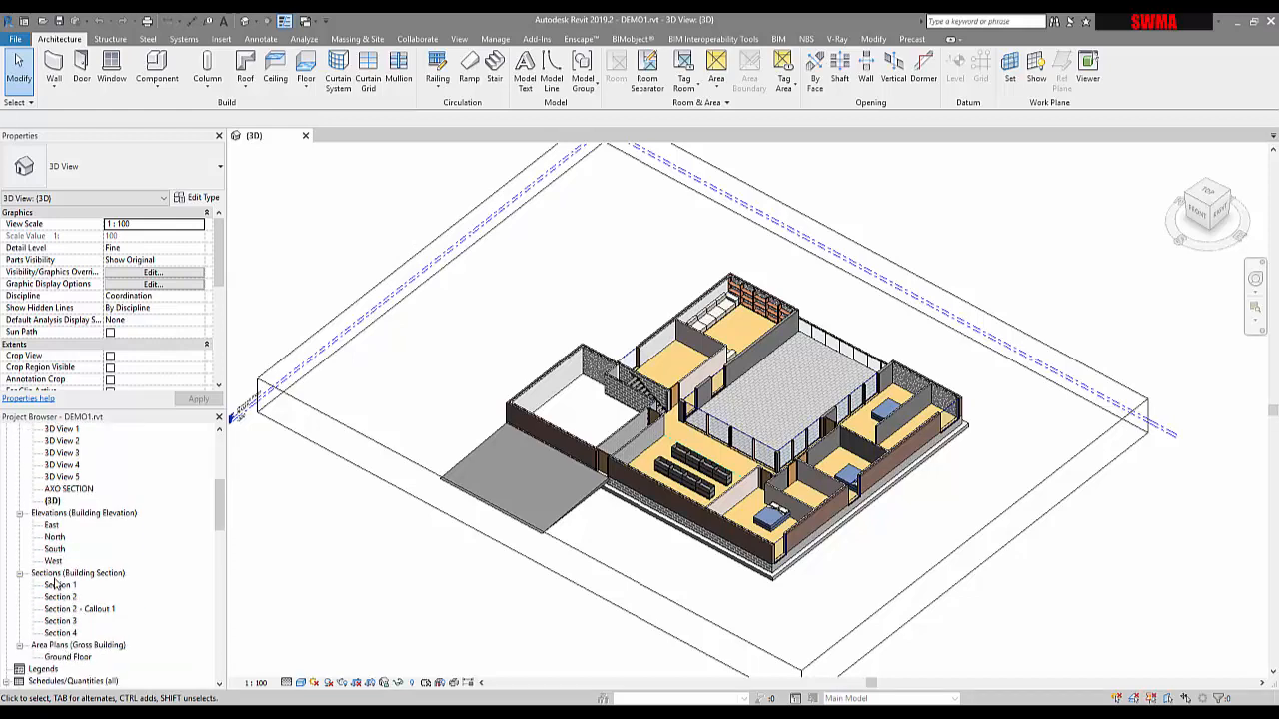
scroll(56, 583, "up", 2)
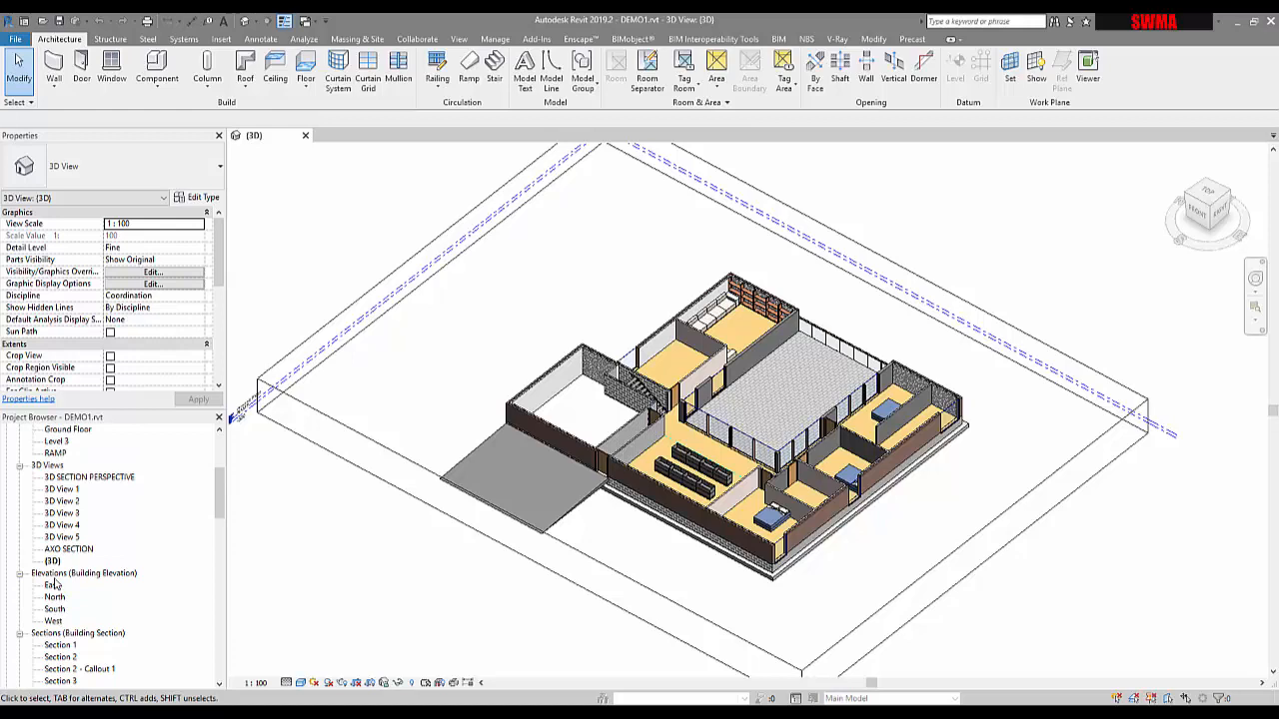
scroll(53, 584, "up", 5)
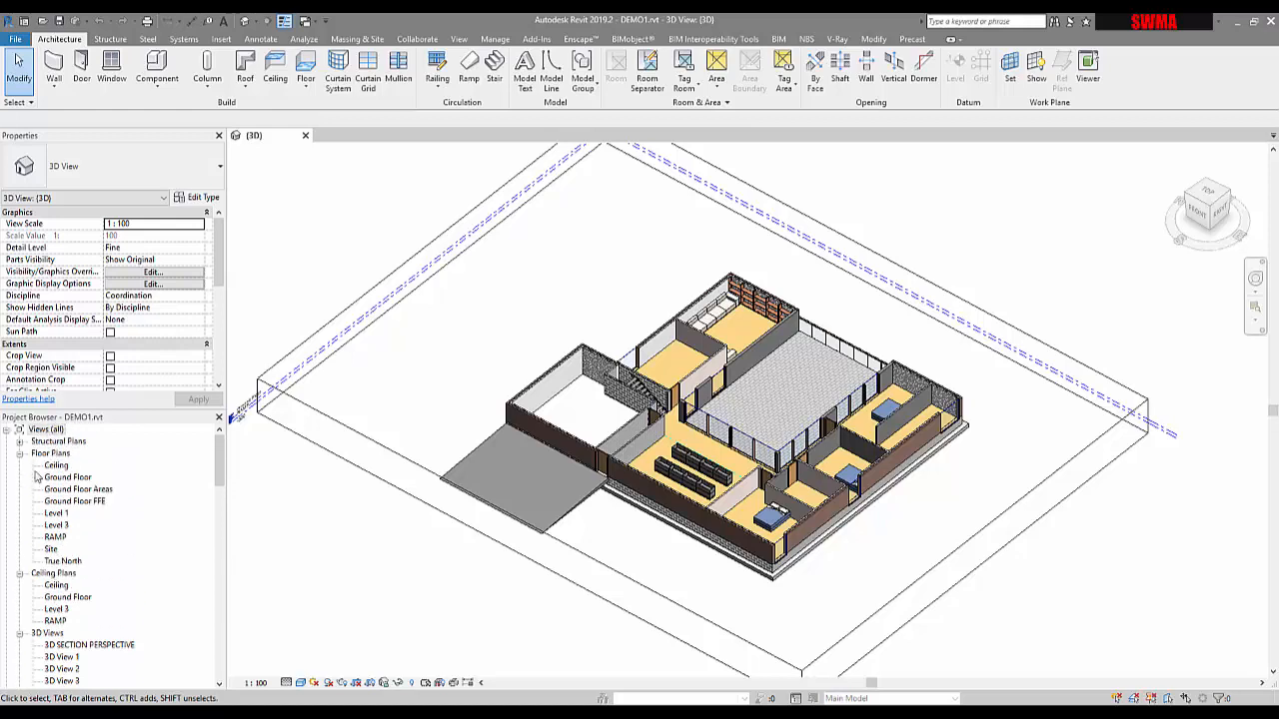
Step: Collapse the floor plan, ceiling plan, 3D view, elevation, section, area plan and schedule groups in the project browser
left_click(19, 452)
left_click(19, 465)
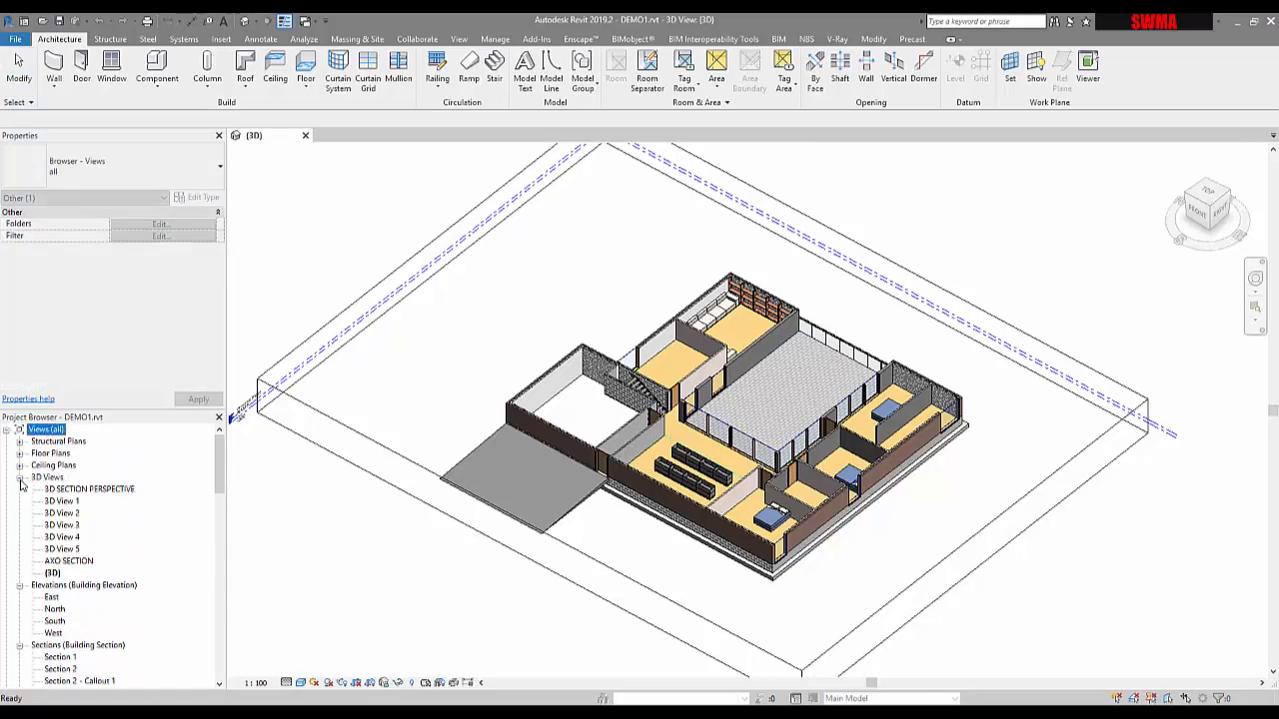
left_click(19, 477)
left_click(19, 489)
left_click(19, 501)
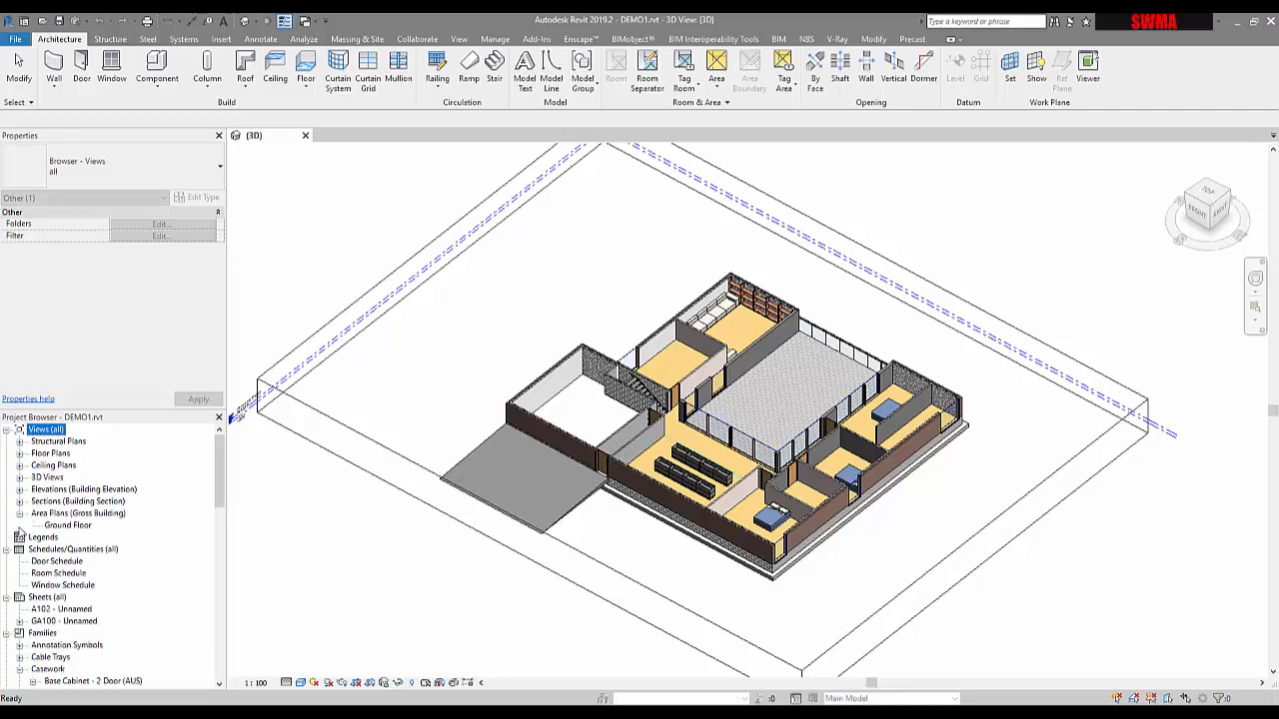
left_click(19, 513)
left_click(7, 536)
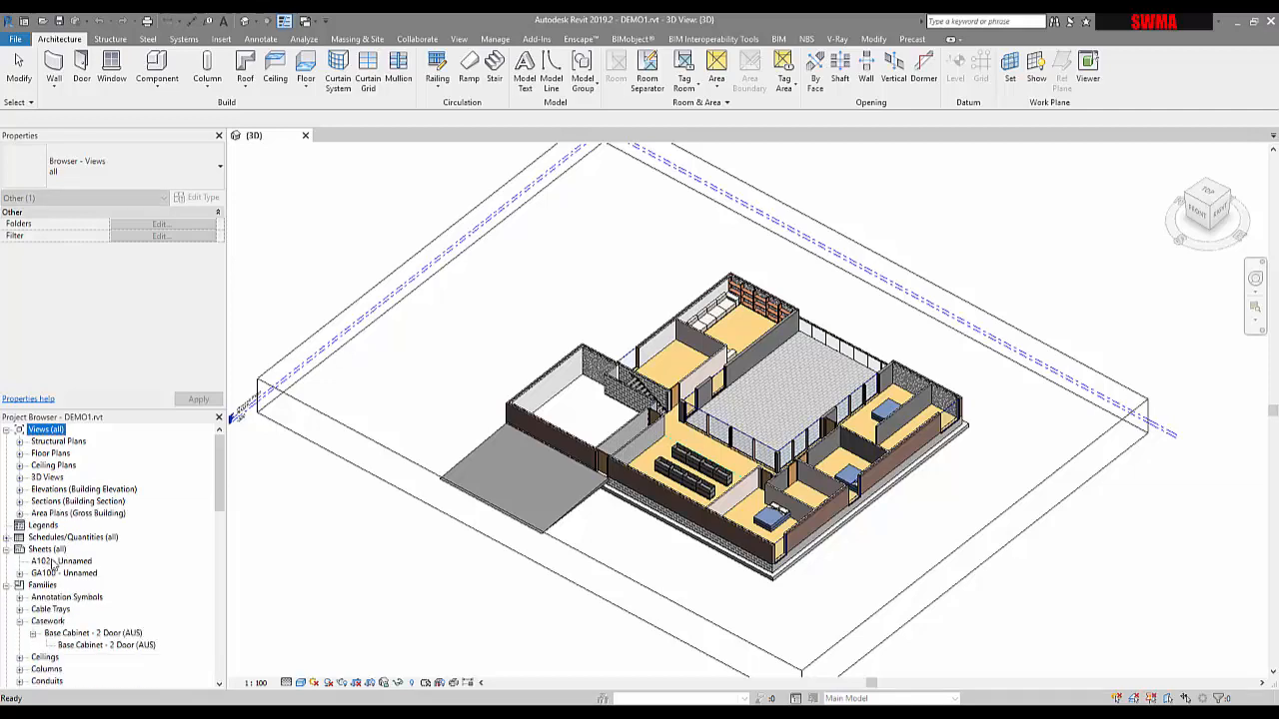
Step: Open sheet GA100 and examine its placed views and title block
left_click(50, 573)
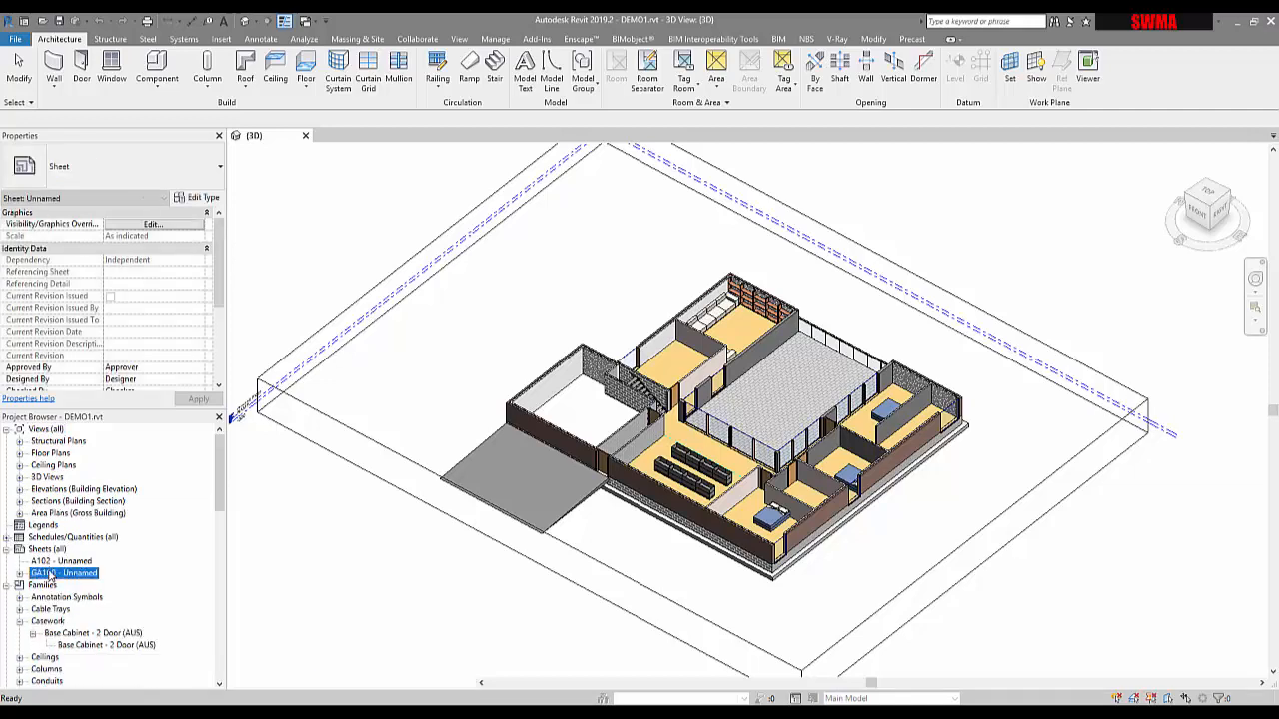
double_click(50, 573)
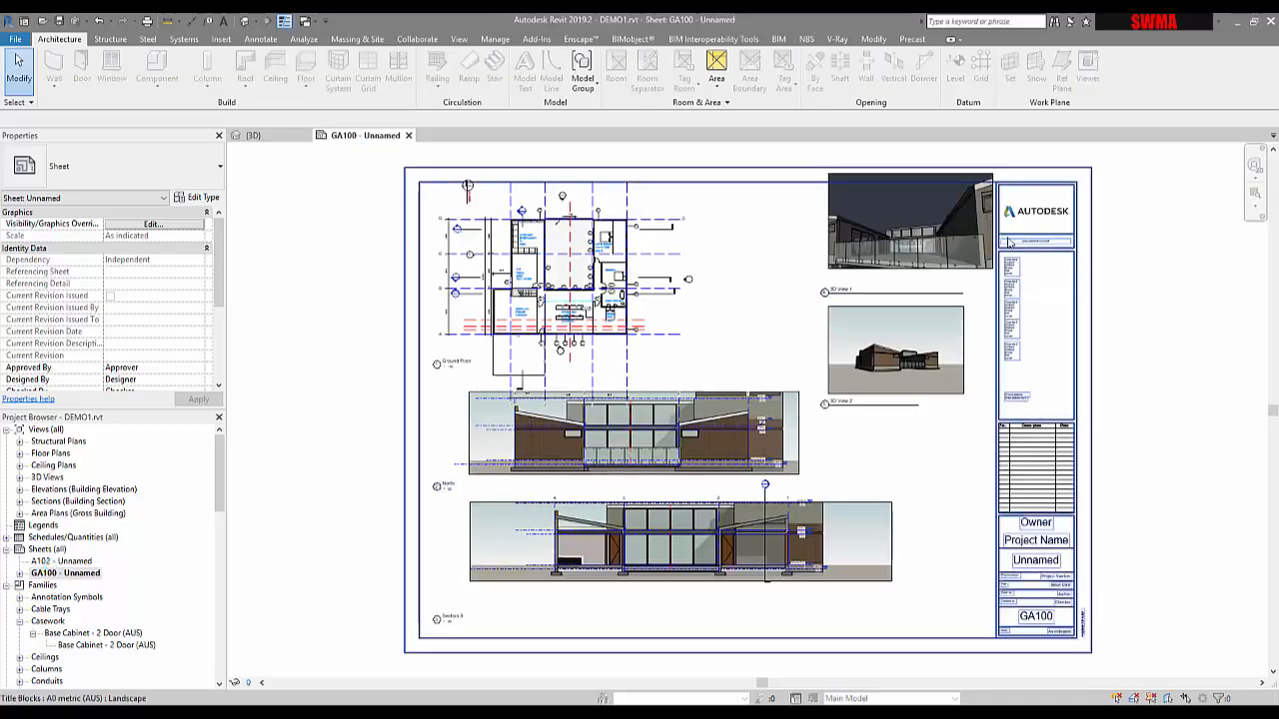
left_click(1061, 229)
left_click(1099, 234)
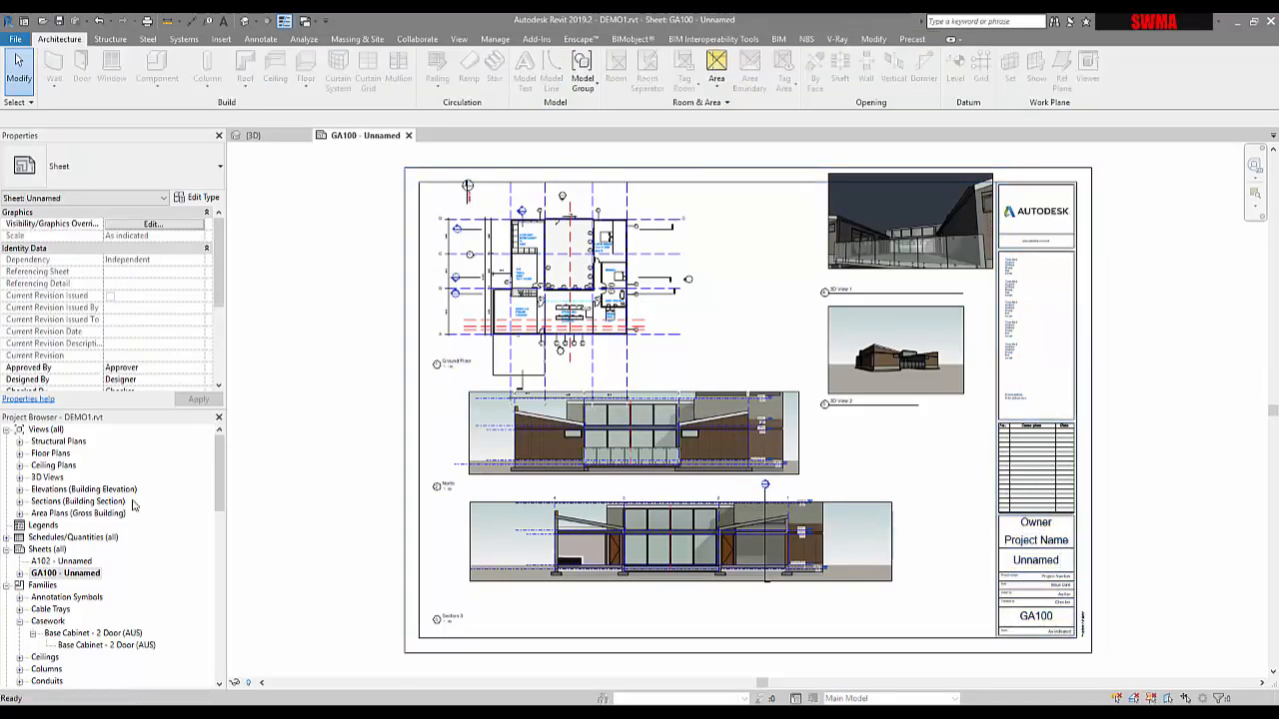
Step: Open sheet A102 and set its title block's sheet name to FLOOR PLANS
double_click(64, 564)
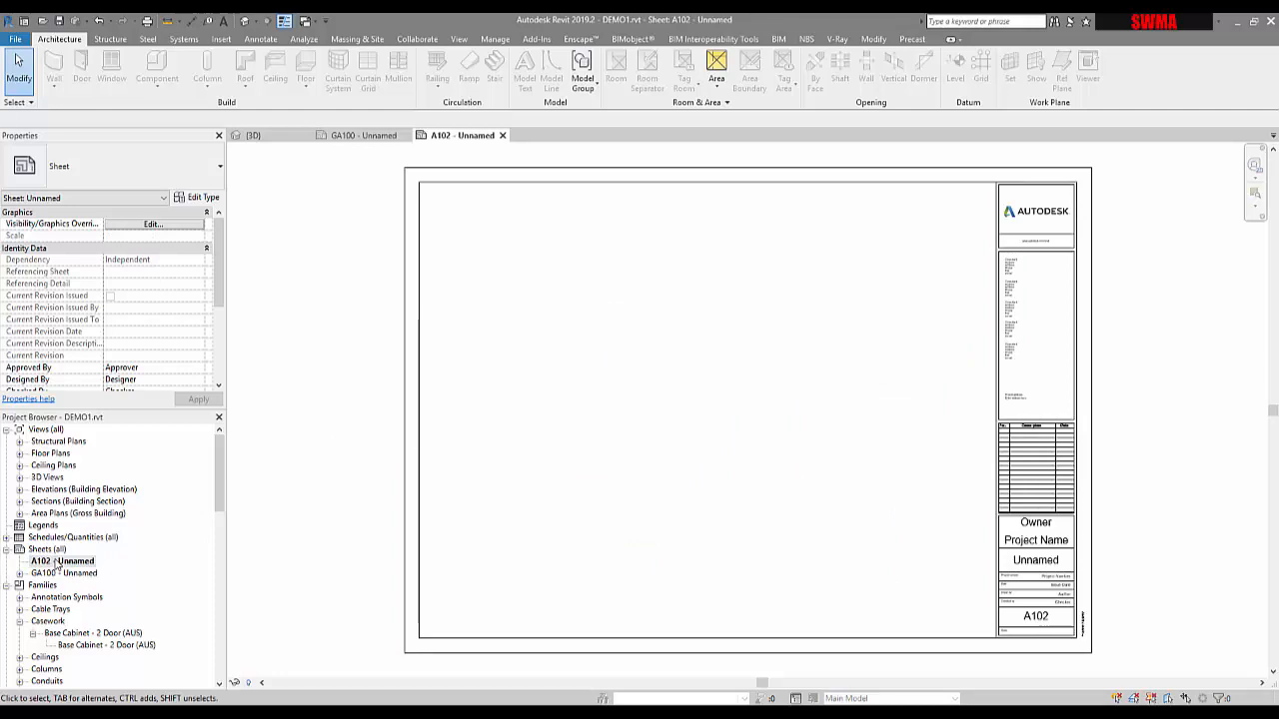
left_click(1013, 594)
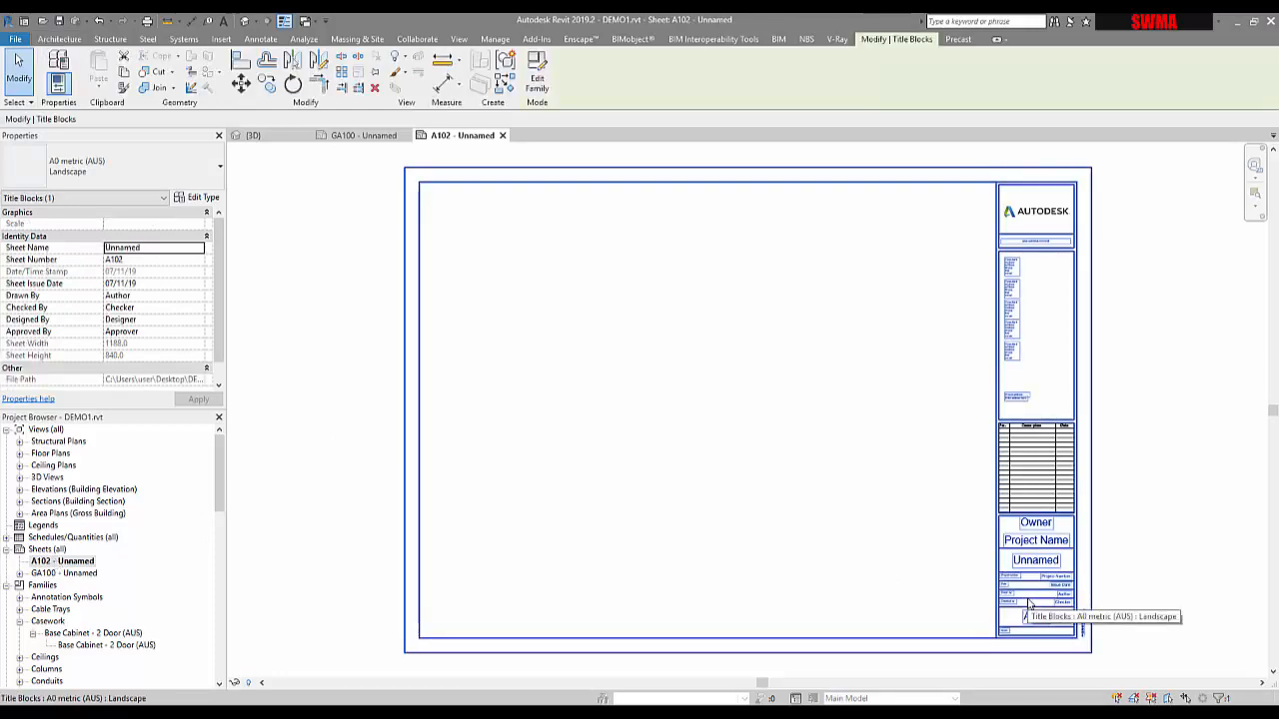
left_click(160, 253)
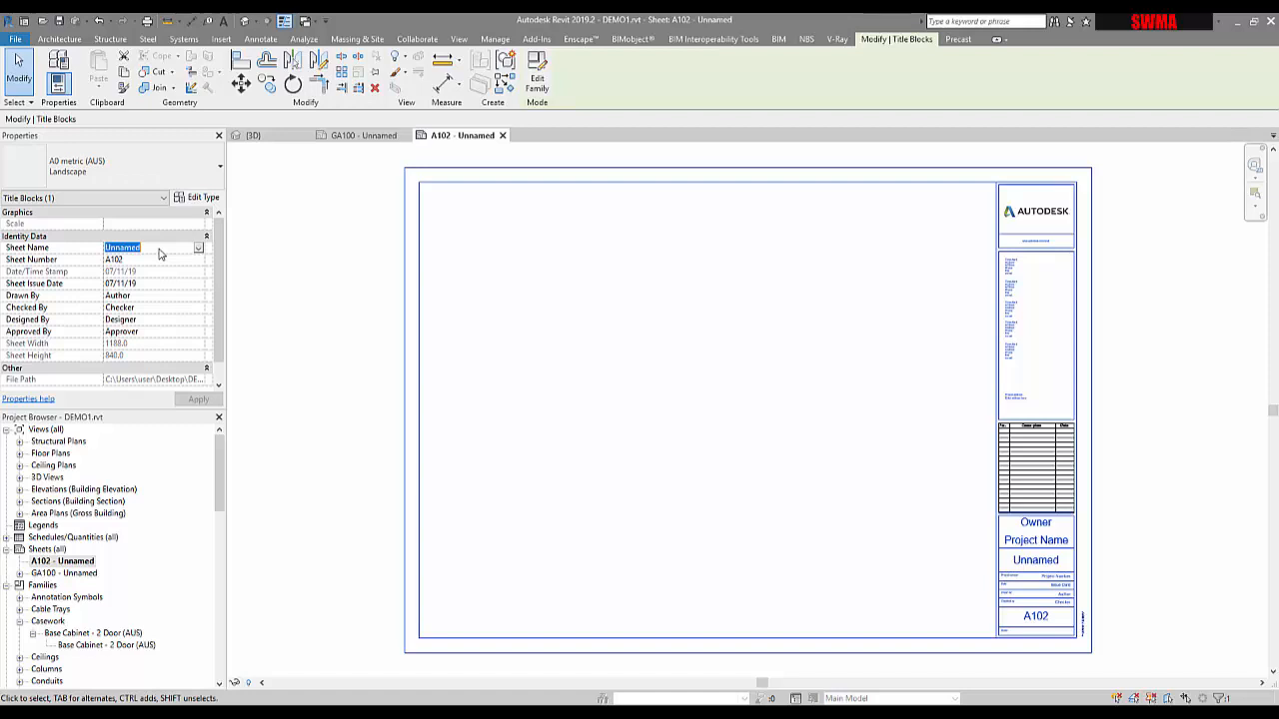
key("BackSpace")
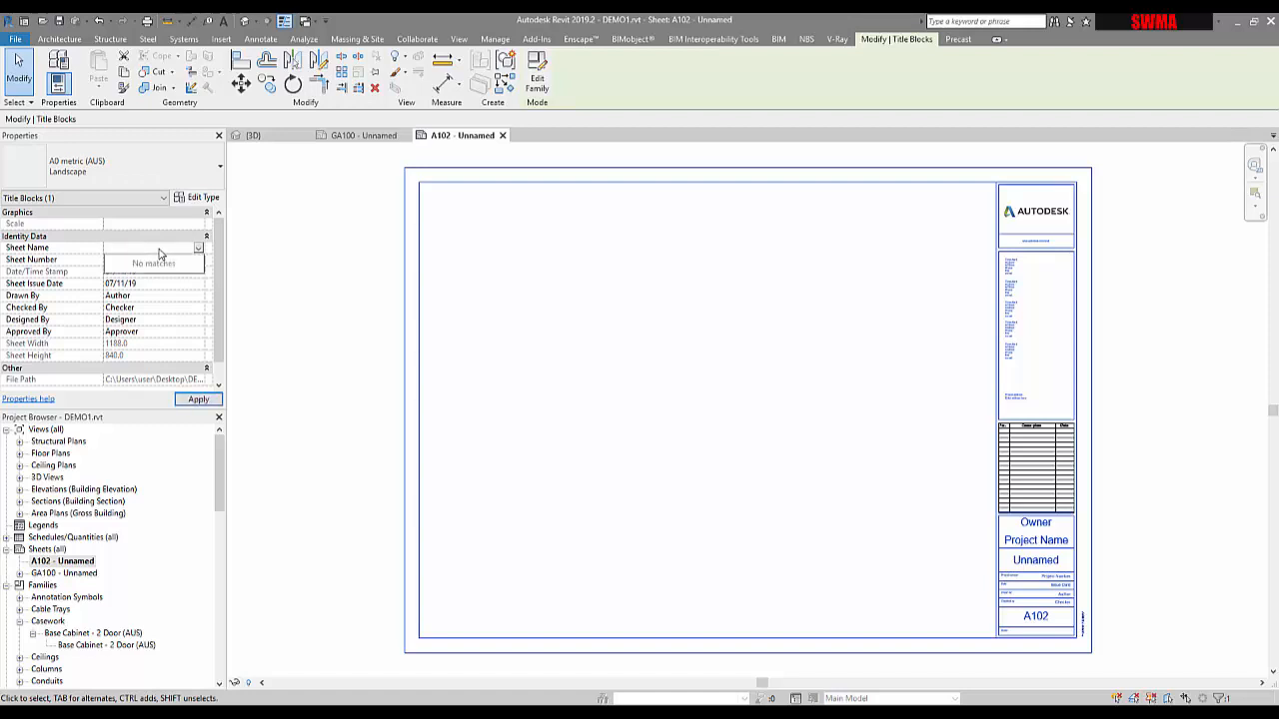
type("FLOOR PLANS")
Step: Set the sheet number to A100 and the Checked By value to SWMA
left_click(118, 260)
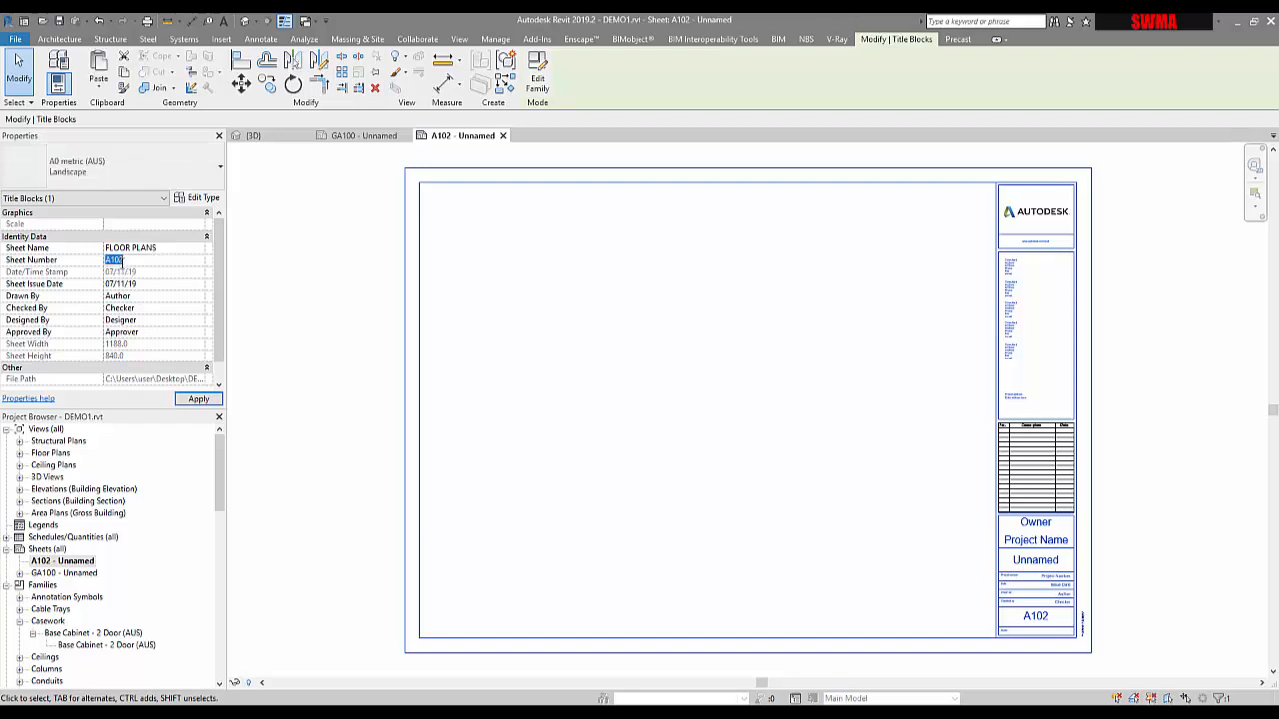
left_click(120, 261)
left_click(157, 308)
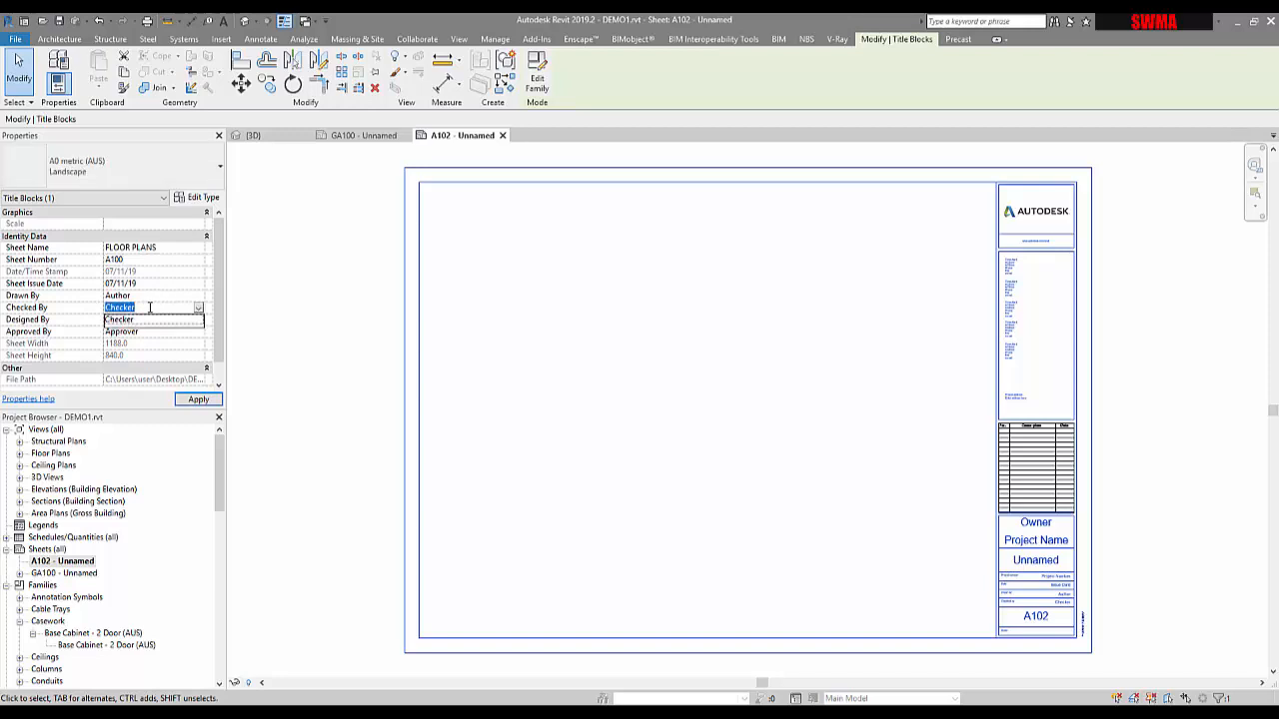
type("SWAM")
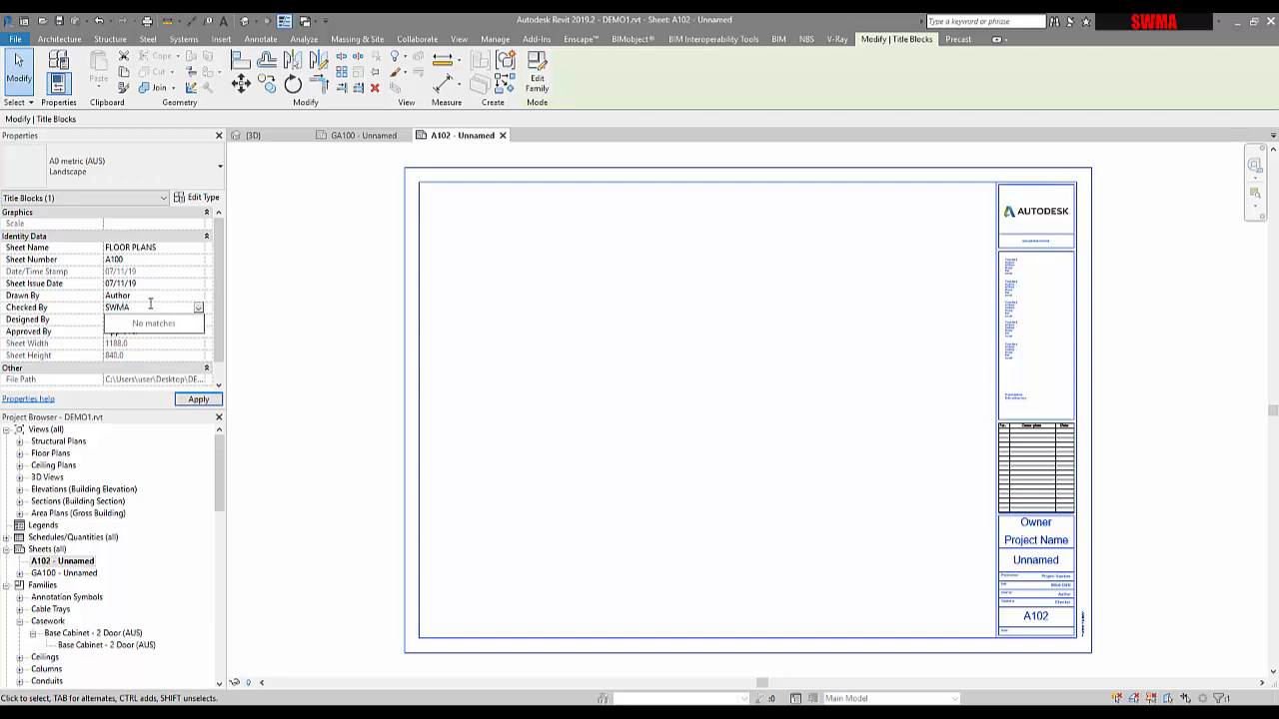
key("Return")
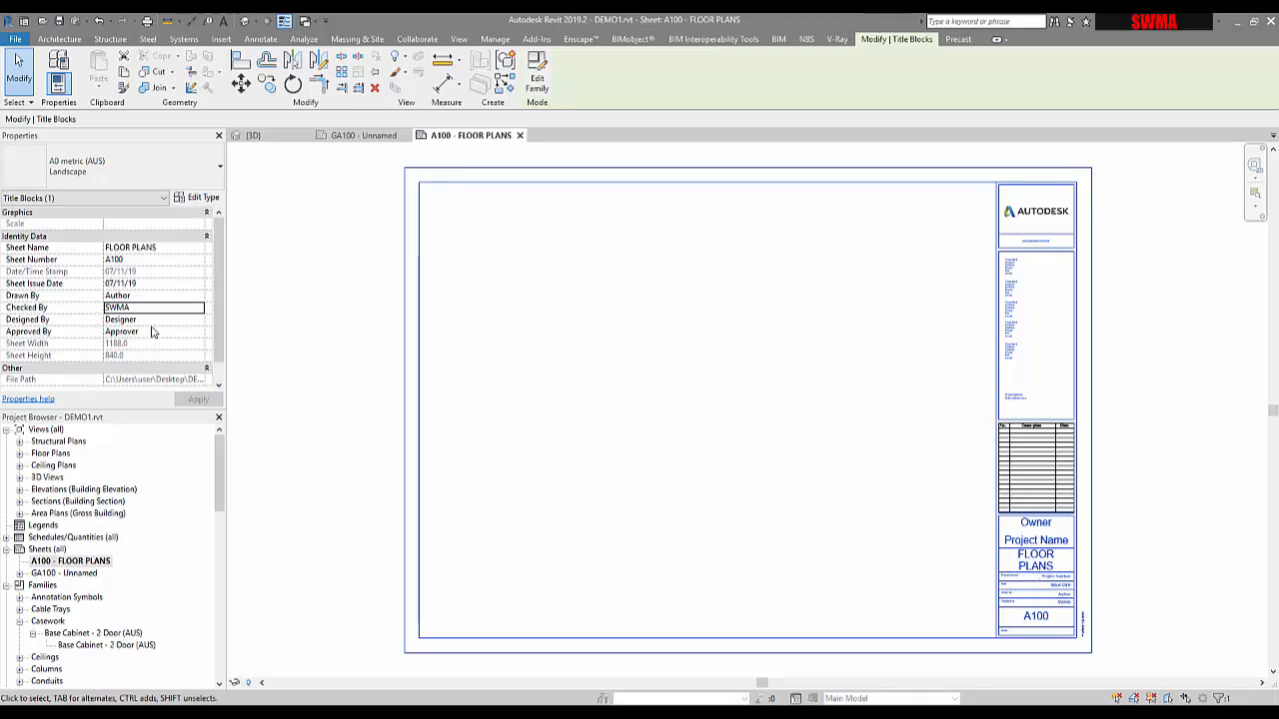
left_click(199, 197)
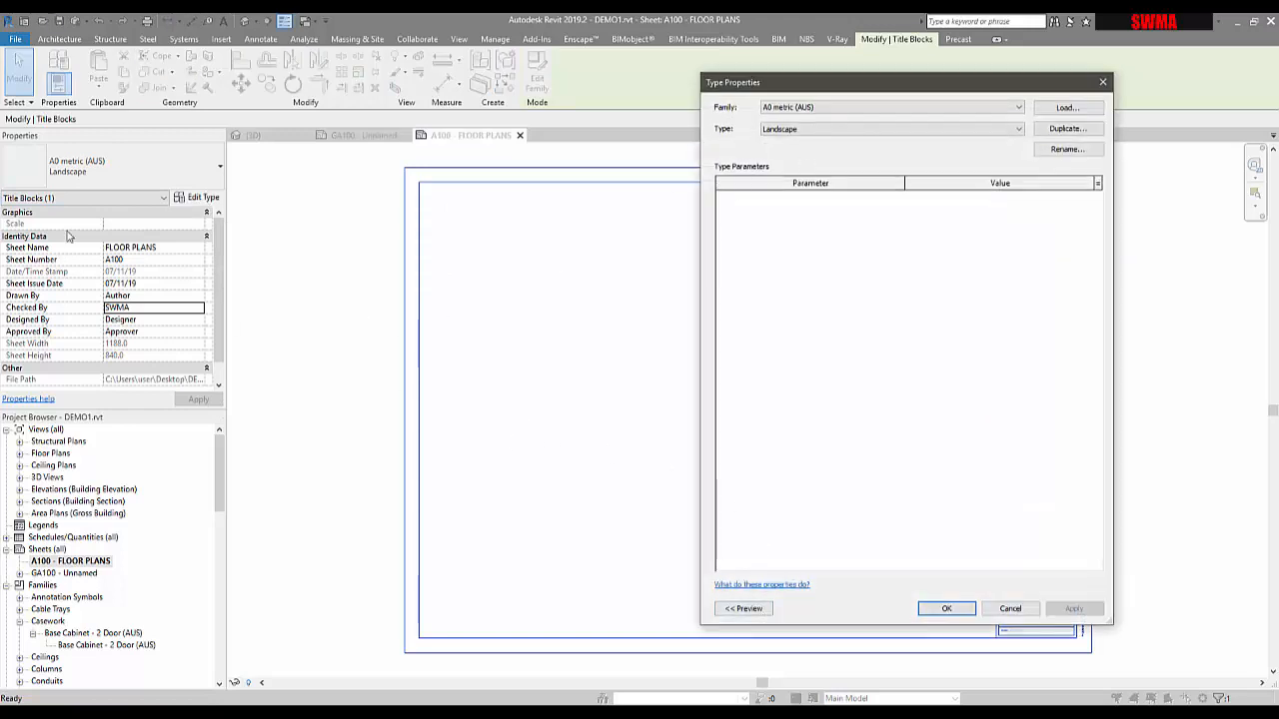
left_click(1011, 609)
left_click(757, 517)
Step: Inspect the sheet name, sheet number and Checked By entries in the title block of the FLOOR PLANS sheet
scroll(959, 589, "up", 3)
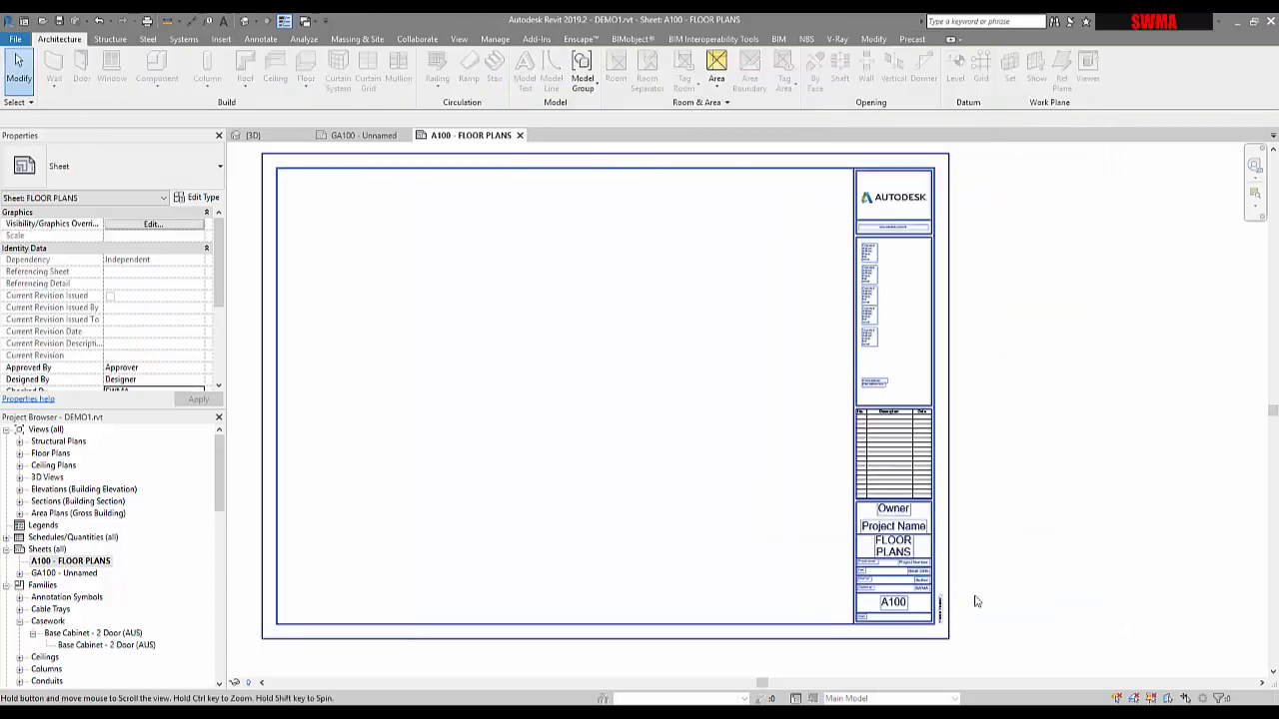
scroll(937, 576, "up", 2)
left_click(767, 500)
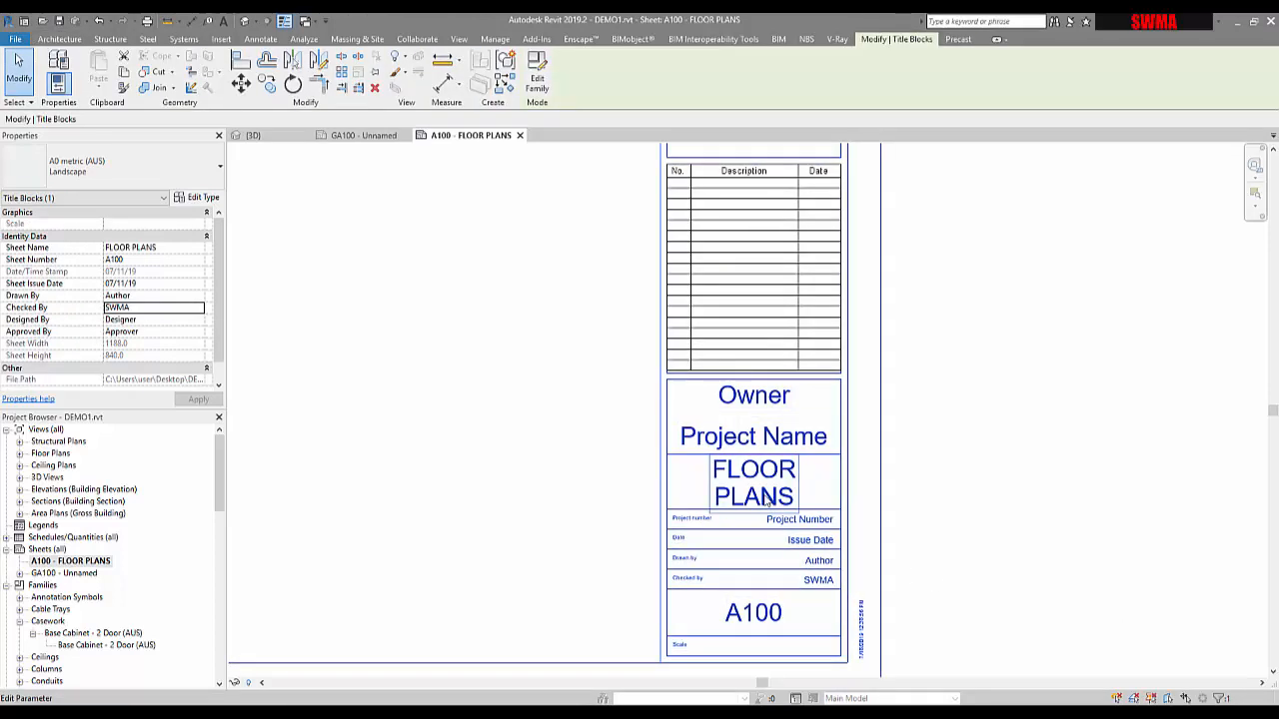
scroll(767, 500, "down", 3)
scroll(767, 499, "down", 2)
scroll(822, 505, "up", 1)
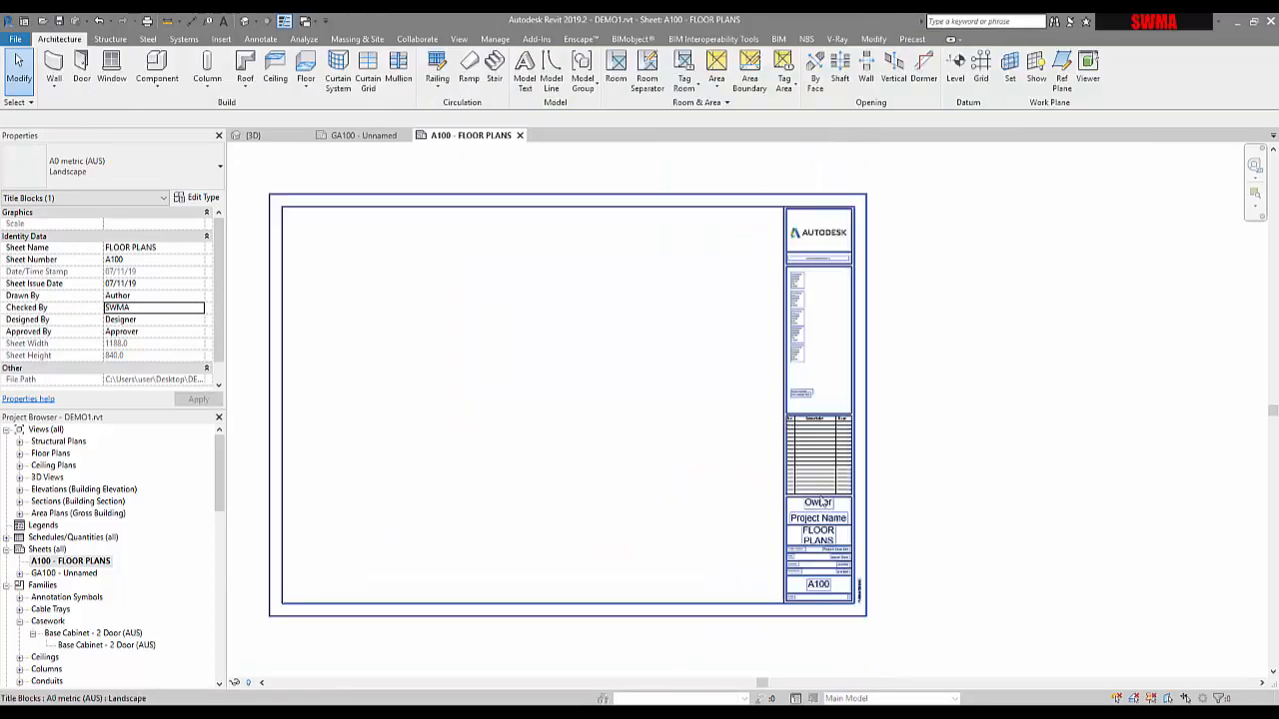
key("Escape")
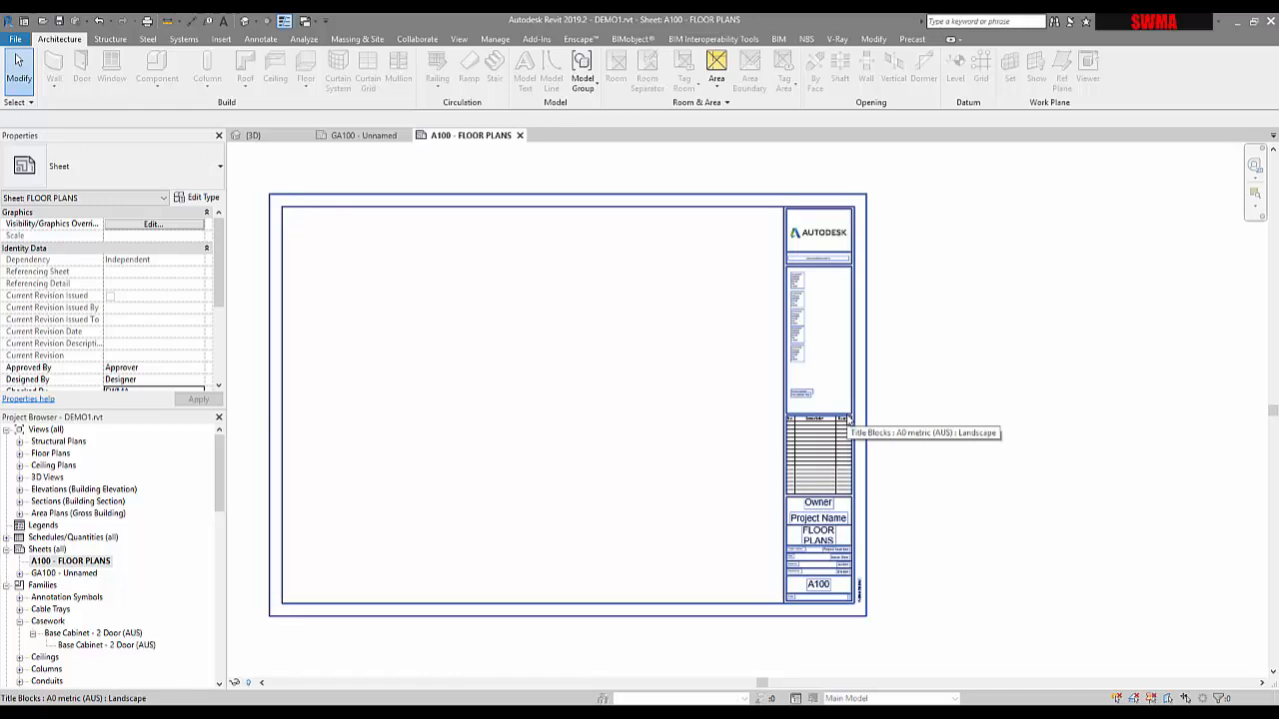
Step: Open the A0 metric (AUS) title block family for editing and inspect its Client Name label
left_click(794, 318)
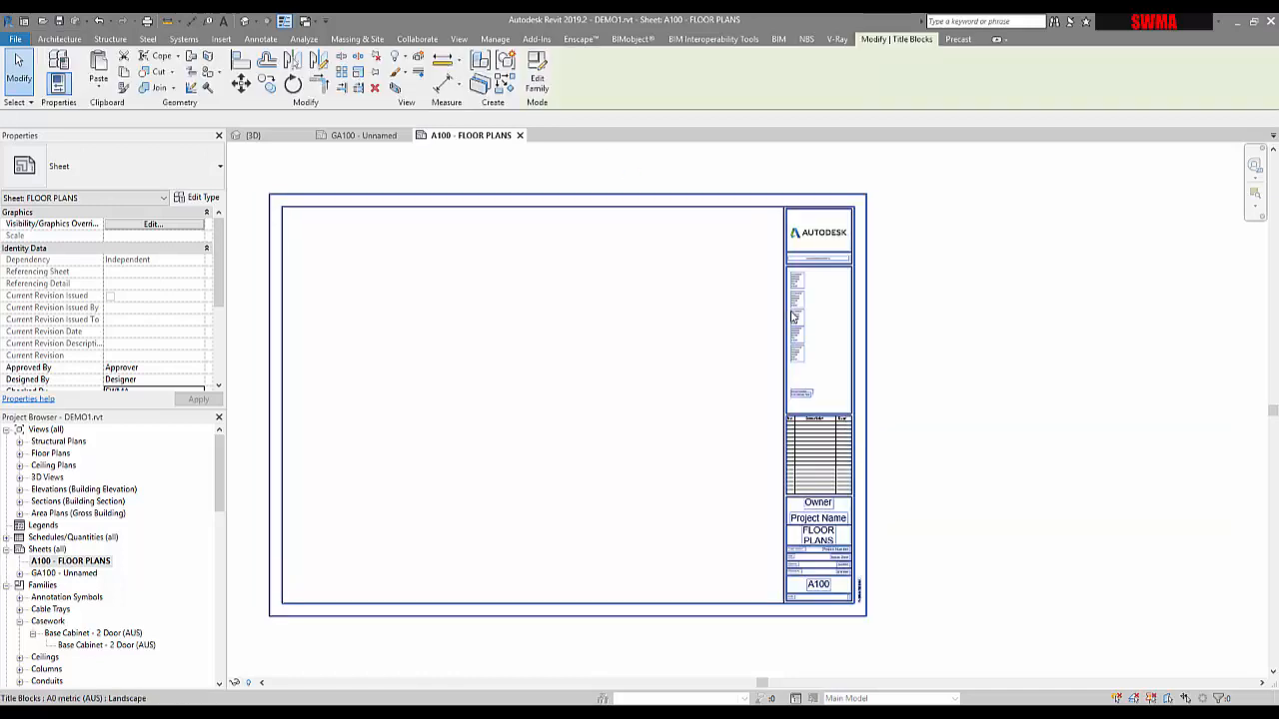
left_click(538, 95)
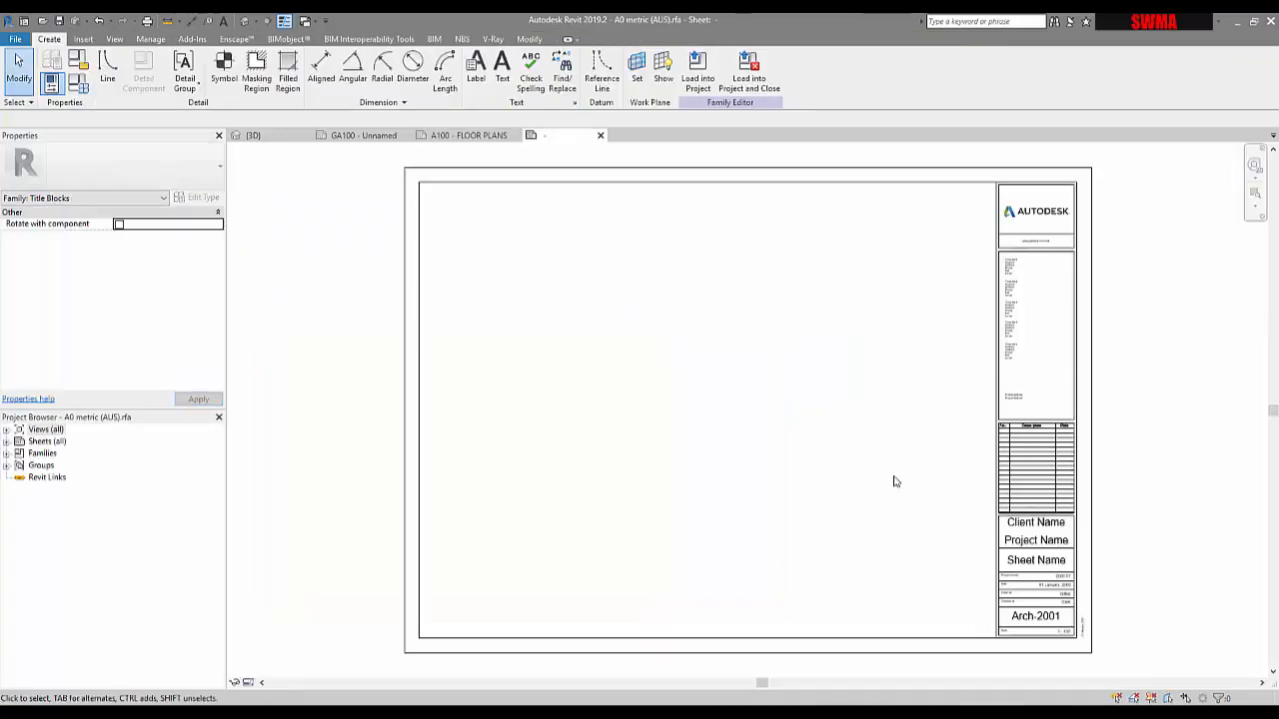
middle_click_drag(1050, 495, 885, 493)
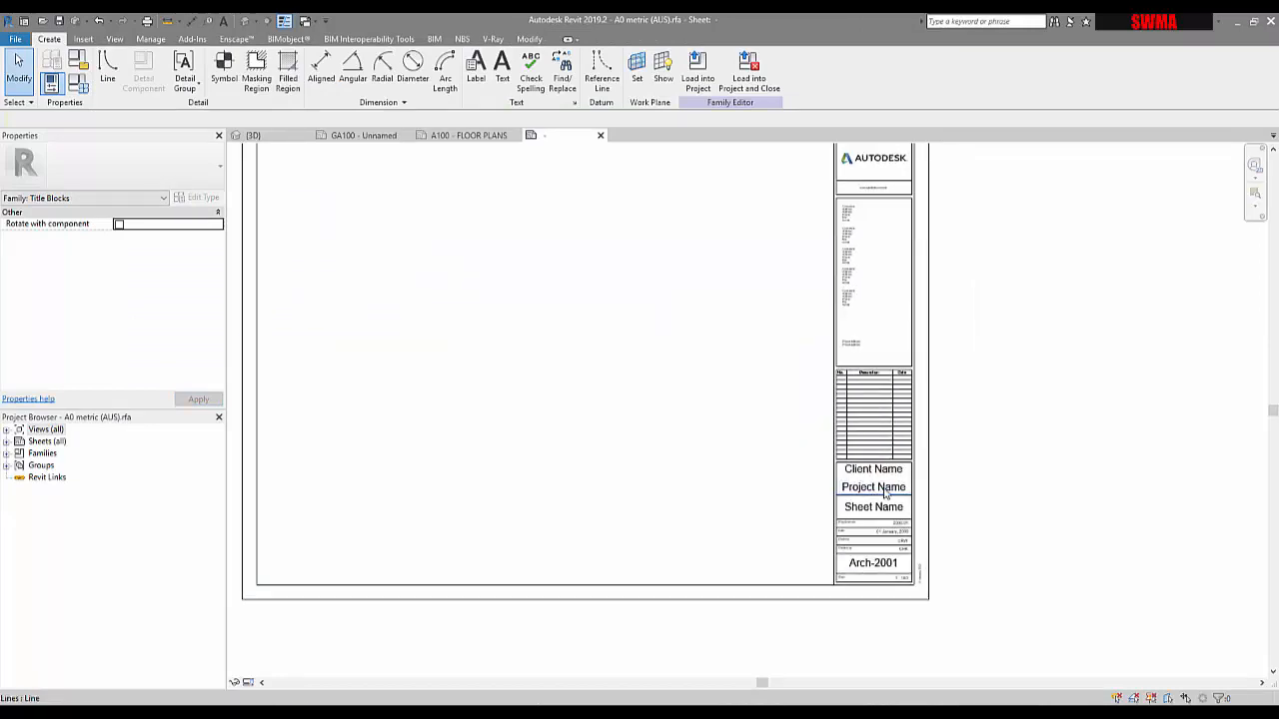
scroll(885, 493, "up", 4)
left_click(865, 454)
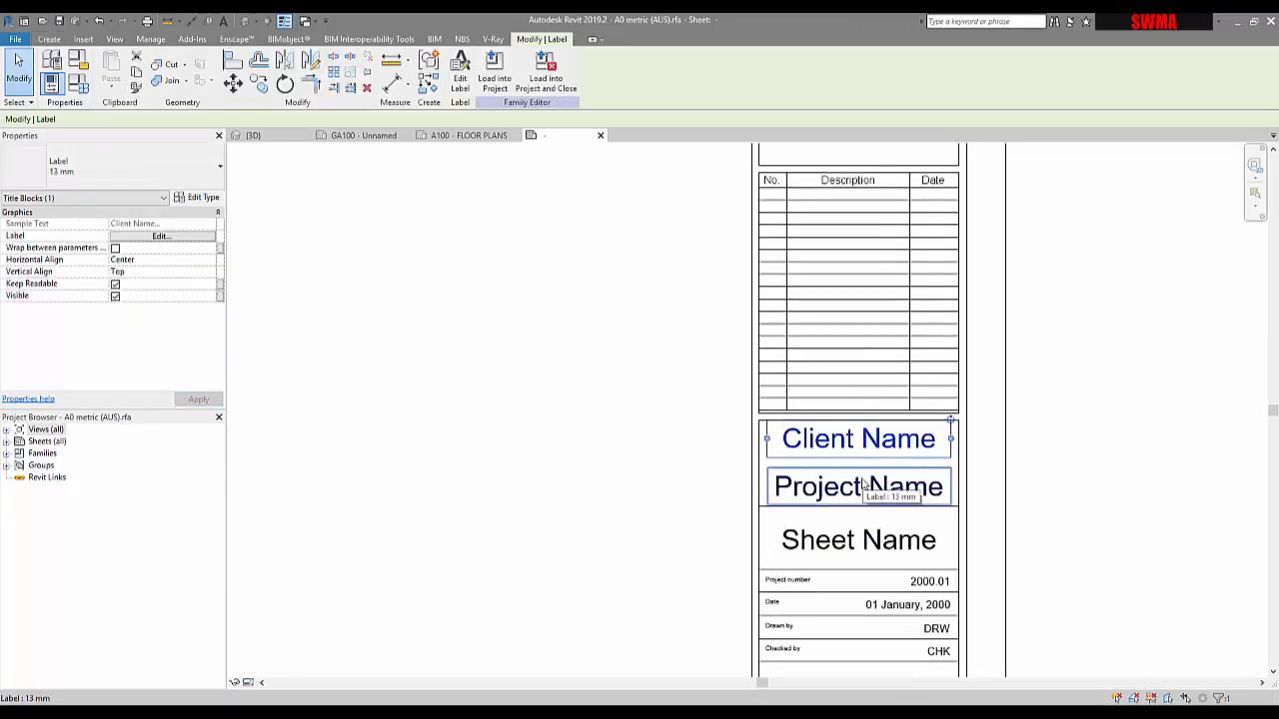
left_click(730, 478)
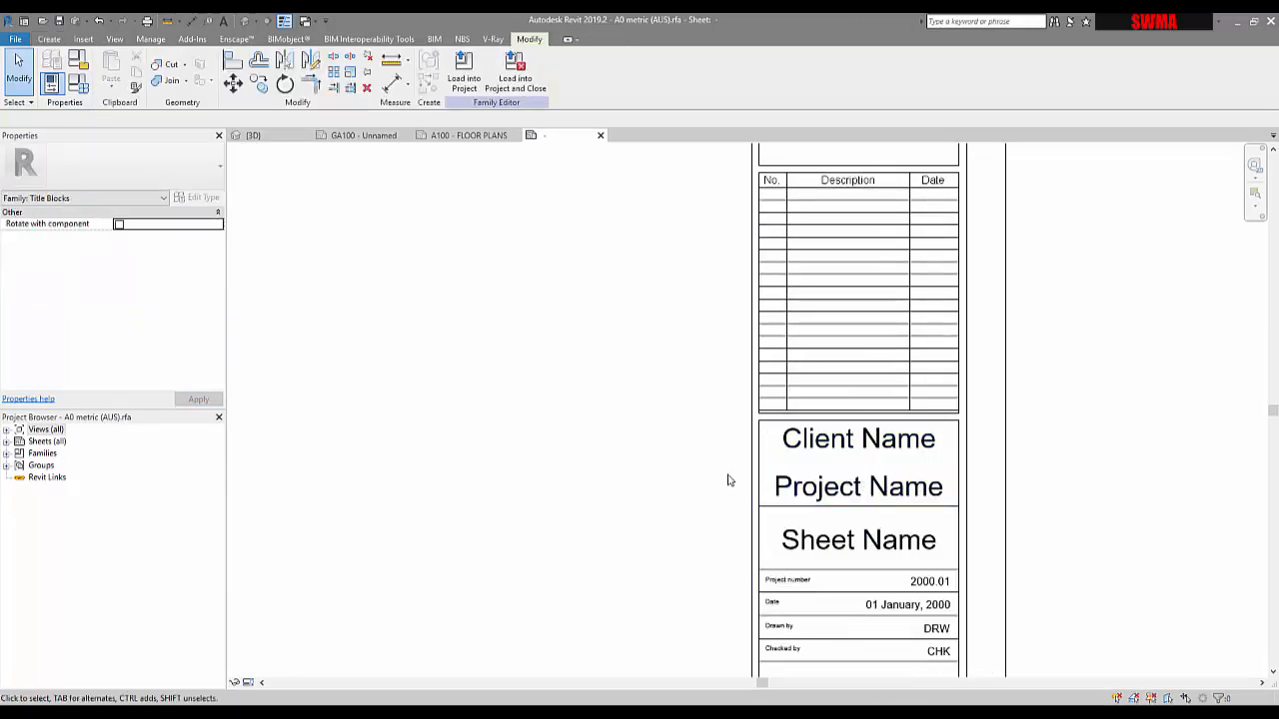
Step: Select every instance of the Client Name label's type in the entire project and set the type's text font to ISOCP
left_click(842, 464)
right_click(842, 450)
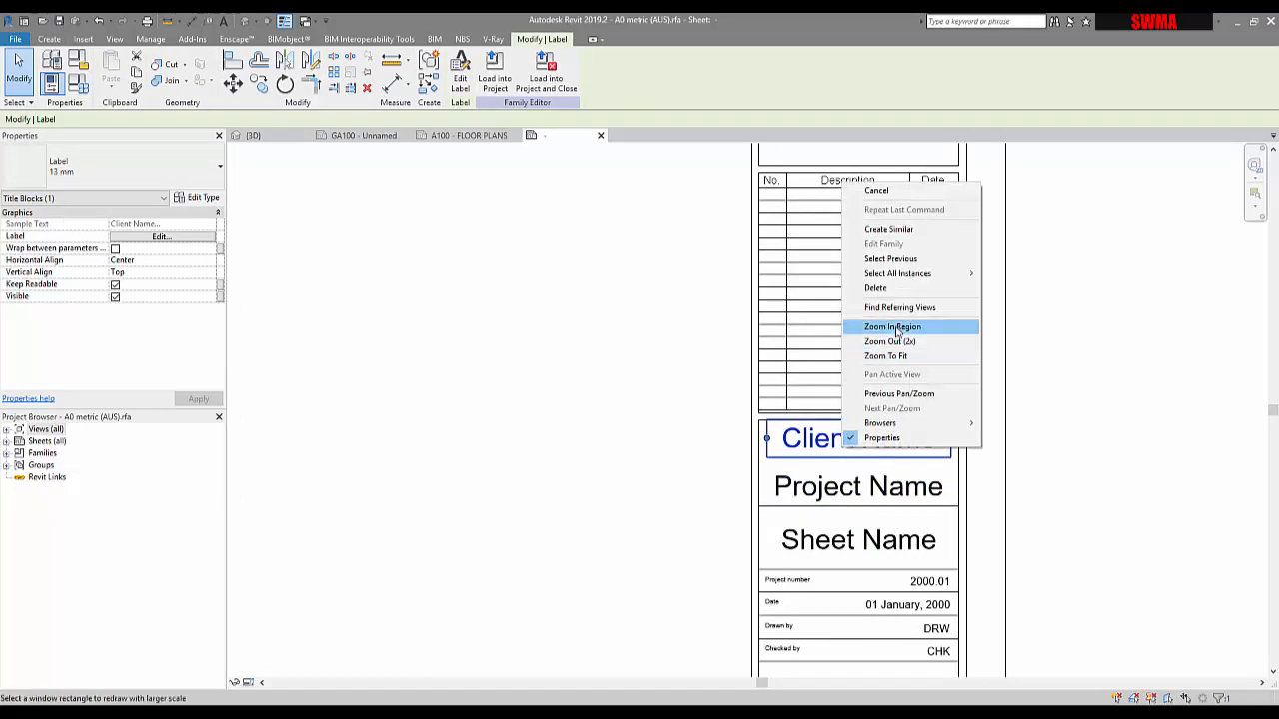
mouse_move(897, 275)
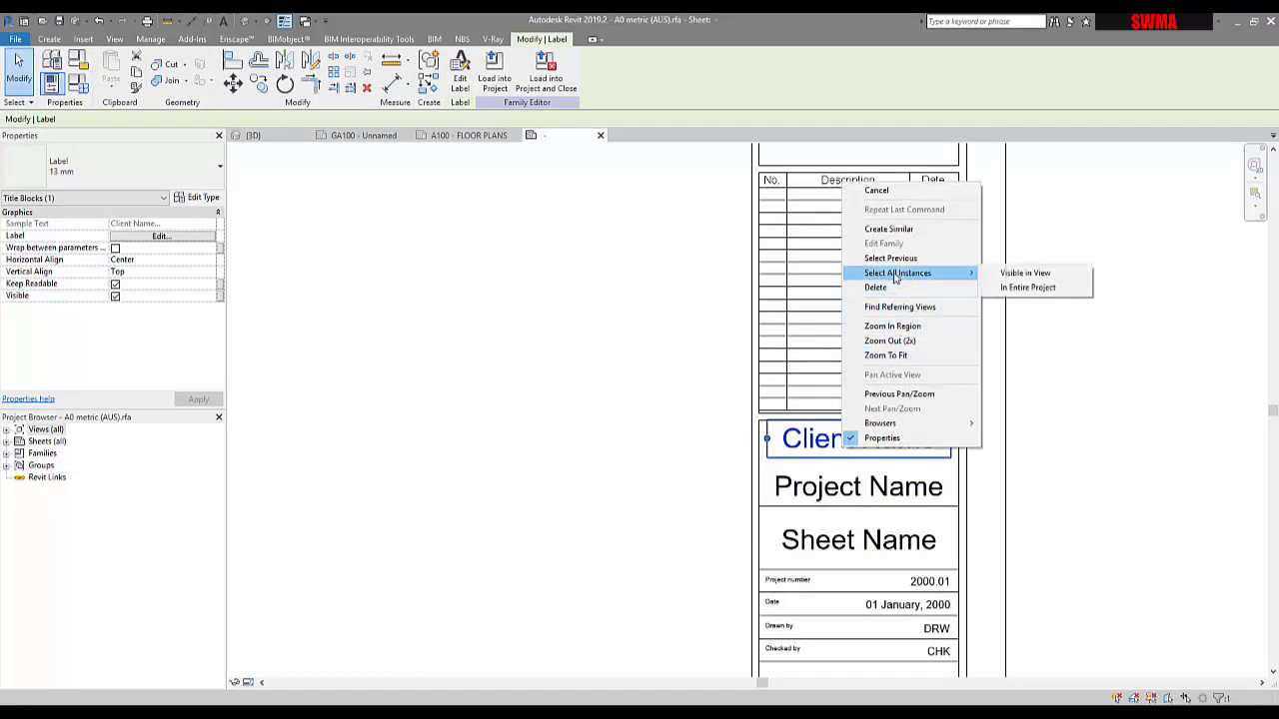
left_click(1015, 288)
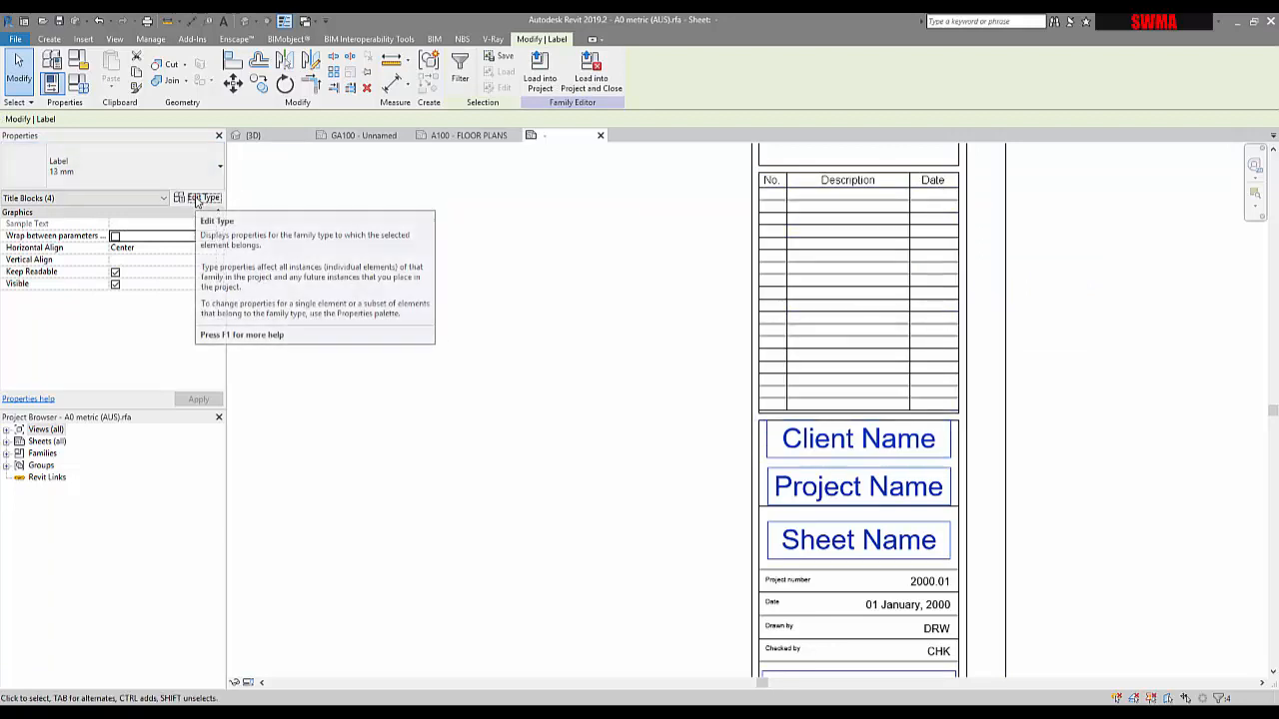
left_click(199, 197)
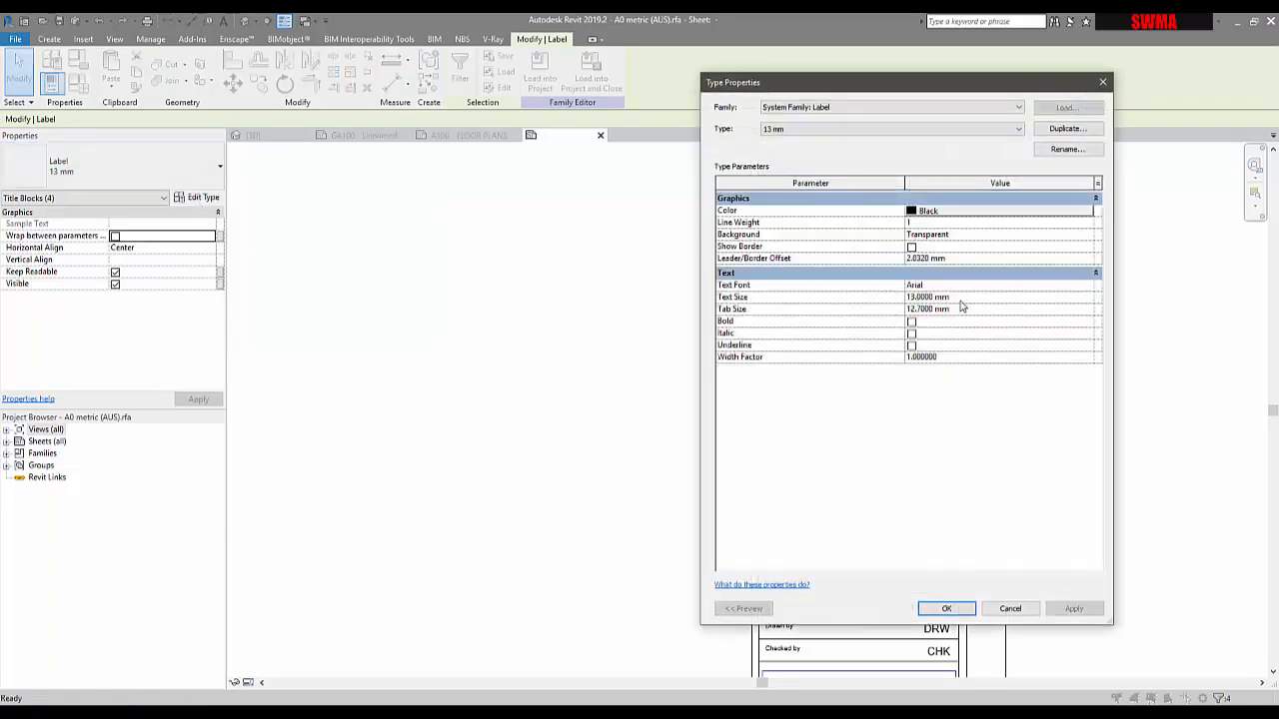
left_click(1089, 287)
left_click(1087, 286)
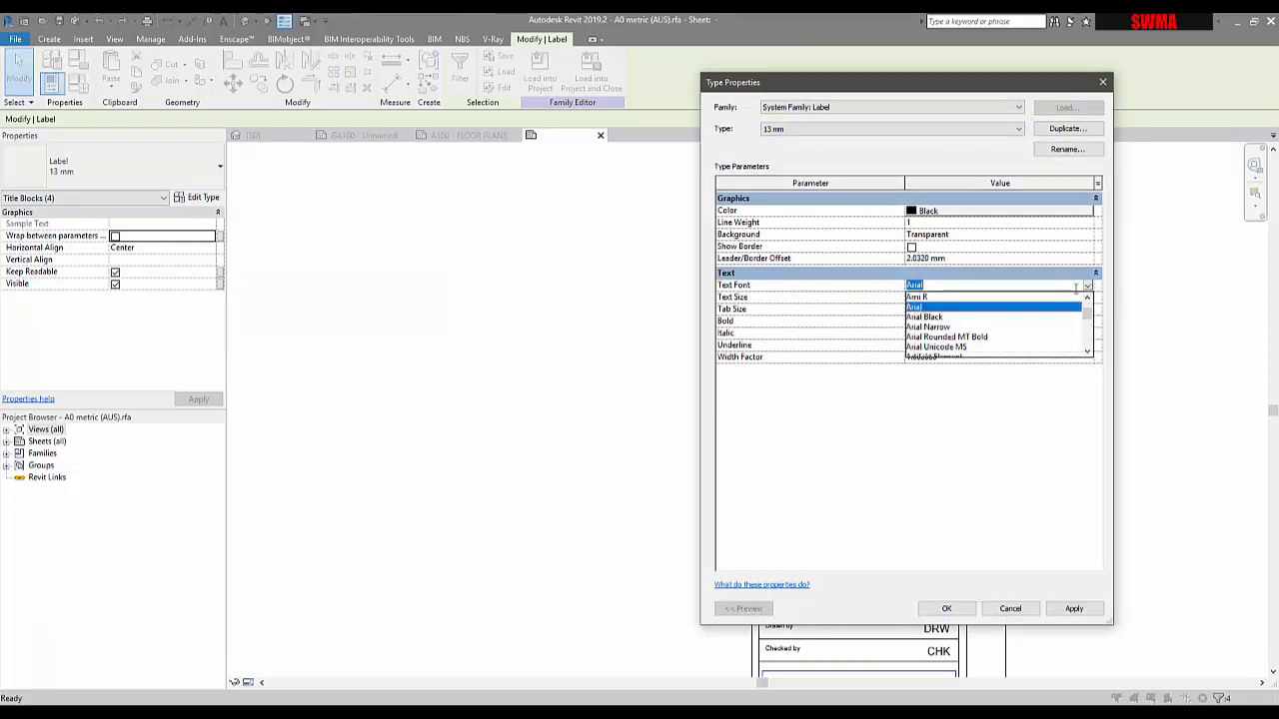
type("i")
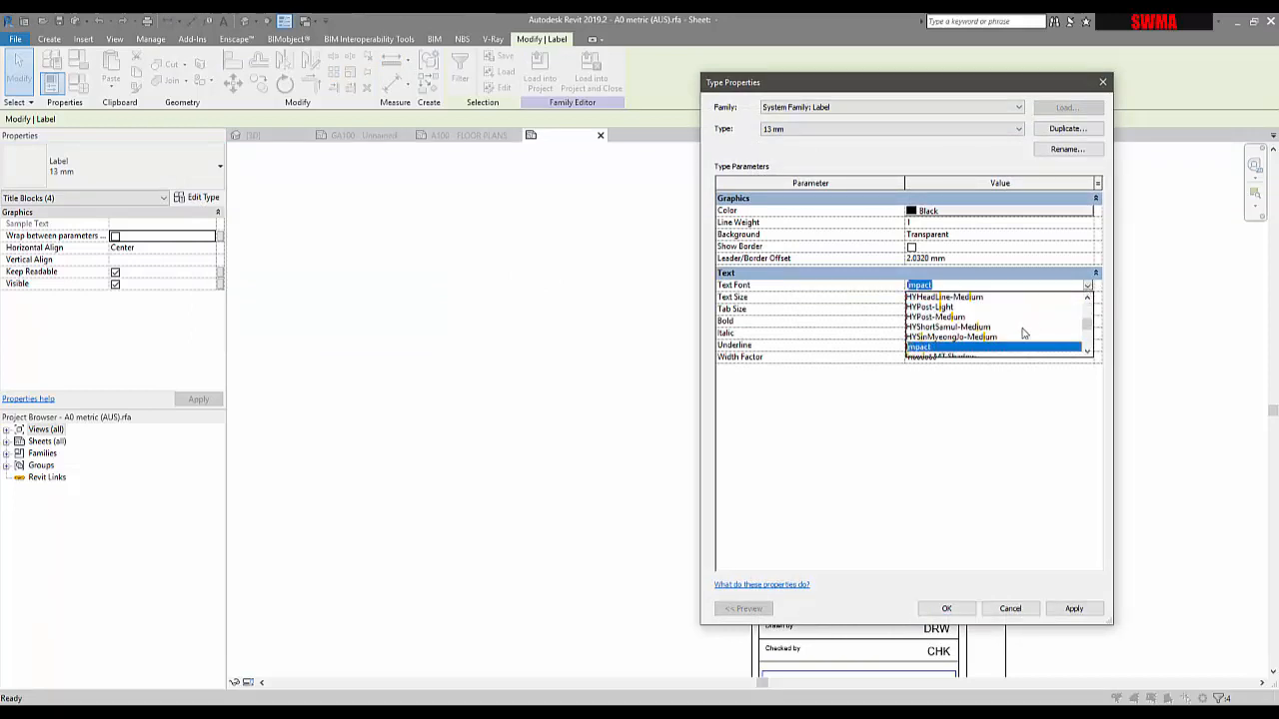
scroll(1024, 333, "down", 3)
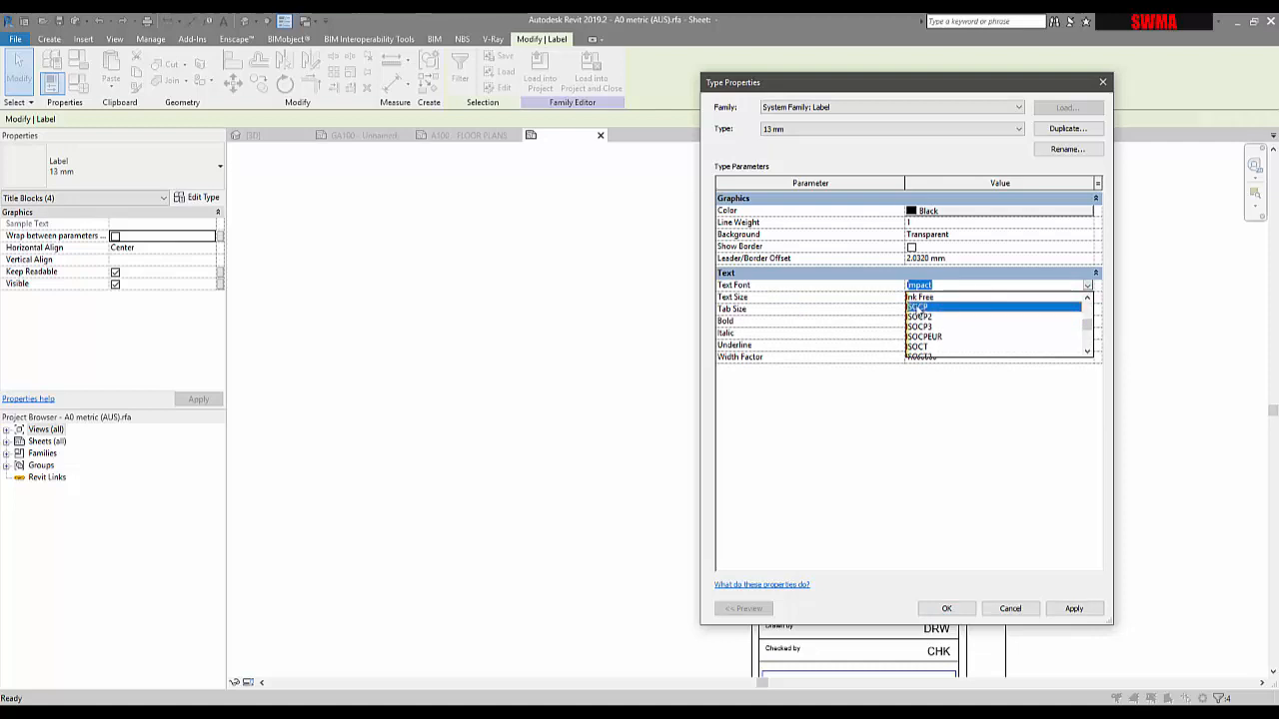
left_click(916, 307)
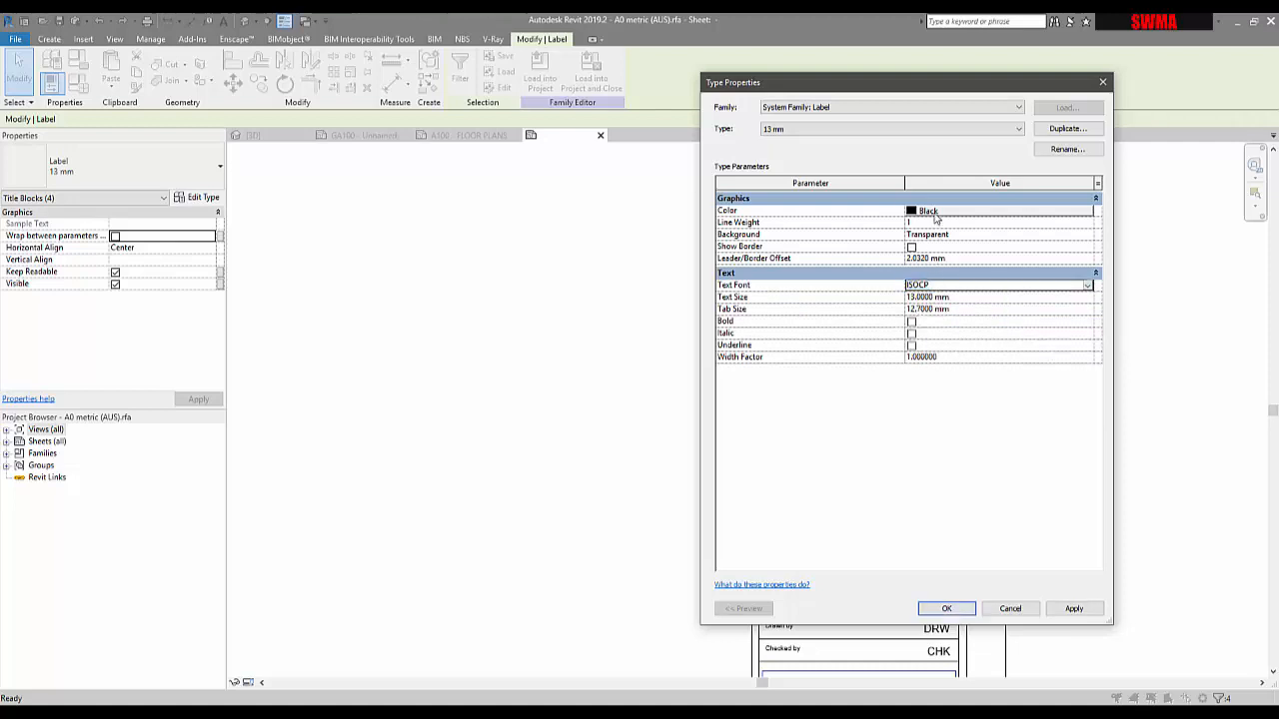
Step: Change the 13 mm label type's color to Blue and uncover the title block behind the type properties
left_click(935, 215)
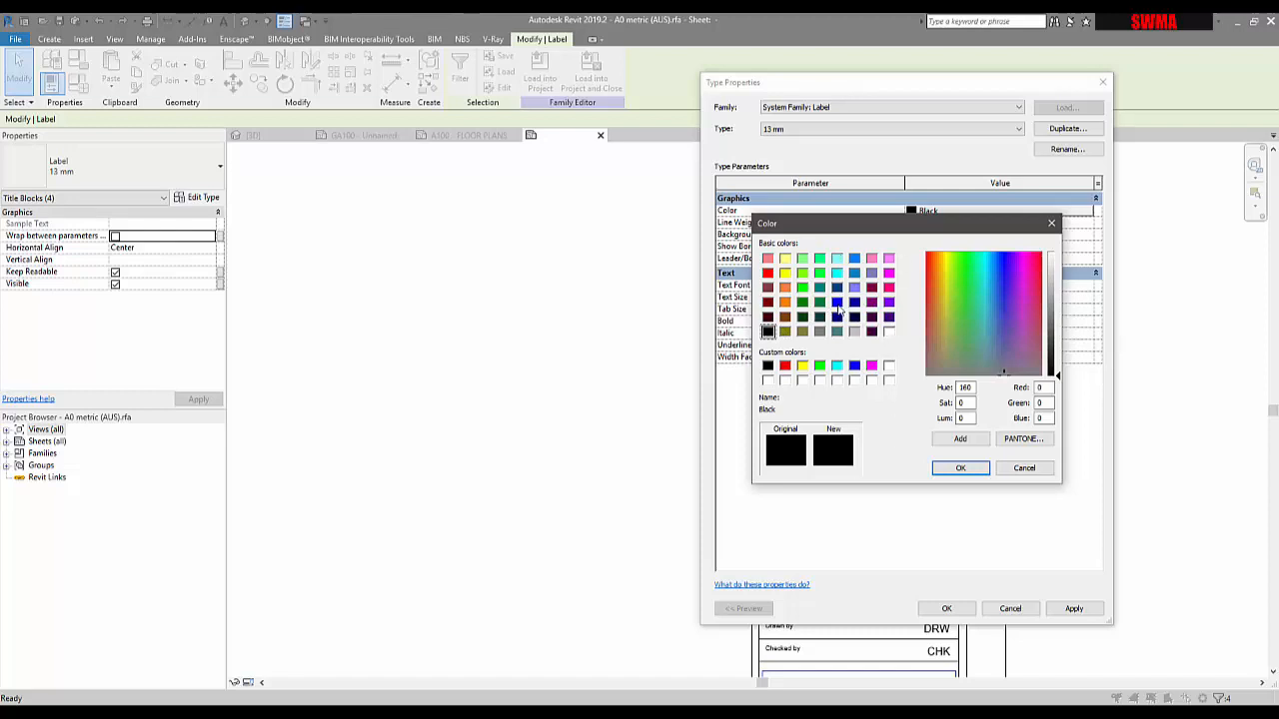
left_click(838, 303)
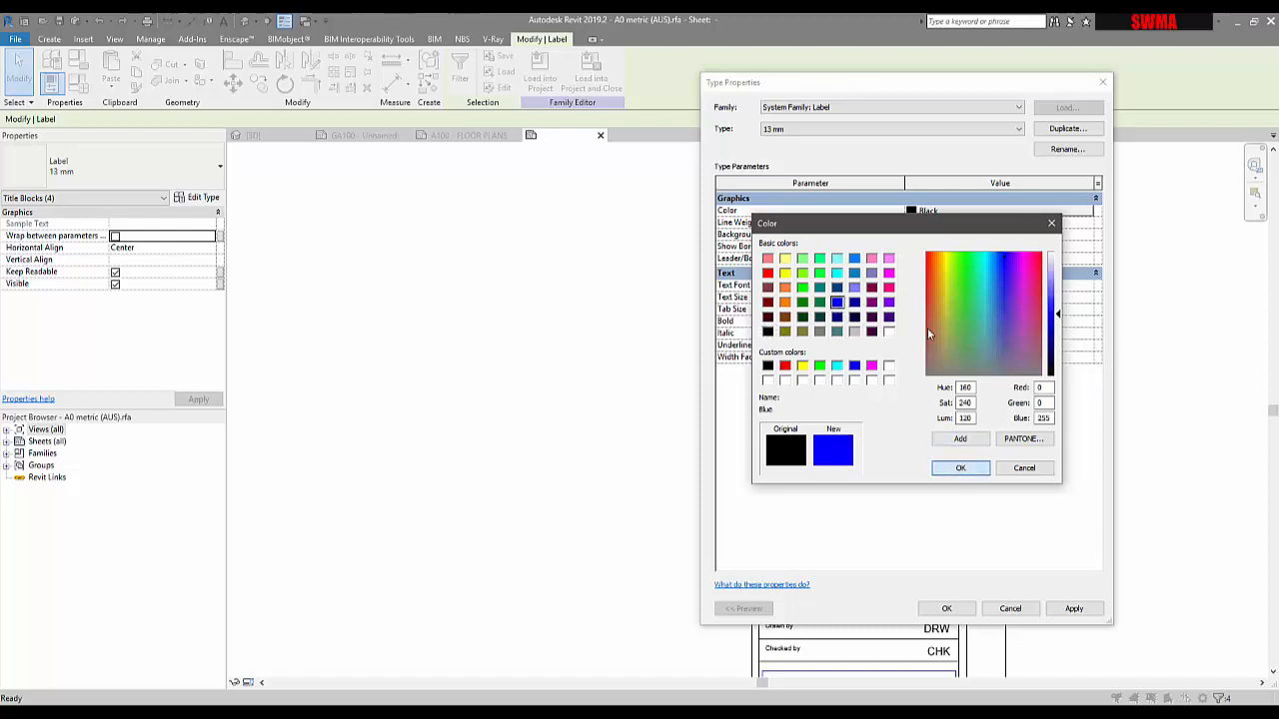
key("Return")
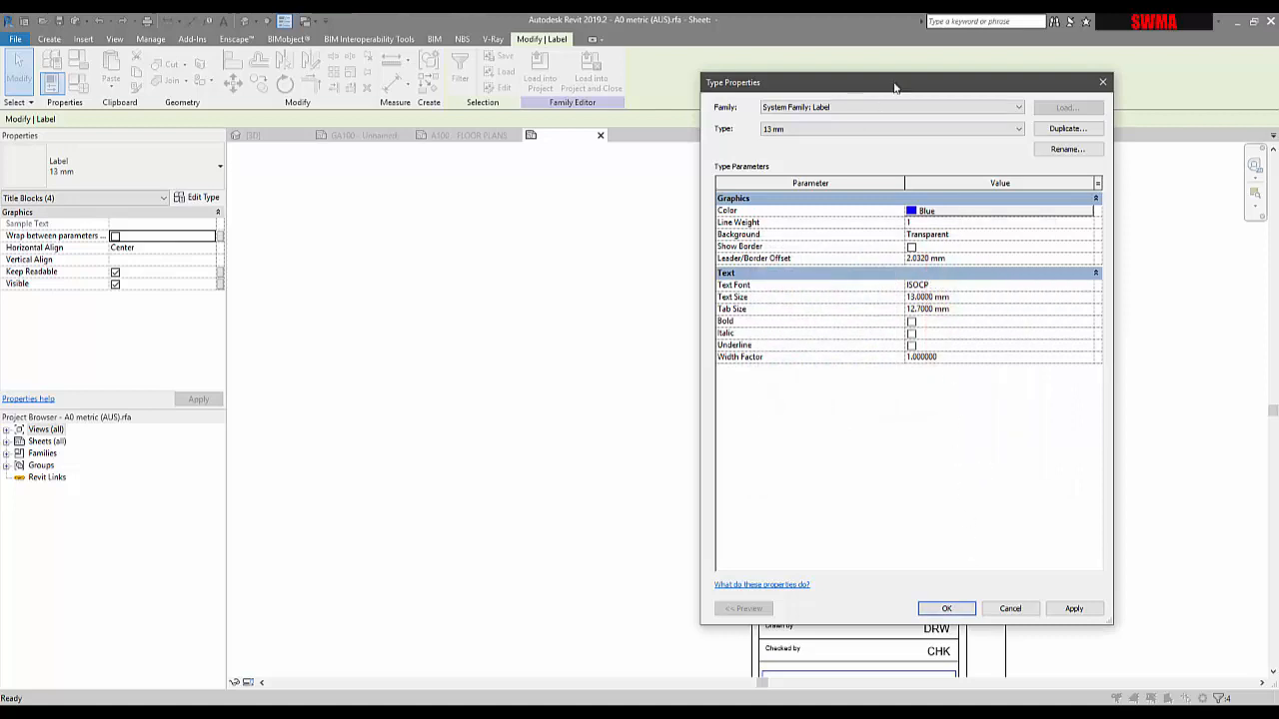
left_click_drag(894, 87, 478, 86)
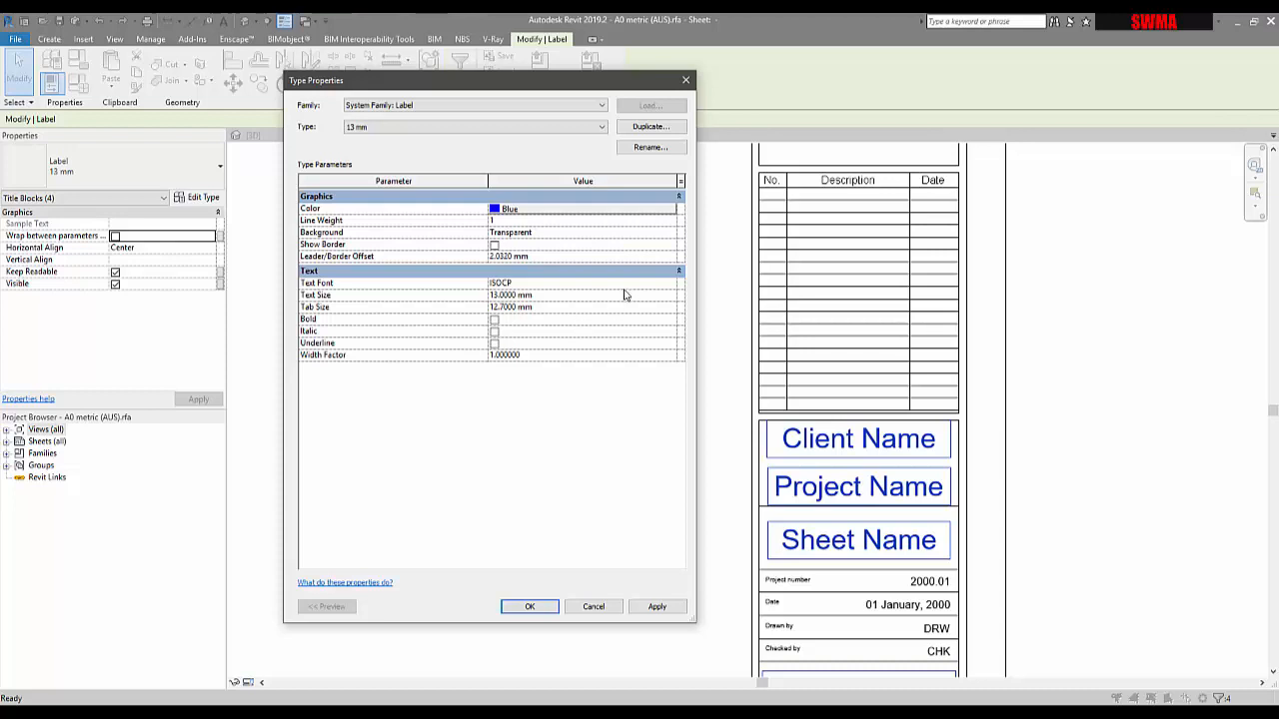
Step: Set both the text size and the tab size of the 13 mm label type to 10 mm
left_click(669, 297)
type("10")
left_click(569, 311)
type("10")
Step: Give the 13 mm label type a 2 mm leader/border offset and line weight 2, and apply the type changes
left_click(571, 258)
type("2")
left_click(520, 221)
left_click(669, 222)
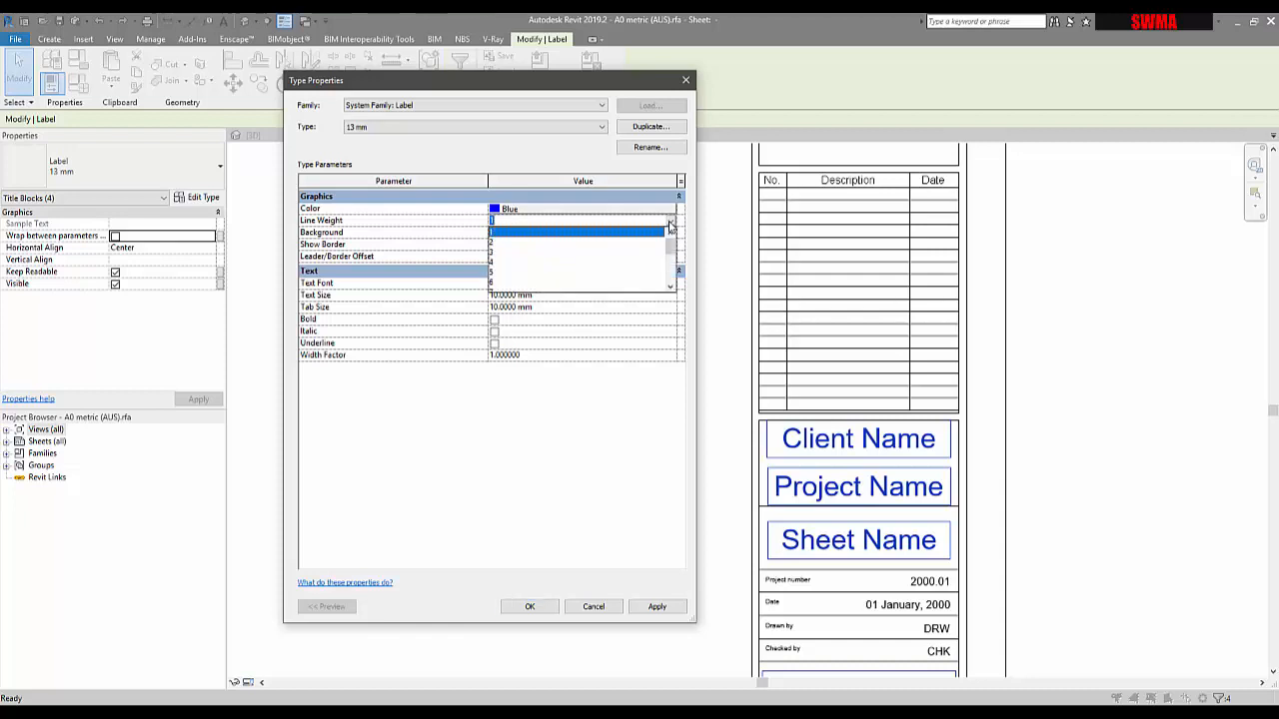
left_click(651, 243)
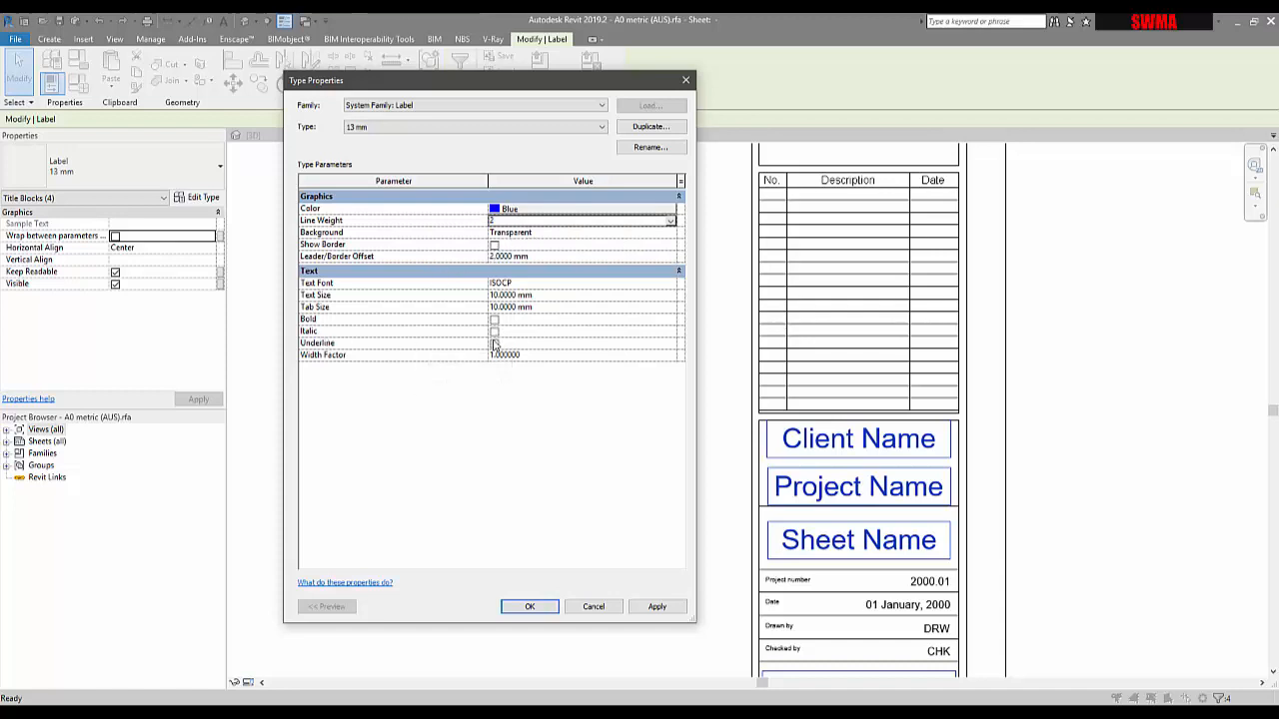
left_click(657, 607)
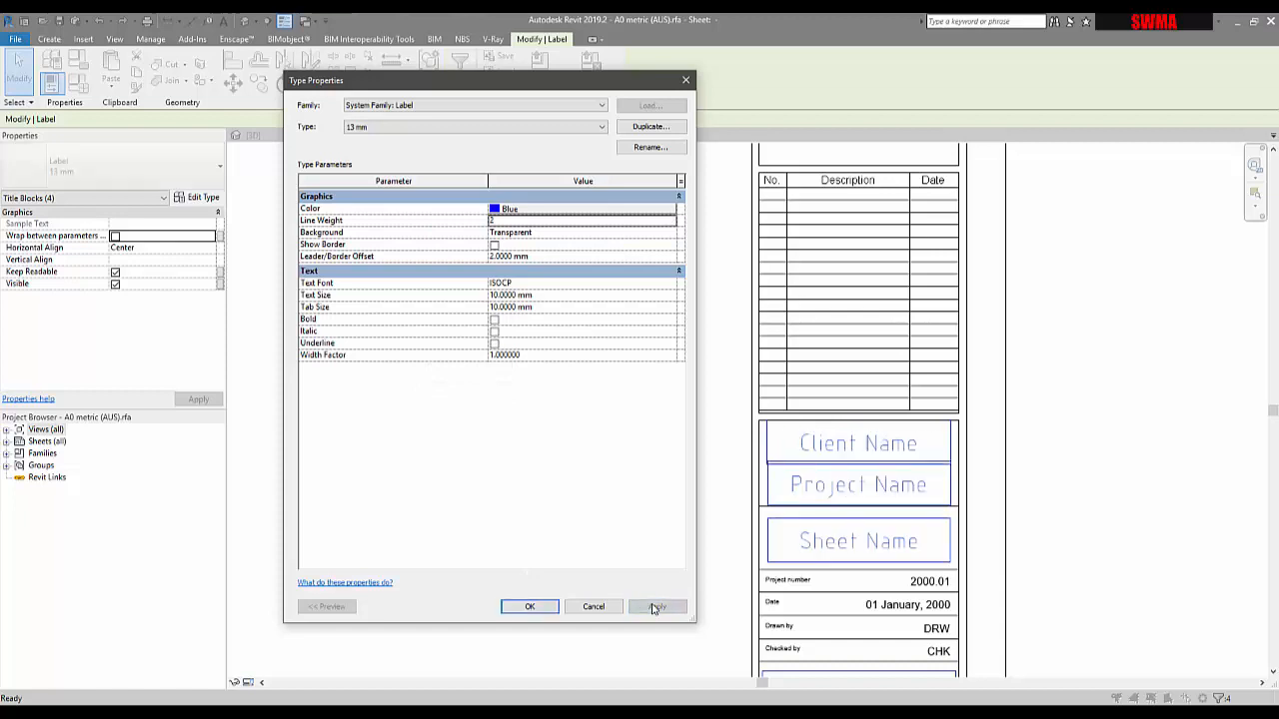
left_click(530, 607)
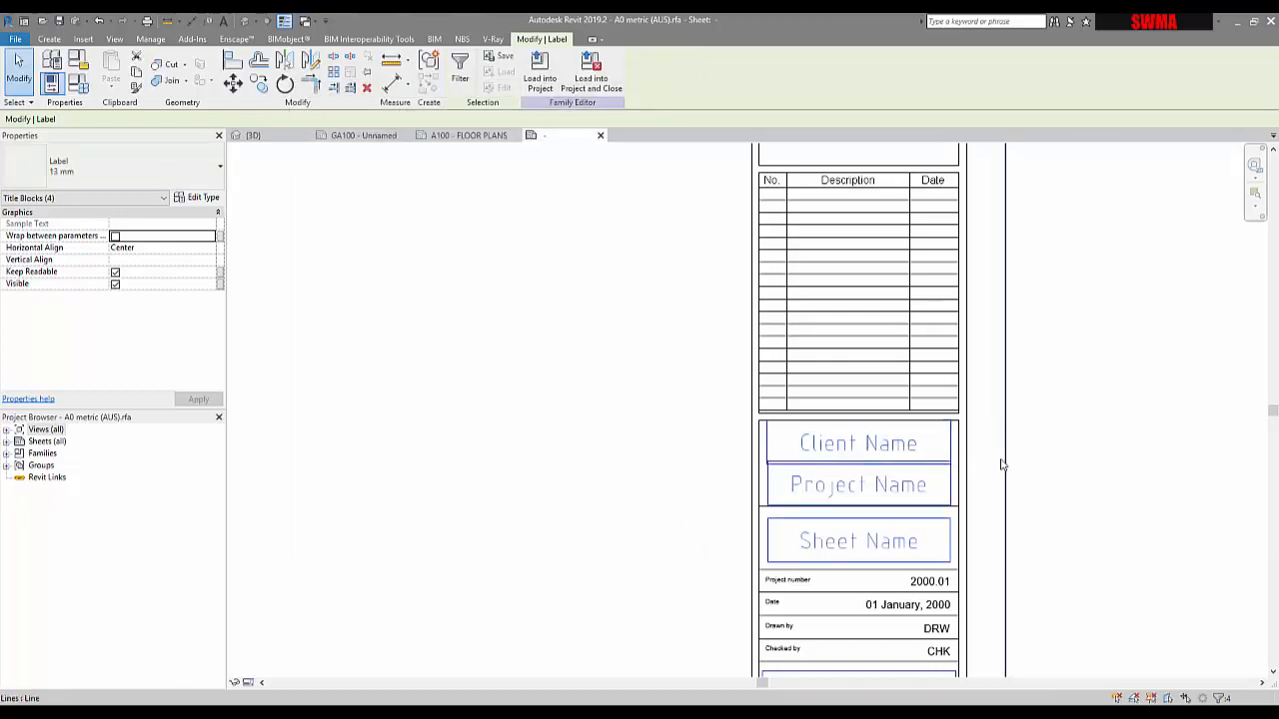
Step: Examine the restyled Client Name, Project Name, Sheet Name and sheet number labels in the title block
middle_click_drag(1079, 480, 971, 469)
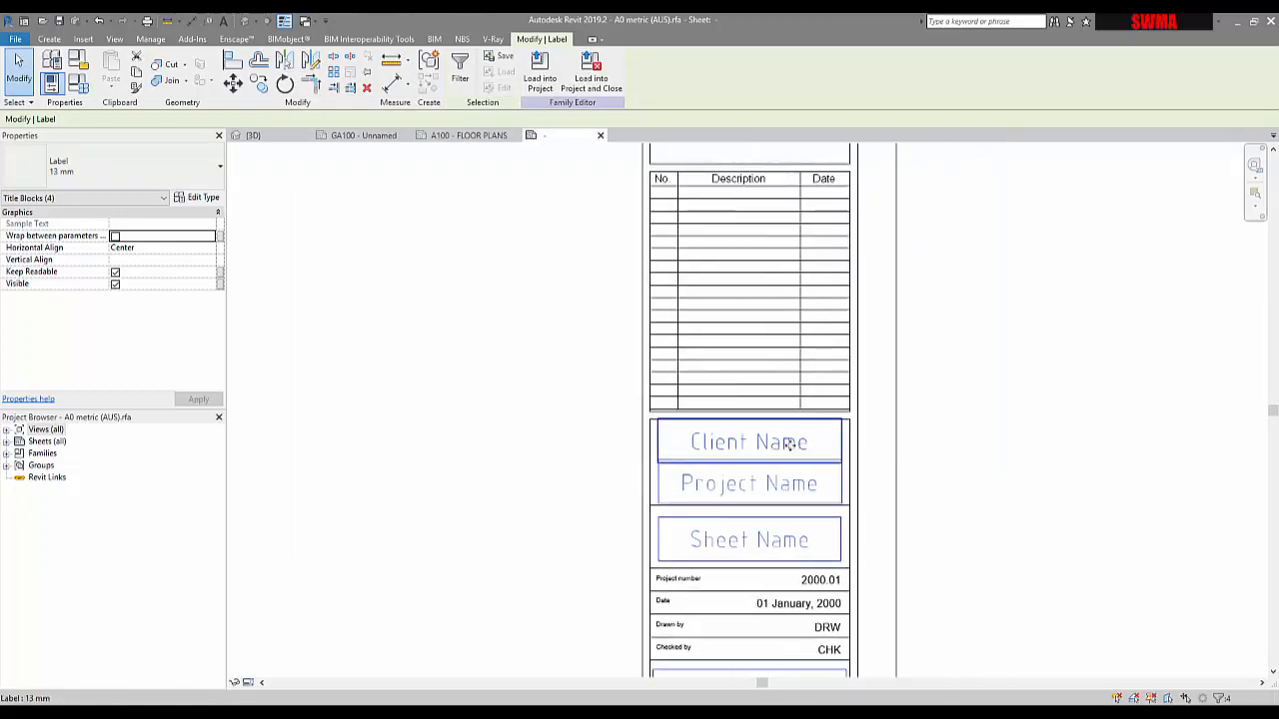
left_click(790, 443)
left_click(344, 356)
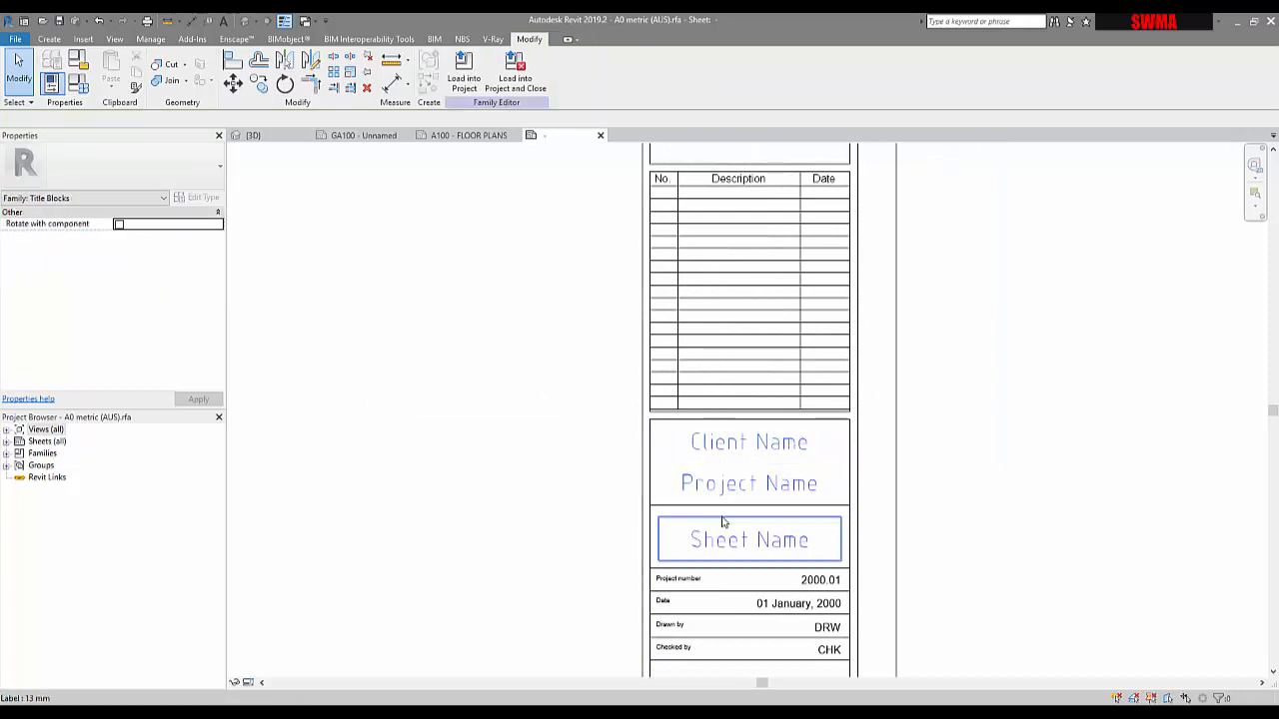
scroll(789, 530, "down", 2)
scroll(677, 429, "up", 3)
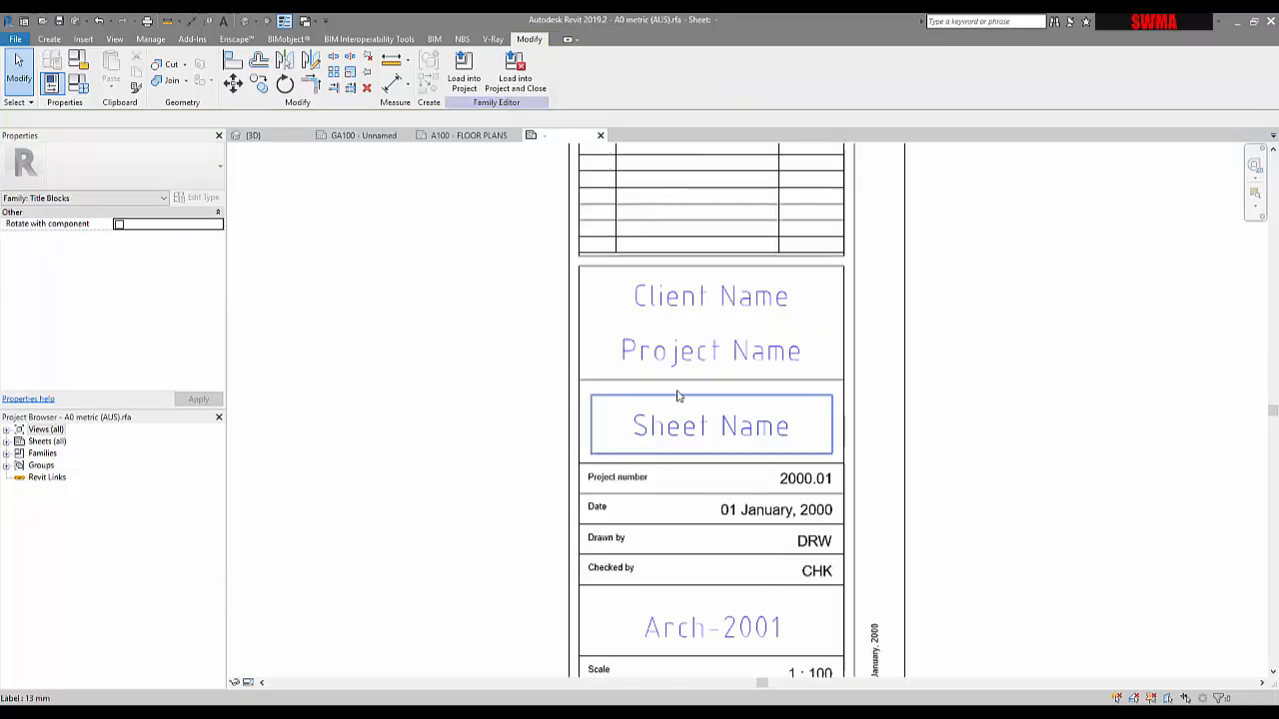
scroll(676, 362, "up", 3)
scroll(656, 354, "down", 3)
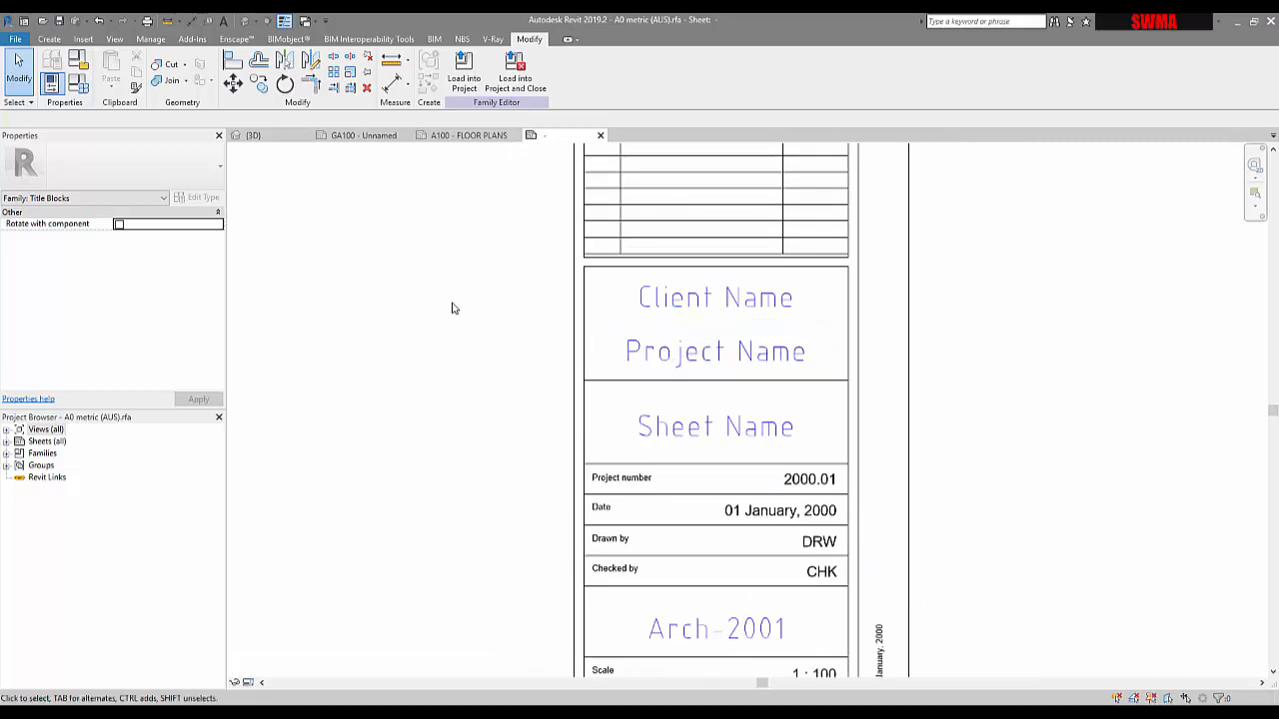
scroll(655, 517, "down", 2)
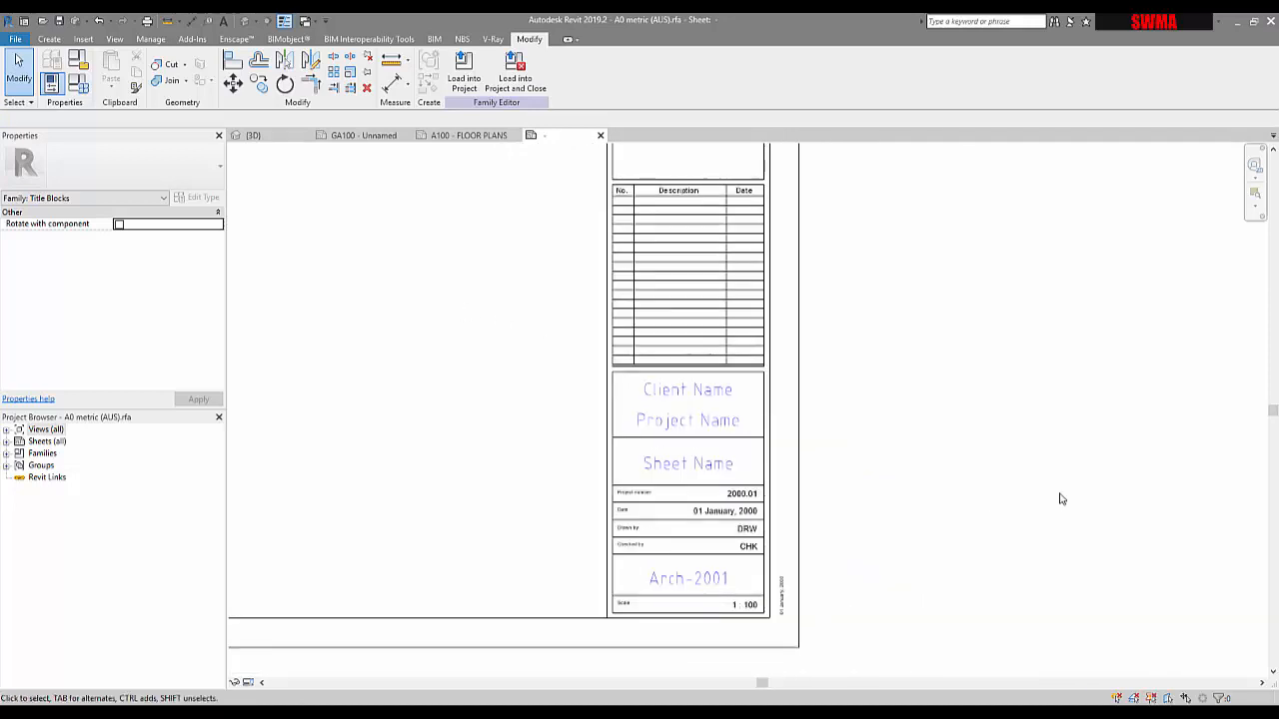
scroll(1061, 499, "down", 2)
scroll(1061, 499, "up", 1)
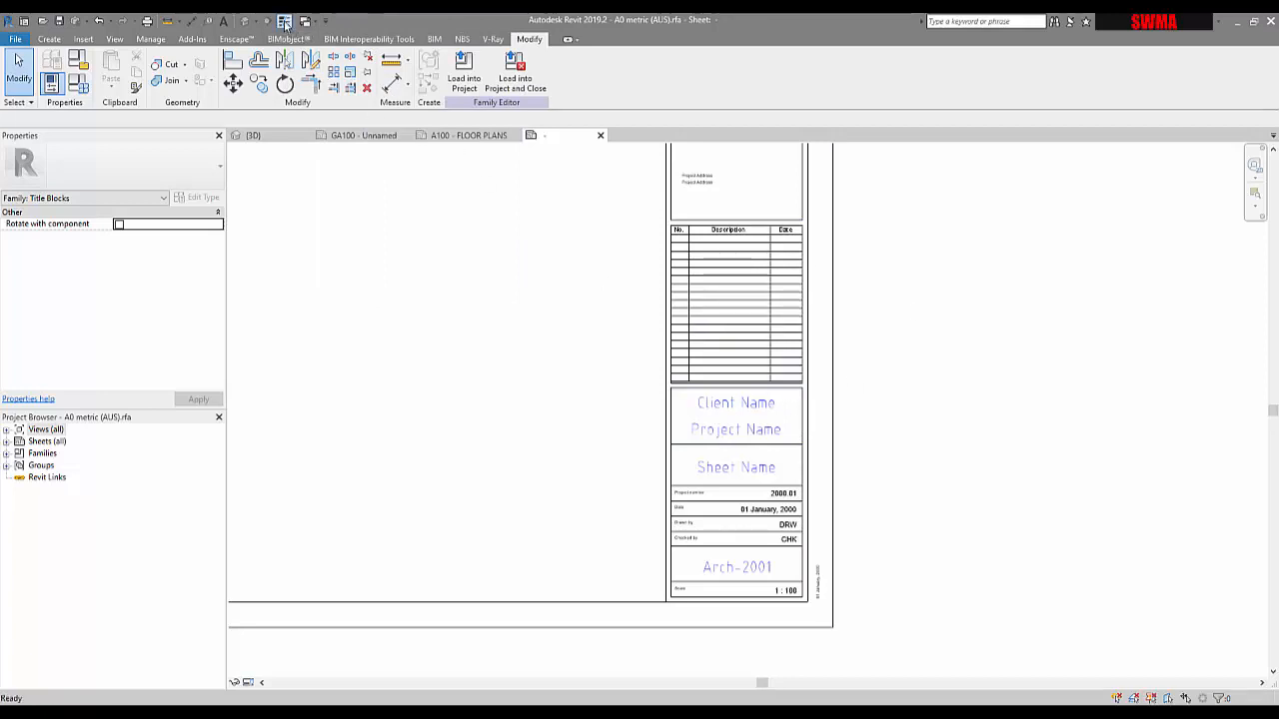
Step: Make the Client Name label's type bold and apply the change to the title block labels
scroll(731, 410, "up", 2)
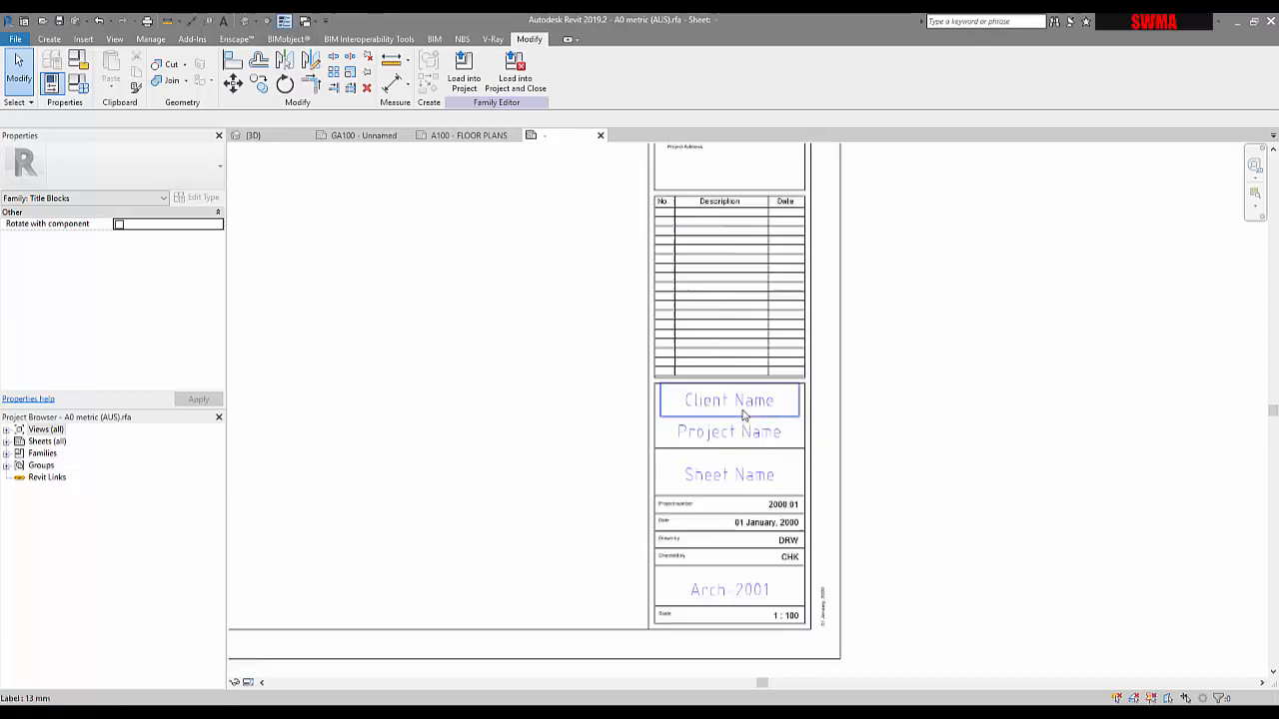
scroll(731, 410, "up", 3)
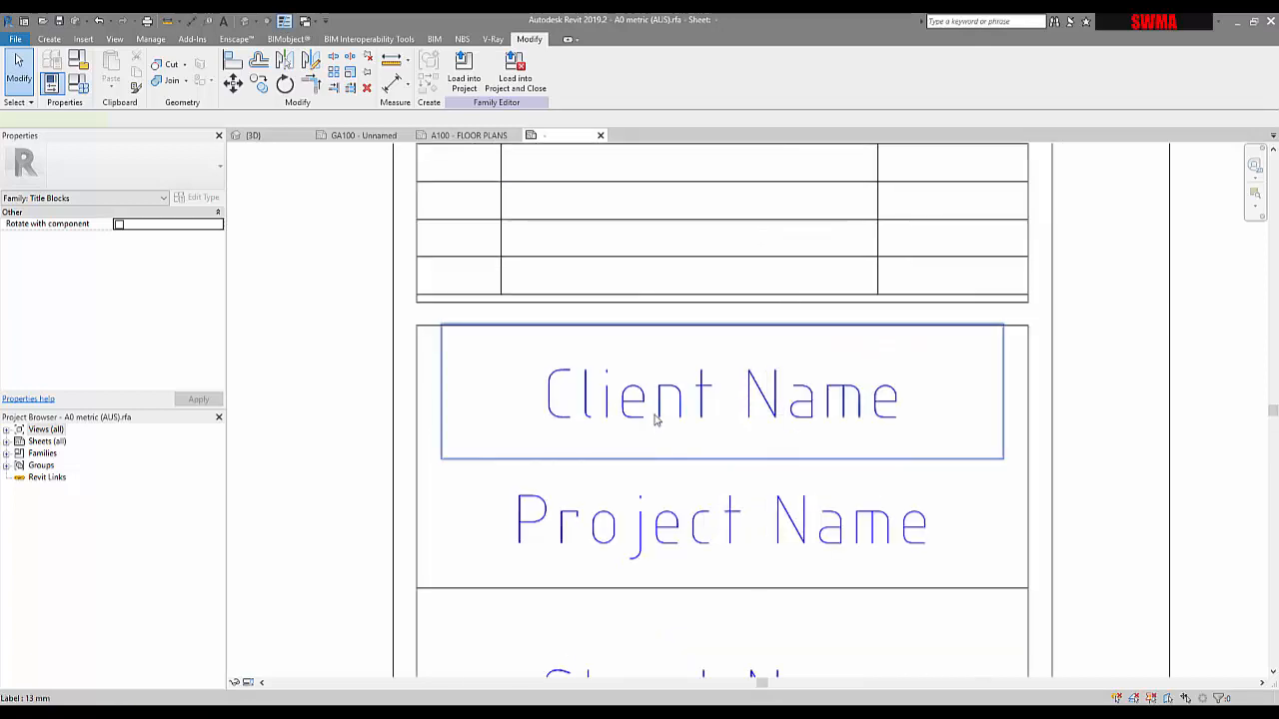
left_click(582, 371)
left_click(197, 196)
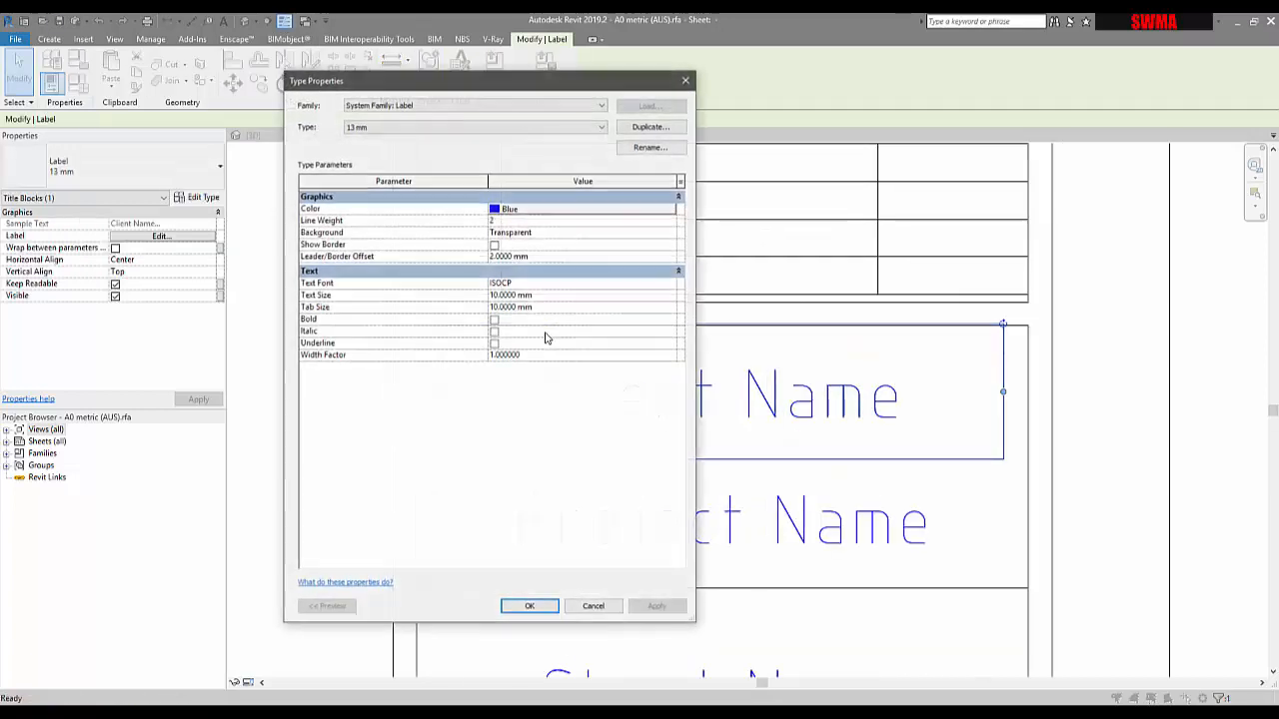
left_click(494, 319)
left_click(655, 606)
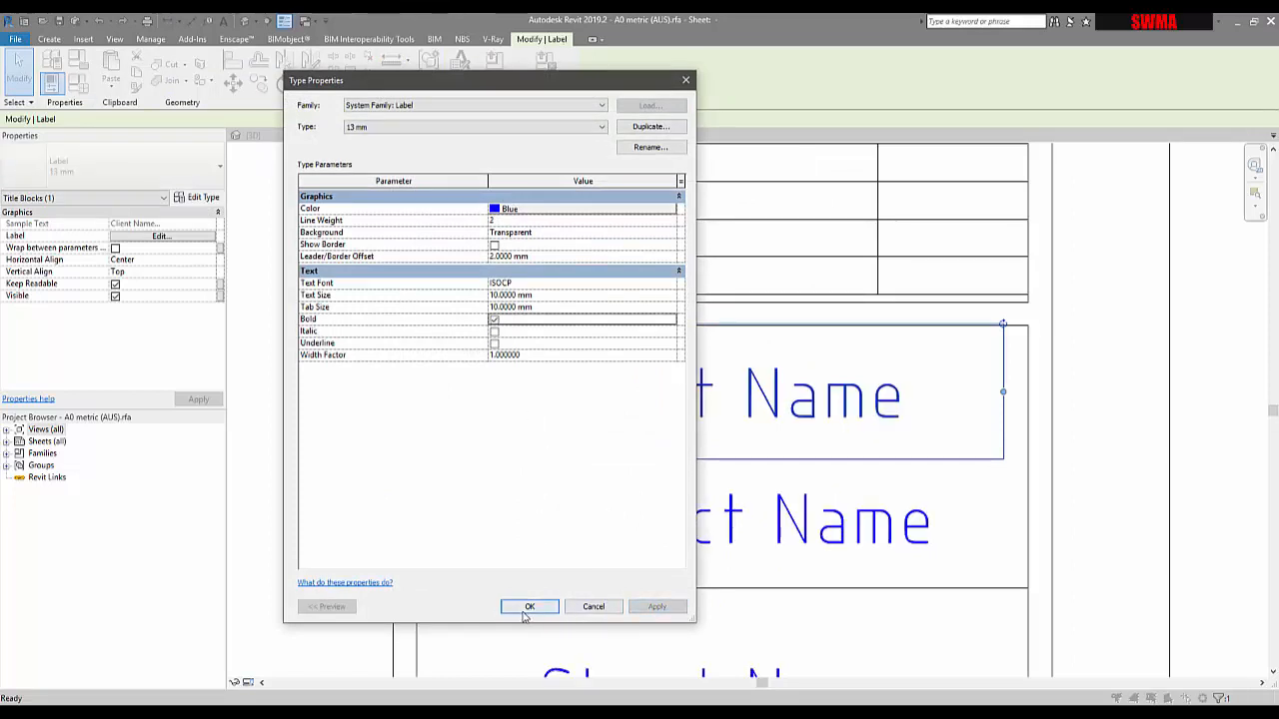
left_click(529, 607)
scroll(493, 416, "down", 2)
left_click(297, 434)
scroll(513, 394, "down", 2)
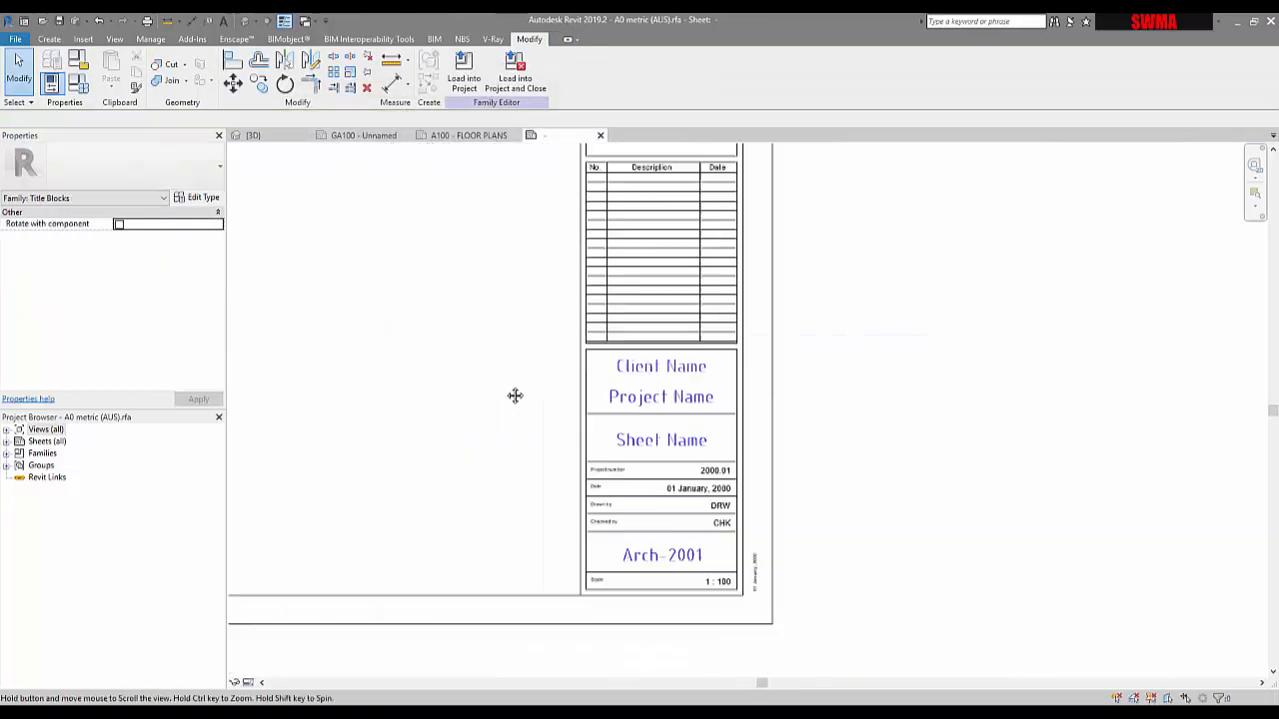
scroll(685, 456, "up", 2)
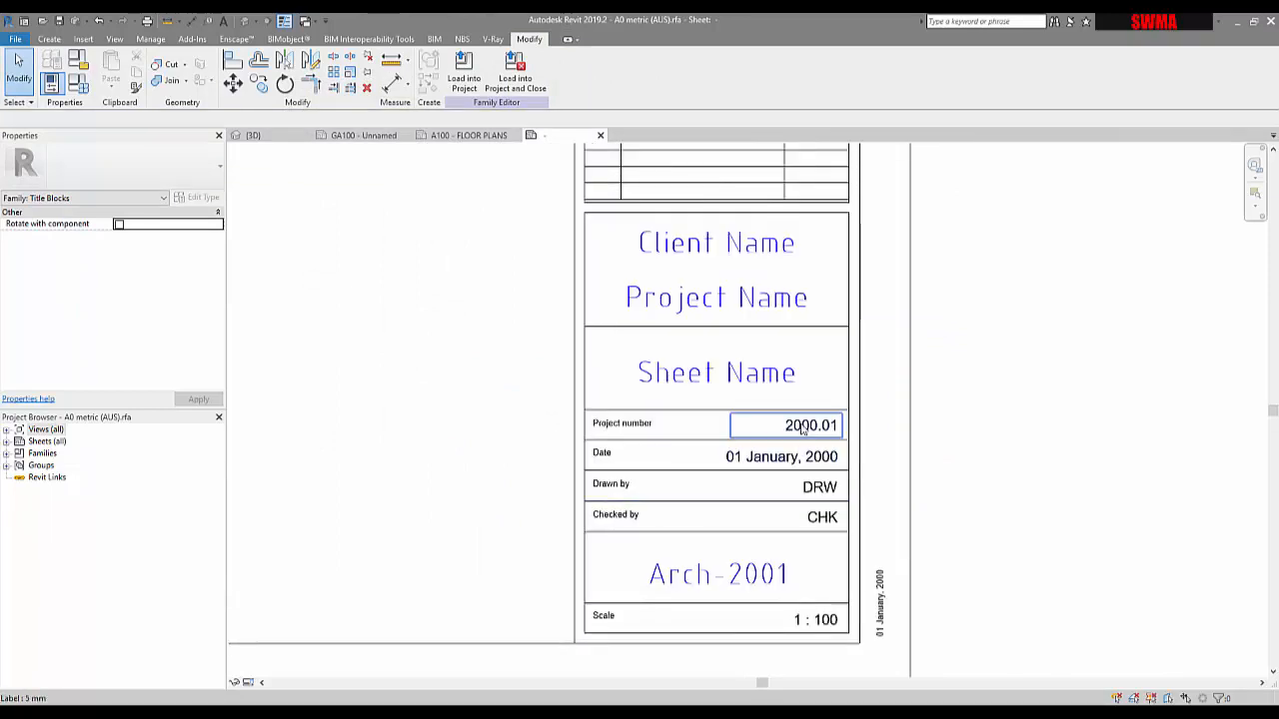
left_click(799, 426)
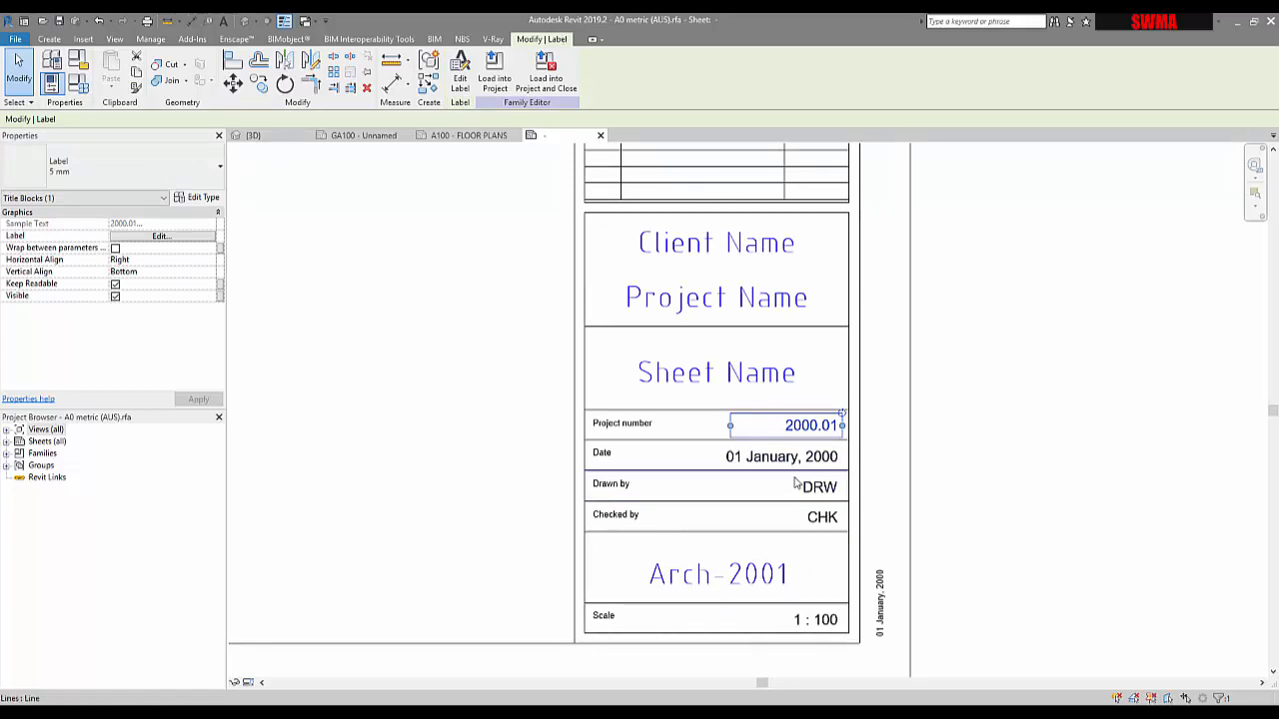
key("Escape")
left_click_drag(548, 396, 896, 551)
key("Escape")
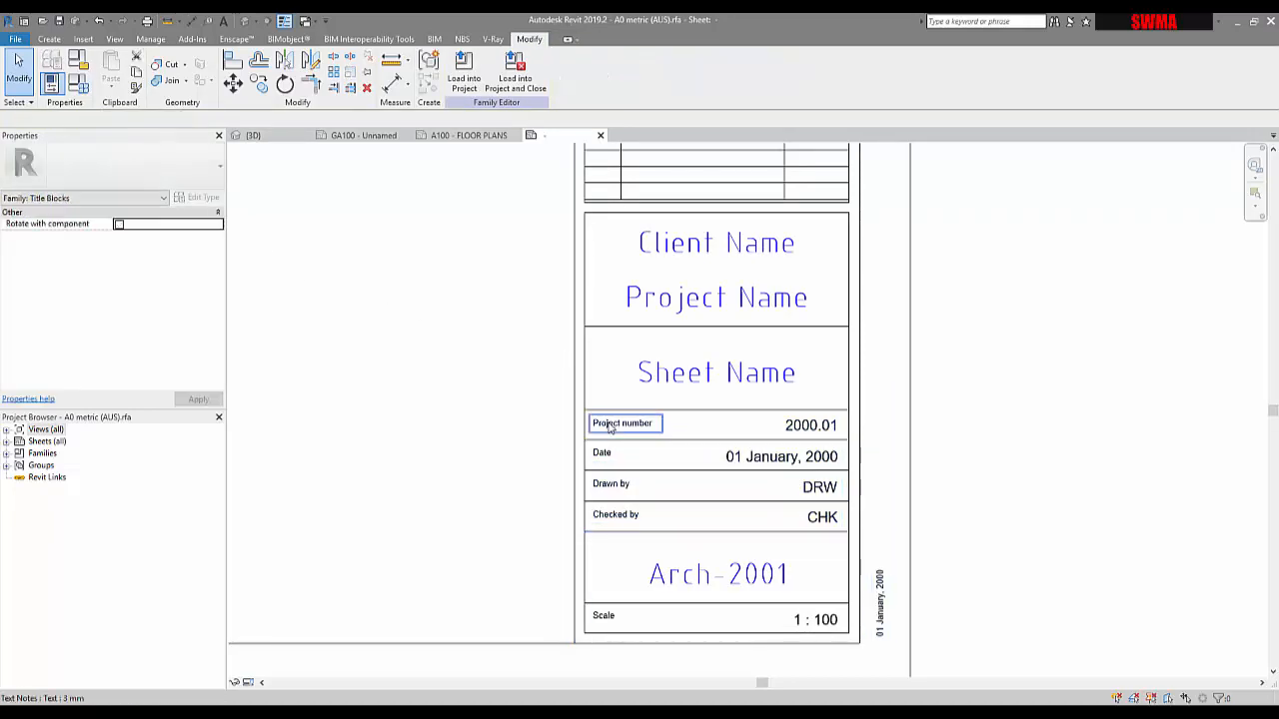
Step: Select all 3 mm text notes like Project number across the entire title block family and set their type's color to blue
left_click(621, 423)
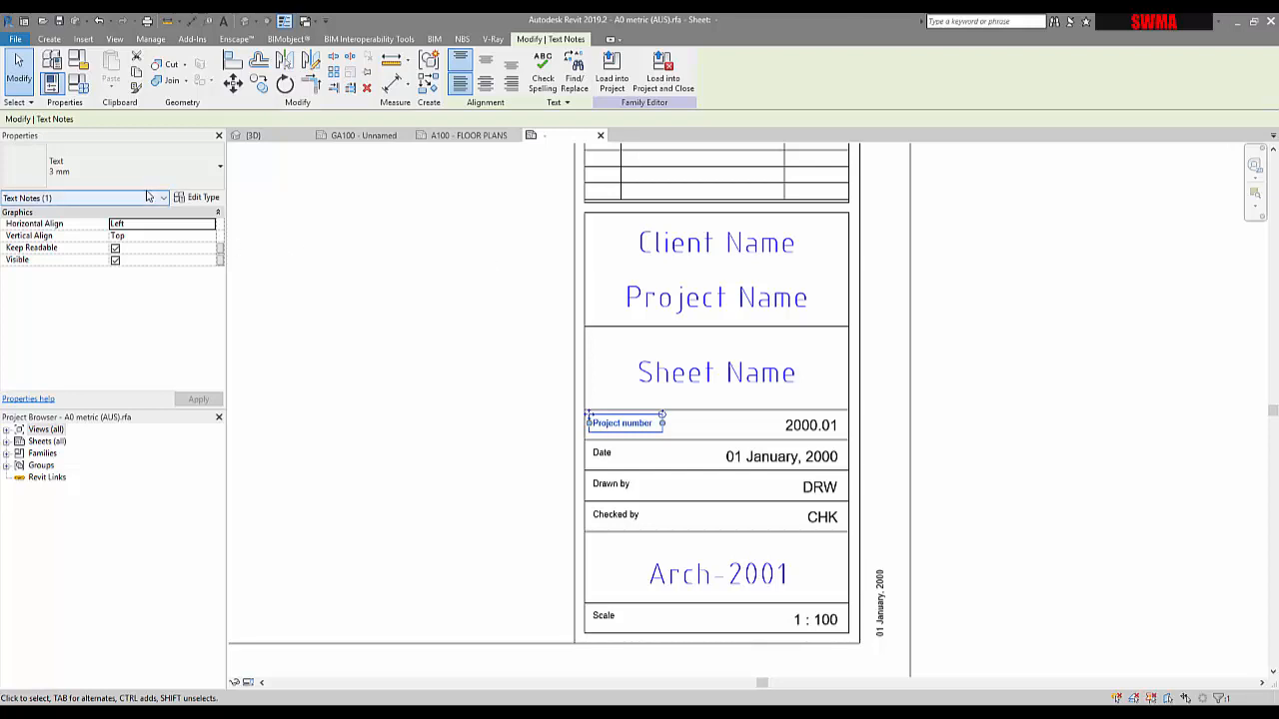
right_click(609, 426)
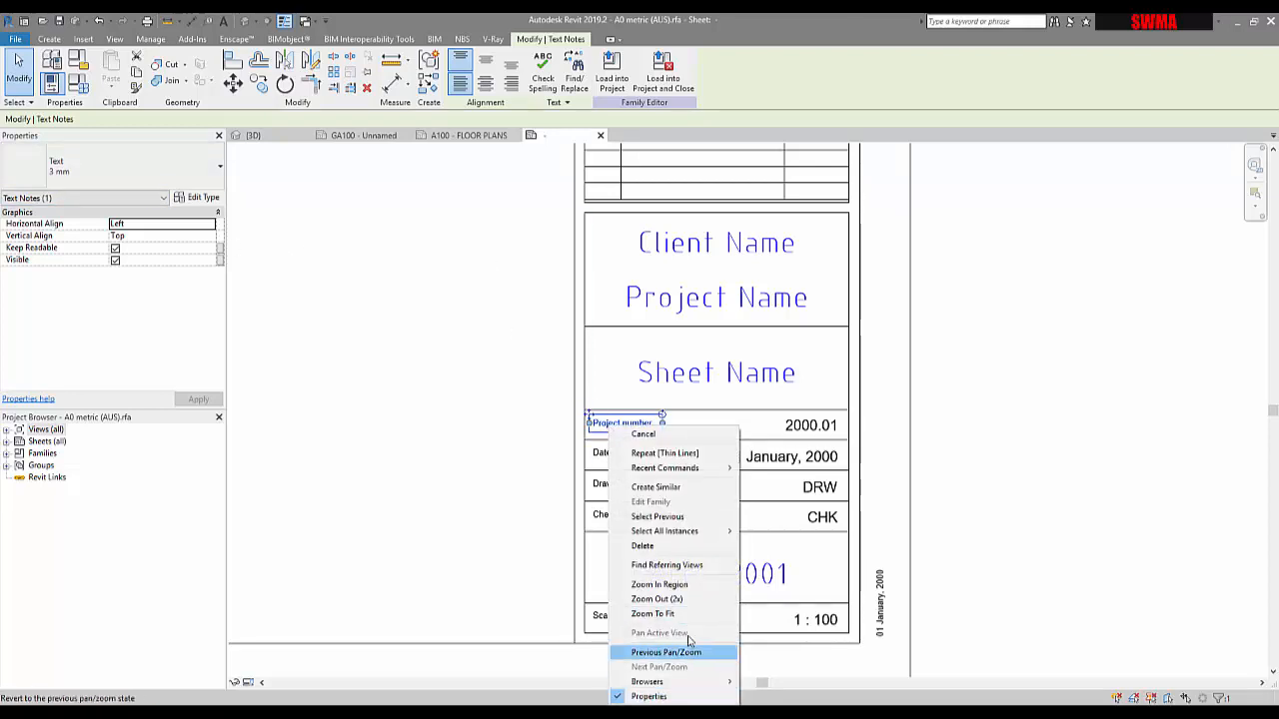
mouse_move(680, 535)
left_click(782, 532)
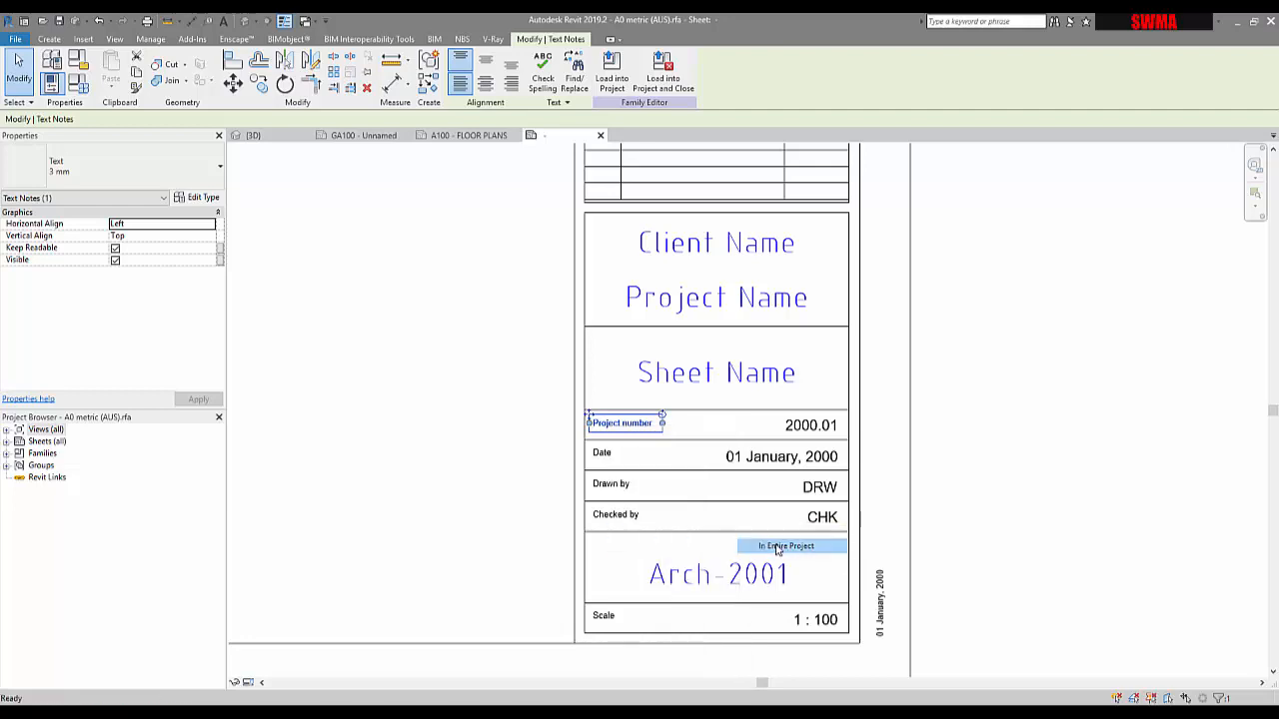
left_click(198, 197)
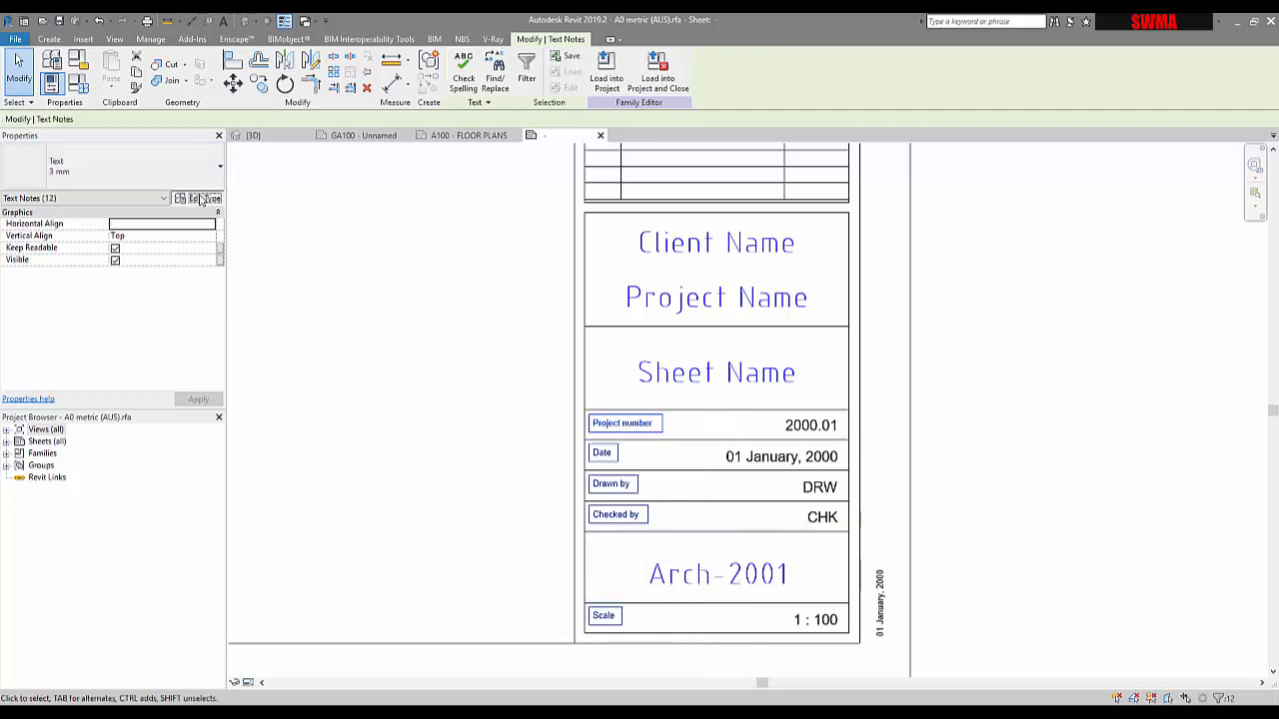
left_click(607, 212)
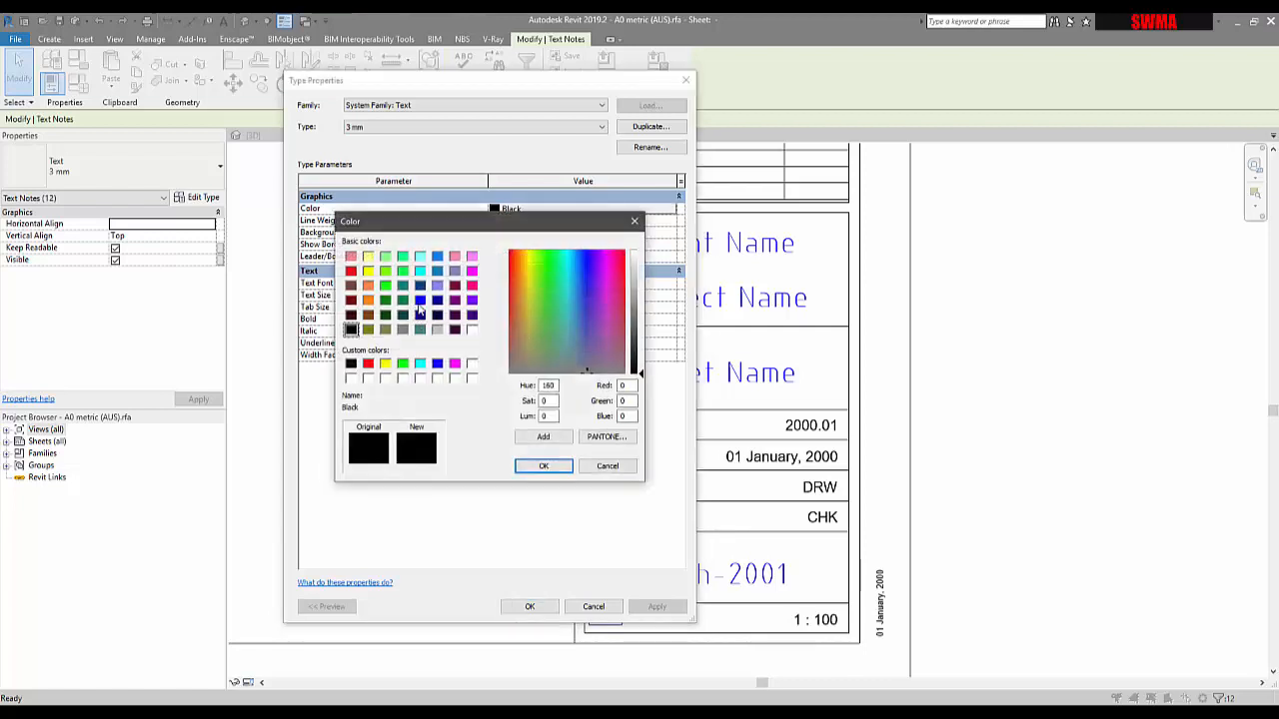
left_click(420, 300)
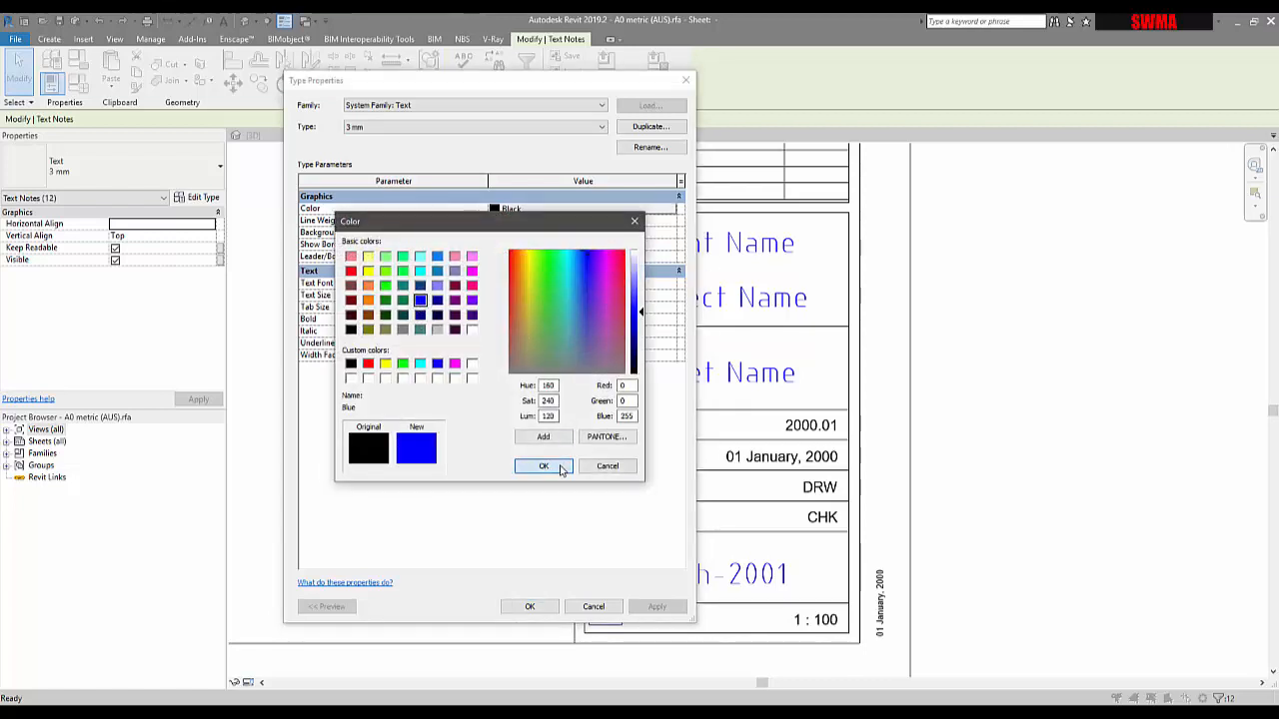
left_click(542, 466)
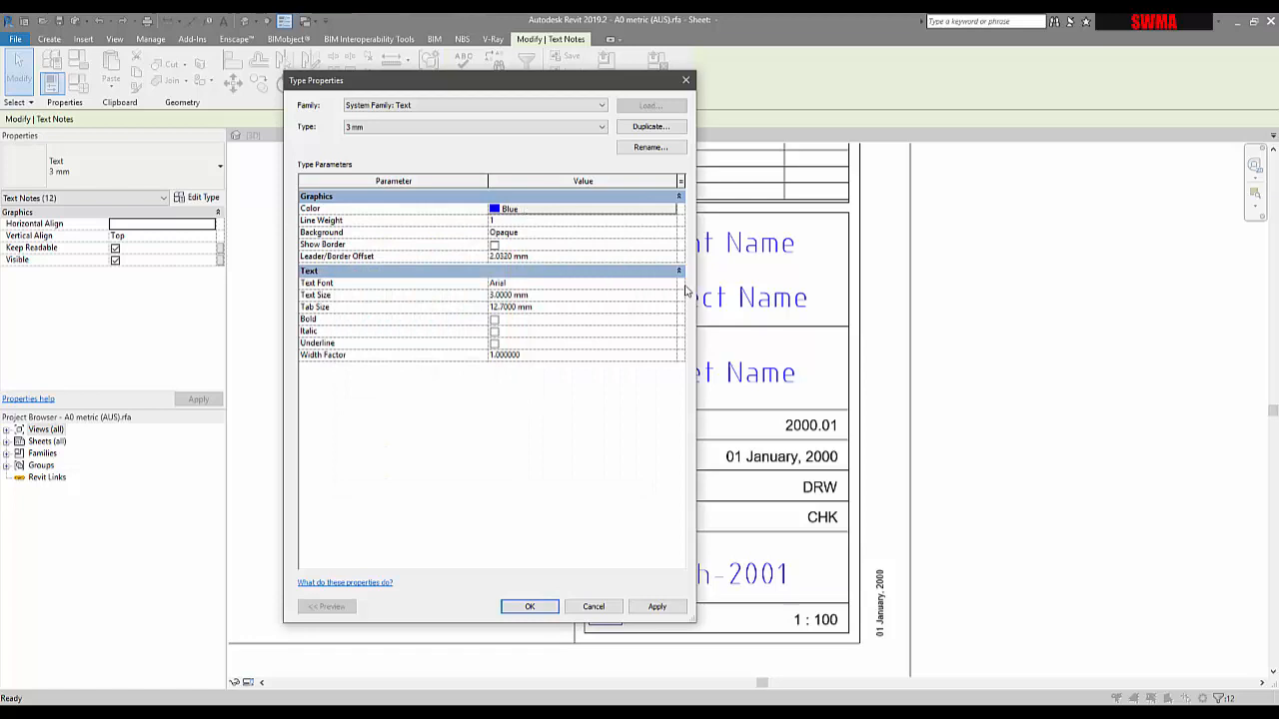
Step: Set the 3 mm text type's font to ISOCP, make it bold and apply the changes to the text notes
left_click(675, 288)
left_click(673, 287)
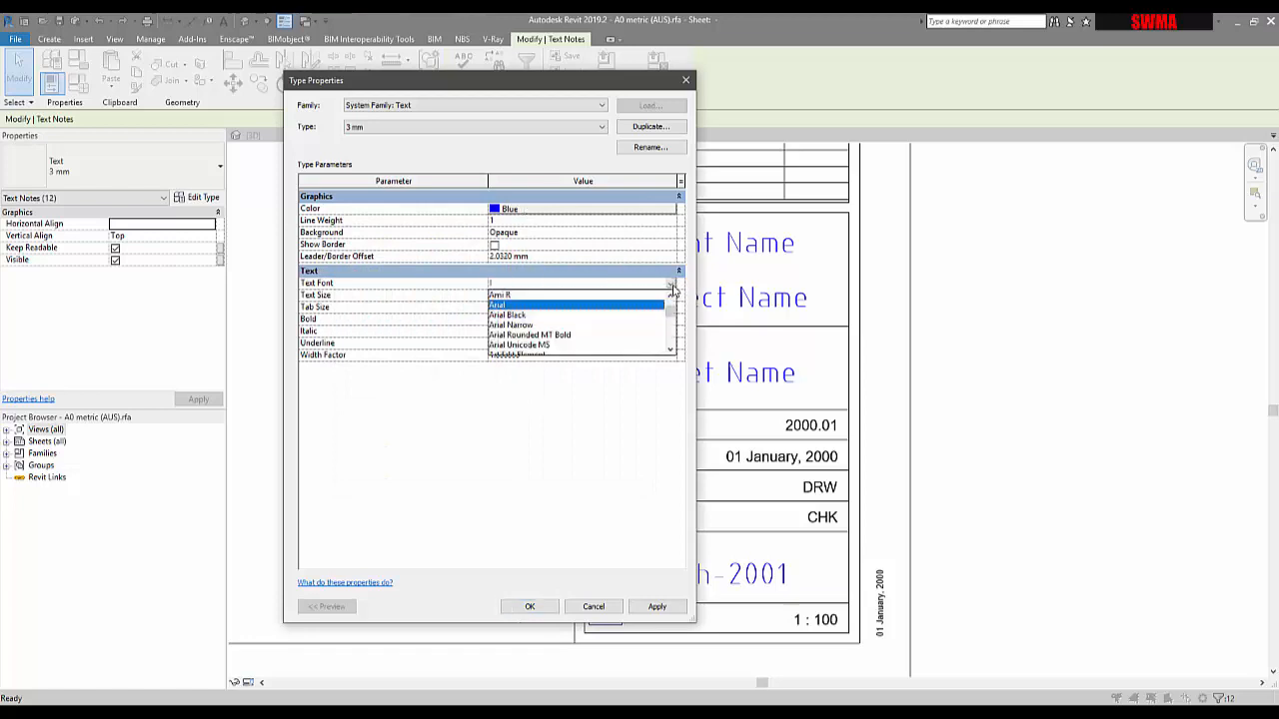
type("i")
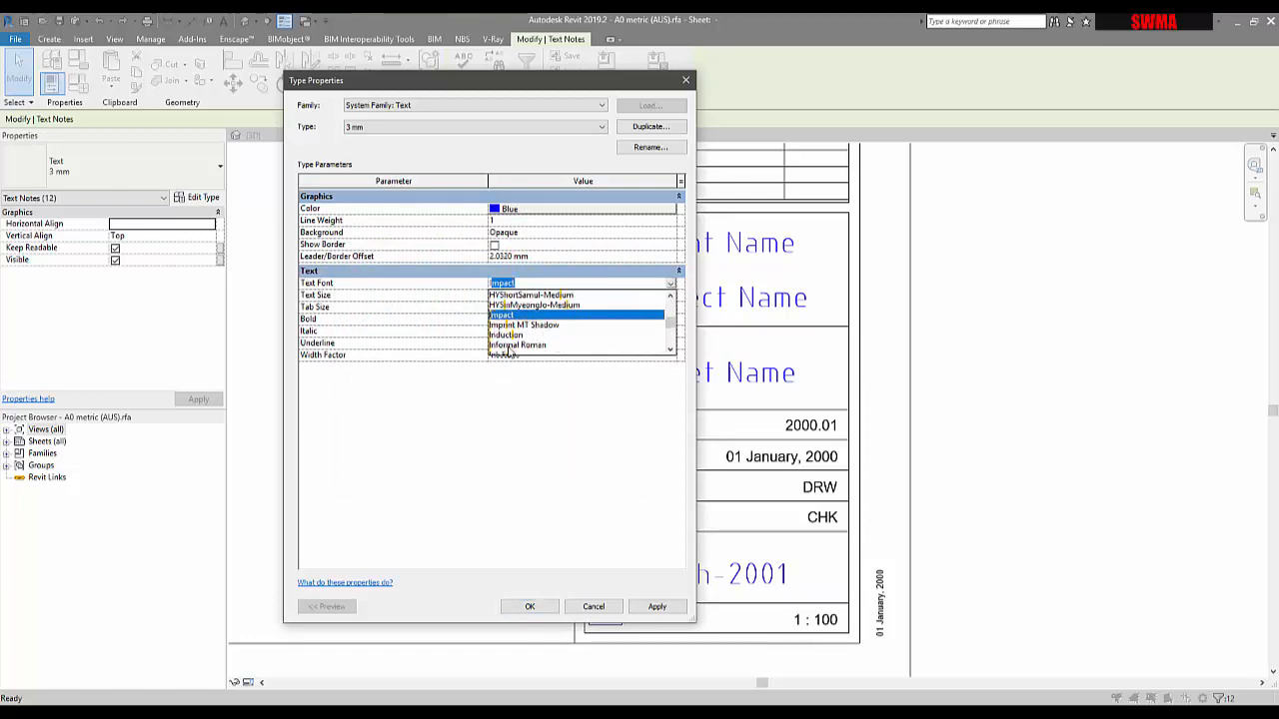
scroll(533, 336, "down", 1)
left_click(514, 333)
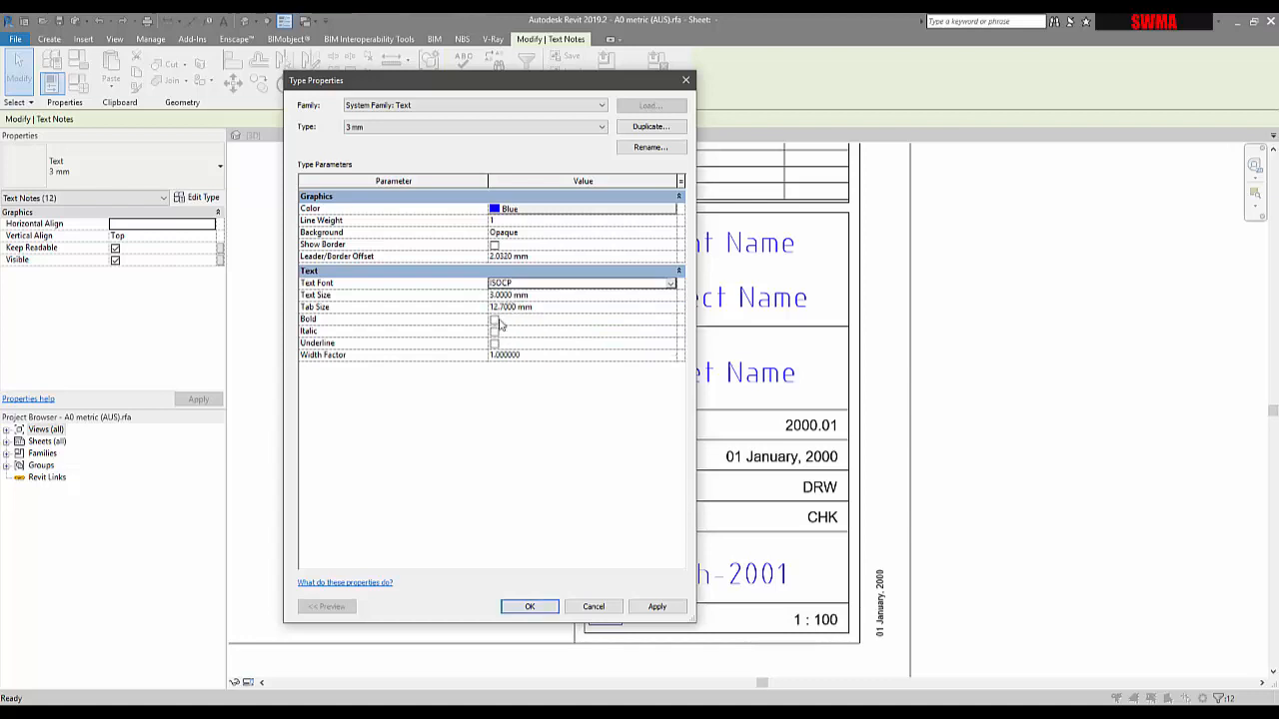
left_click(493, 320)
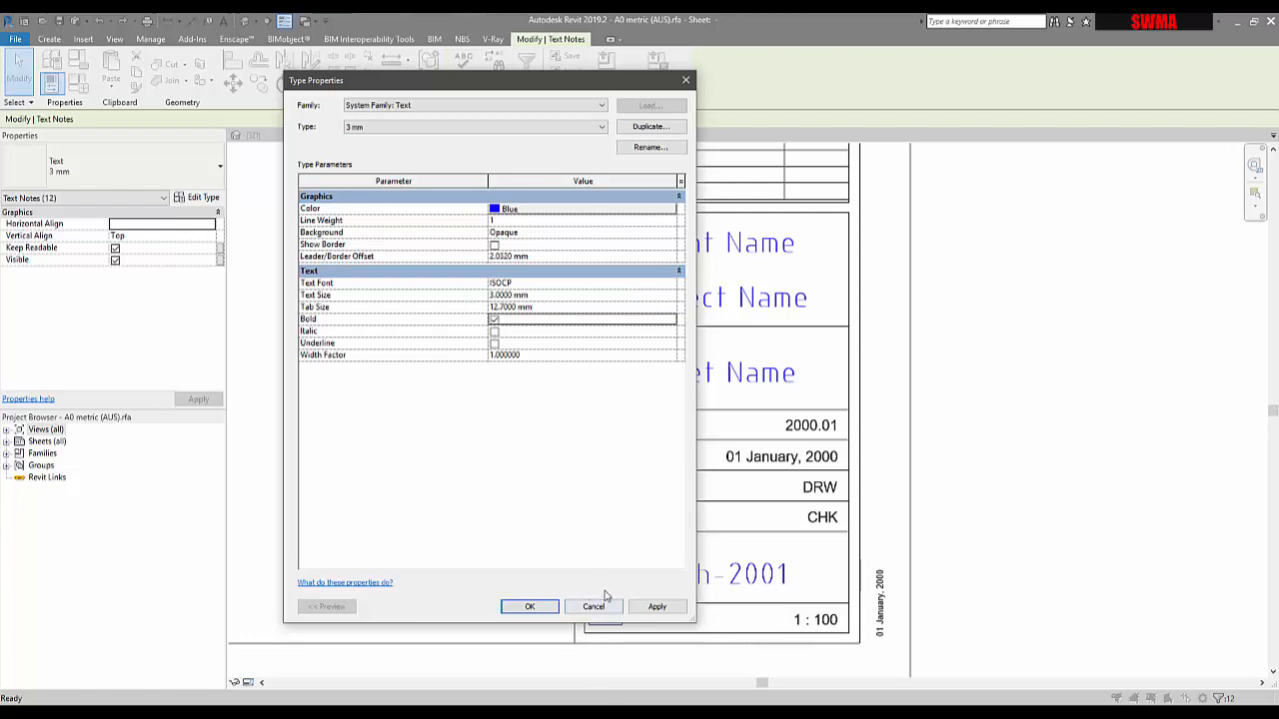
left_click(655, 607)
left_click(529, 607)
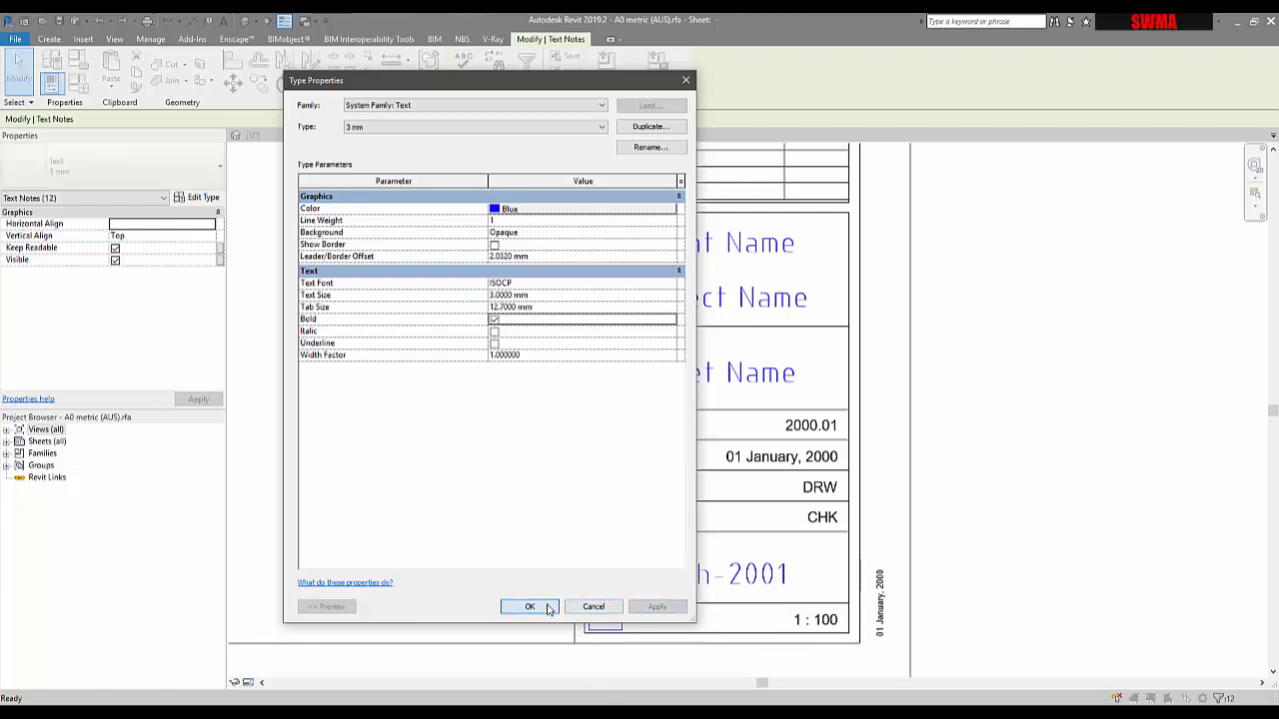
left_click(520, 489)
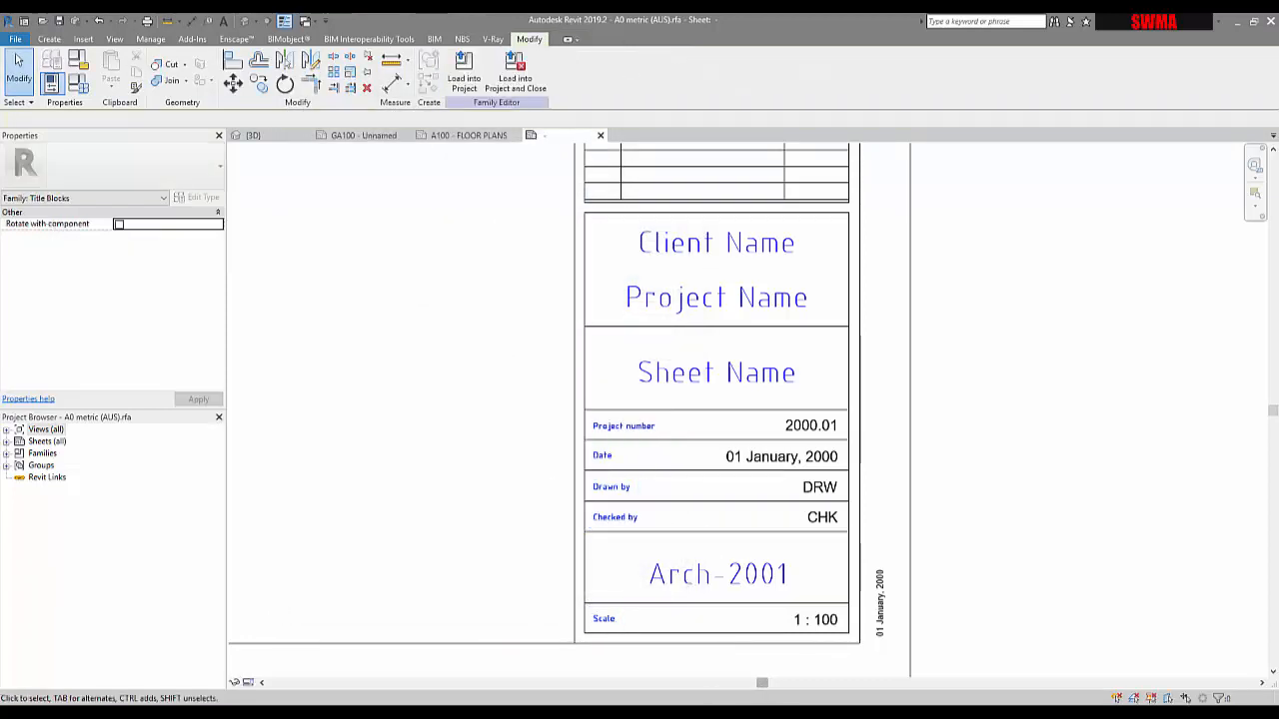
mouse_move(965, 714)
left_click(970, 687)
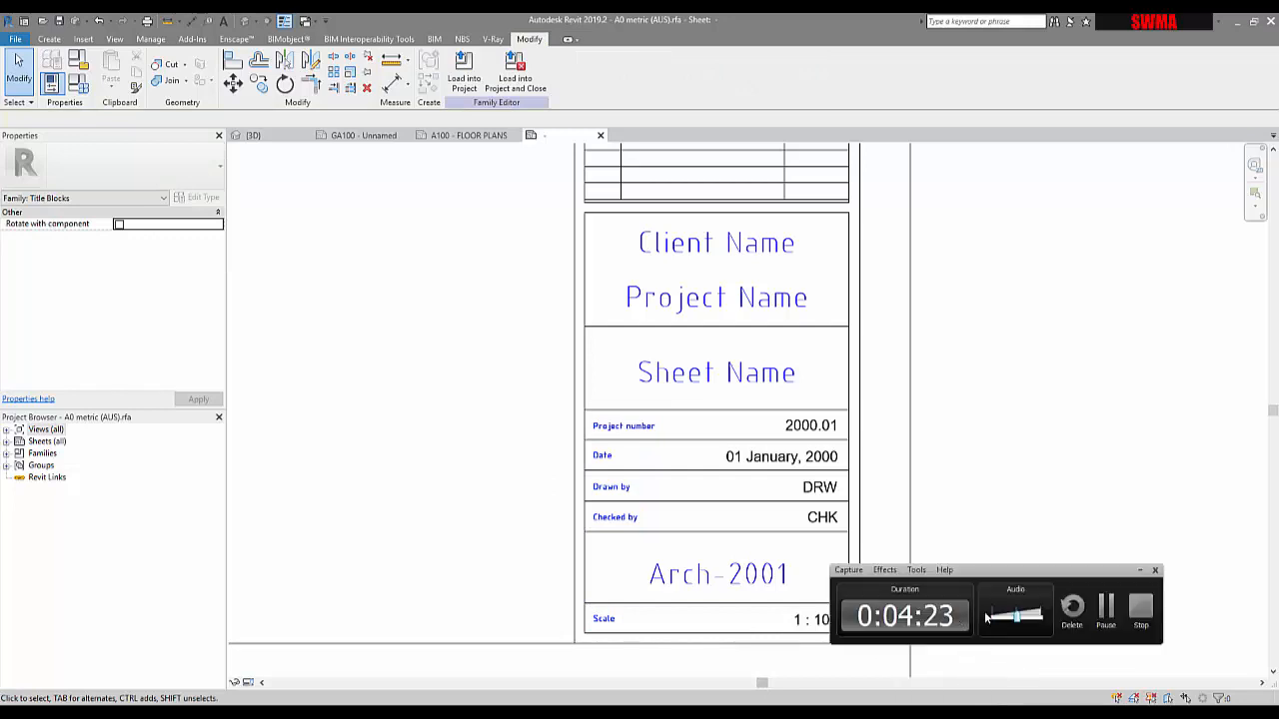
left_click(1105, 610)
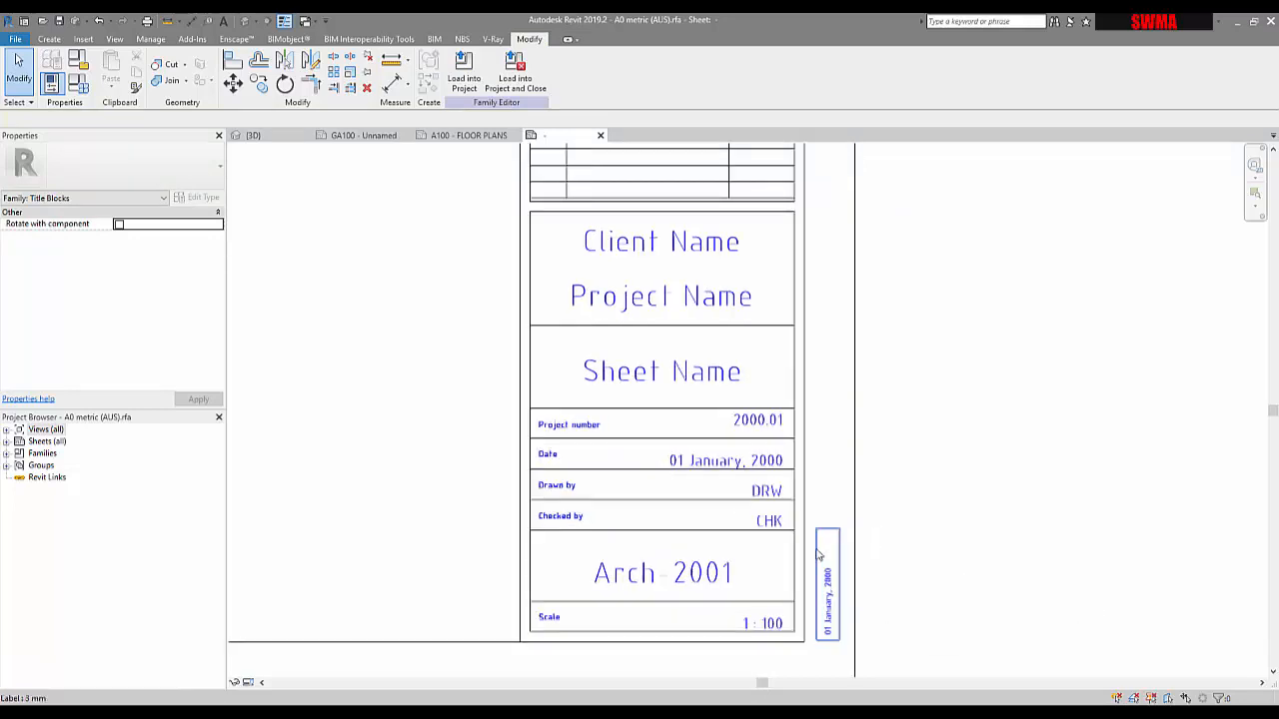
scroll(817, 547, "down", 3)
middle_click_drag(862, 406, 857, 640)
scroll(772, 425, "up", 1)
scroll(727, 376, "up", 2)
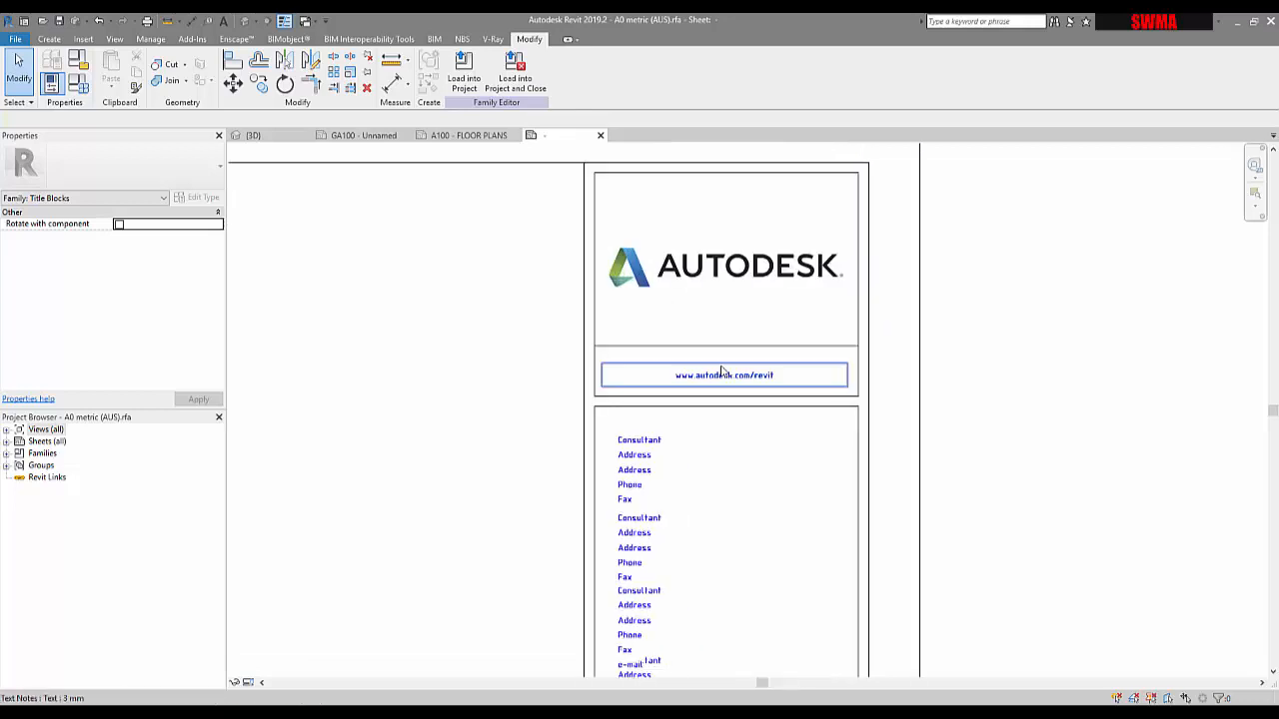
left_click(723, 378)
key("Delete")
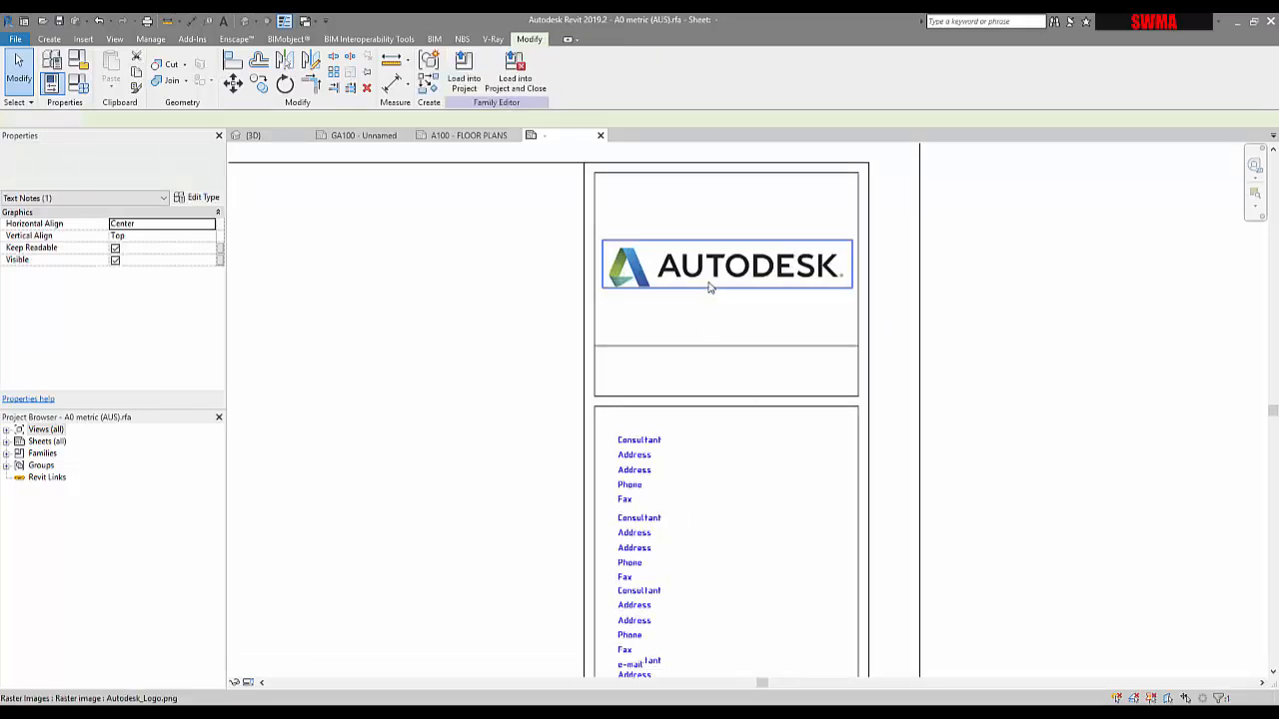
left_click(708, 267)
key("Delete")
scroll(714, 359, "down", 2)
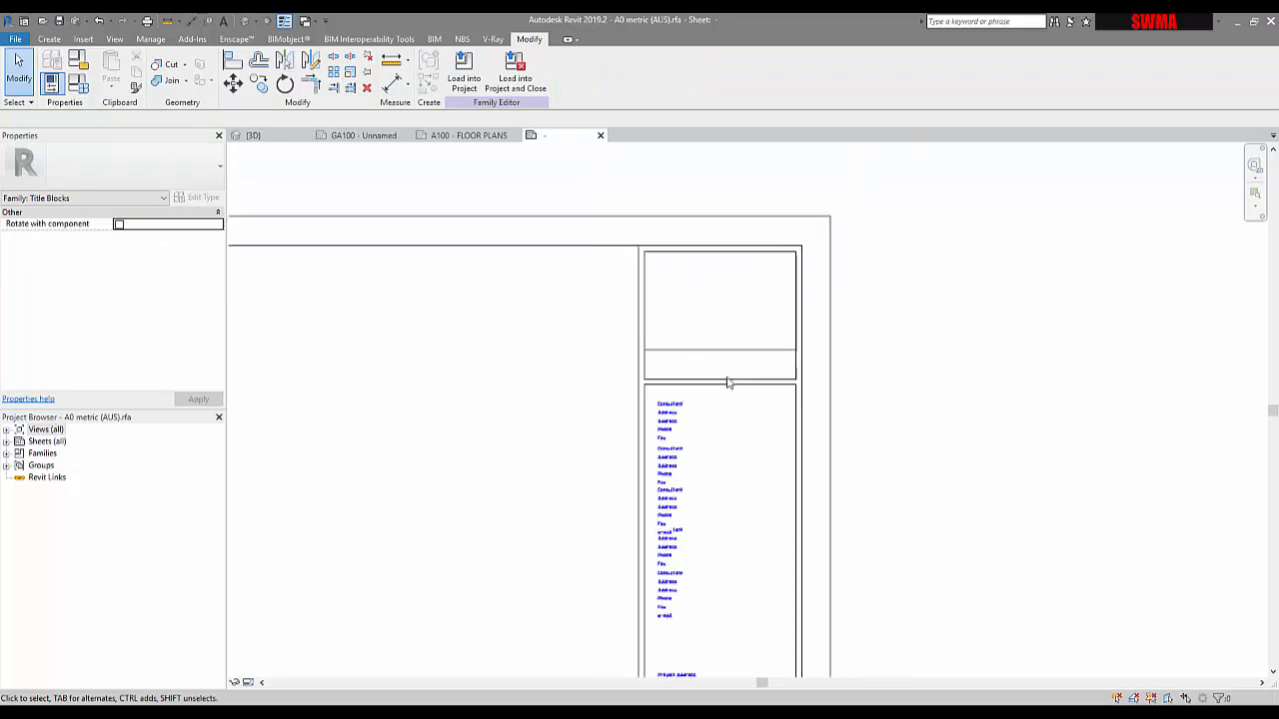
left_click(673, 424)
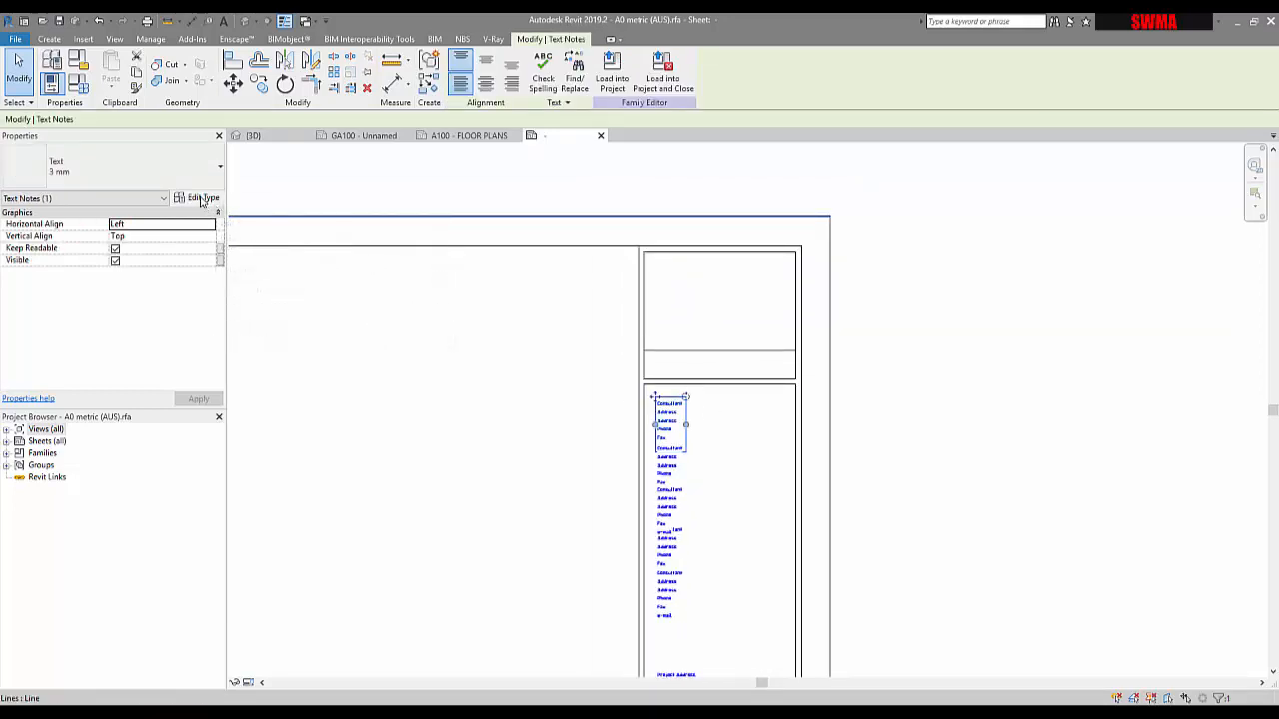
left_click(201, 198)
key("Escape")
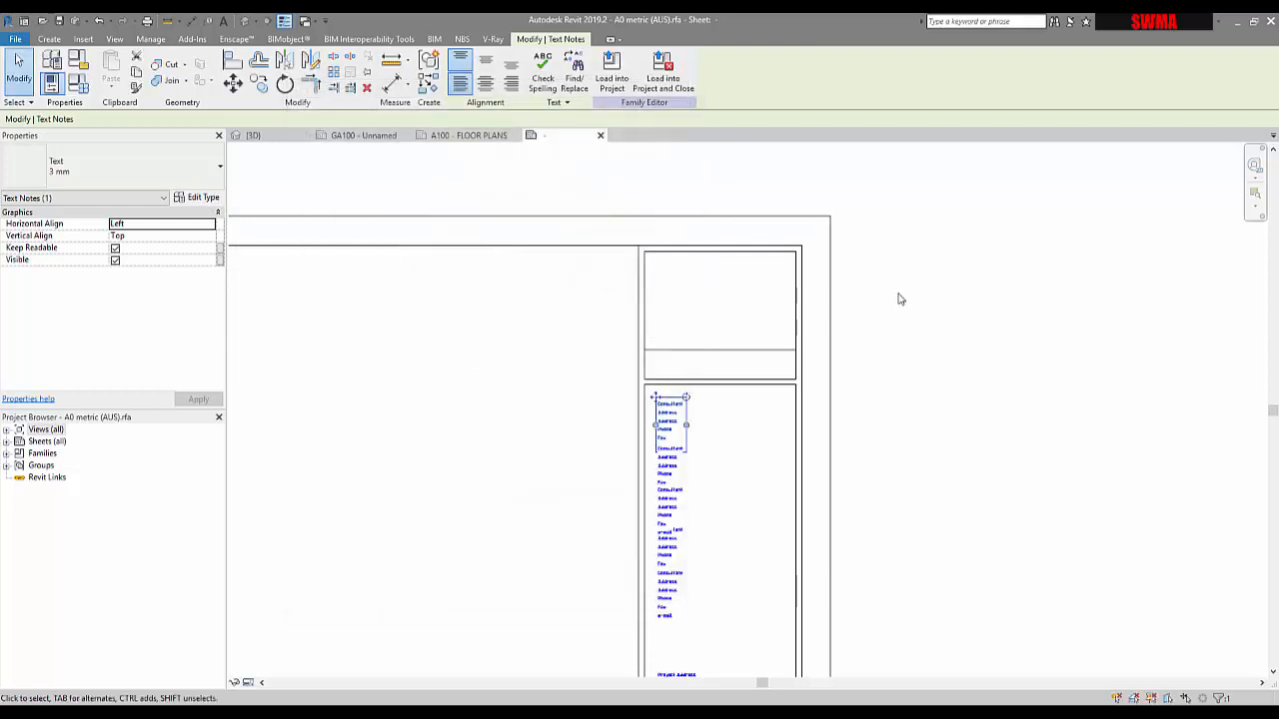
left_click(530, 419)
Step: Examine the revision schedule's rotation choices and available properties in the title block
middle_click_drag(586, 566, 558, 366)
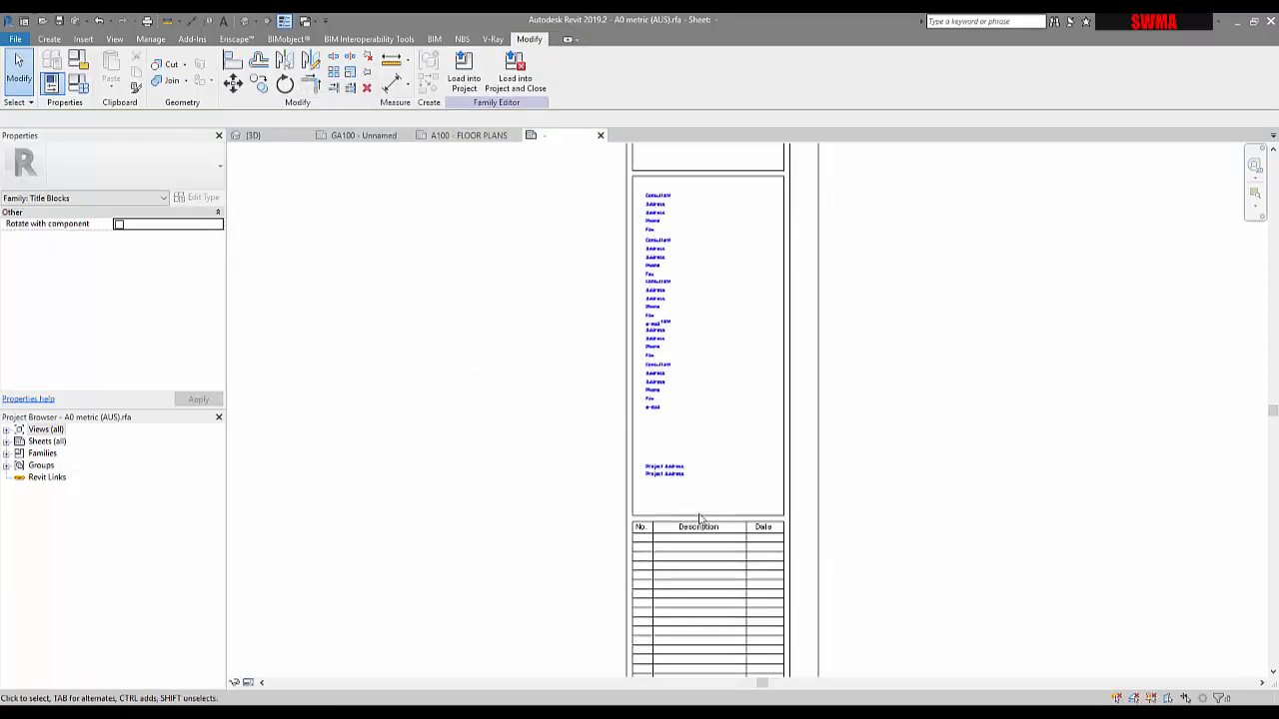
middle_click_drag(700, 519, 720, 433)
scroll(715, 437, "up", 2)
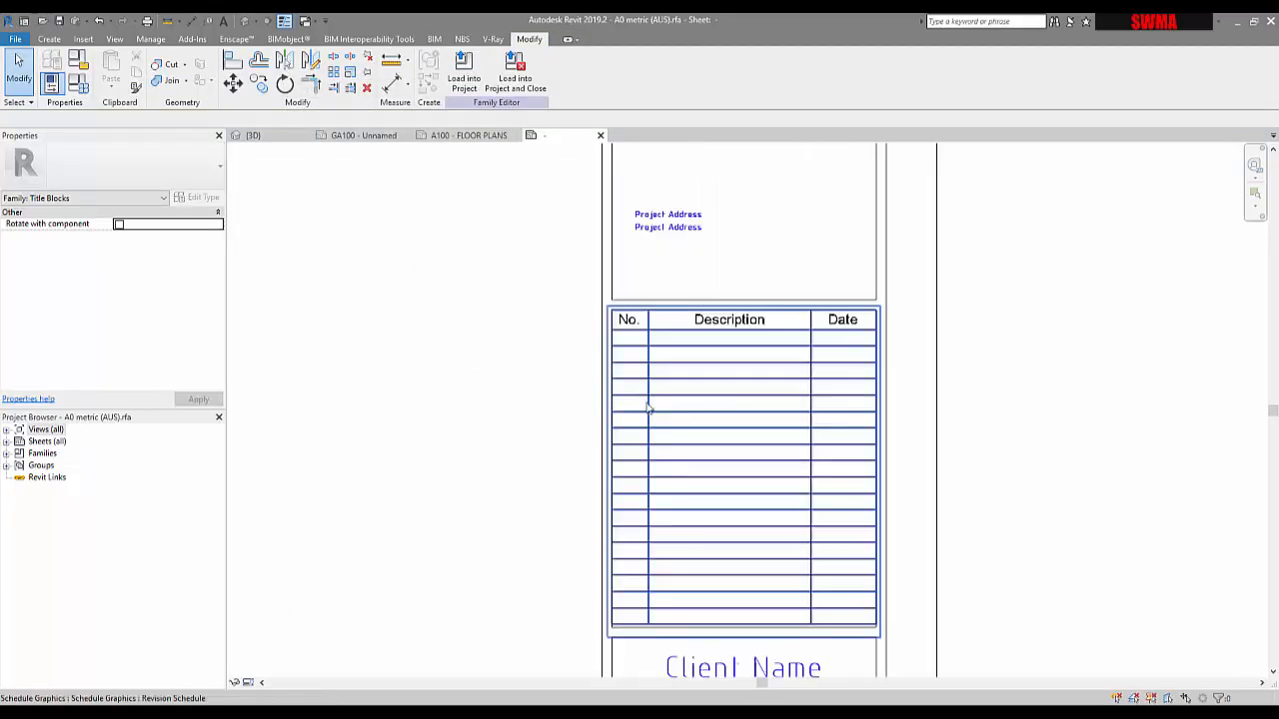
left_click(632, 327)
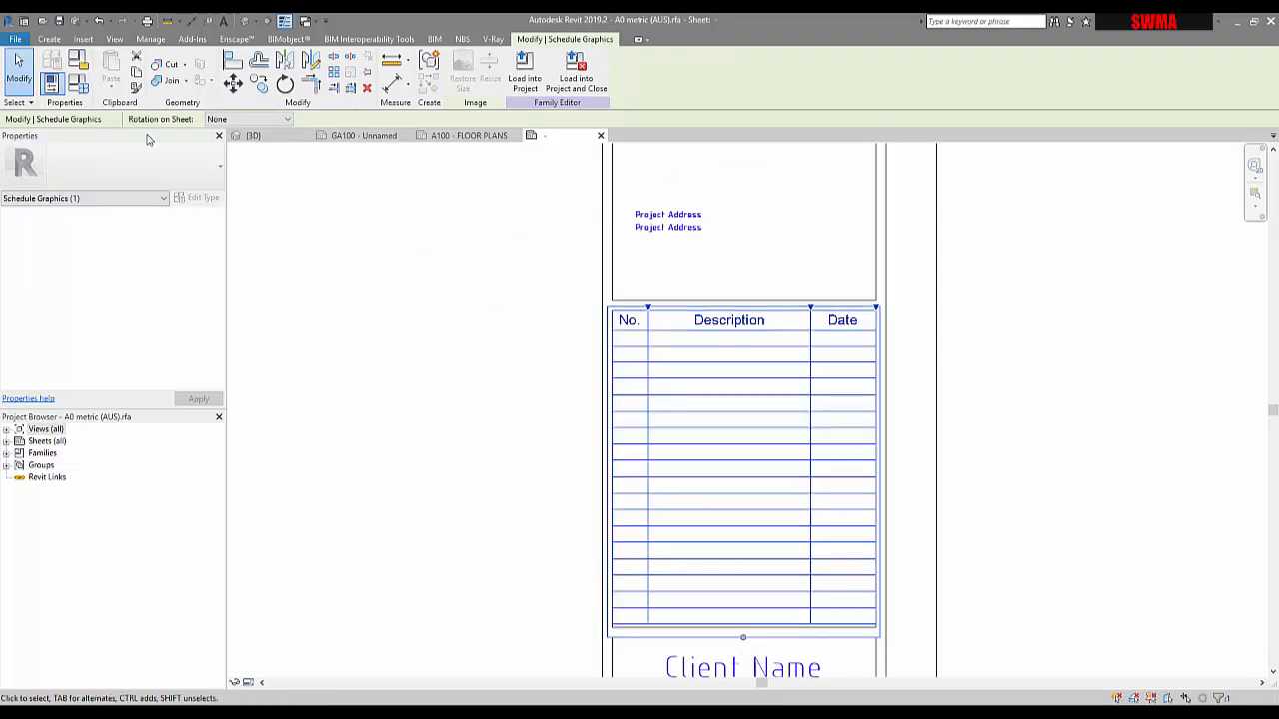
left_click(239, 121)
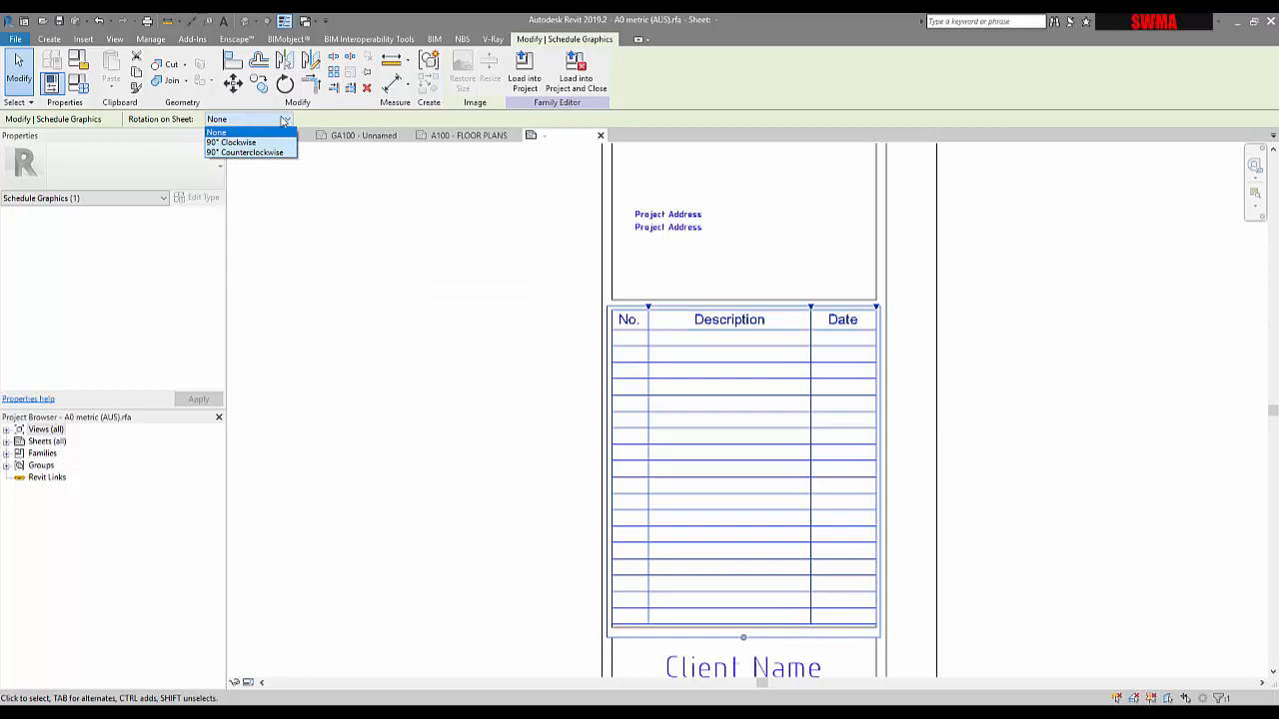
left_click(284, 121)
left_click(154, 198)
left_click(144, 207)
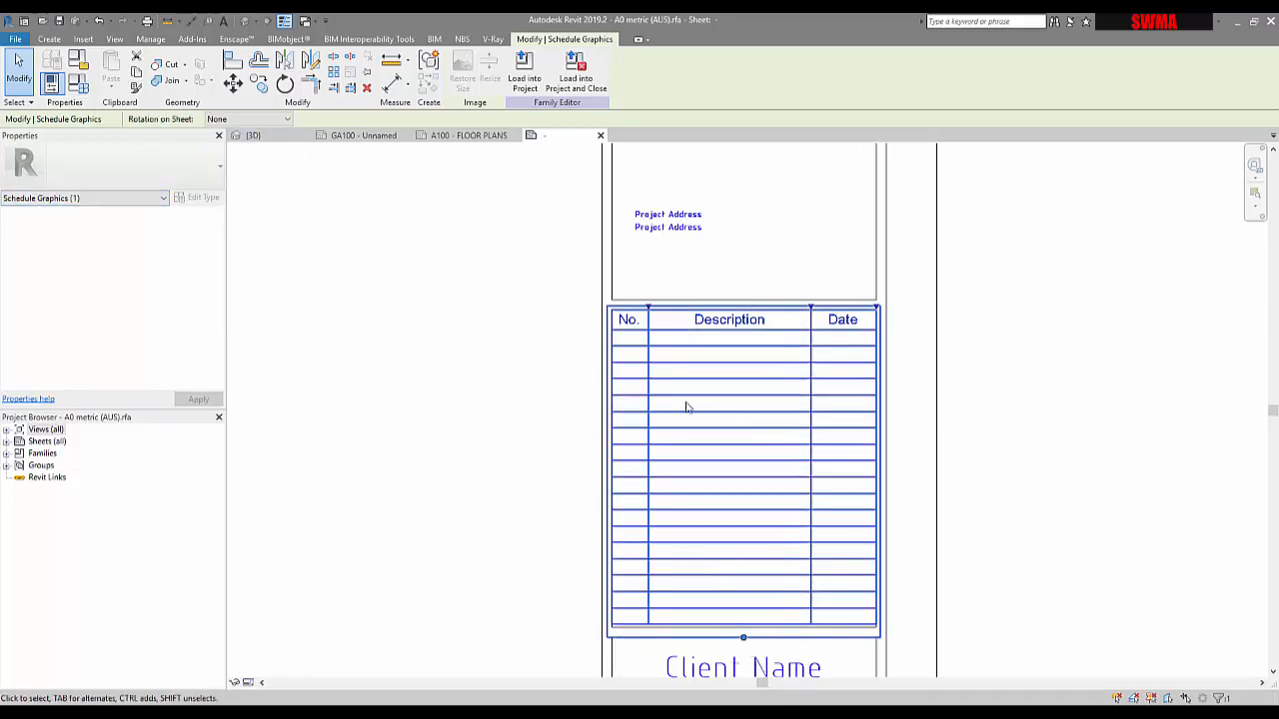
left_click(474, 268)
Step: Reselect the revision schedule and check its Schedule Graphics property filter and rotation setting for formatting options
left_click(647, 361)
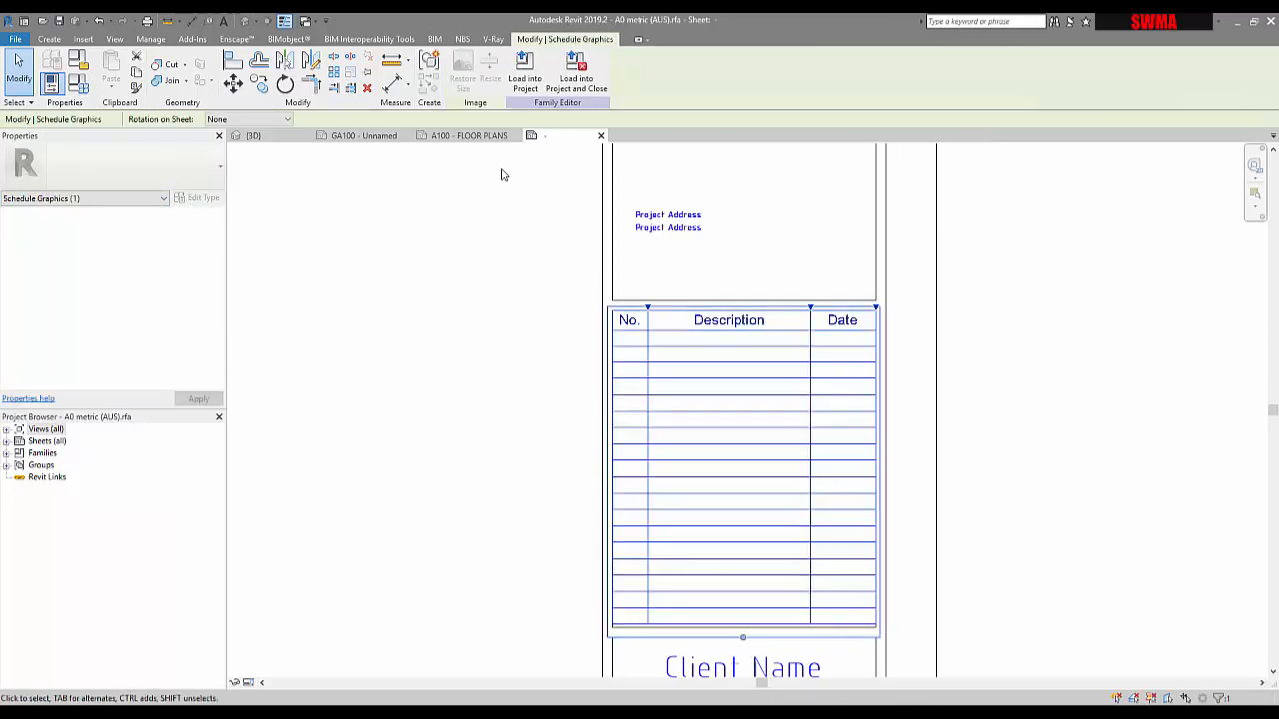
left_click(82, 198)
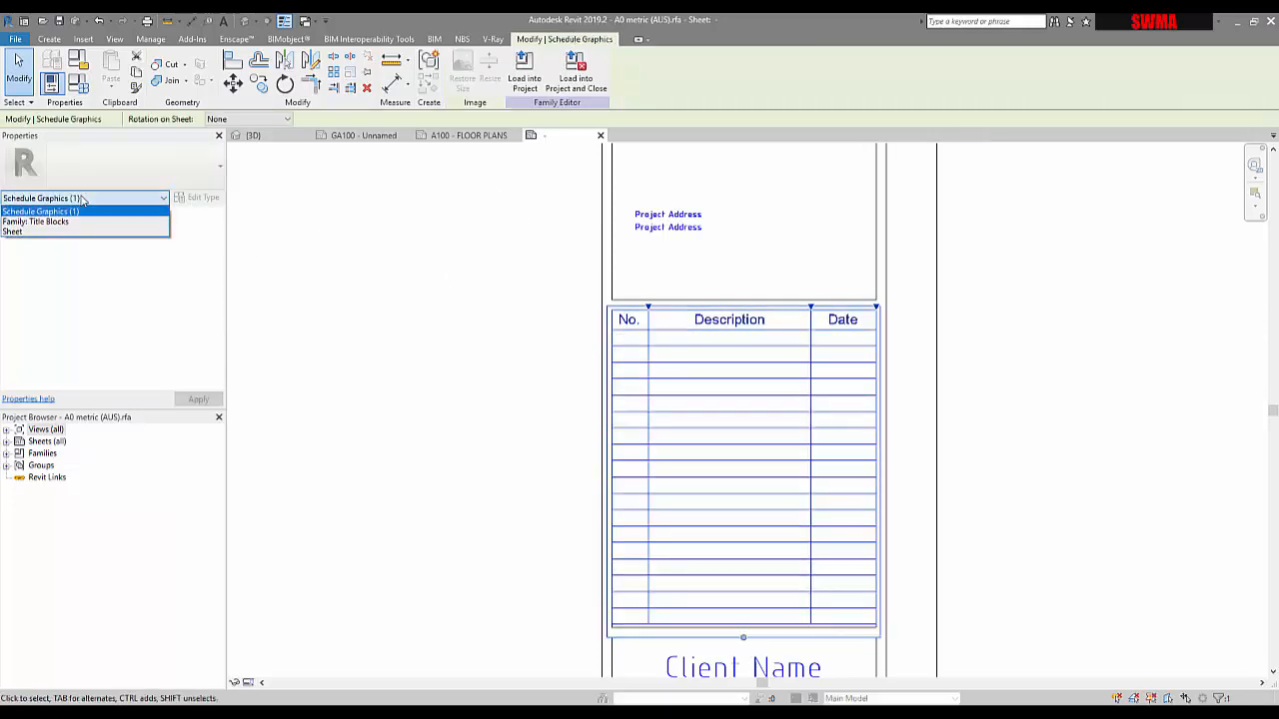
left_click(65, 210)
left_click(422, 368)
scroll(425, 371, "down", 5)
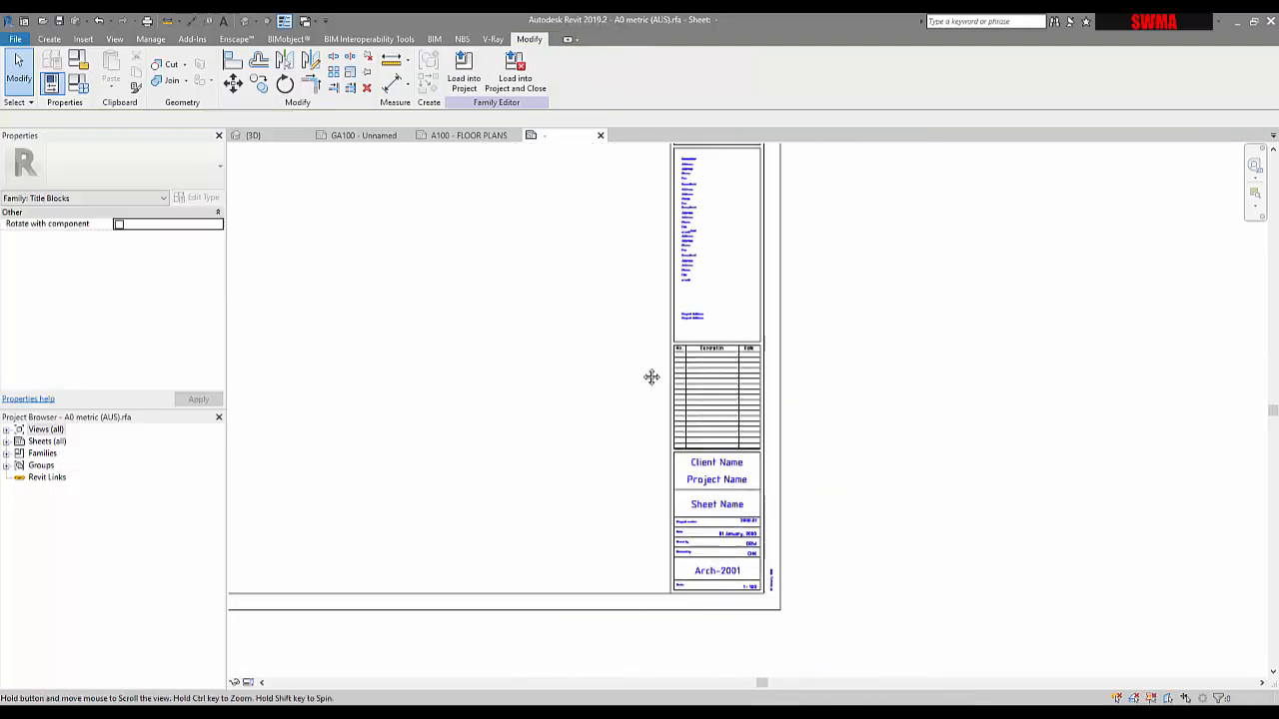
left_click(726, 374)
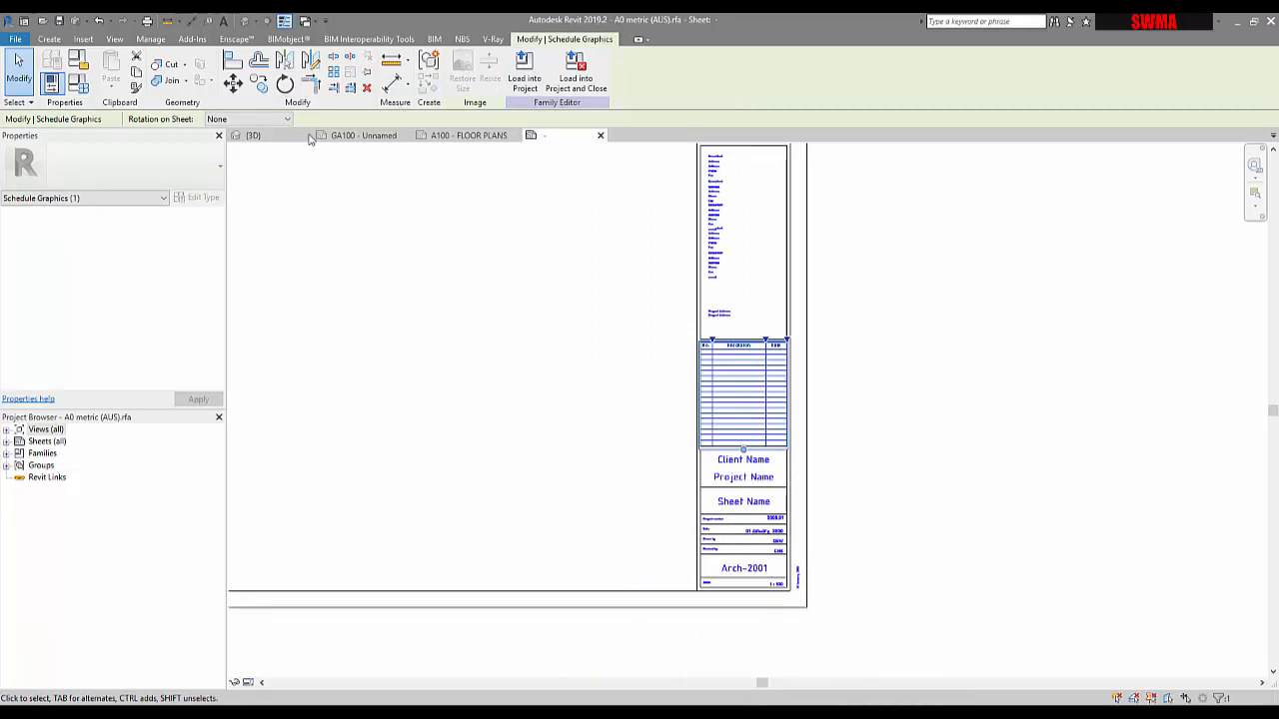
left_click(213, 120)
left_click(213, 128)
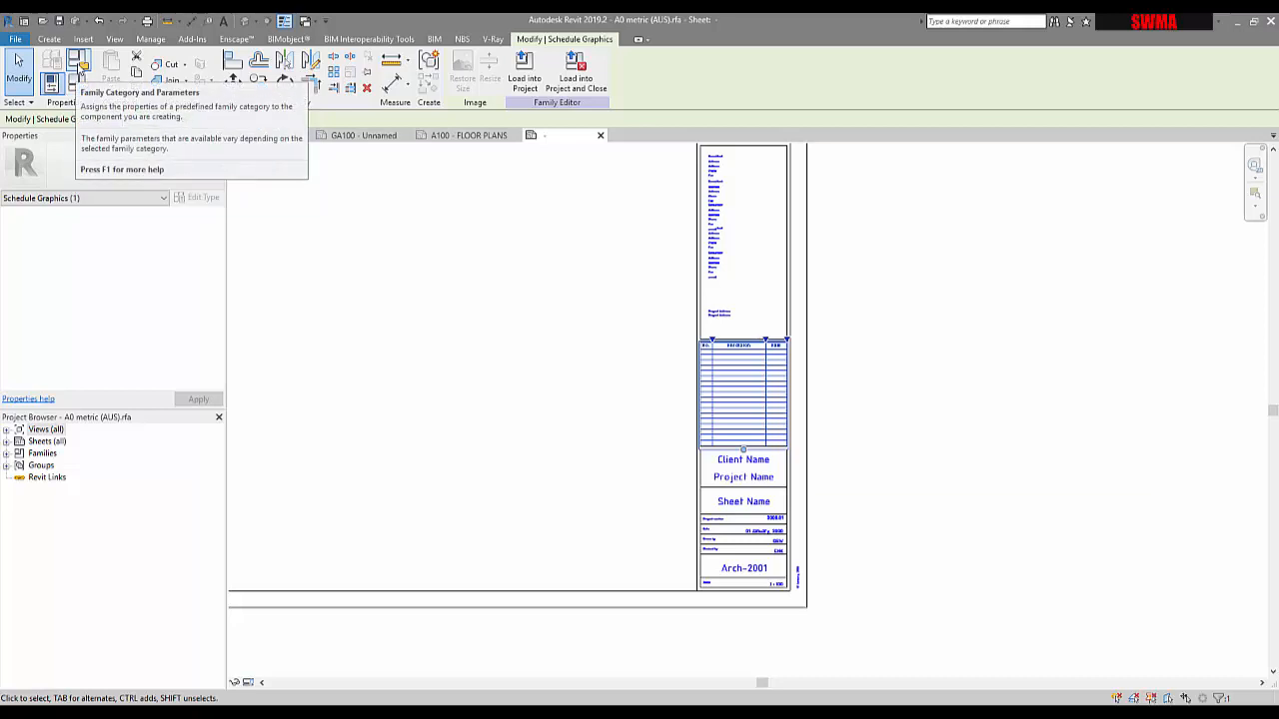
Step: Review the title block's family category and parameters as well as its family types
left_click(77, 64)
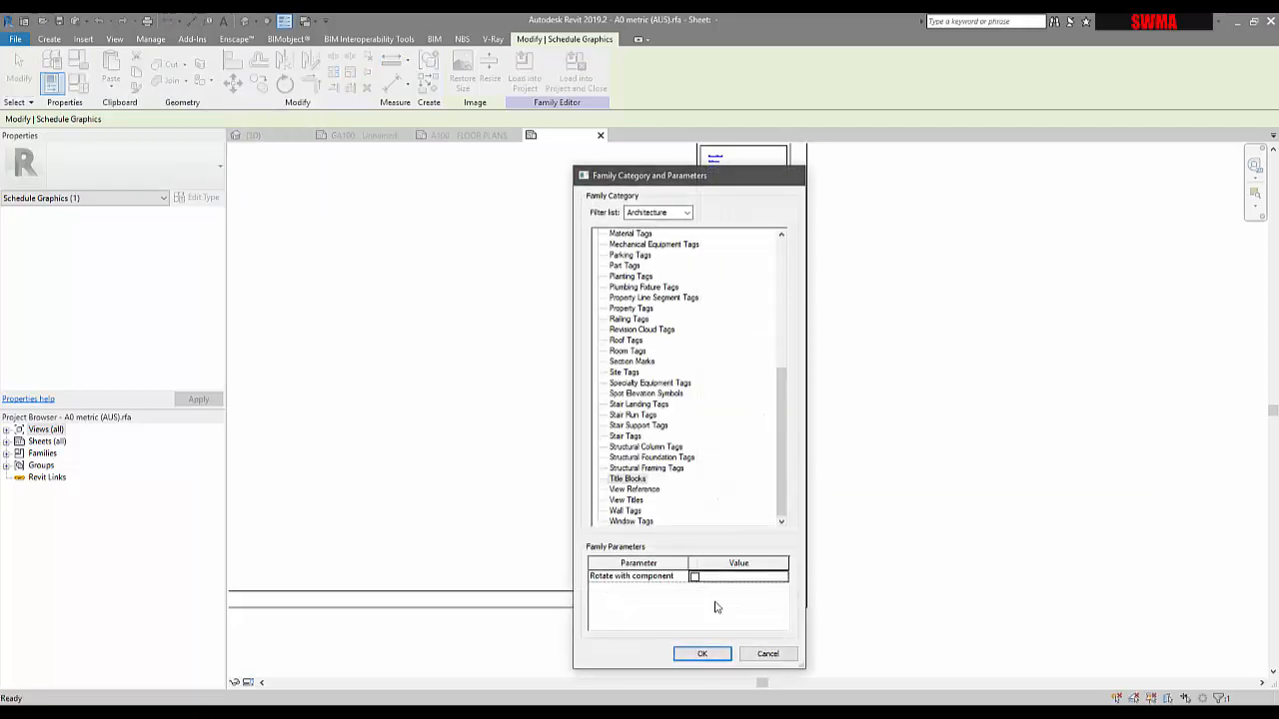
left_click(702, 654)
left_click(78, 84)
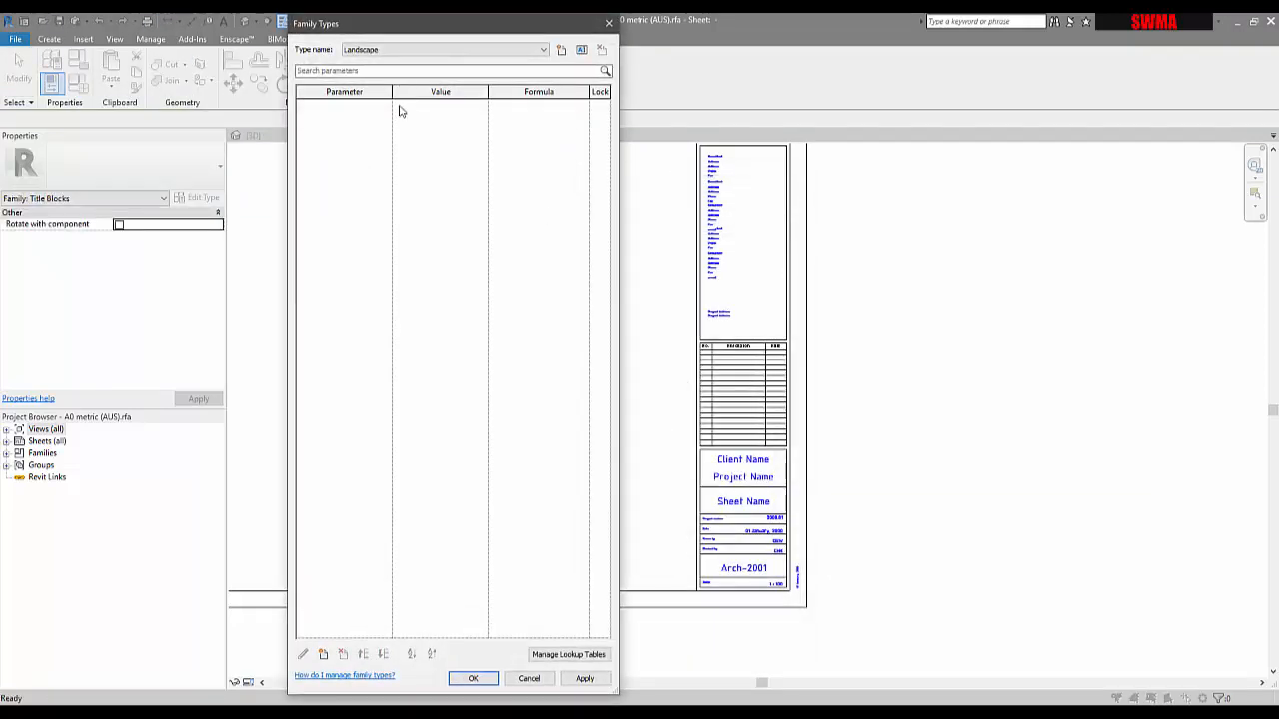
left_click(529, 677)
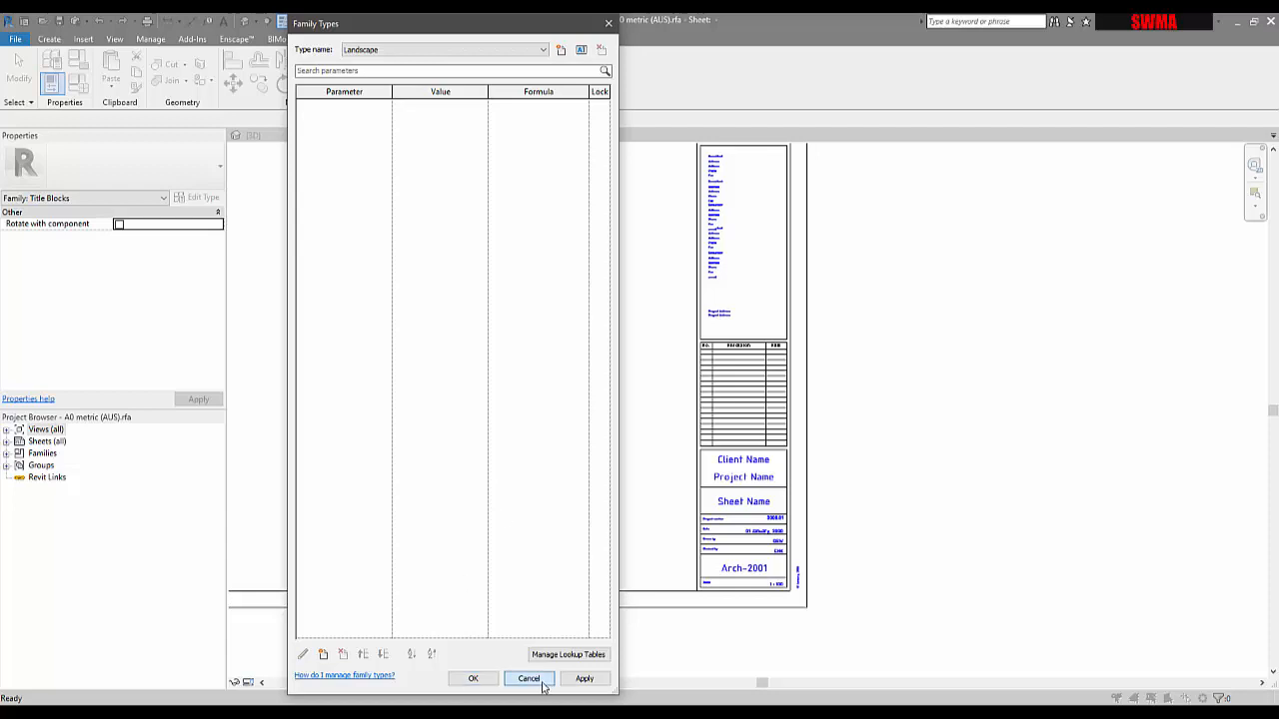
Step: Expand the family's views, sheets, families and groups in the project browser and examine the commands available for the Revision Schedule
left_click(6, 465)
left_click(6, 454)
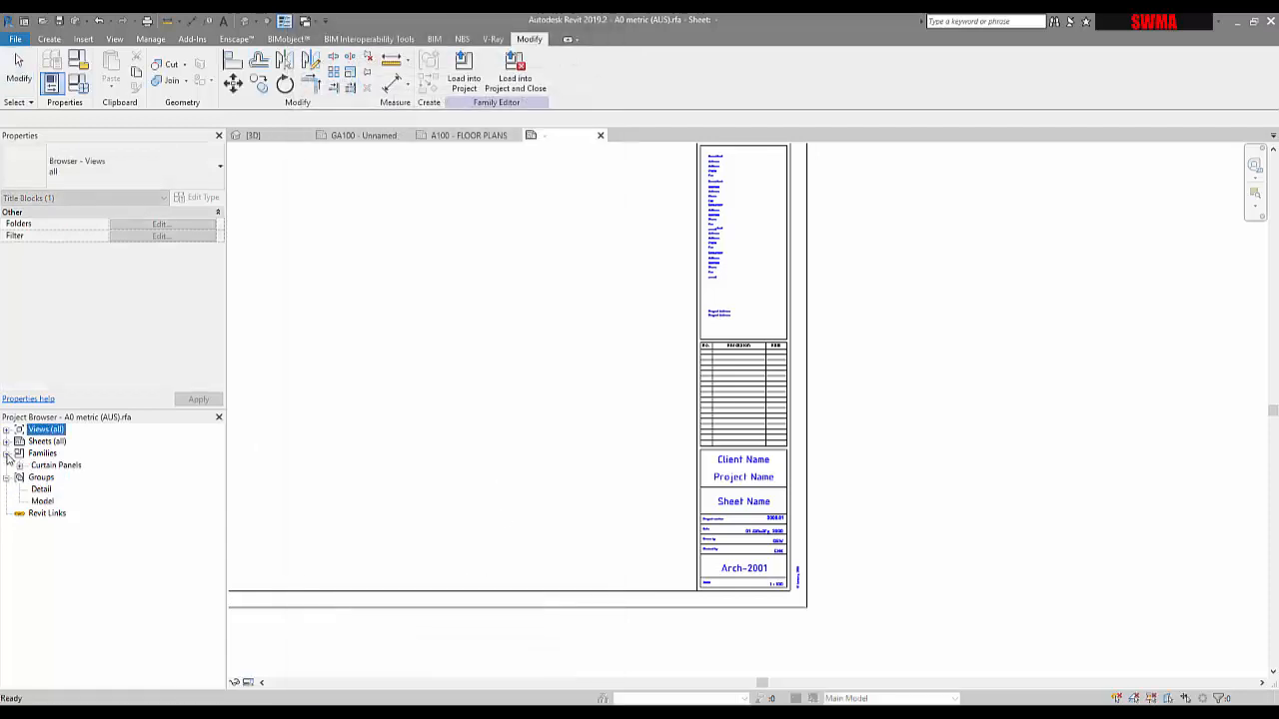
left_click(6, 442)
left_click(6, 429)
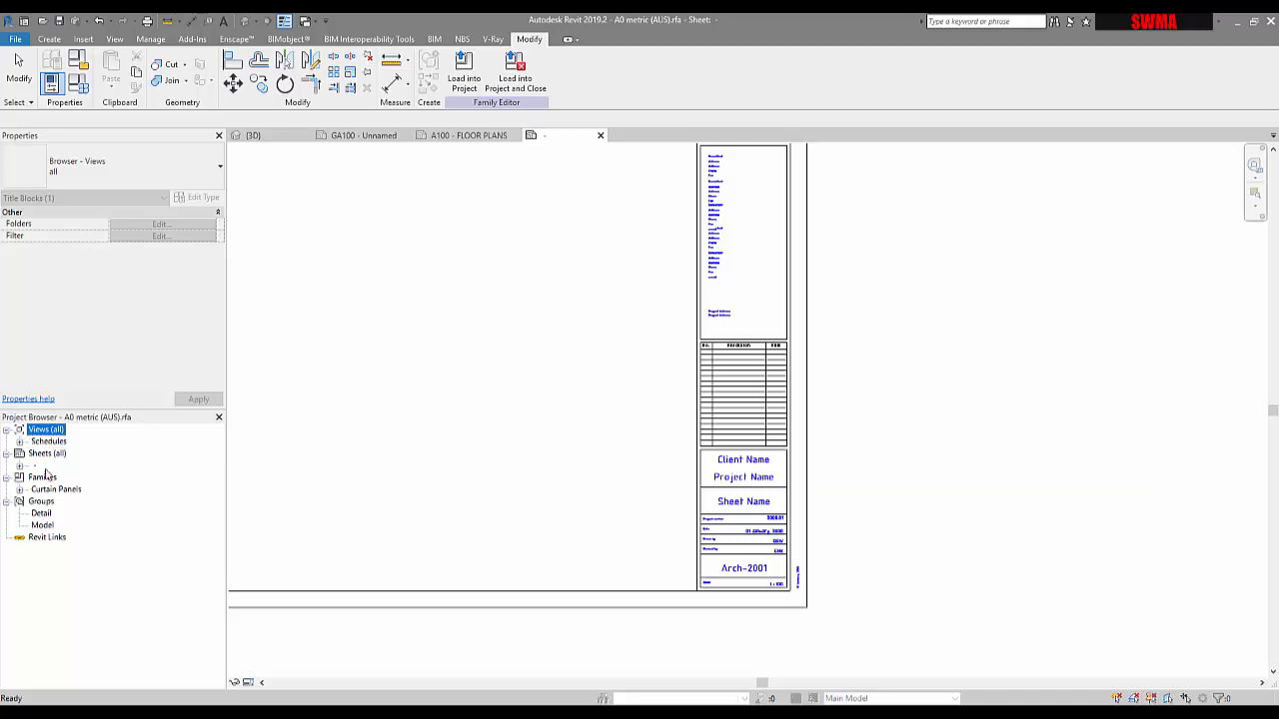
left_click(20, 442)
left_click(75, 453)
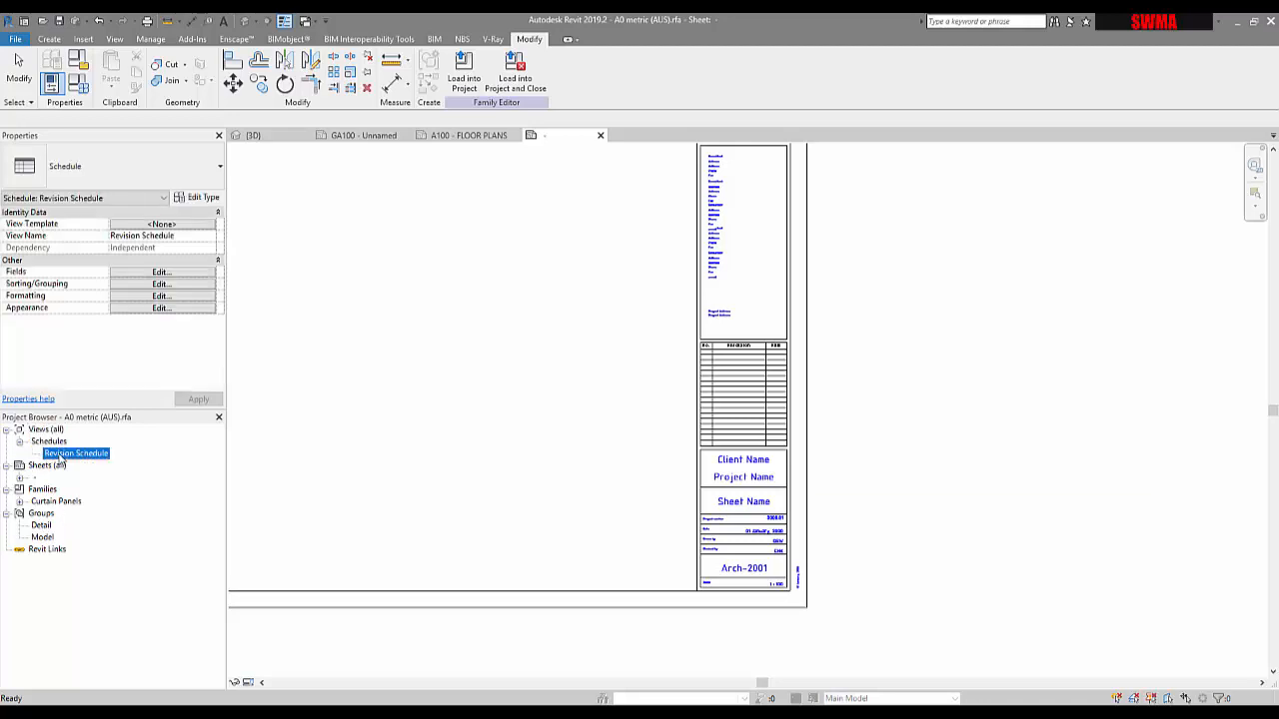
right_click(62, 455)
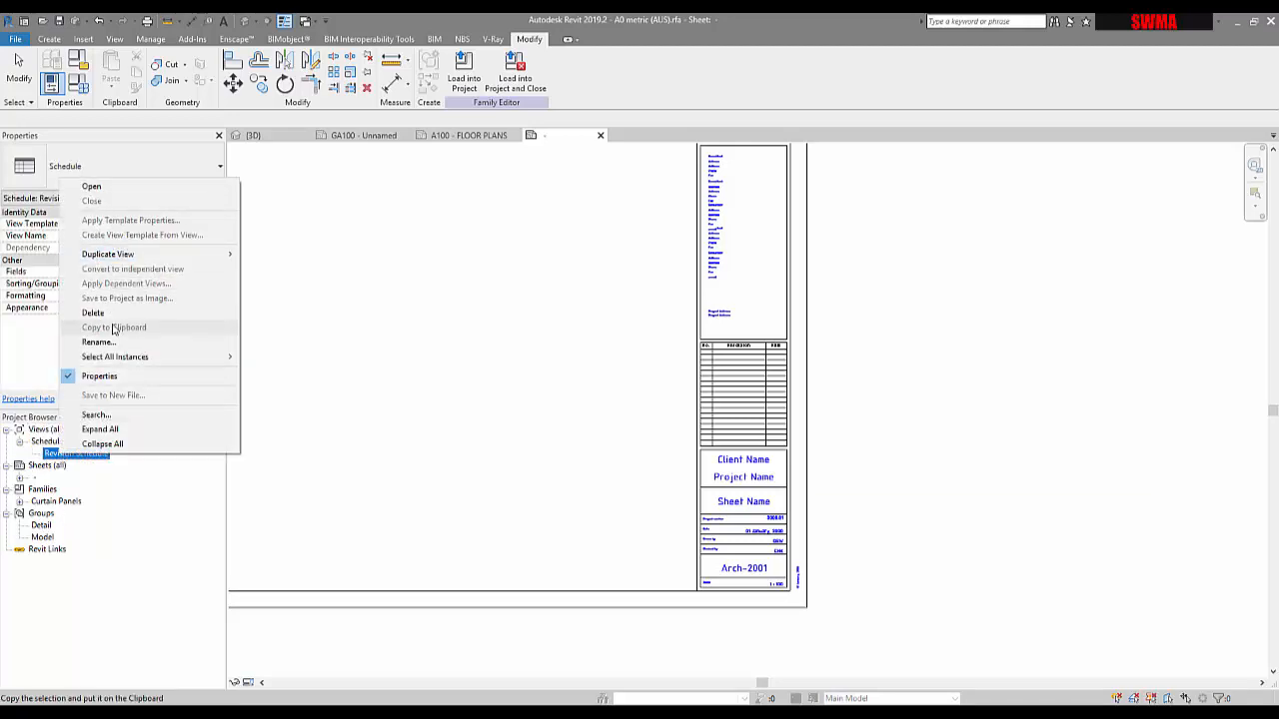
left_click(351, 379)
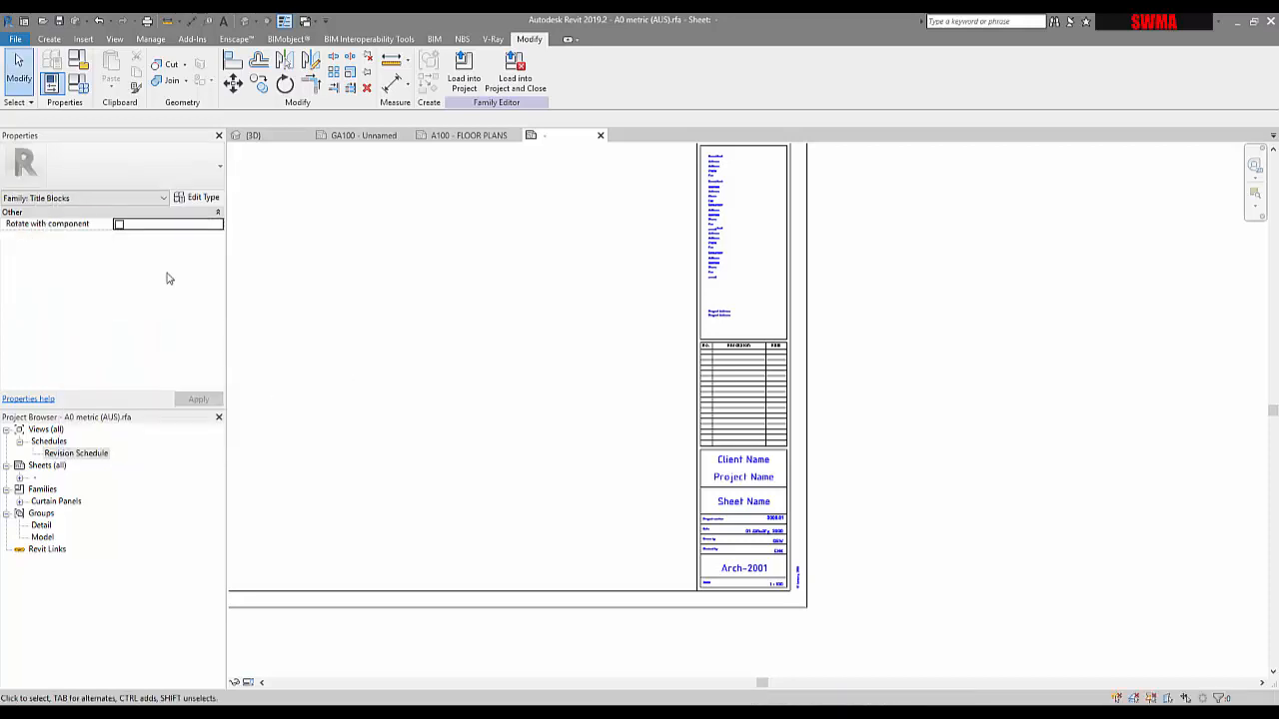
Step: Inspect the Revision Schedule's type properties and its setting for the view template applied to new views
left_click(88, 455)
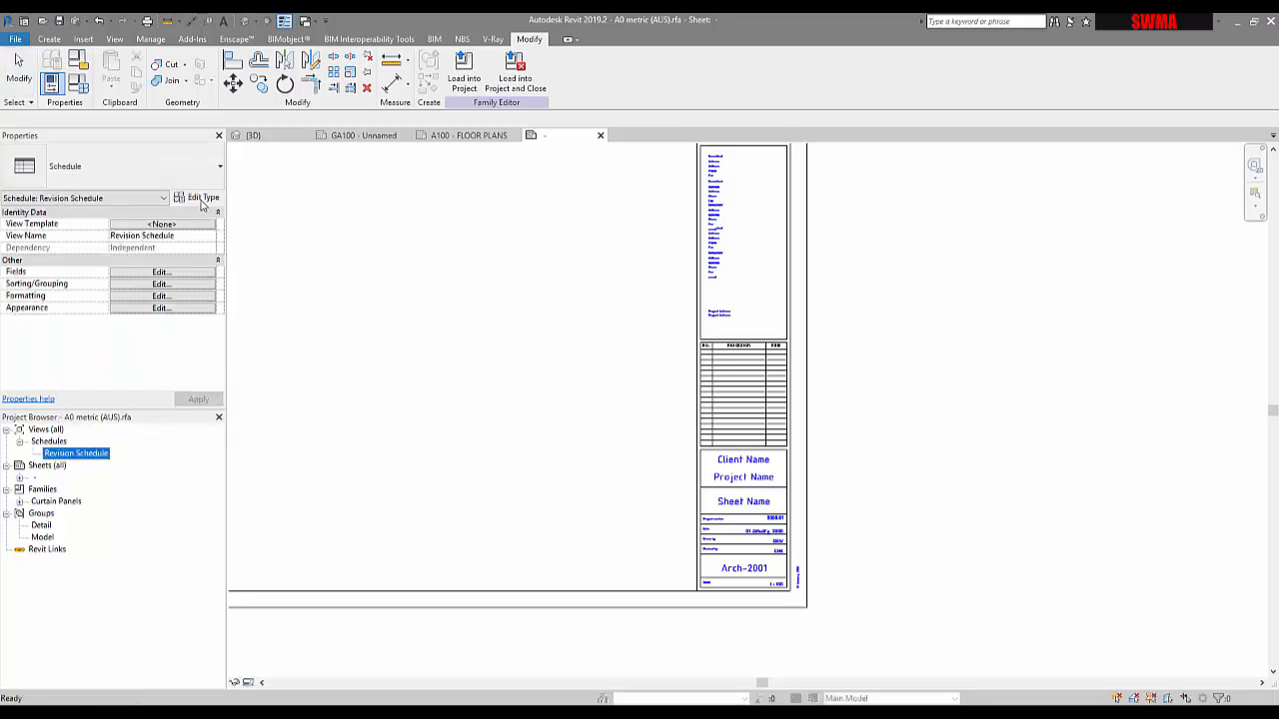
left_click(201, 199)
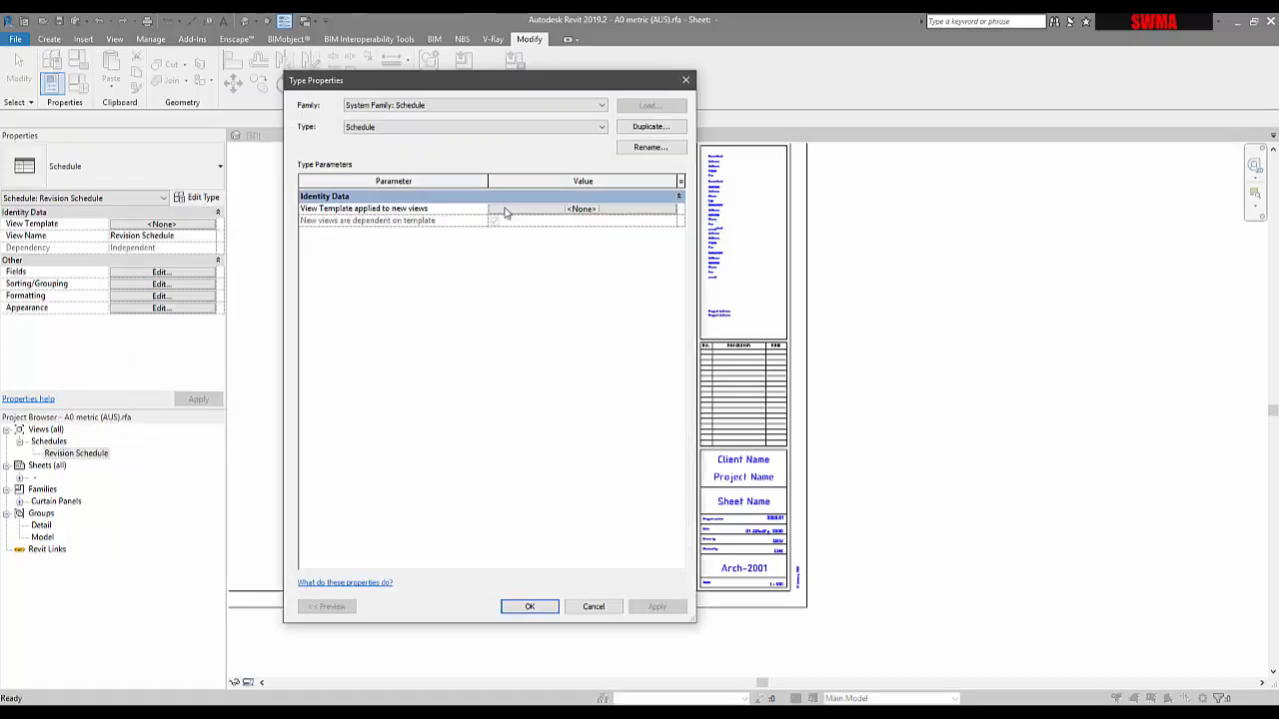
left_click(504, 210)
key("Escape")
key("Escape")
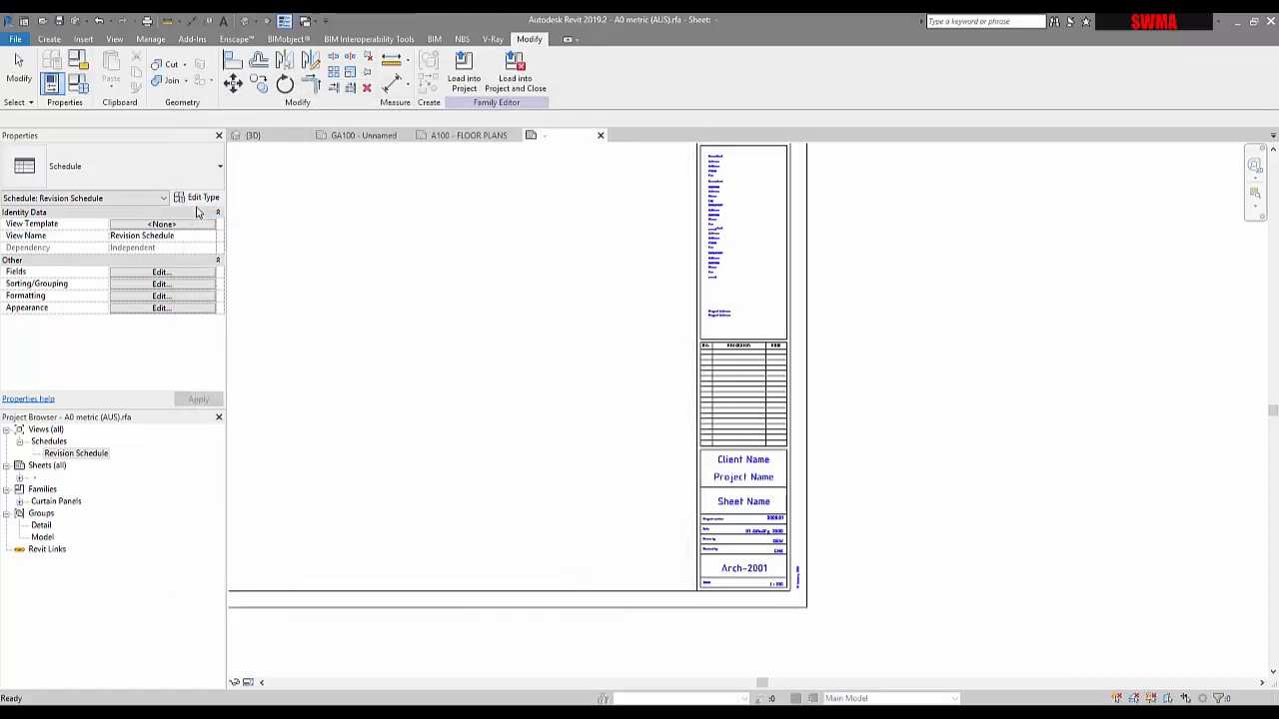
Step: Open the Revision Schedule's field properties and review its sorting, formatting and appearance settings beside the title block
left_click(160, 271)
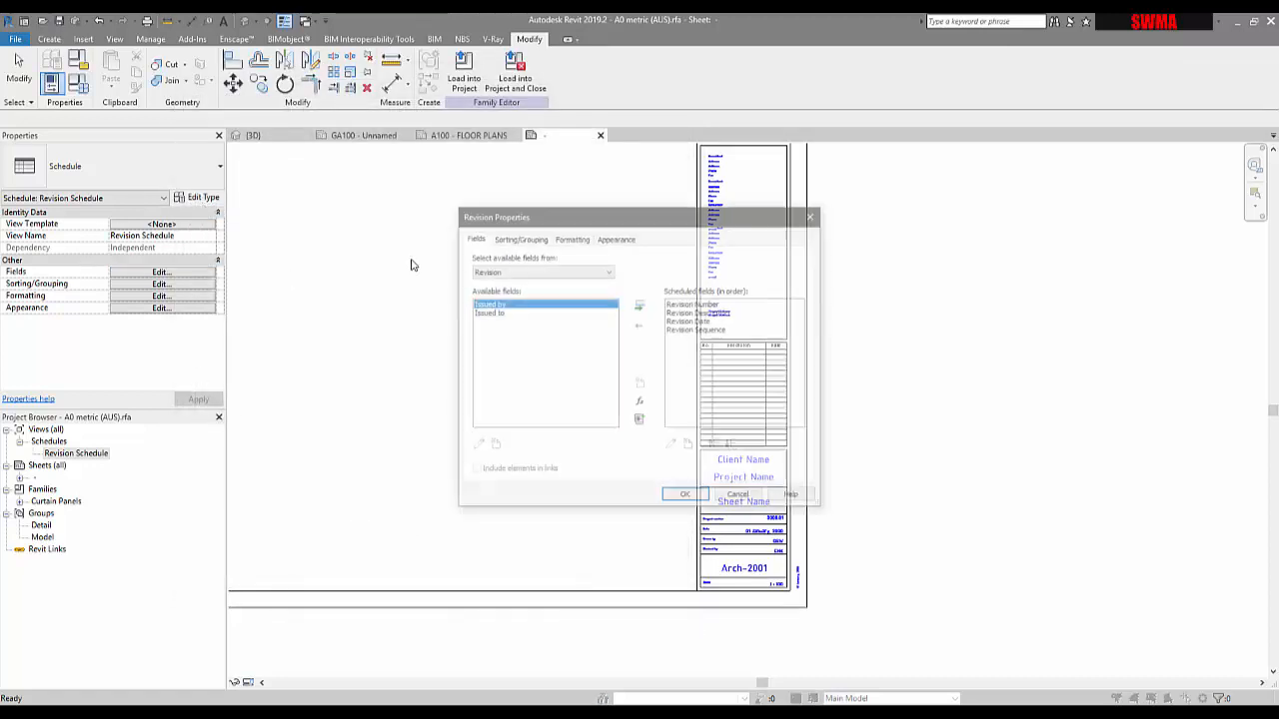
left_click(517, 238)
left_click(607, 238)
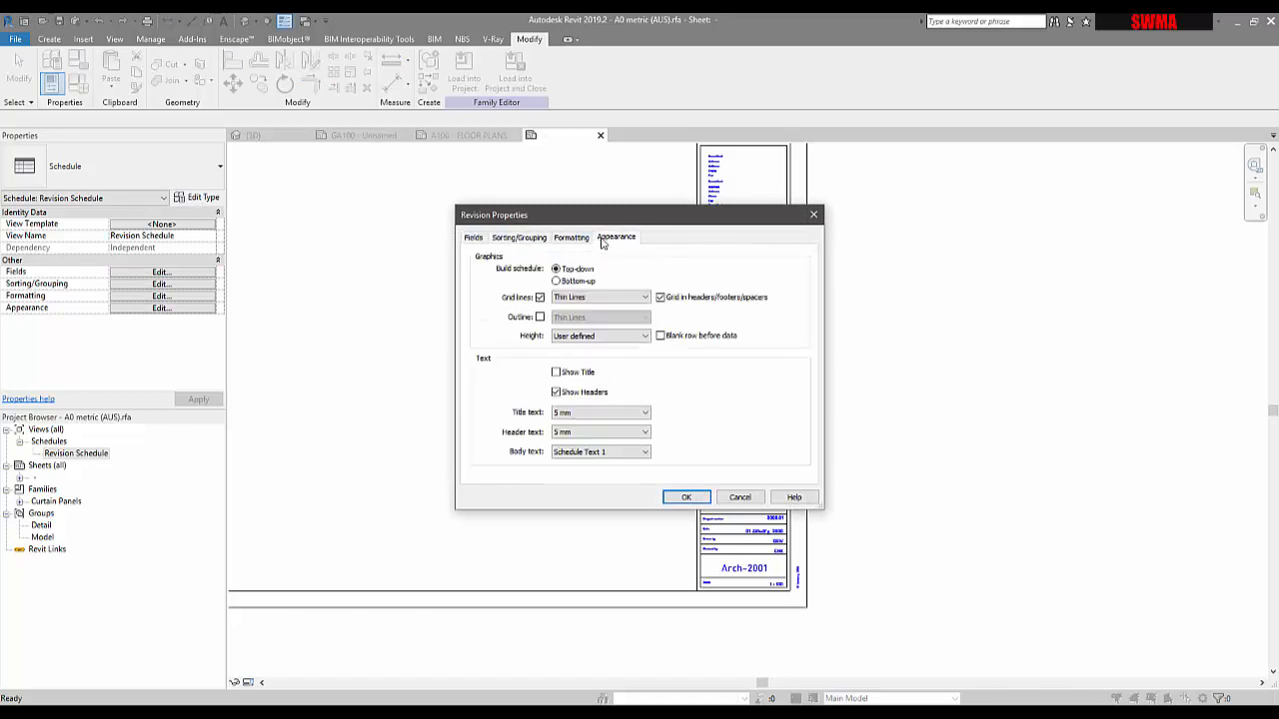
left_click_drag(605, 215, 968, 241)
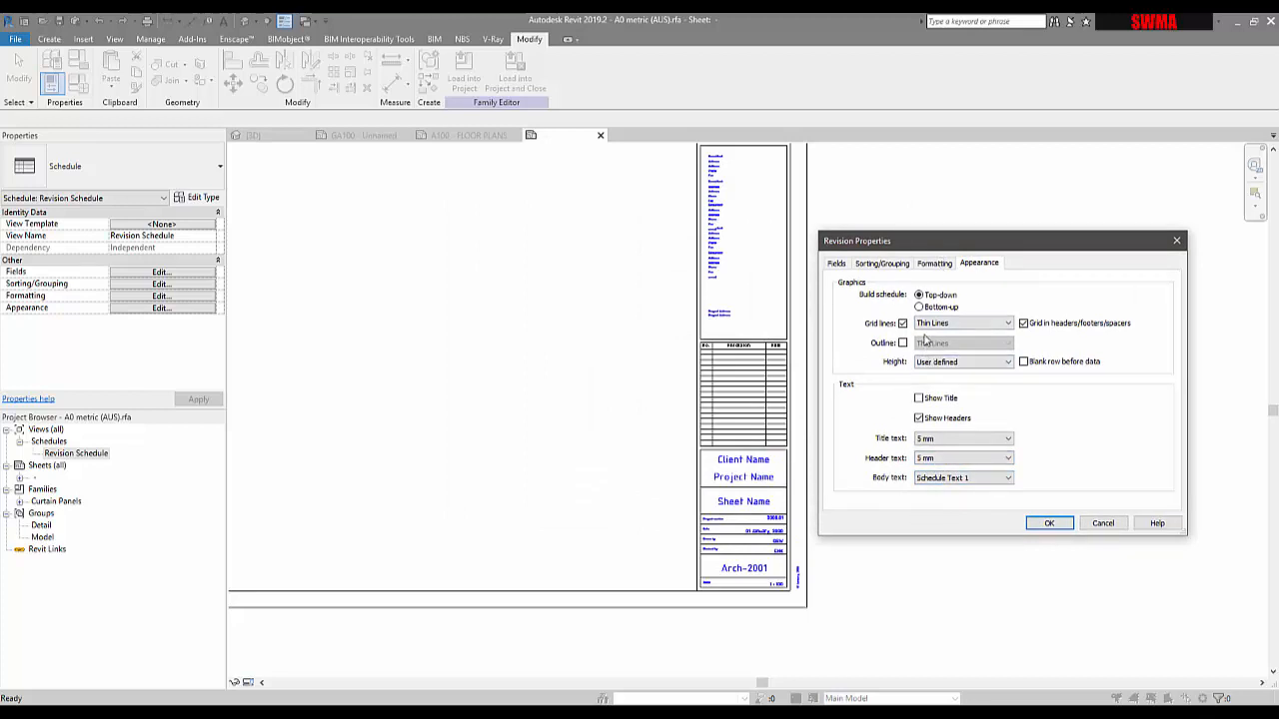
left_click(936, 263)
left_click(978, 264)
Step: Check the header visibility option and the available header and body text styles for the Revision Schedule
left_click(919, 418)
left_click(958, 479)
left_click(959, 482)
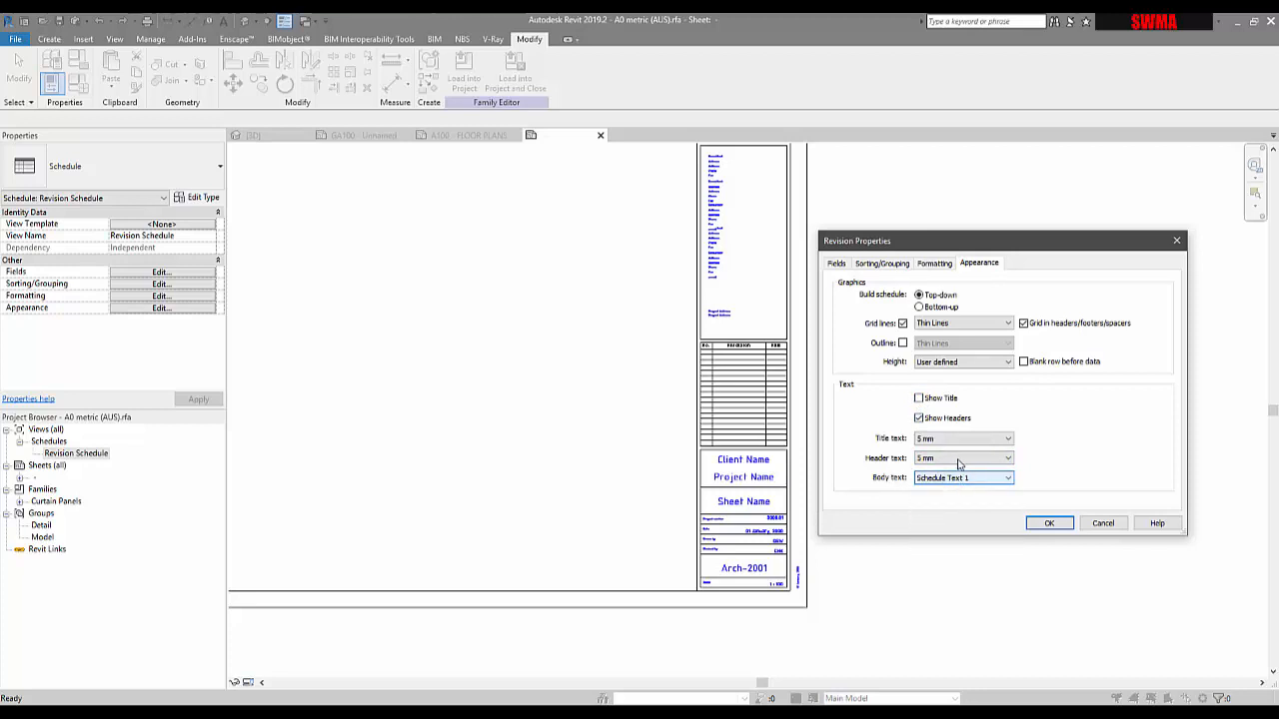
left_click(956, 460)
left_click(958, 478)
left_click(959, 478)
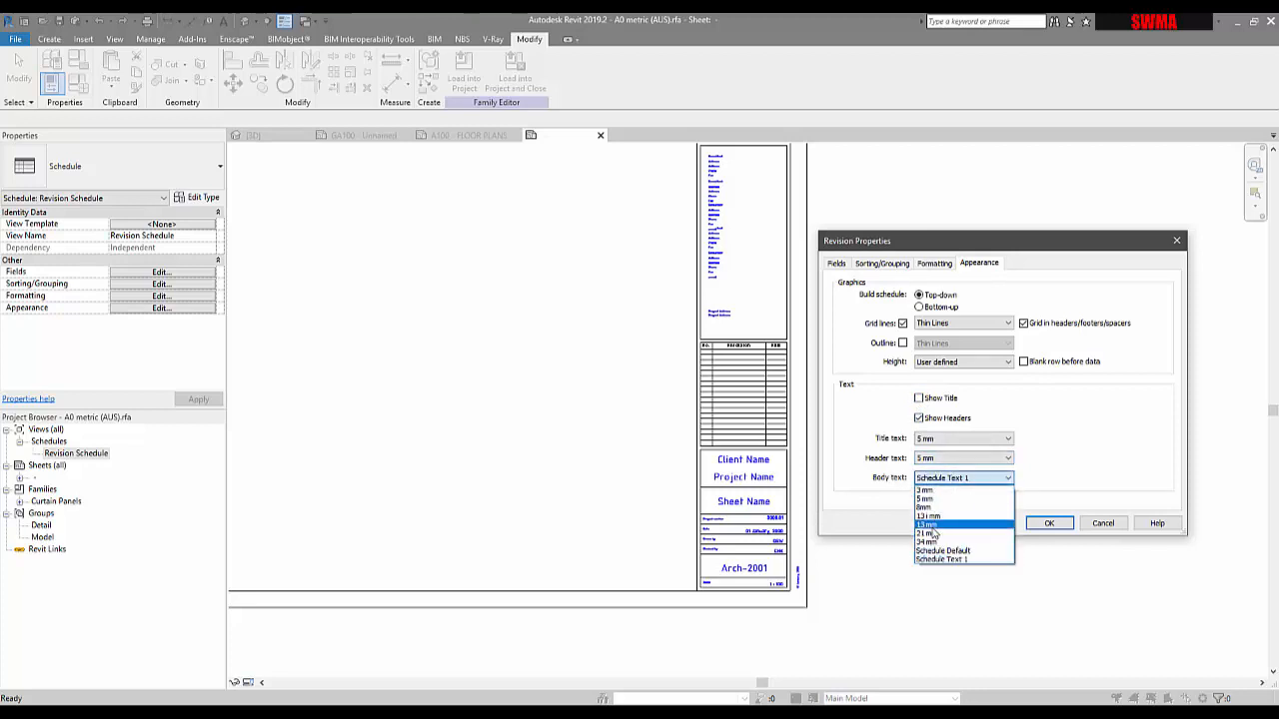
left_click(1083, 454)
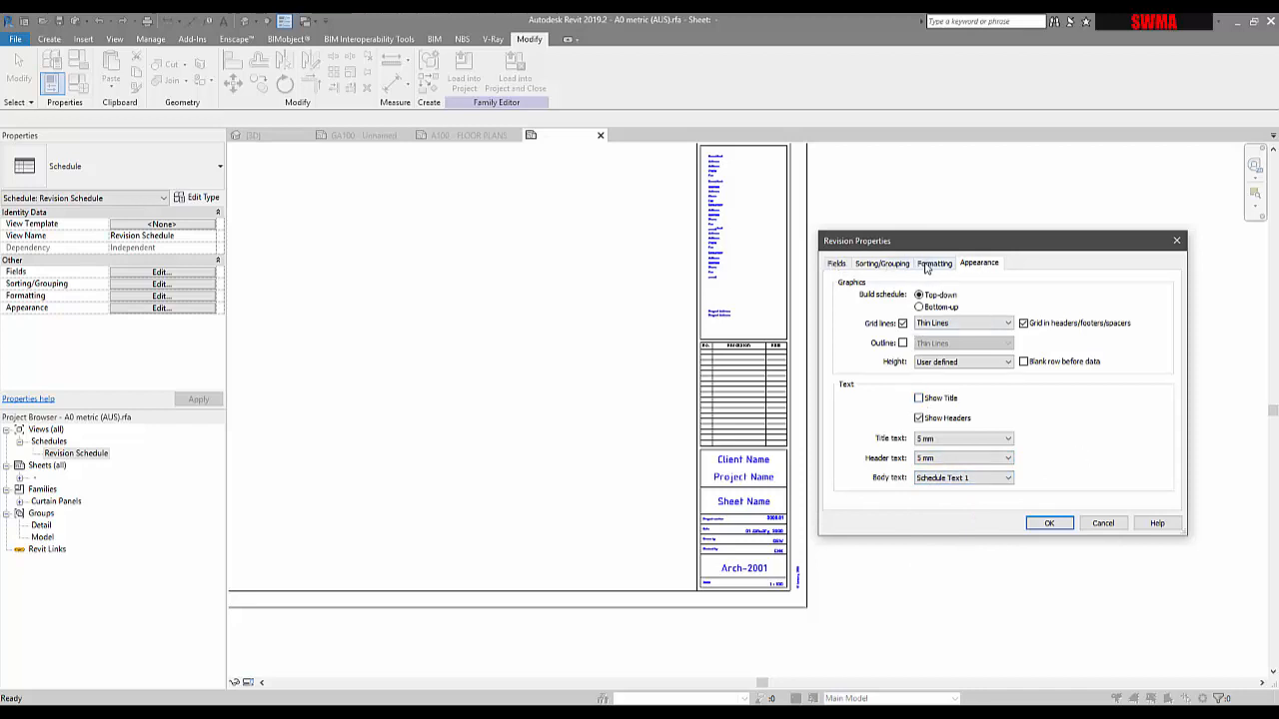
Step: Review the Revision Schedule's fields, sorting, formatting and appearance settings again and close them without saving
left_click(838, 264)
left_click(877, 264)
left_click(932, 263)
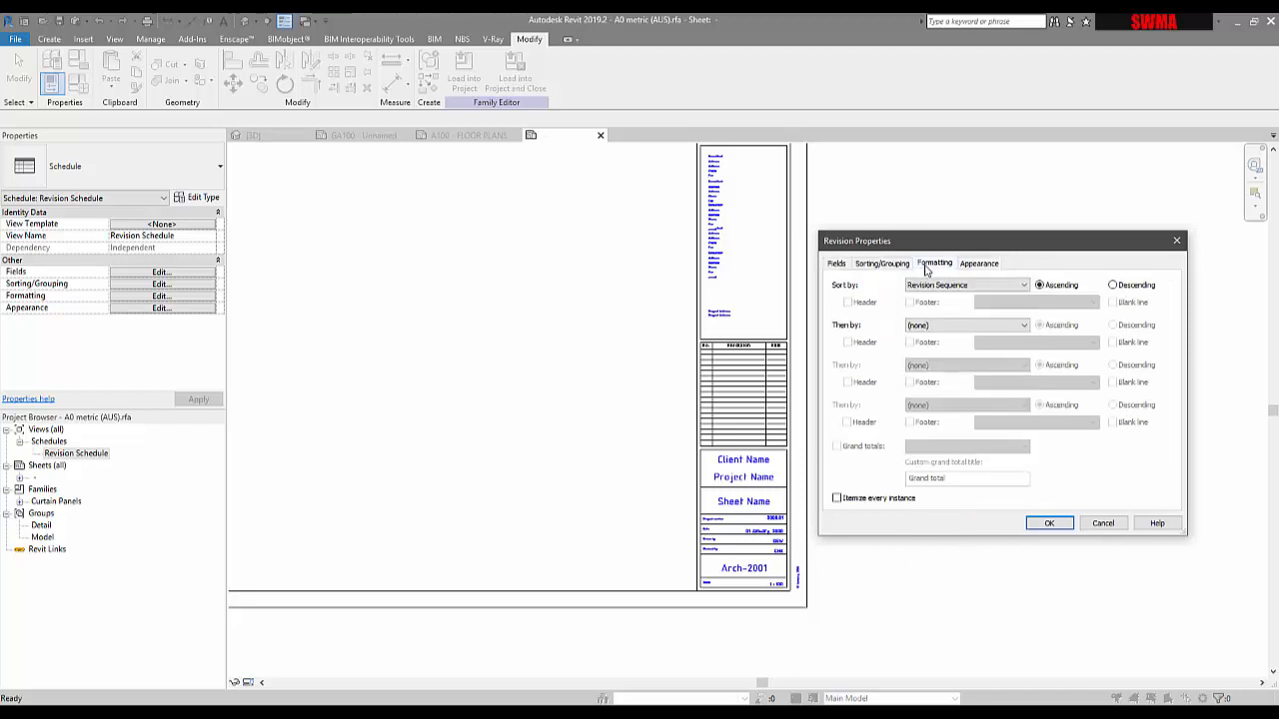
left_click(979, 263)
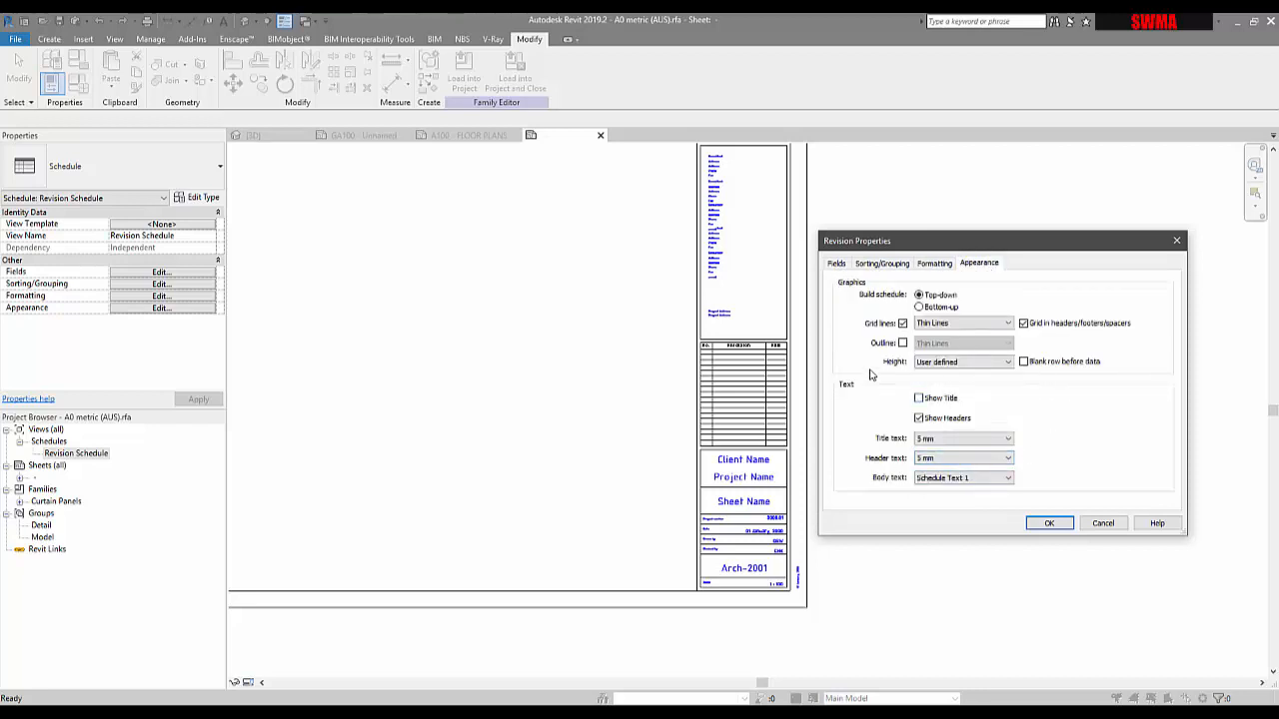
left_click(1103, 524)
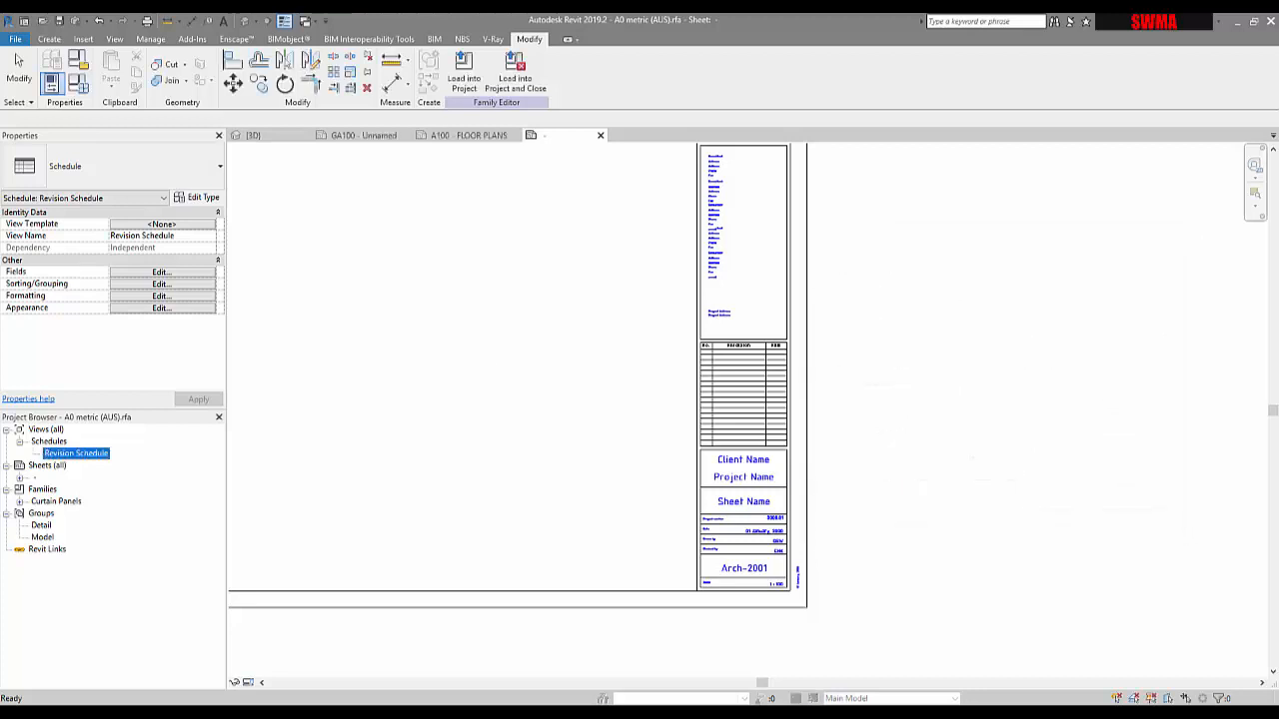
Step: Recheck the Revision Schedule's appearance settings and its view template assignment without applying changes
left_click(160, 307)
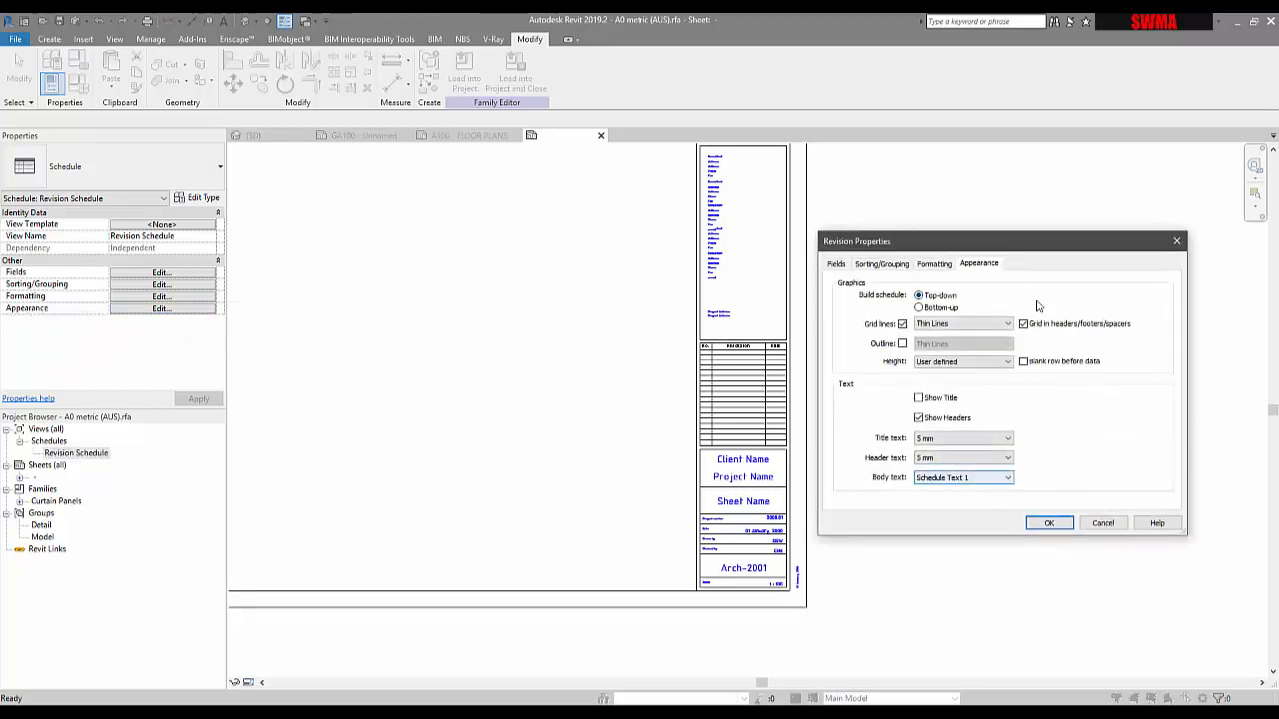
left_click(1177, 241)
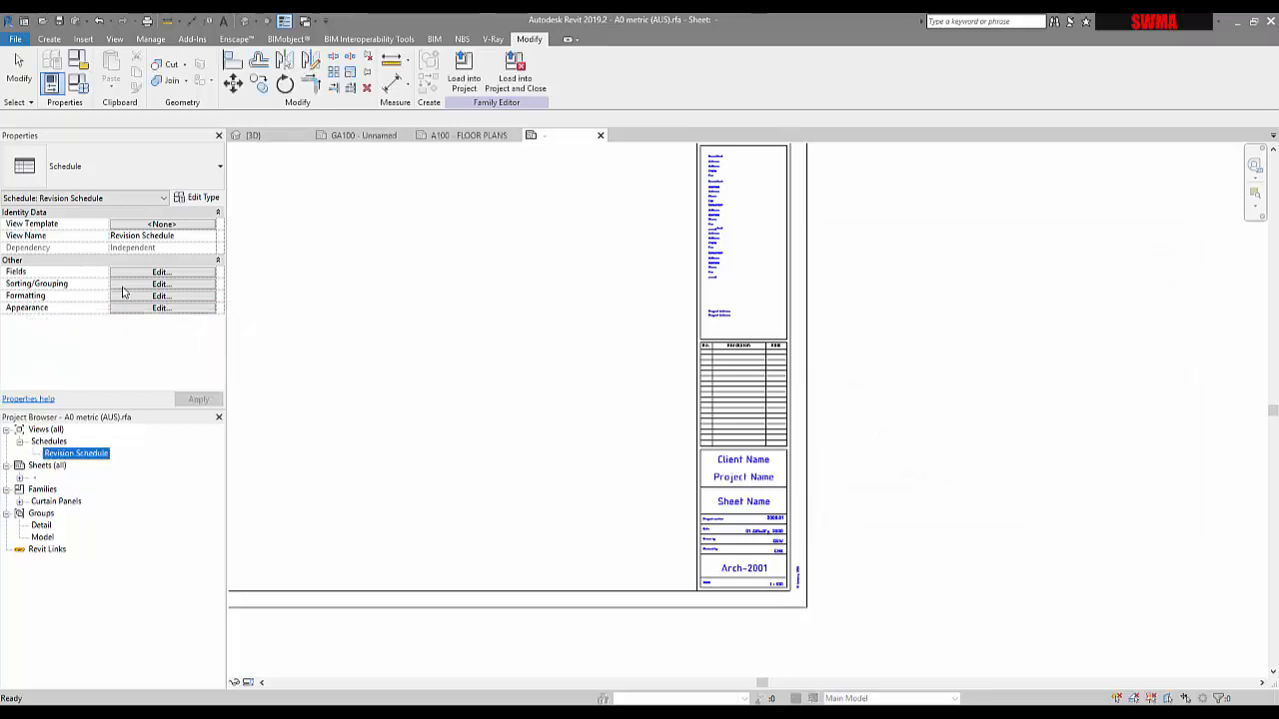
left_click(120, 226)
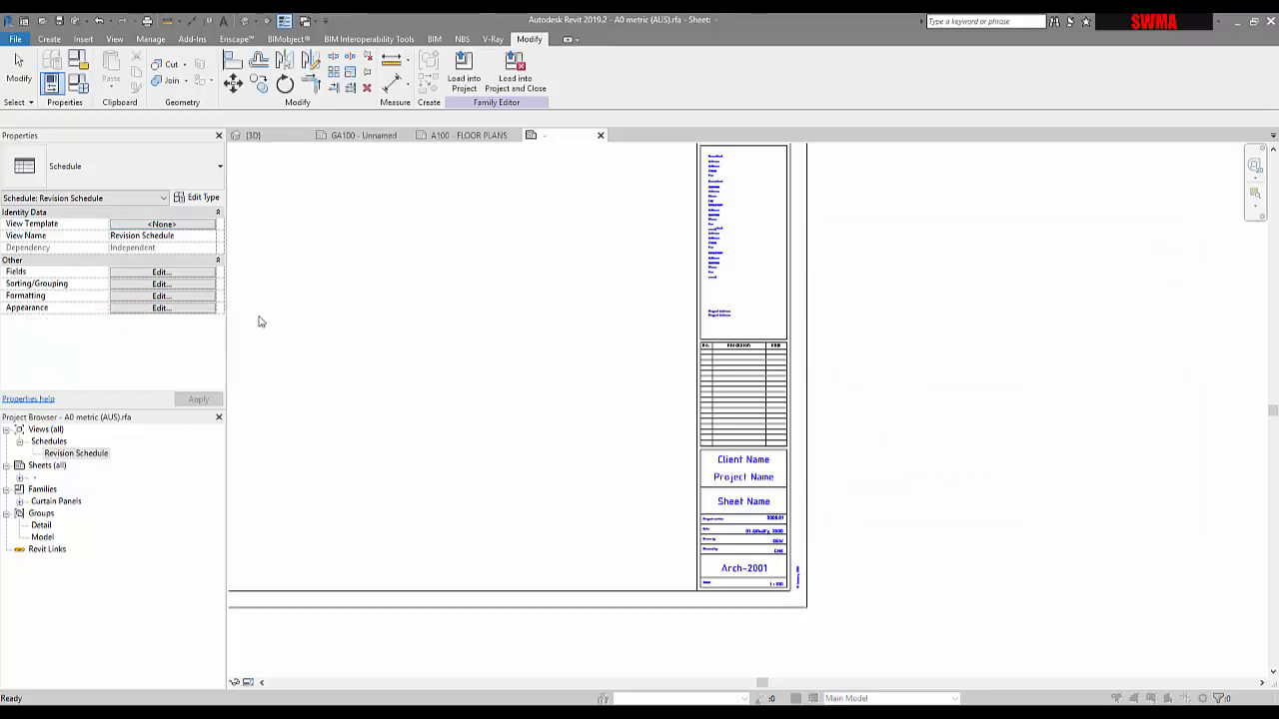
left_click(595, 583)
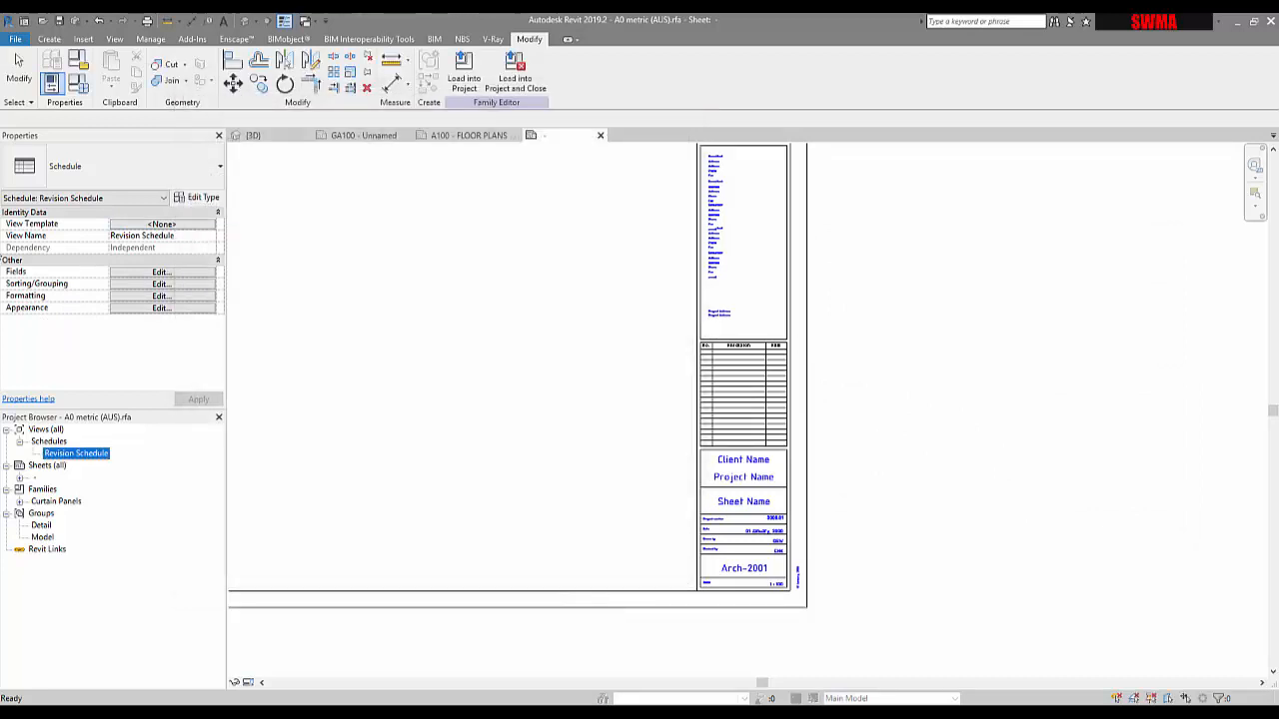
Step: Examine the Revision Schedule's sorting and the heading formatting of its description, date and sequence fields, and cancel out
left_click(159, 284)
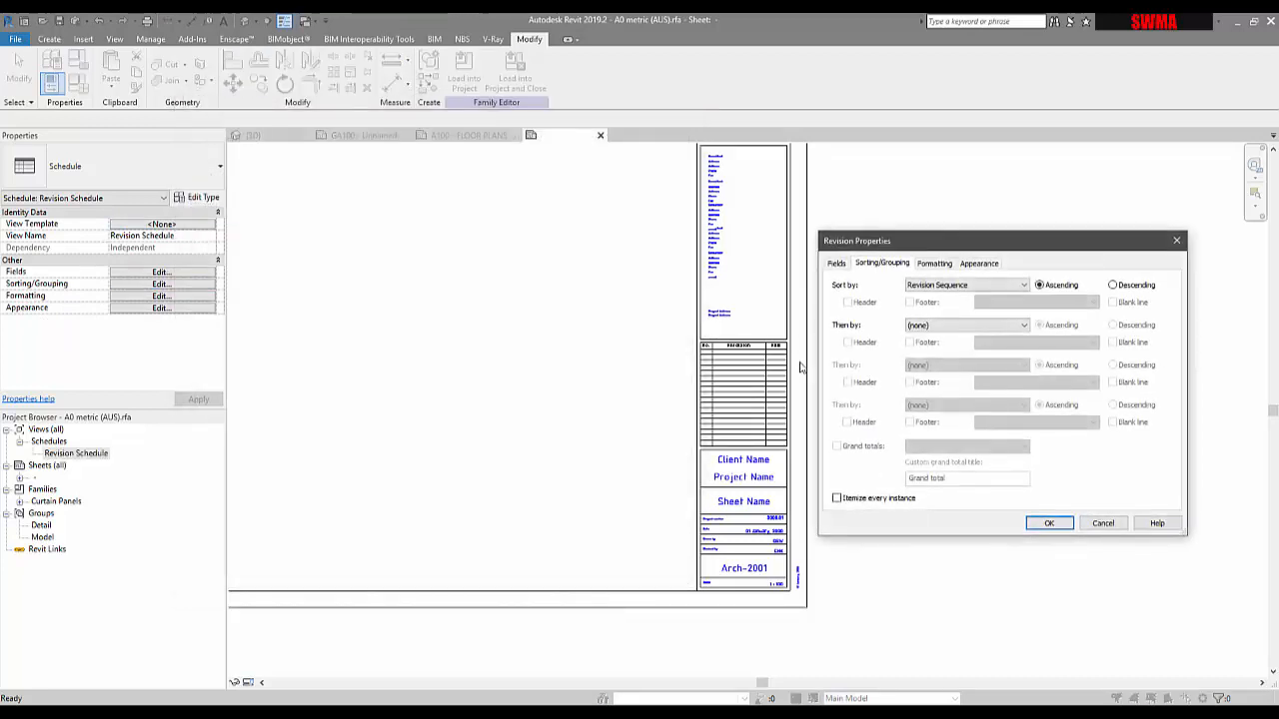
left_click(965, 263)
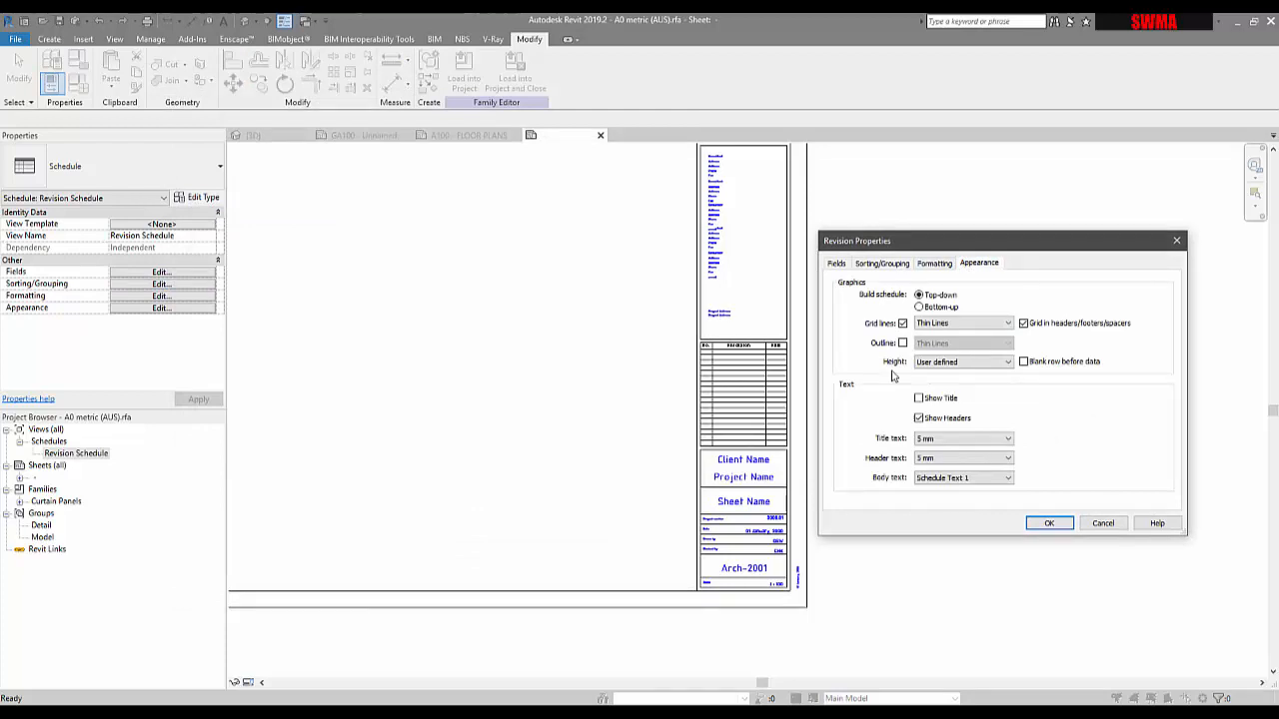
left_click(935, 263)
left_click(881, 263)
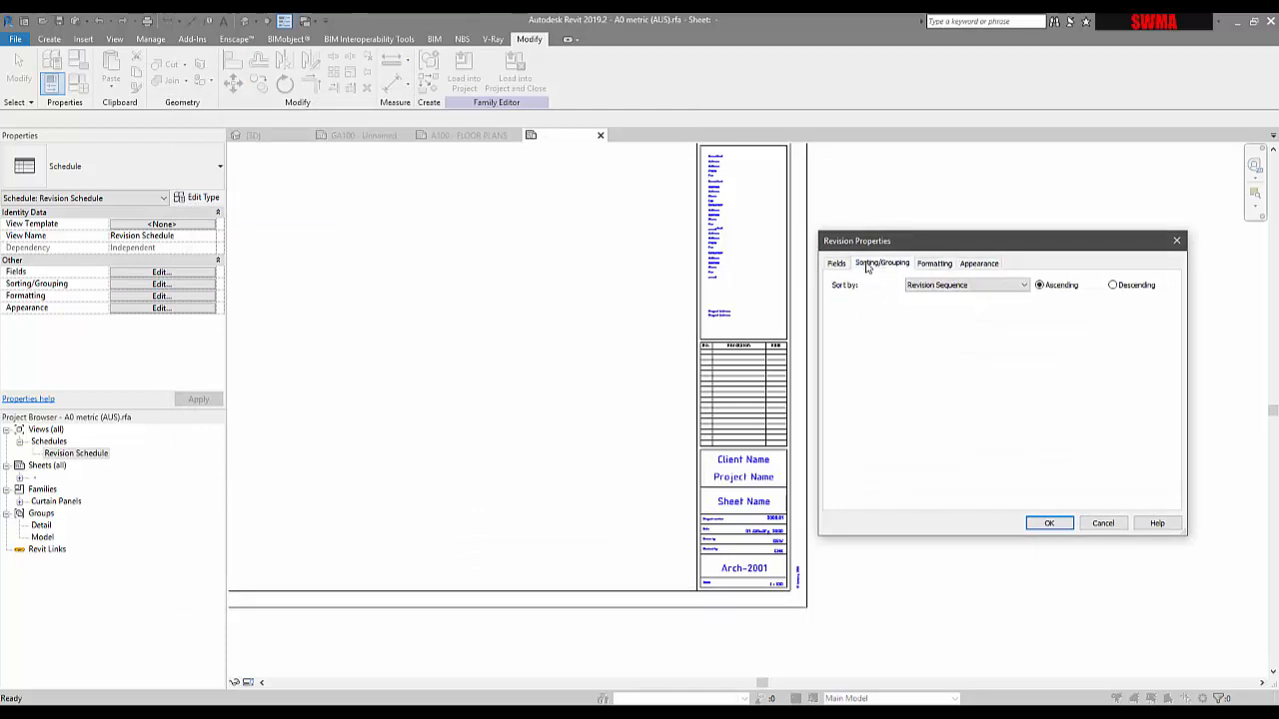
left_click(917, 264)
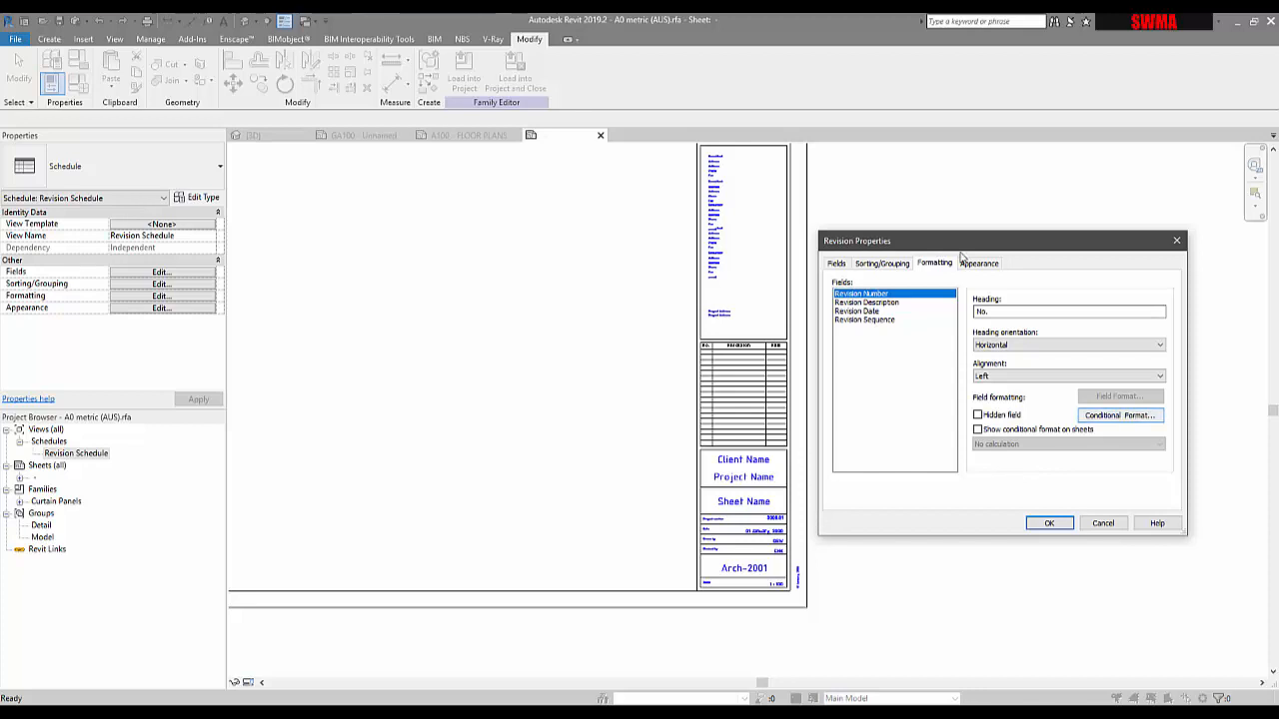
left_click(865, 302)
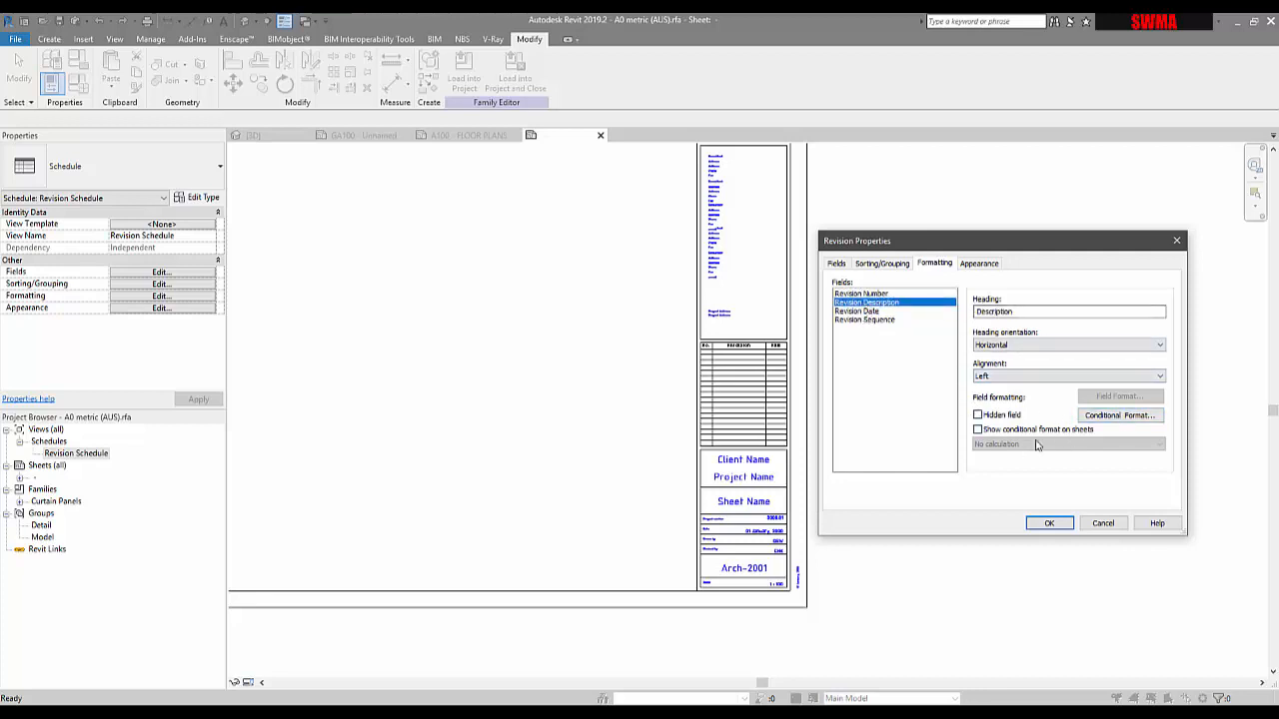
left_click(867, 319)
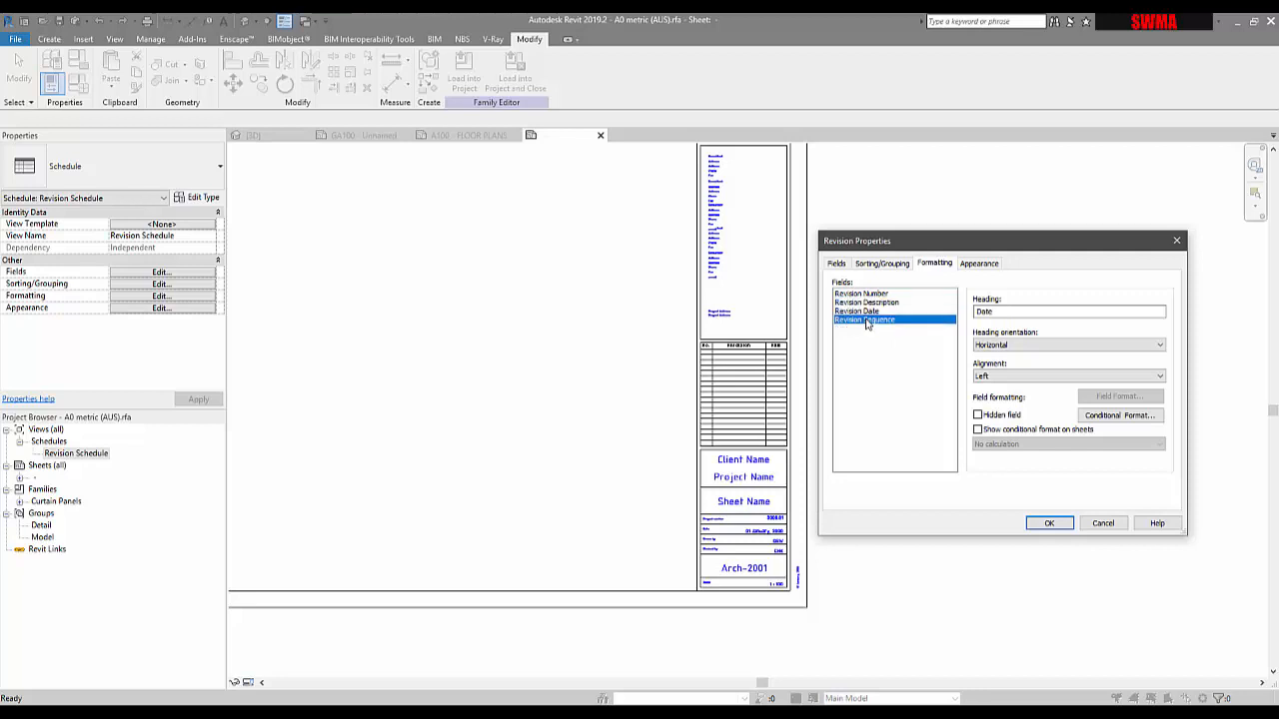
left_click(1103, 522)
left_click(857, 459)
Step: Select the title block's three inner border lines along the bottom, left and top edges and set their subcategory to Thin Lines
middle_click_drag(746, 440, 845, 437)
scroll(845, 438, "down", 3)
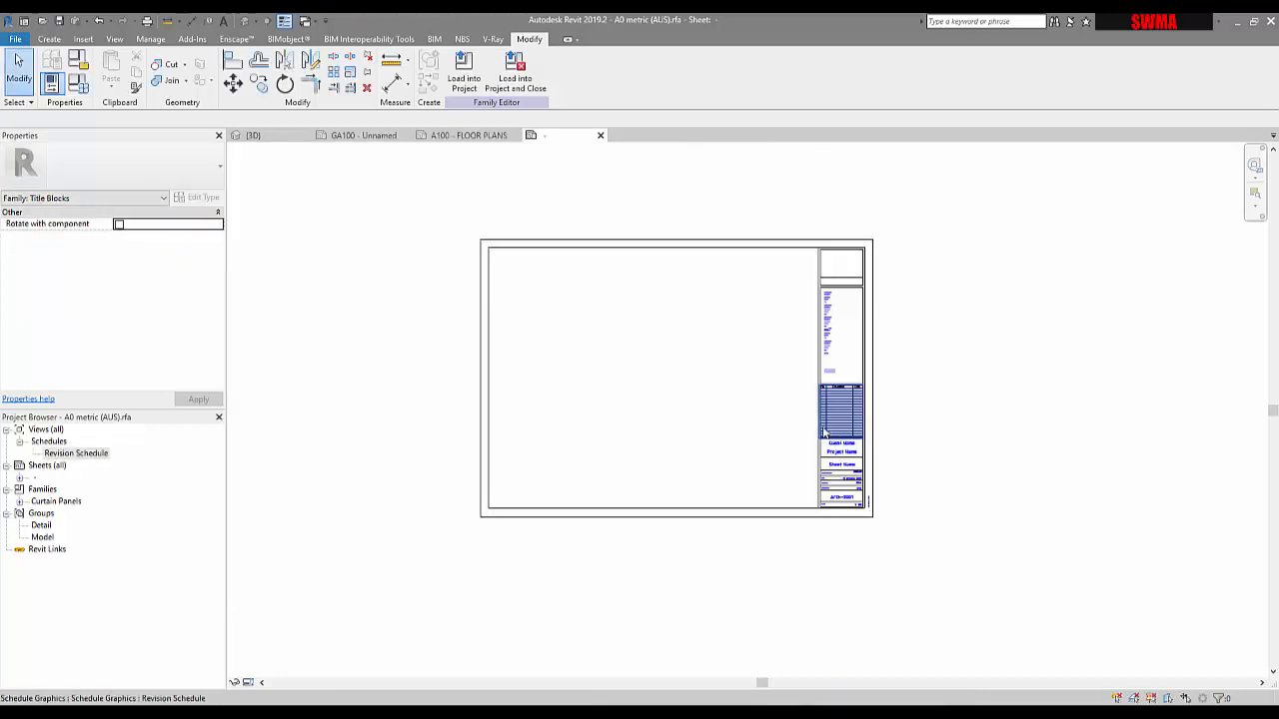
scroll(751, 480, "up", 2)
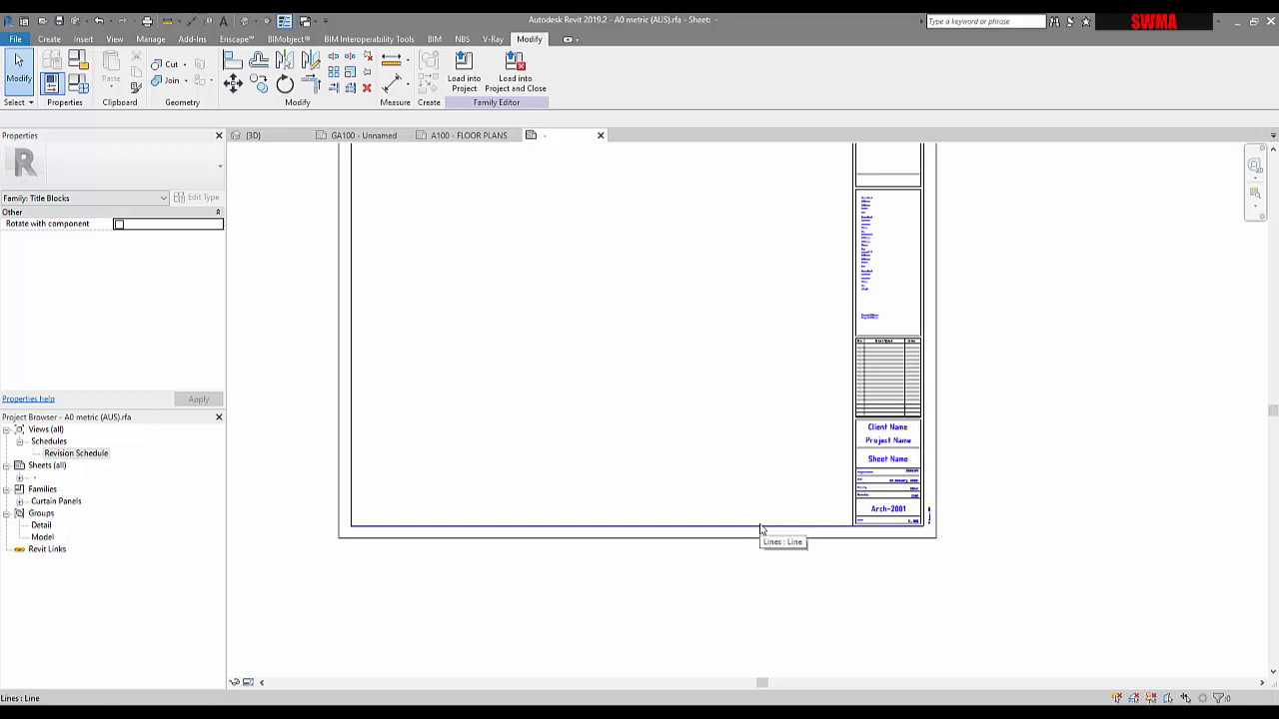
left_click(761, 526)
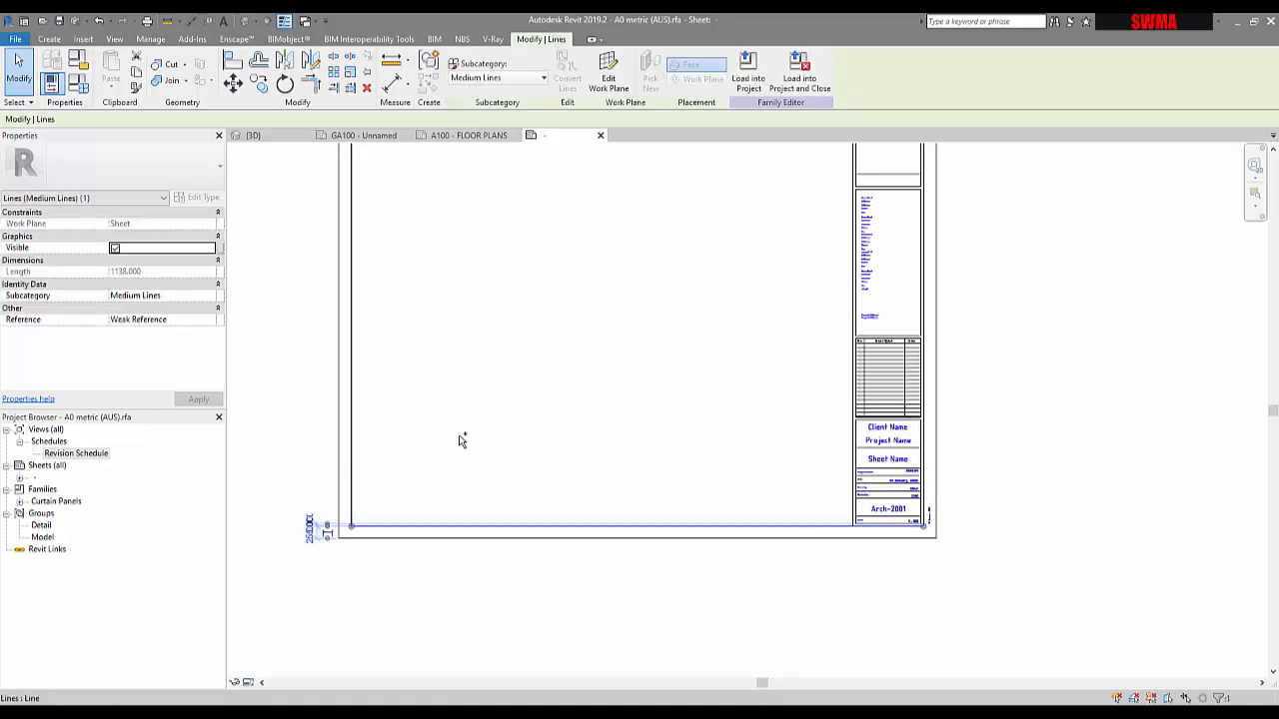
middle_click_drag(533, 375, 499, 530)
left_click(473, 284, "ctrl")
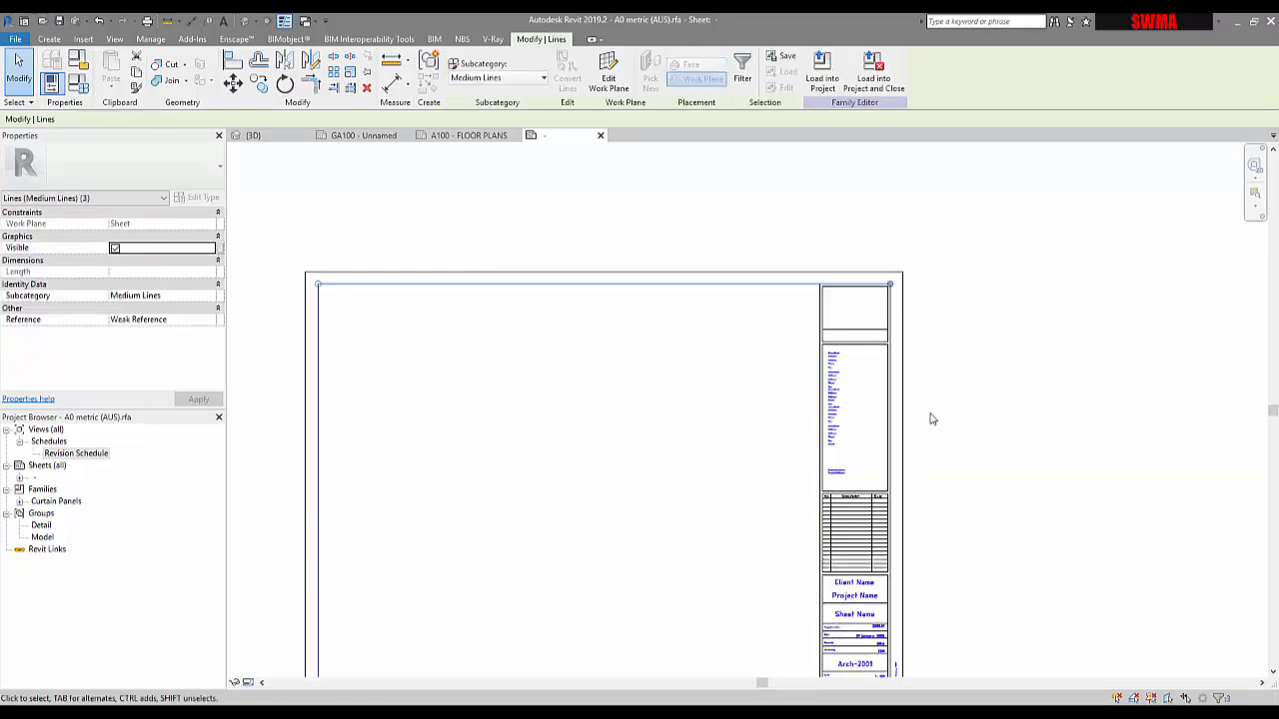
scroll(930, 419, "up", 2)
scroll(859, 376, "down", 2)
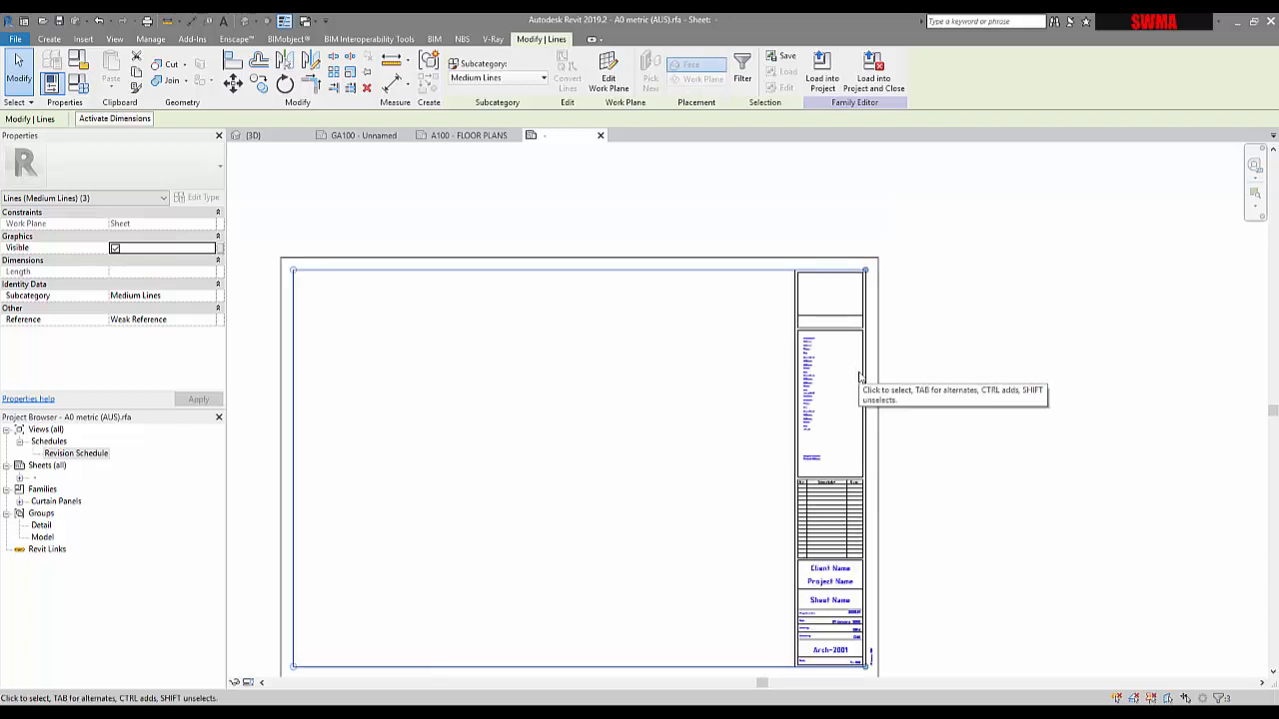
left_click(537, 78)
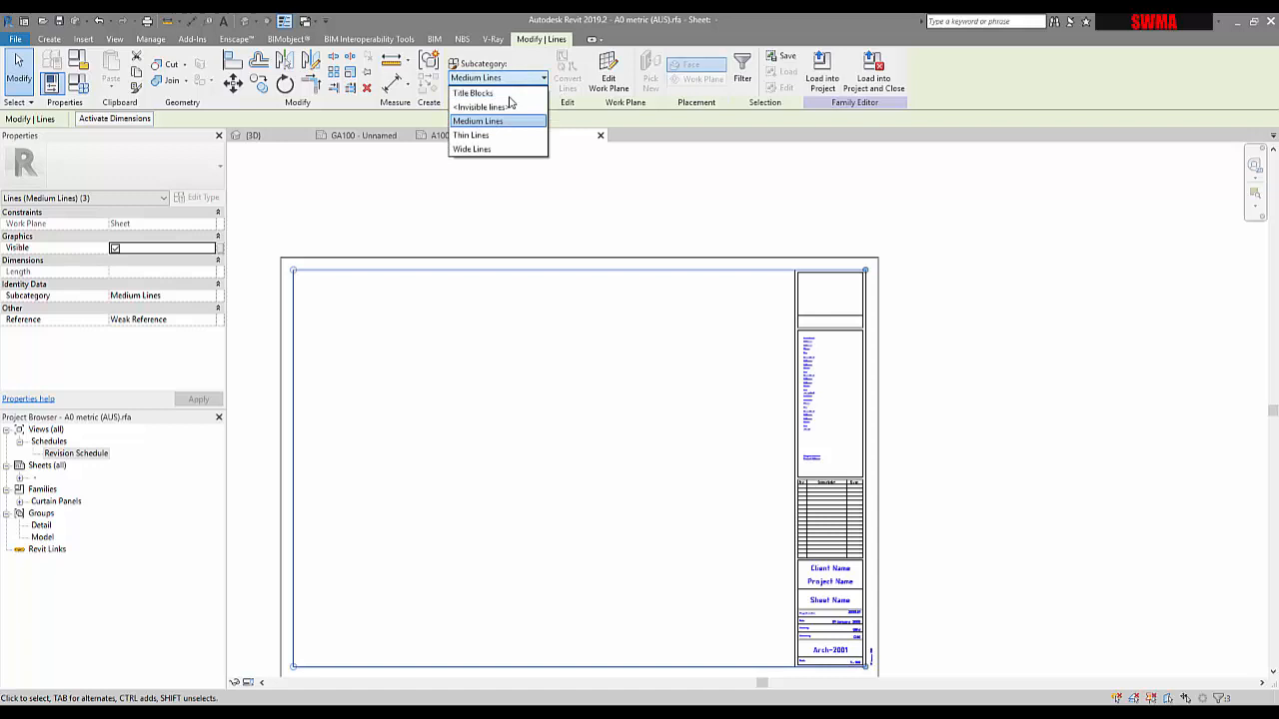
left_click(472, 135)
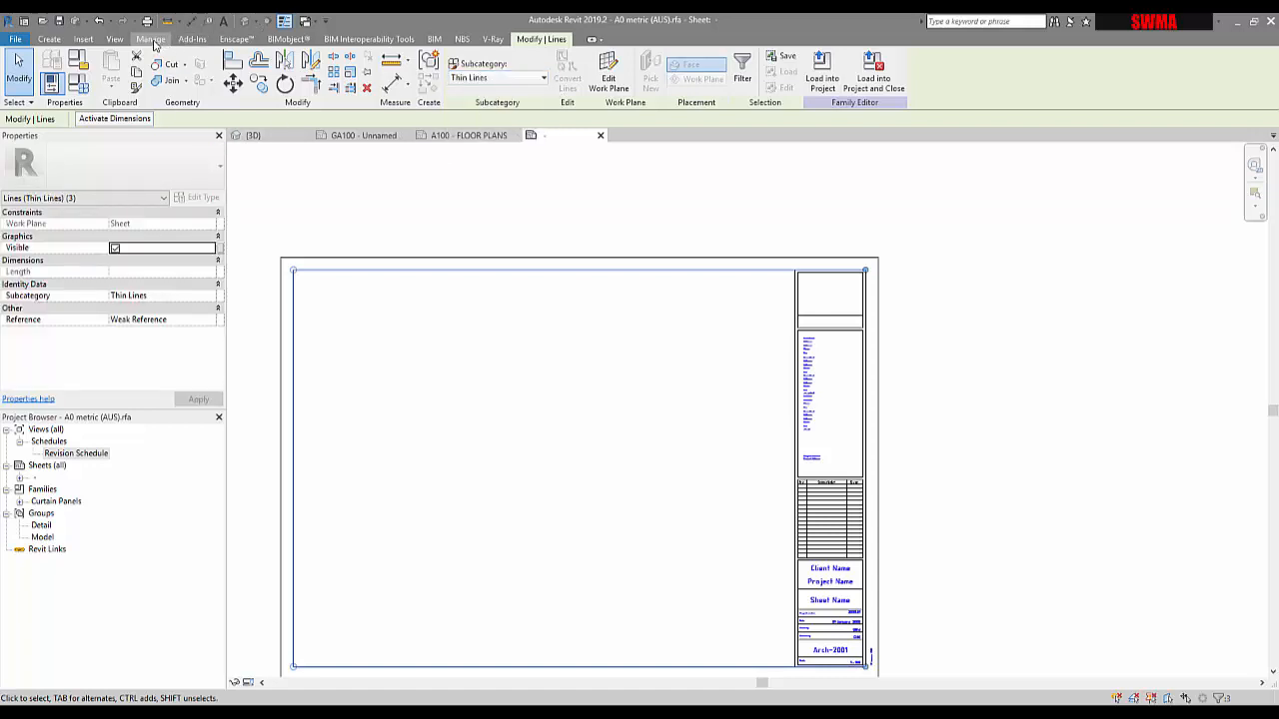
Step: Set the line colour of the title block's Thin Lines subcategory to RGB 192-192-192 in Object Styles and apply it
left_click(151, 39)
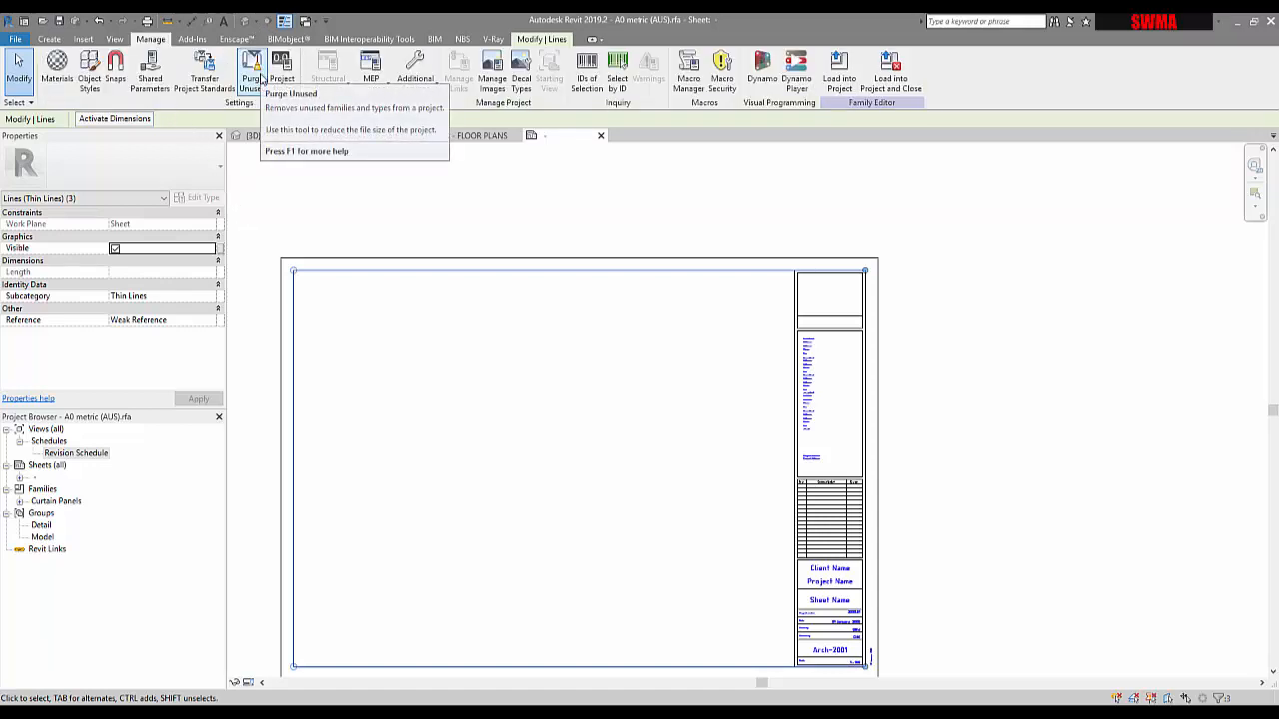
left_click(89, 72)
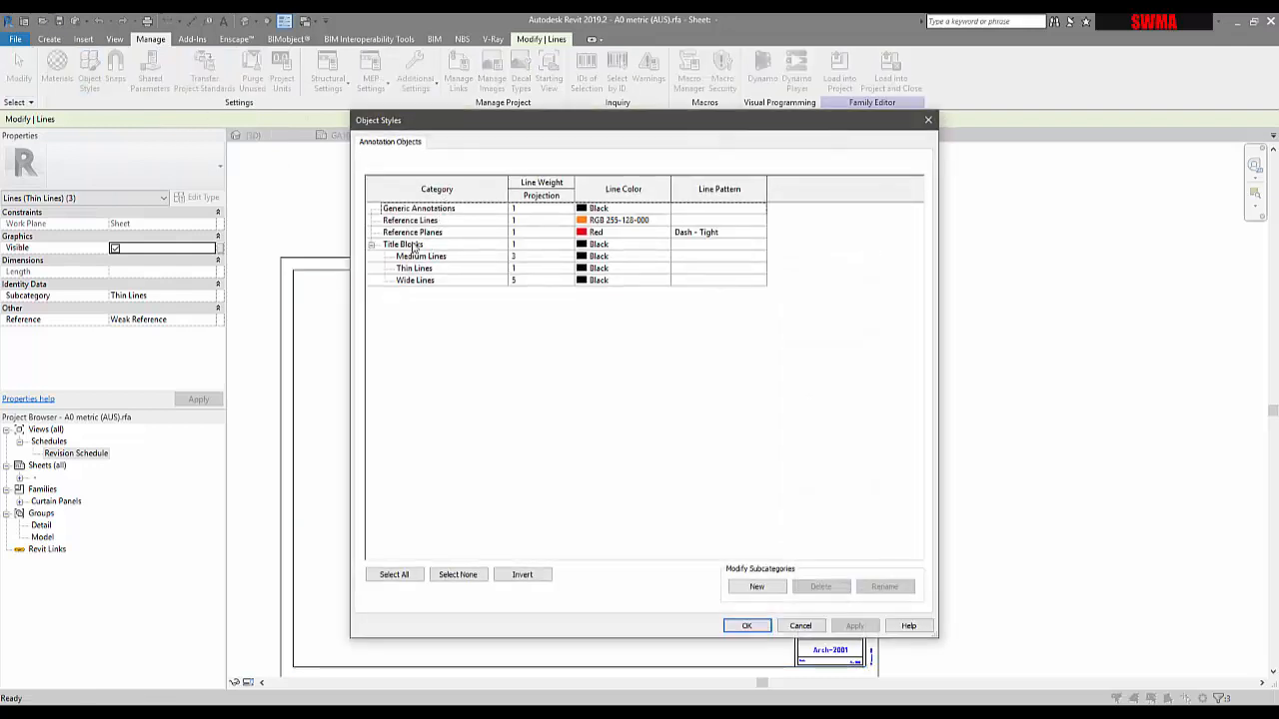
left_click(429, 269)
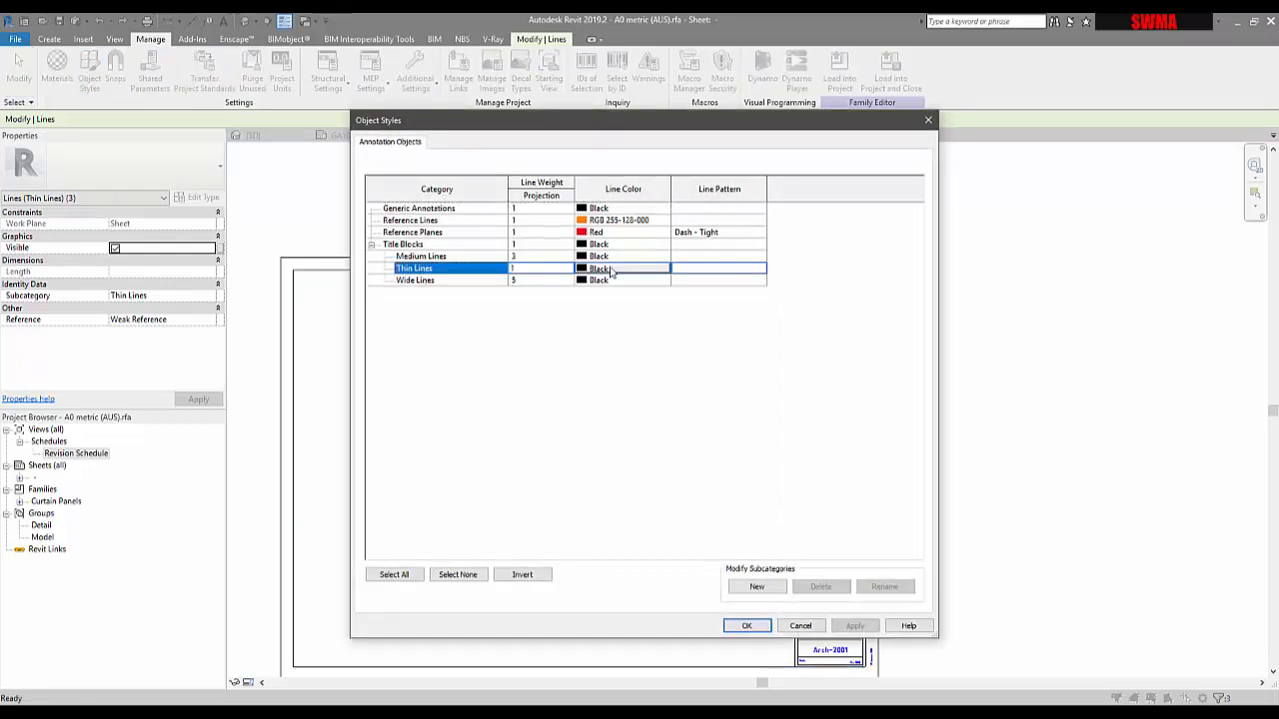
left_click(612, 270)
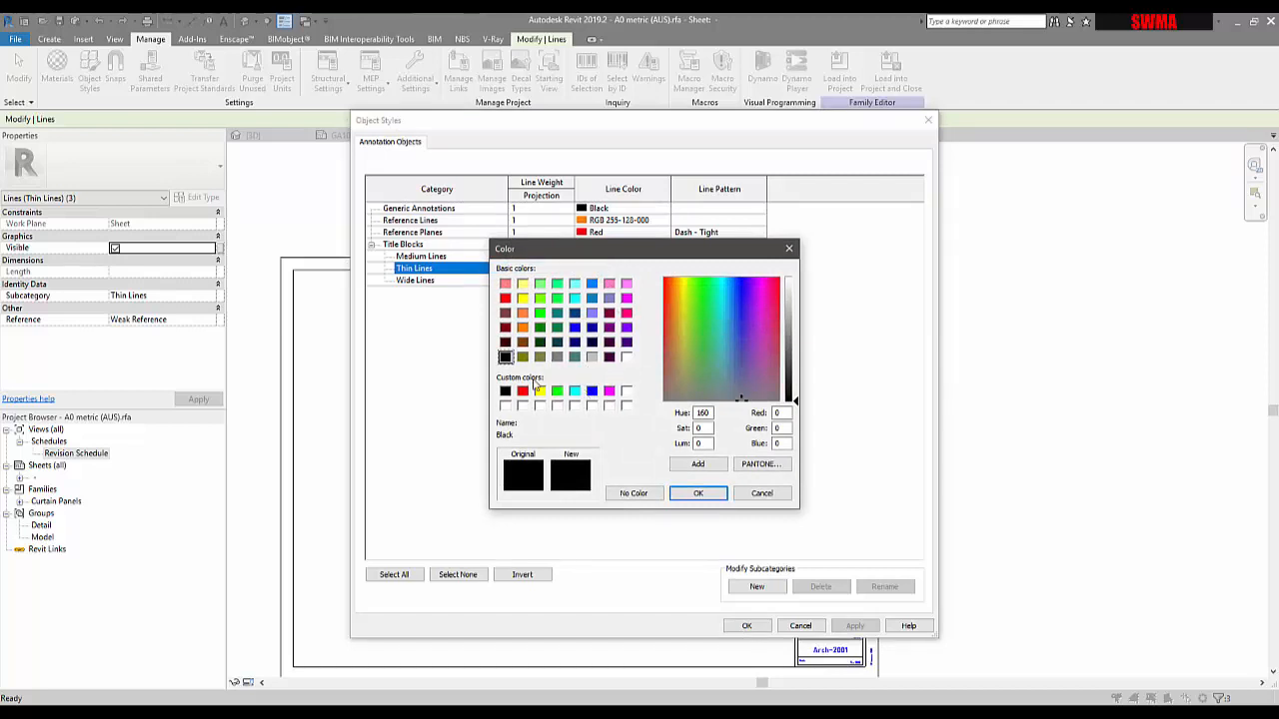
left_click(592, 357)
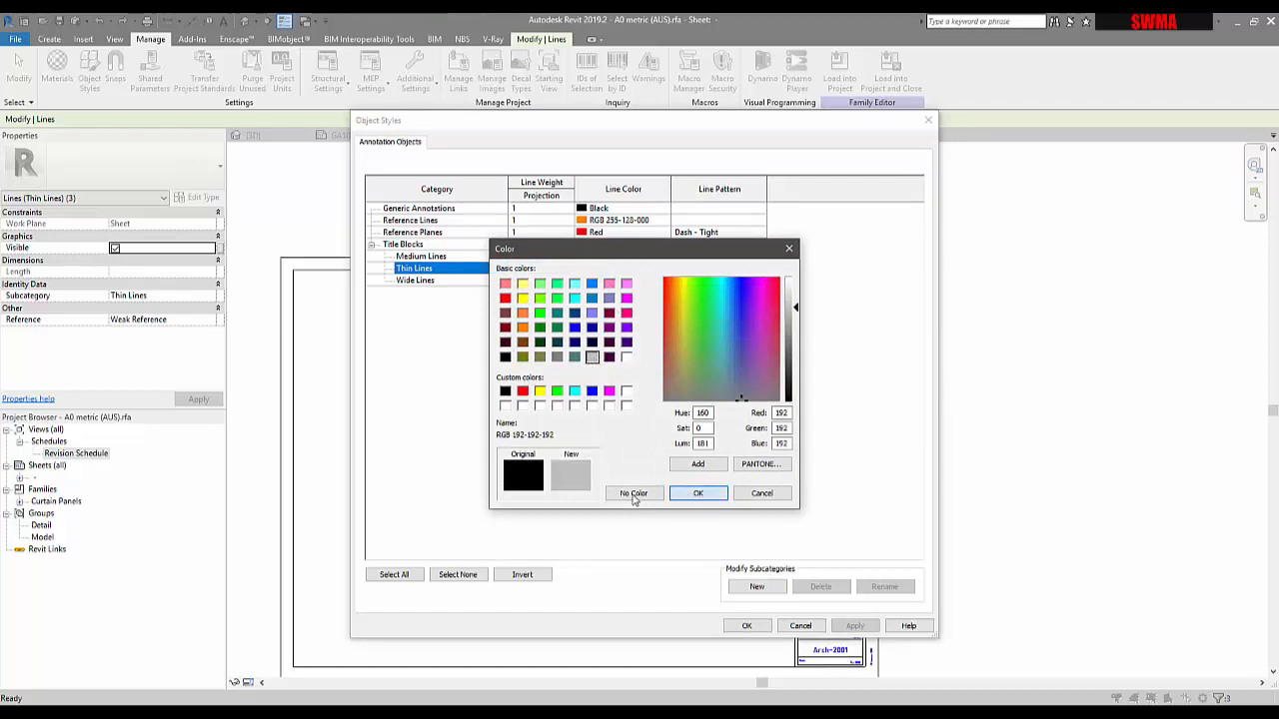
left_click(698, 493)
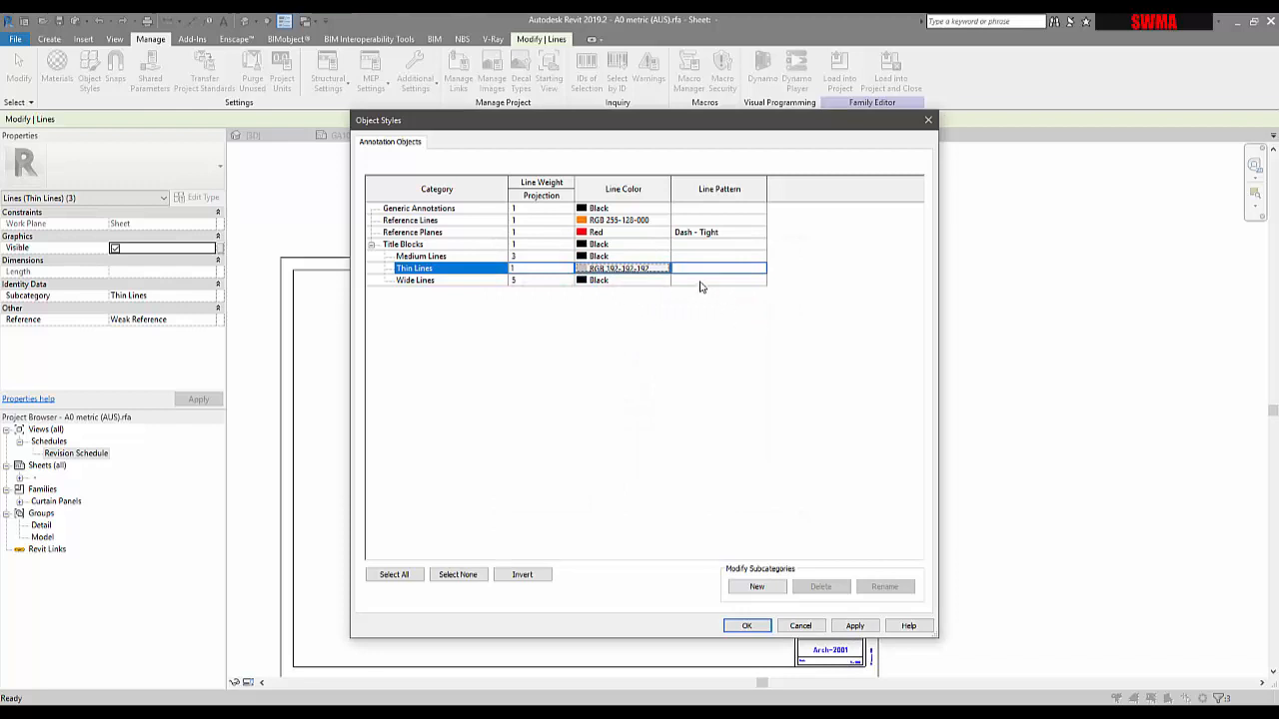
left_click(855, 626)
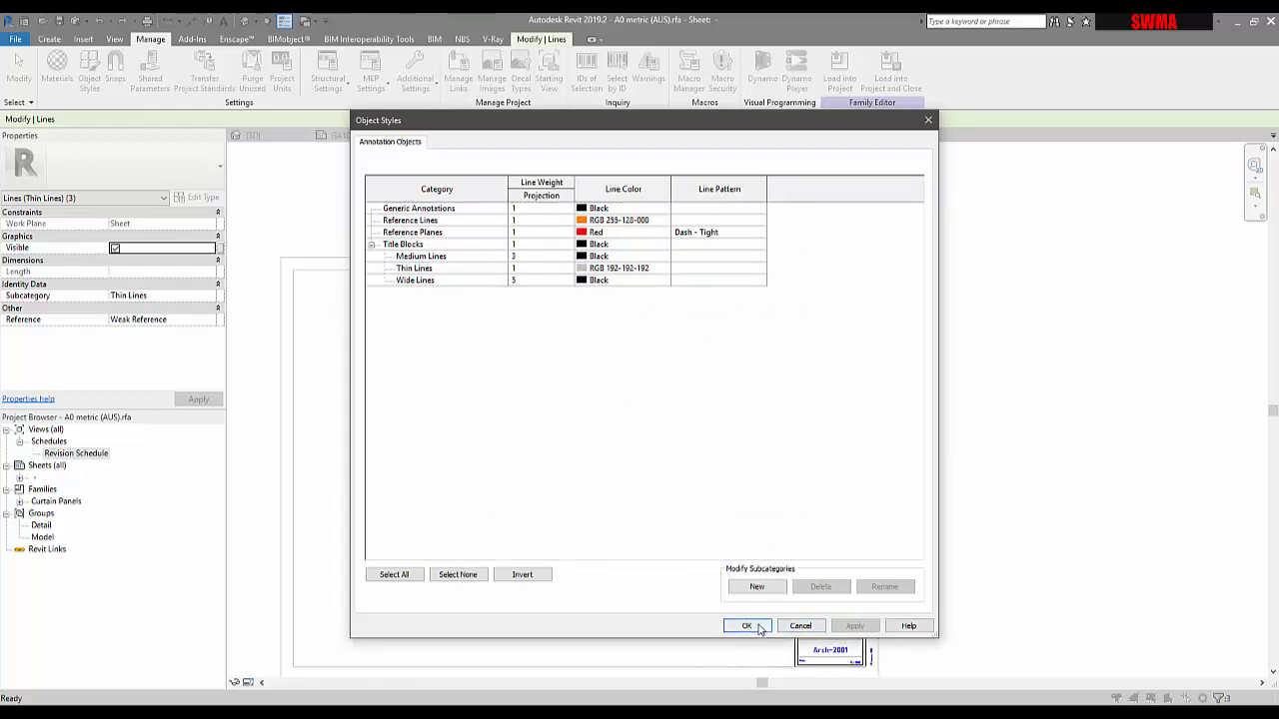
left_click(746, 626)
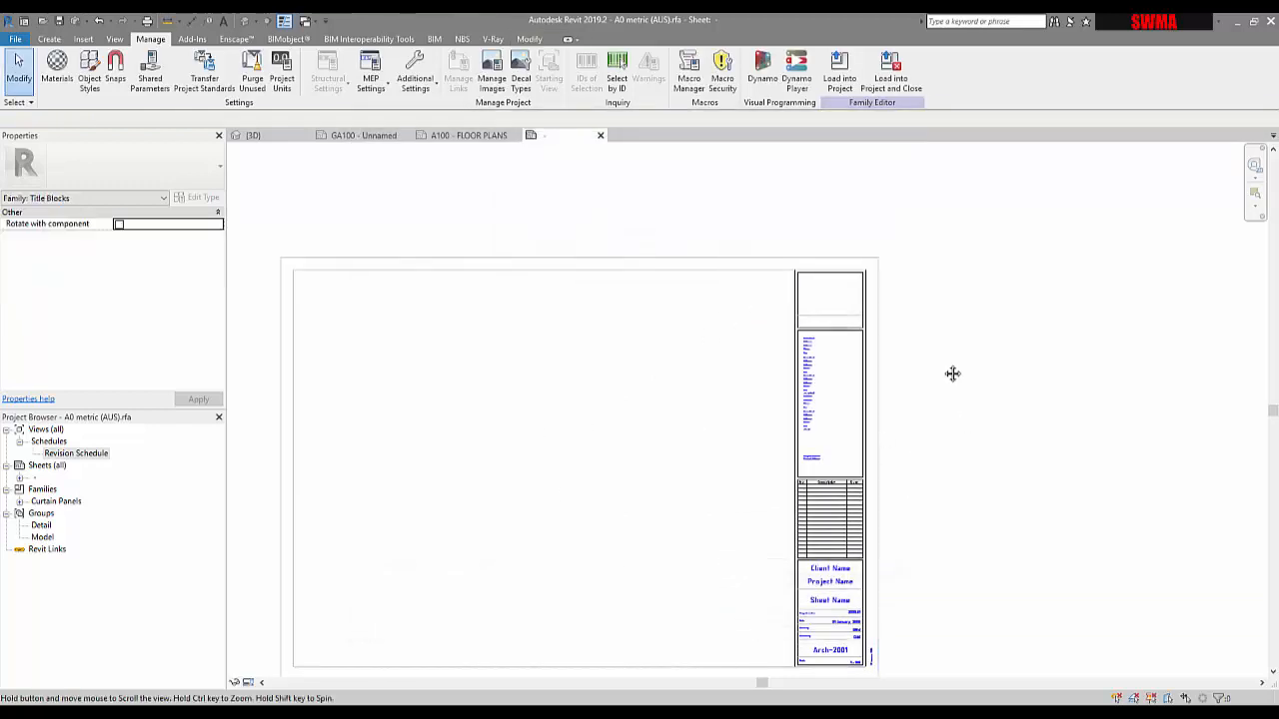
scroll(936, 554, "up", 5)
scroll(759, 513, "up", 2)
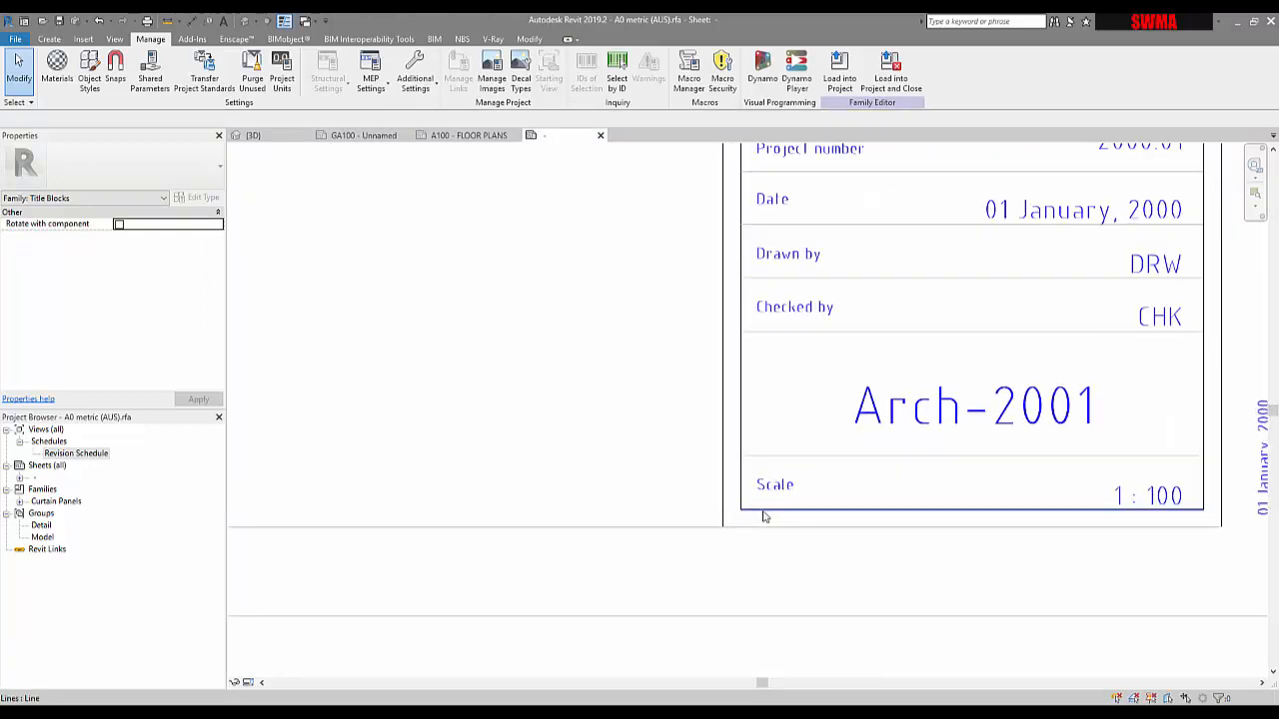
scroll(790, 530, "down", 1)
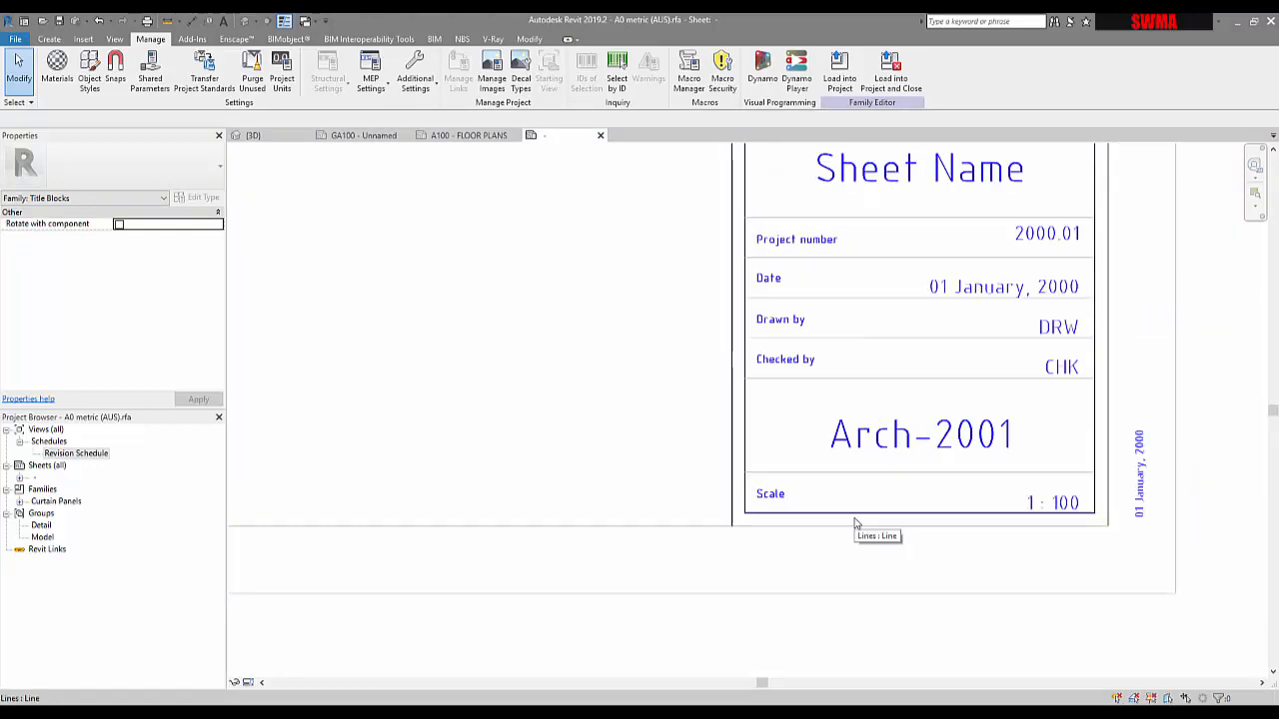
key("m")
key("a")
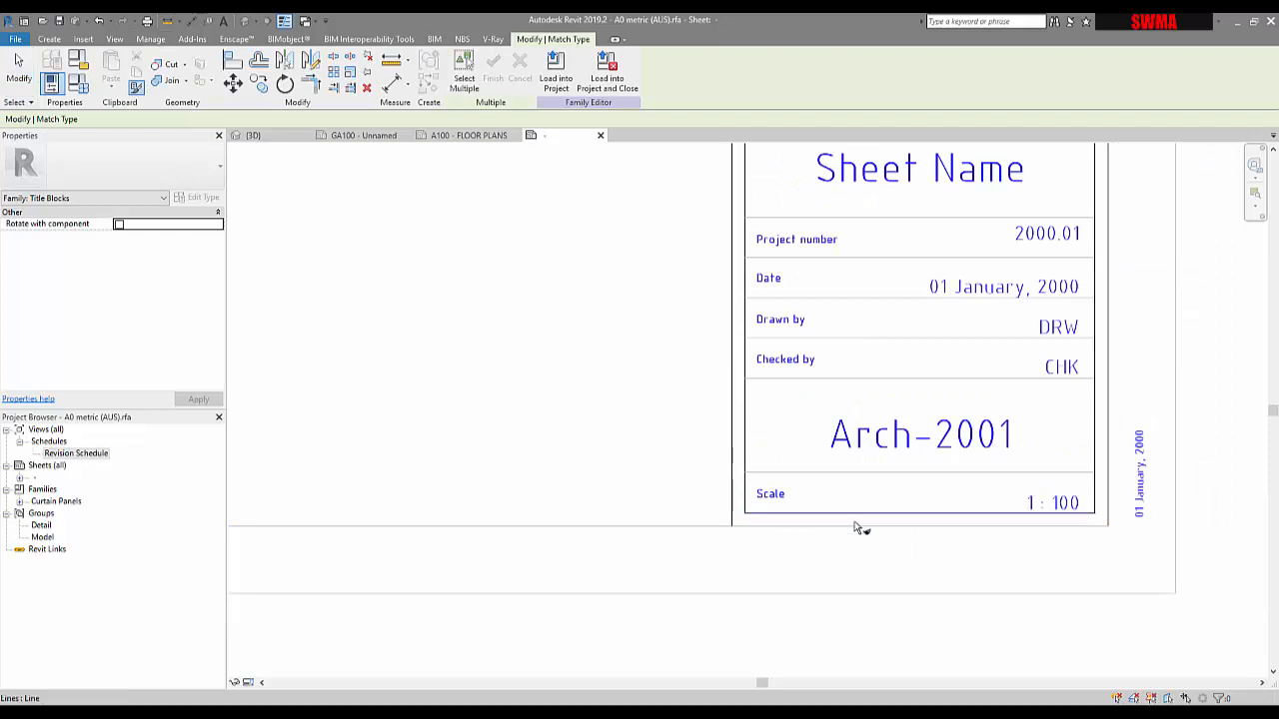
key("Escape")
Step: Delete the two vertical medium lines running along either side of the title block's information column
scroll(742, 514, "down", 2)
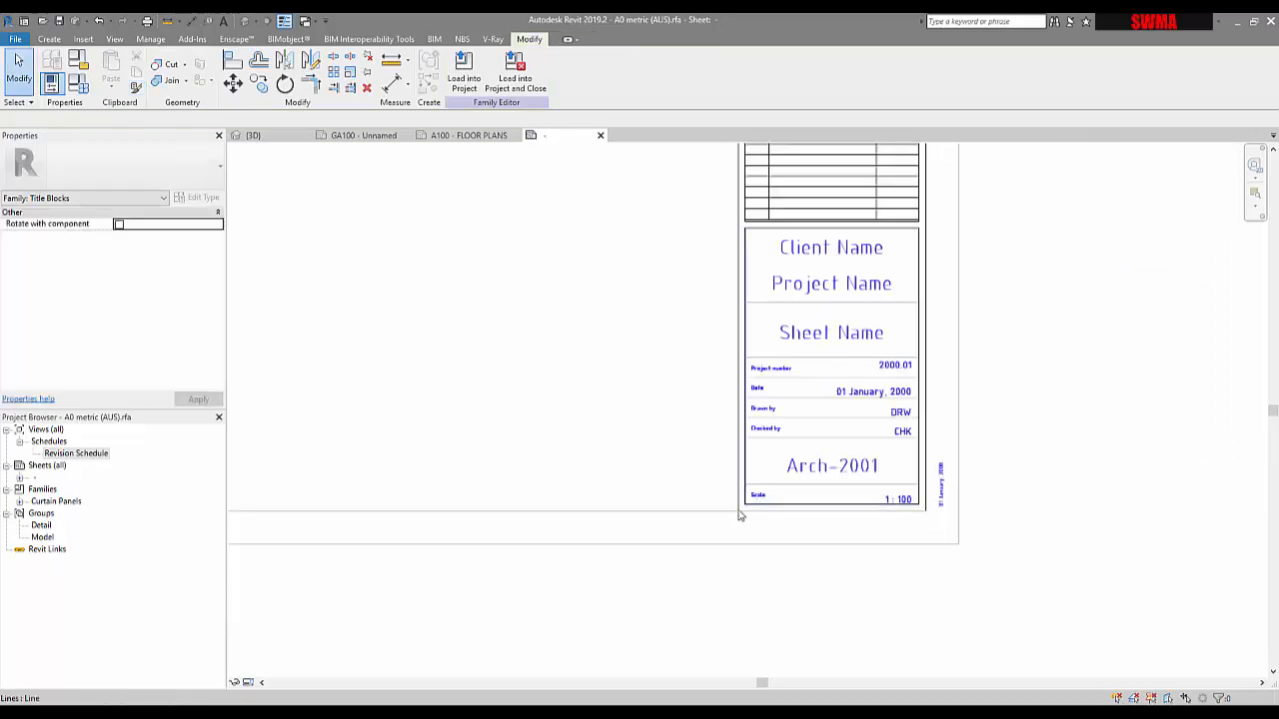
left_click(828, 496)
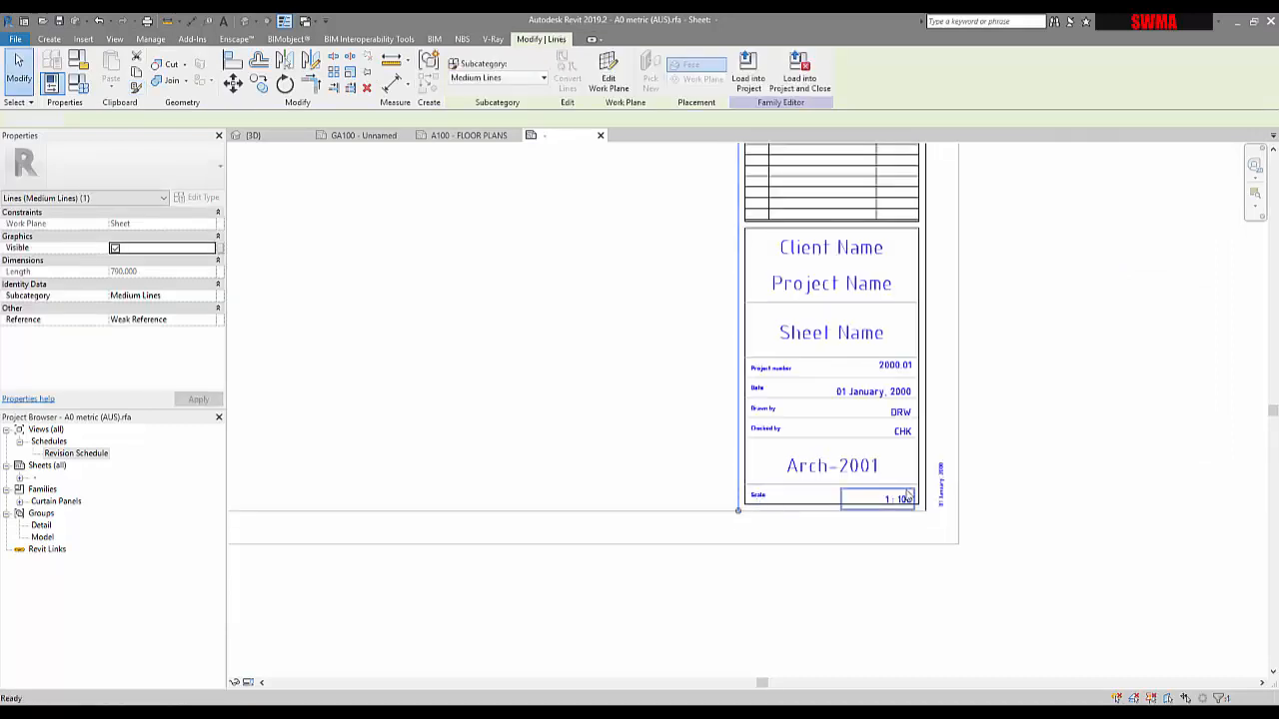
key("Escape")
scroll(954, 489, "down", 5)
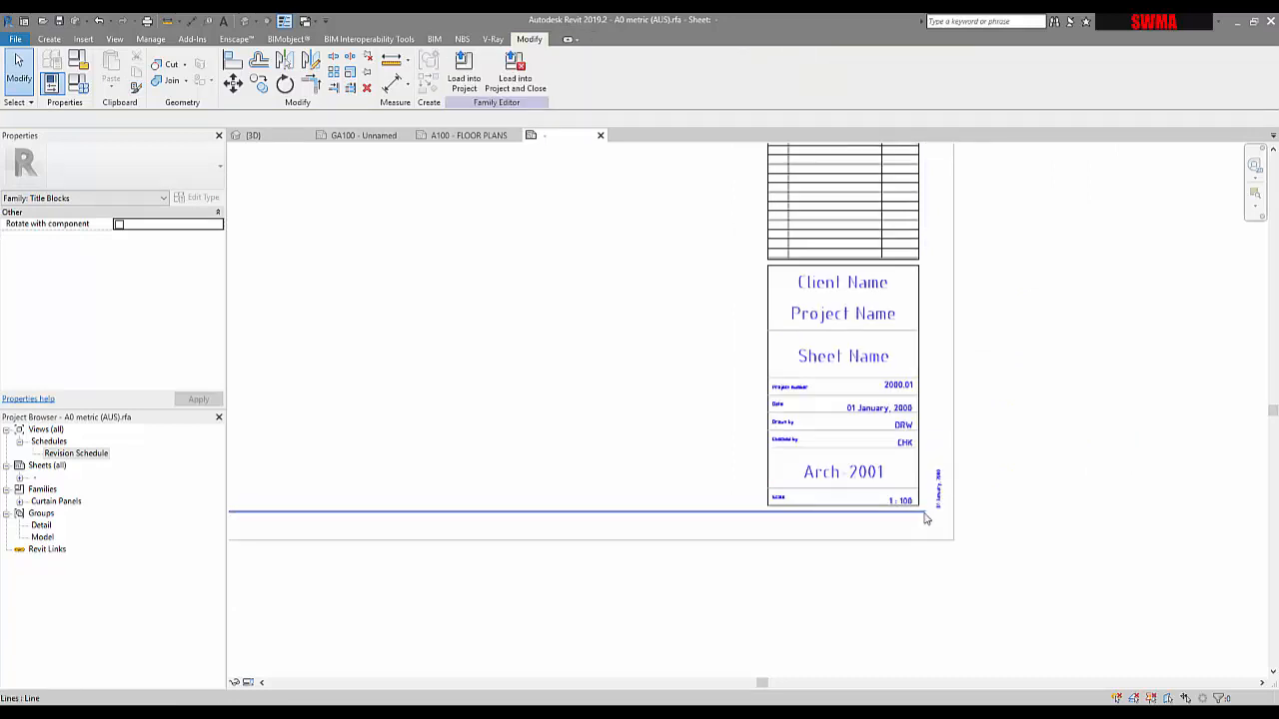
scroll(882, 257, "up", 3)
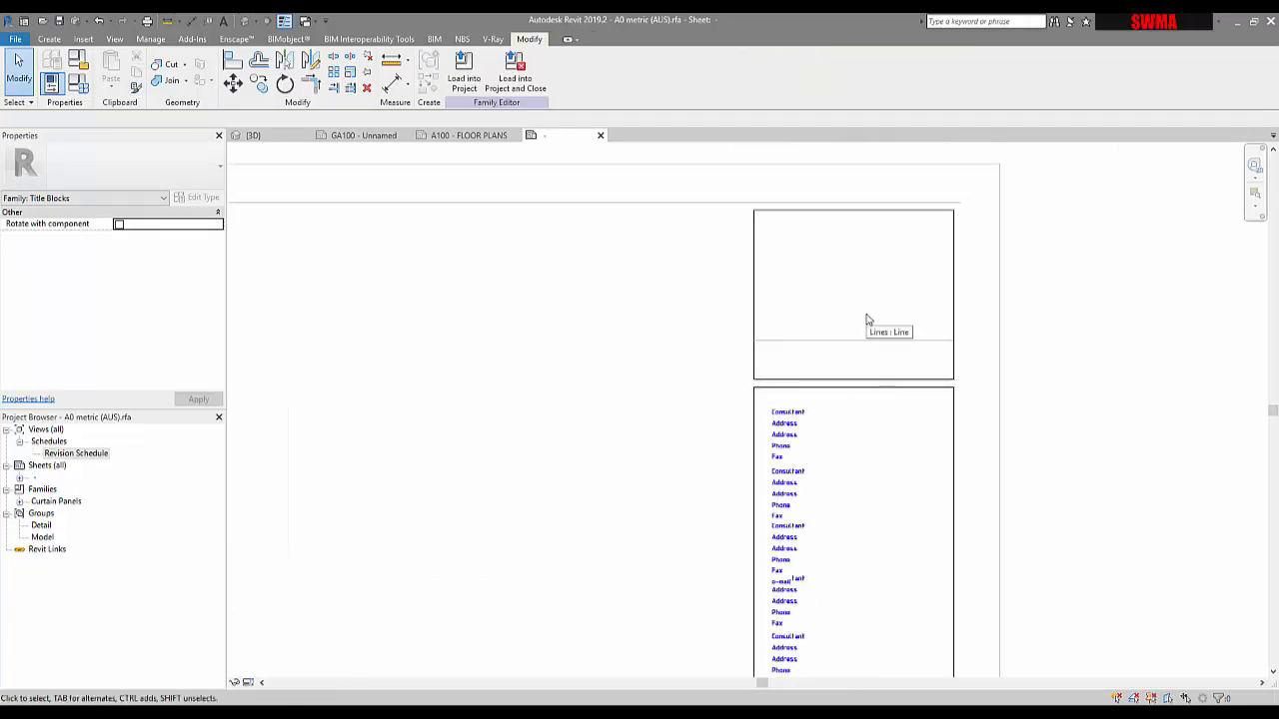
Step: Inspect the revision schedule on the title block, the family types, the family category parameters and the schedule's available commands without changing anything
scroll(868, 320, "down", 2)
middle_click_drag(856, 463, 797, 348)
scroll(797, 347, "down", 4)
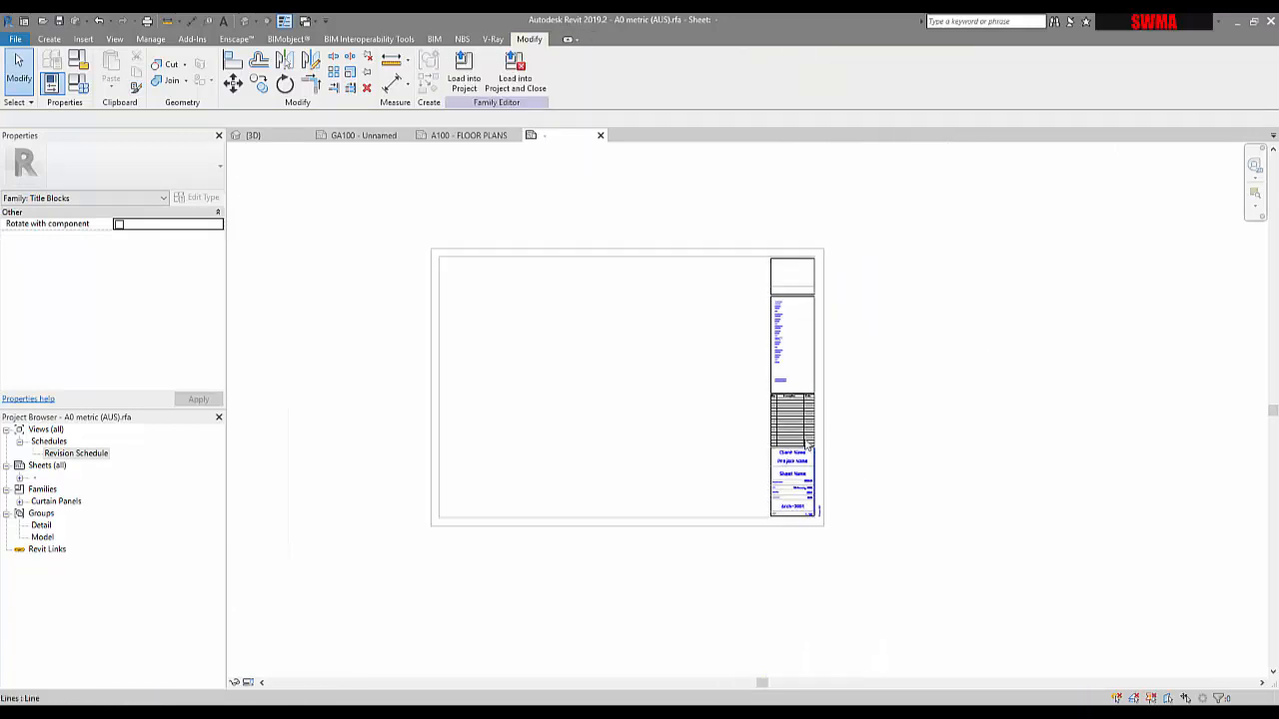
scroll(796, 375, "up", 3)
left_click(793, 375)
scroll(793, 374, "up", 2)
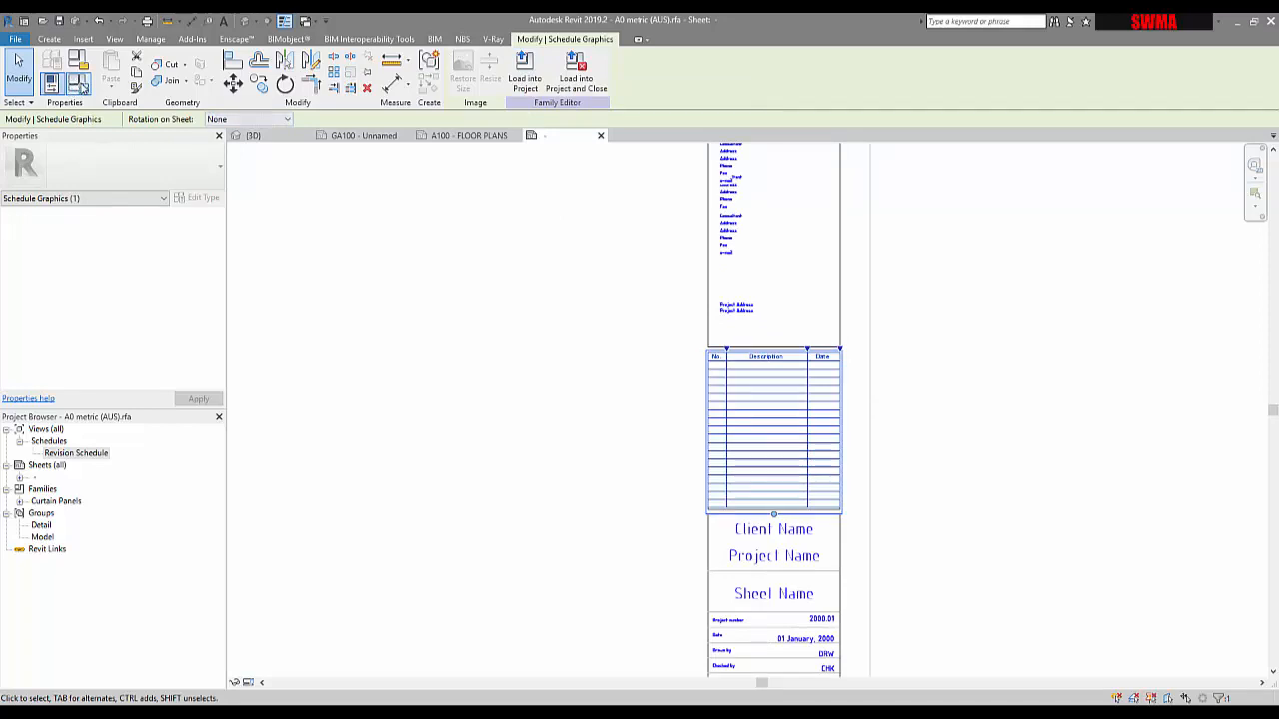
left_click(80, 85)
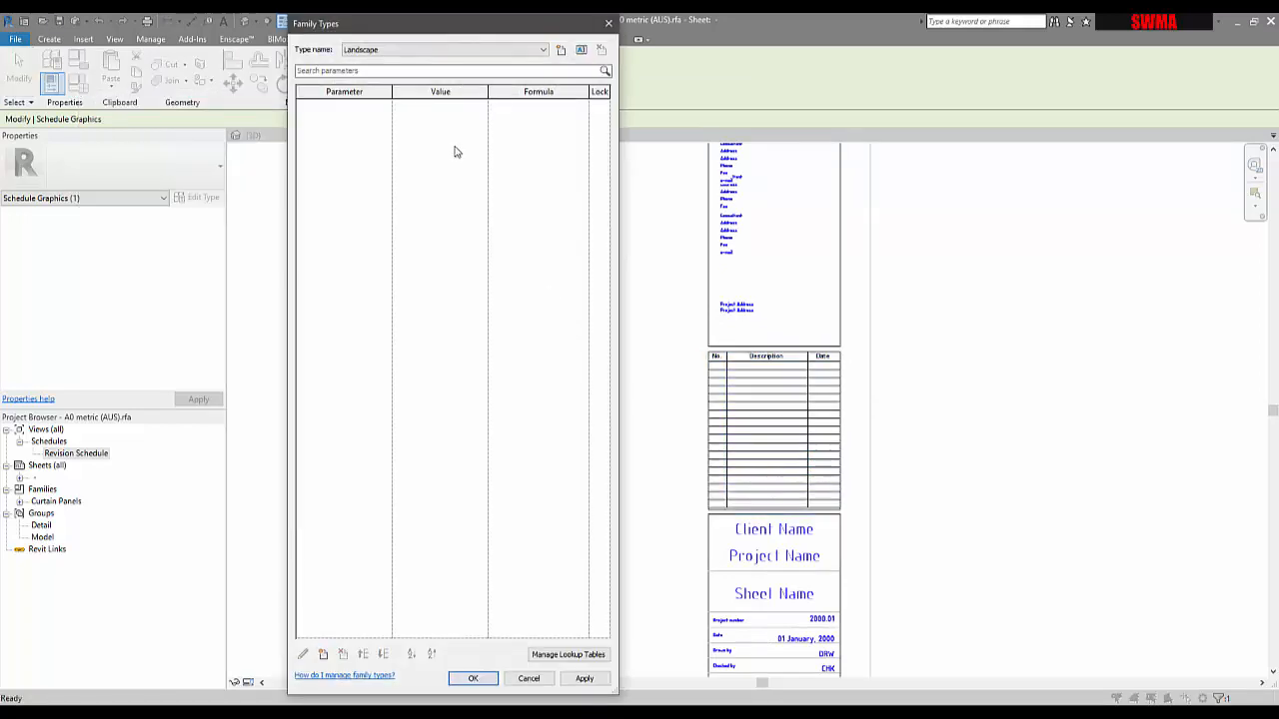
key("Escape")
key("Escape")
left_click(81, 61)
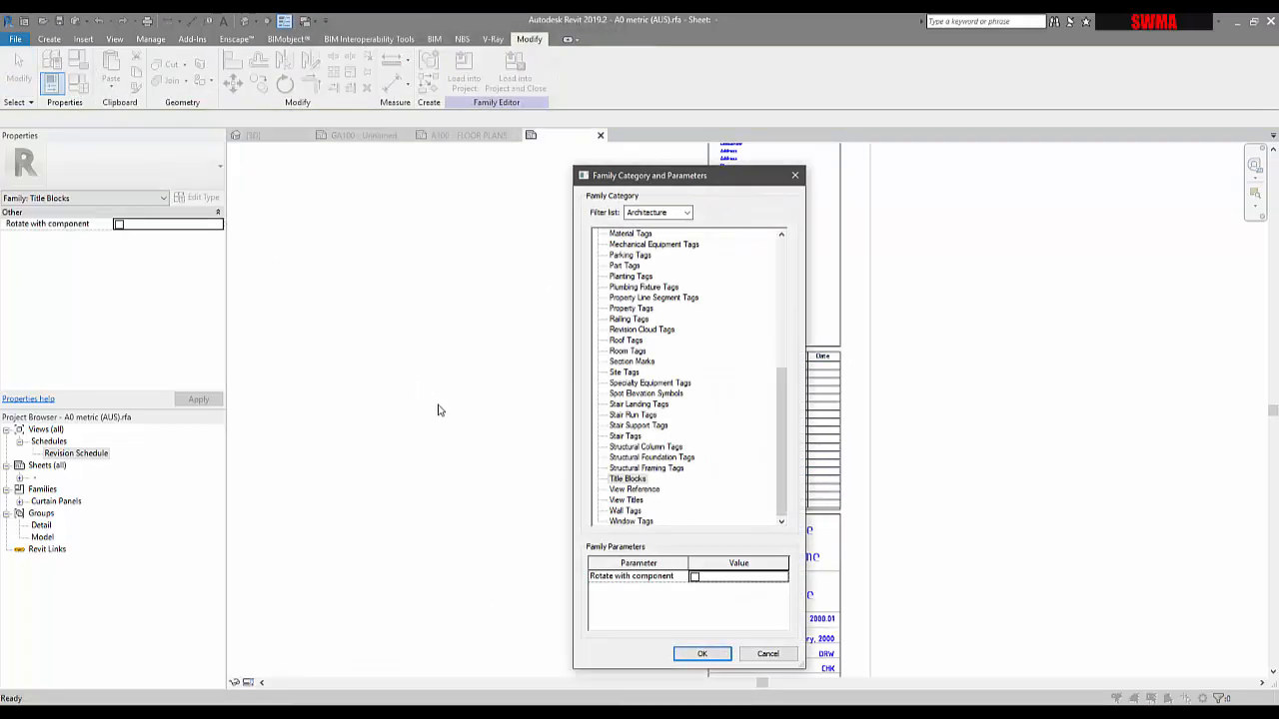
left_click(768, 653)
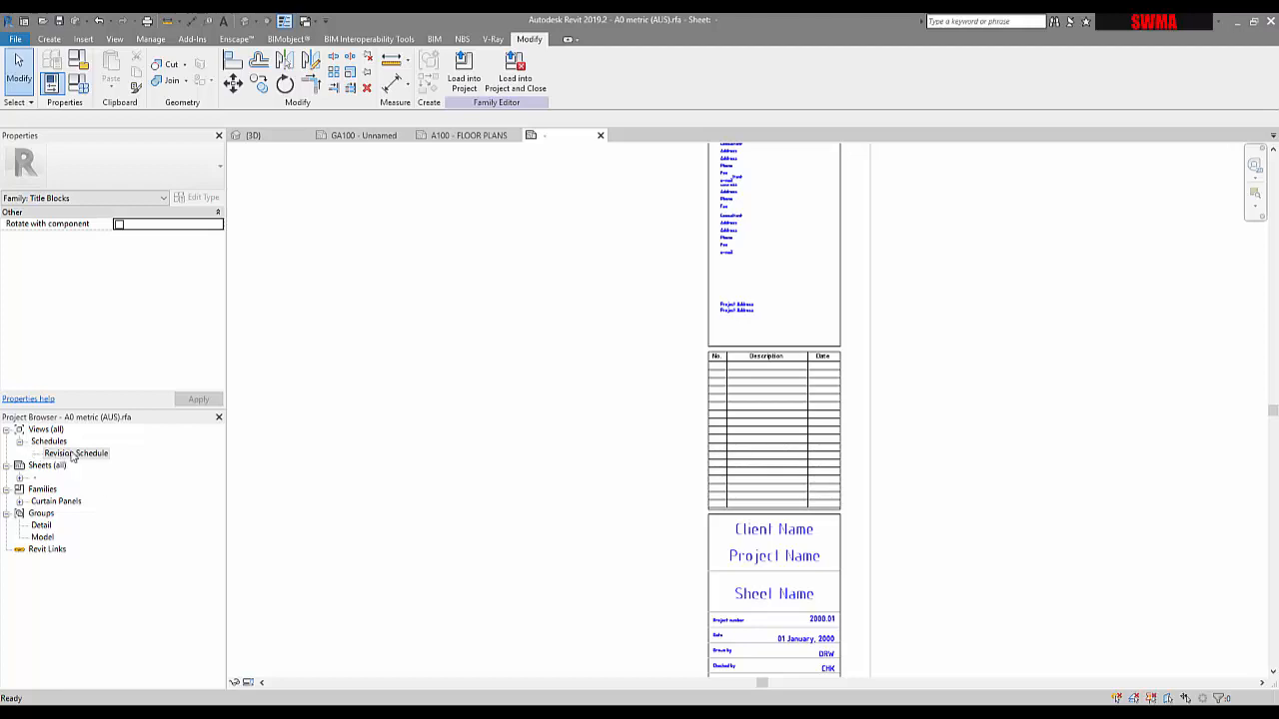
right_click(72, 454)
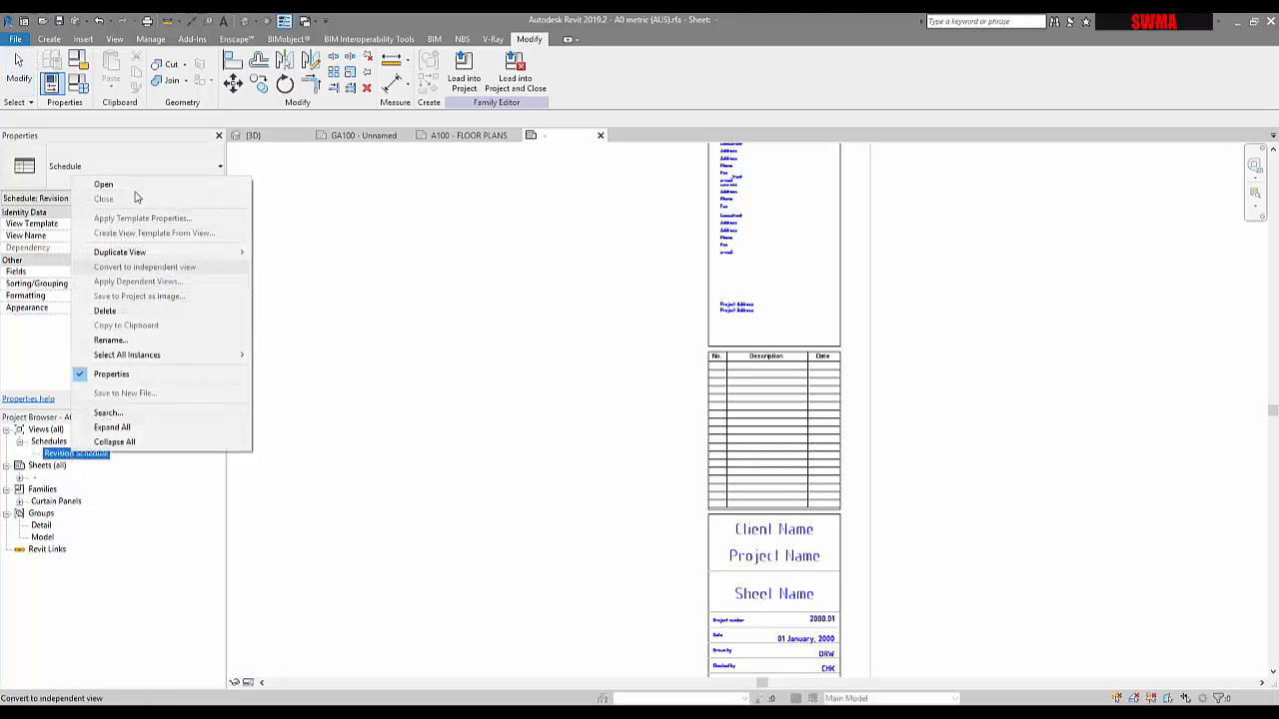
left_click(429, 276)
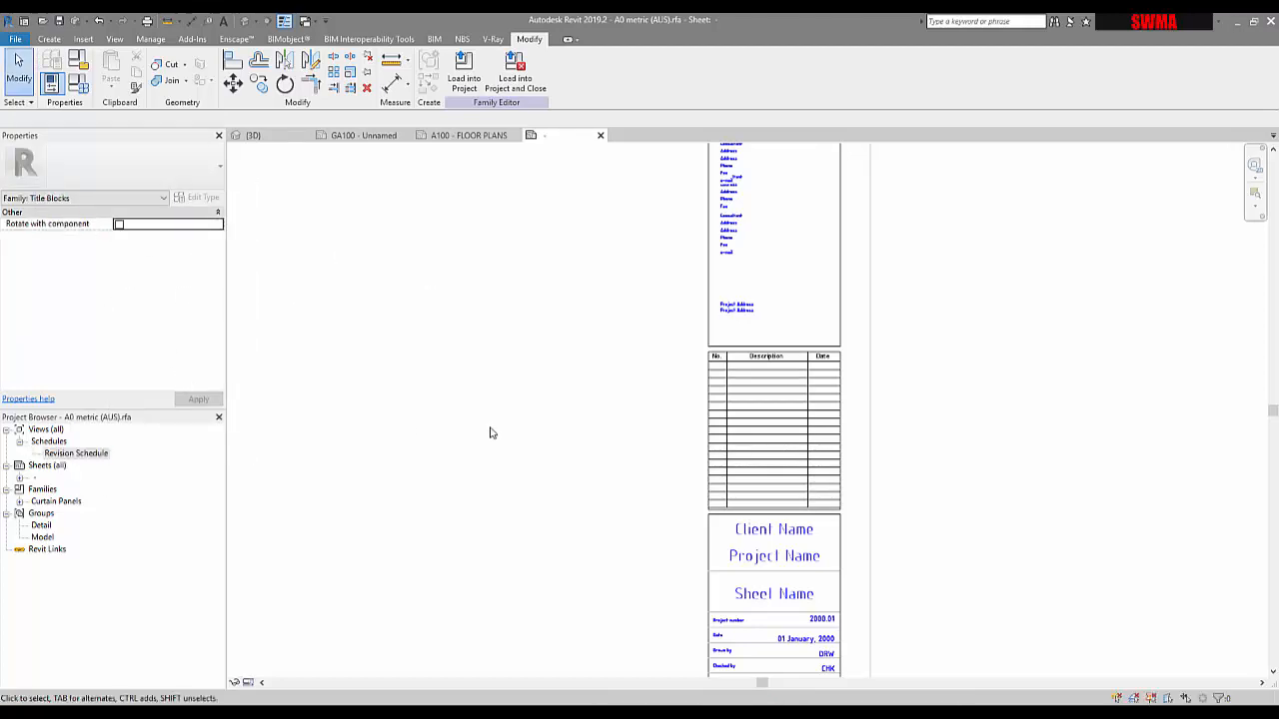
Step: Save the title block as a new family file named SWMA A0 metric (AUS).rfa in the 01 datasets folder, keeping the default save options
scroll(489, 433, "up", 1)
scroll(504, 374, "down", 1)
scroll(503, 371, "down", 3)
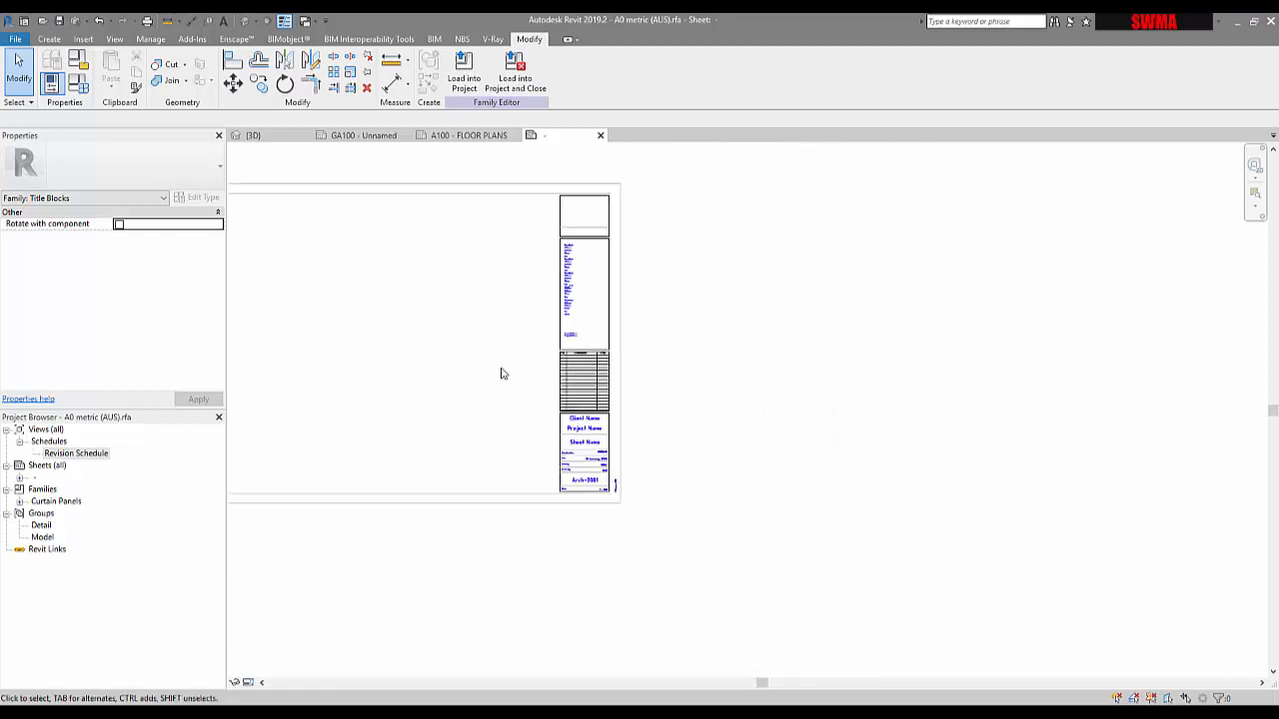
middle_click_drag(503, 371, 785, 386)
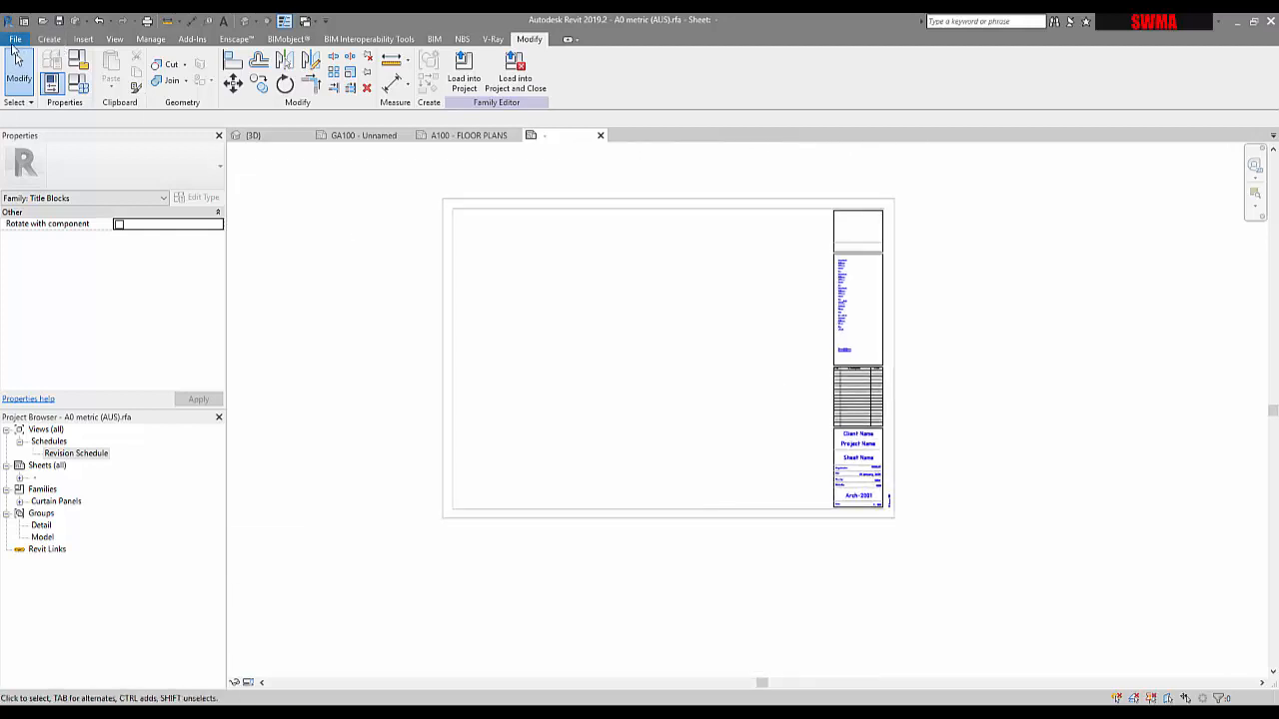
left_click(15, 40)
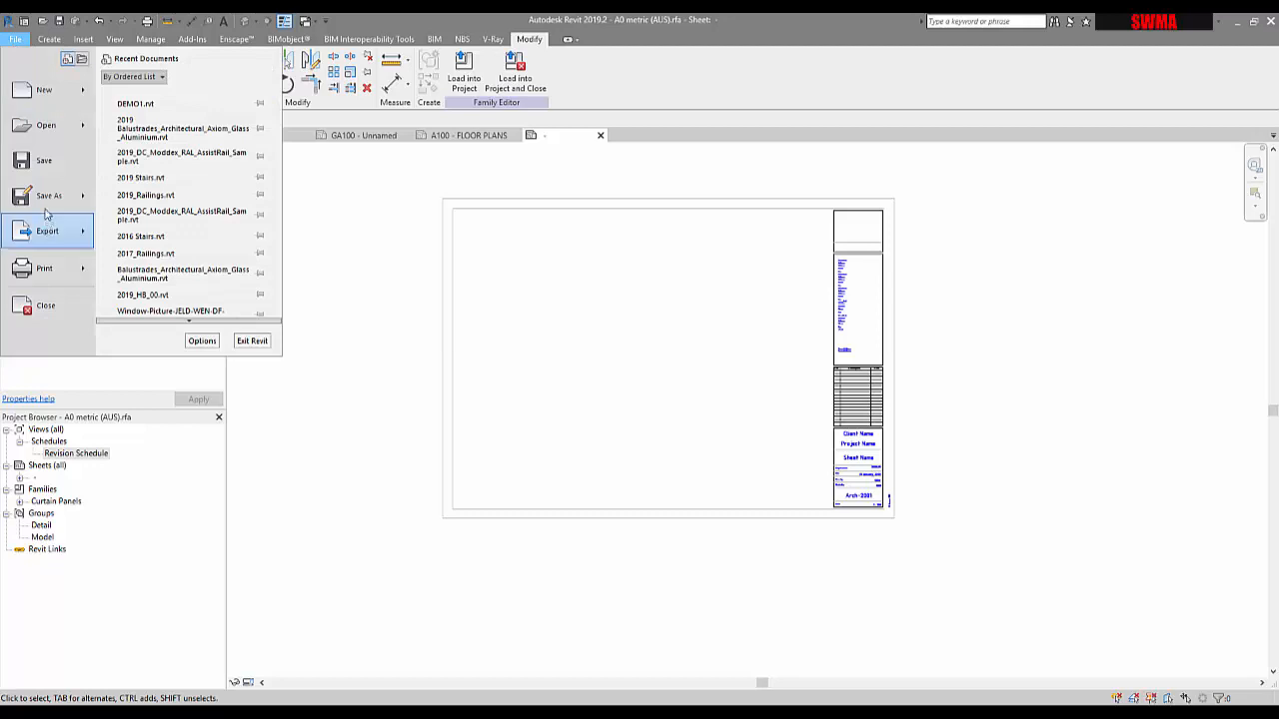
mouse_move(55, 195)
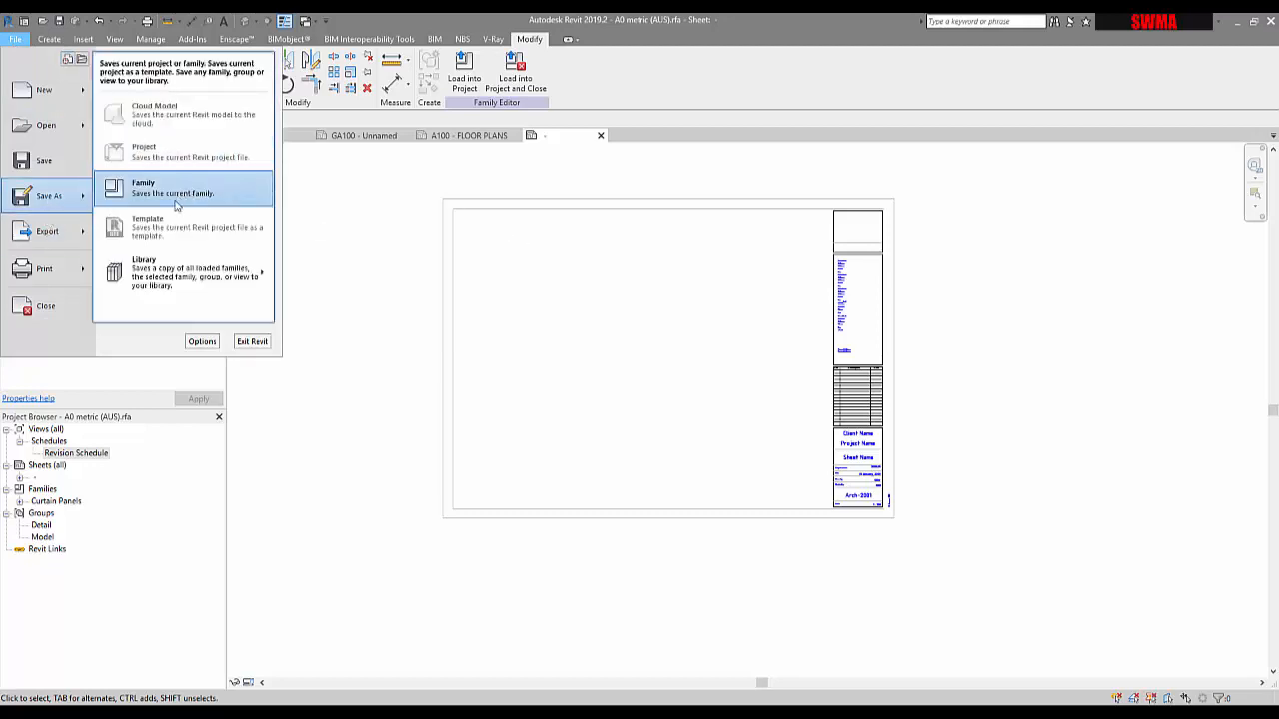
mouse_move(175, 282)
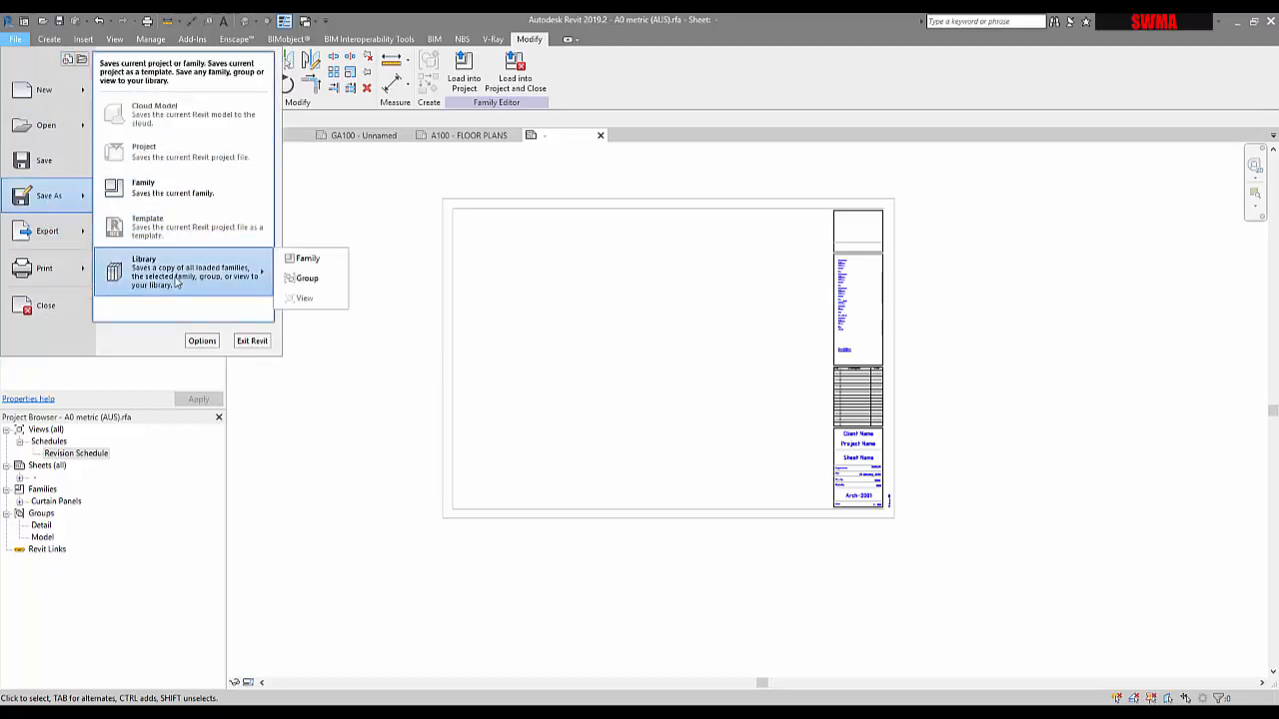
left_click(165, 189)
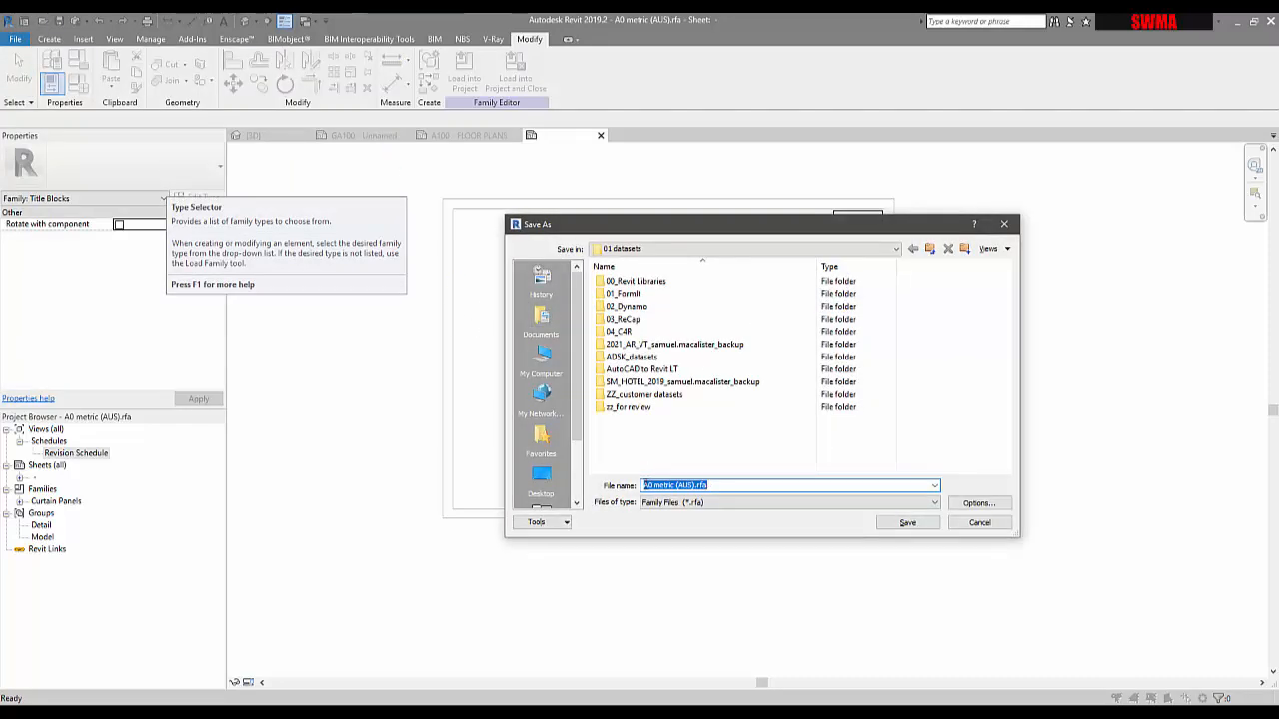
left_click(655, 504)
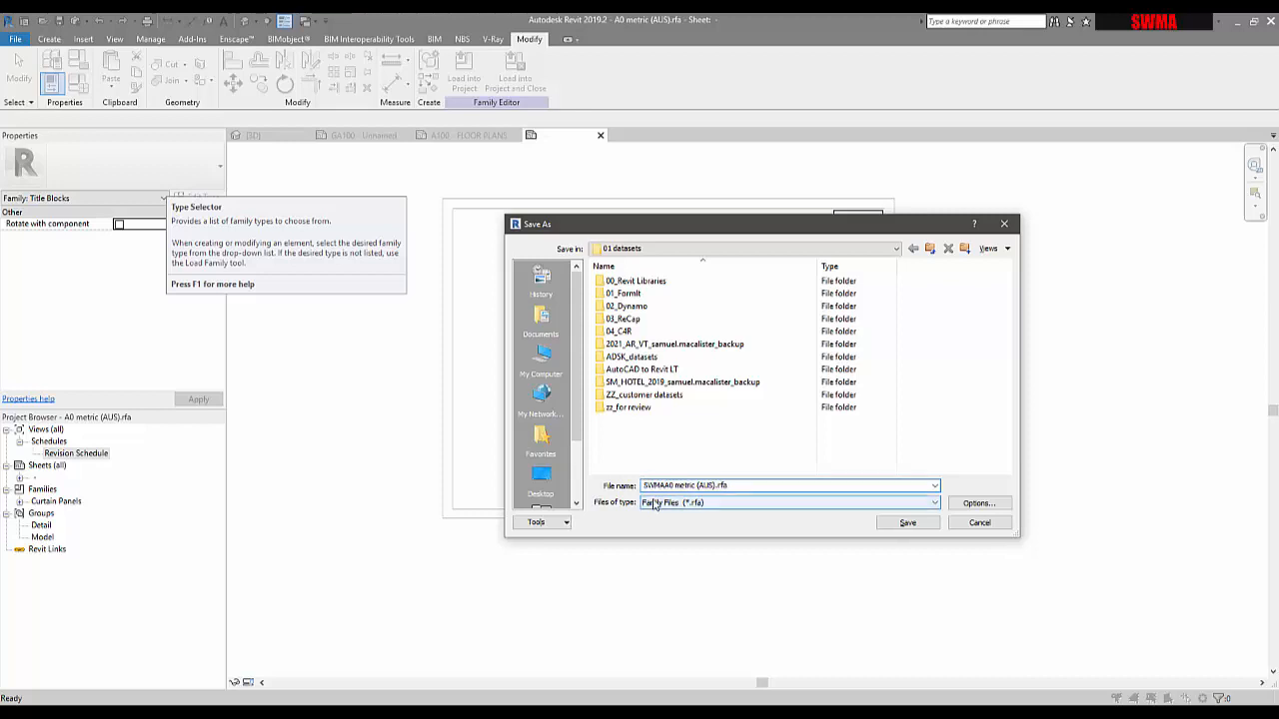
left_click(969, 504)
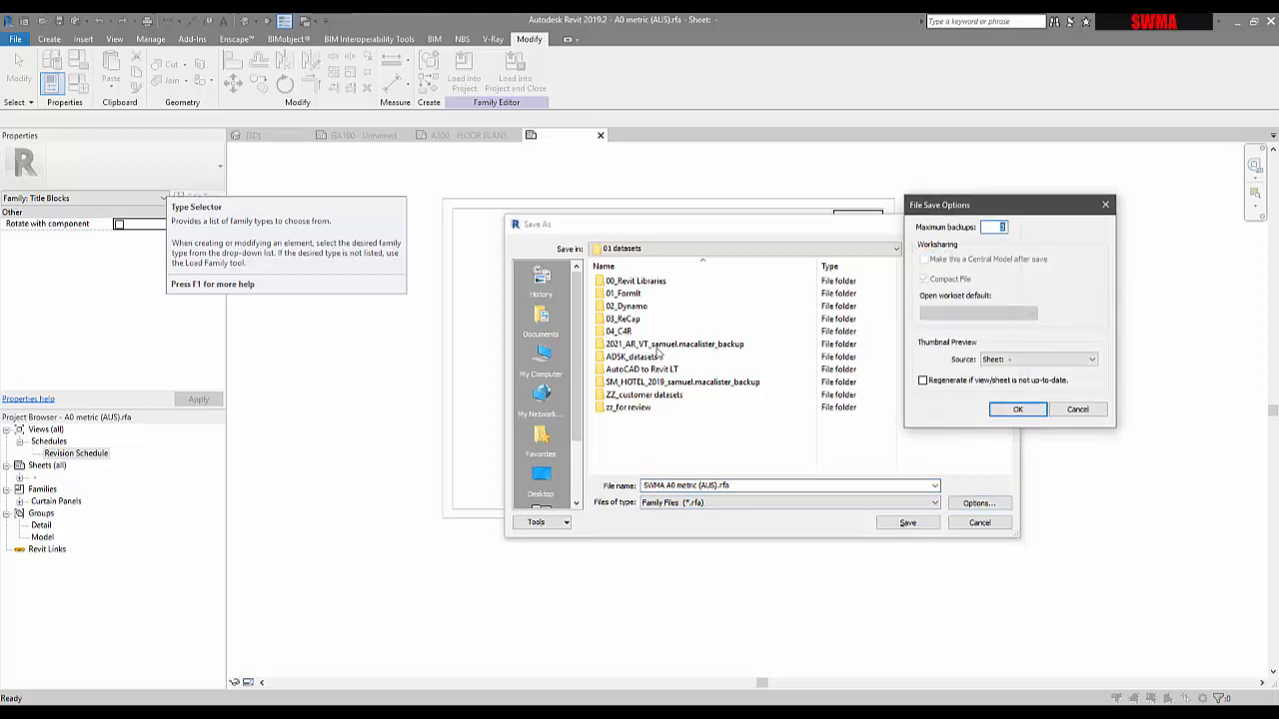
left_click(1014, 411)
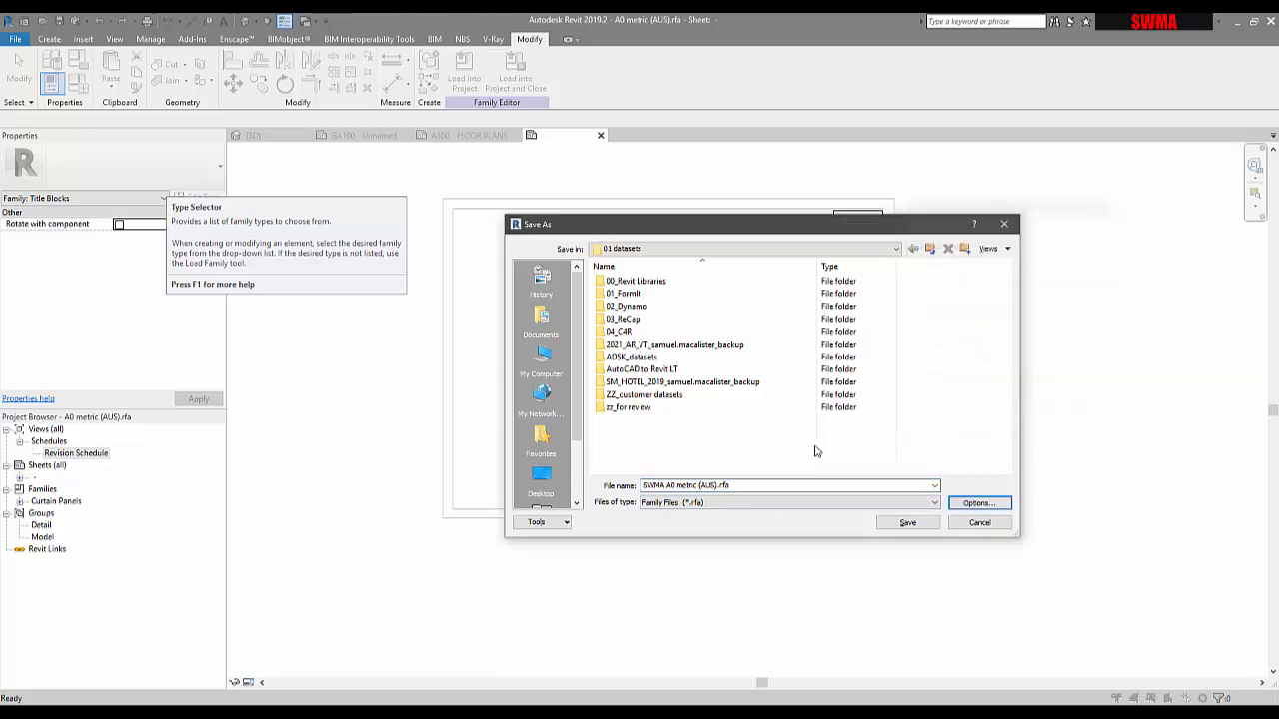
key("Return")
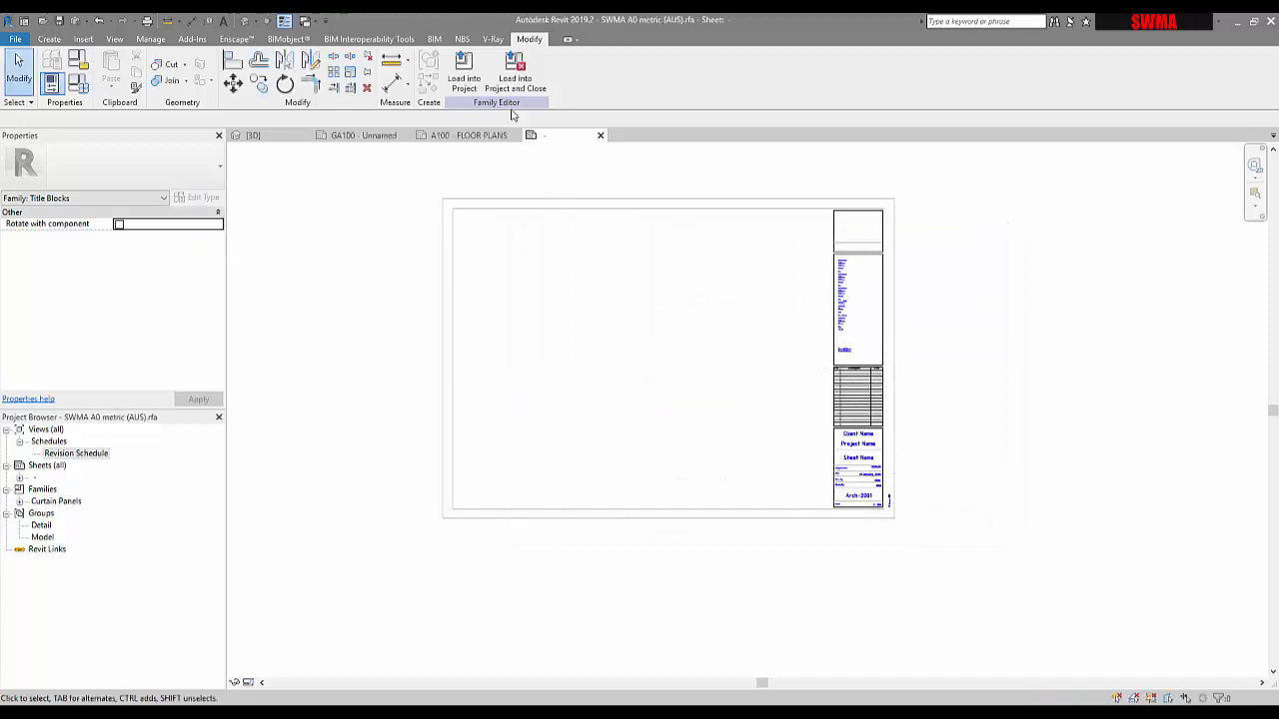
Step: Load the title block family into the DEMO1 project, close it, and place an instance beside the existing layout on sheet GA100
left_click(516, 80)
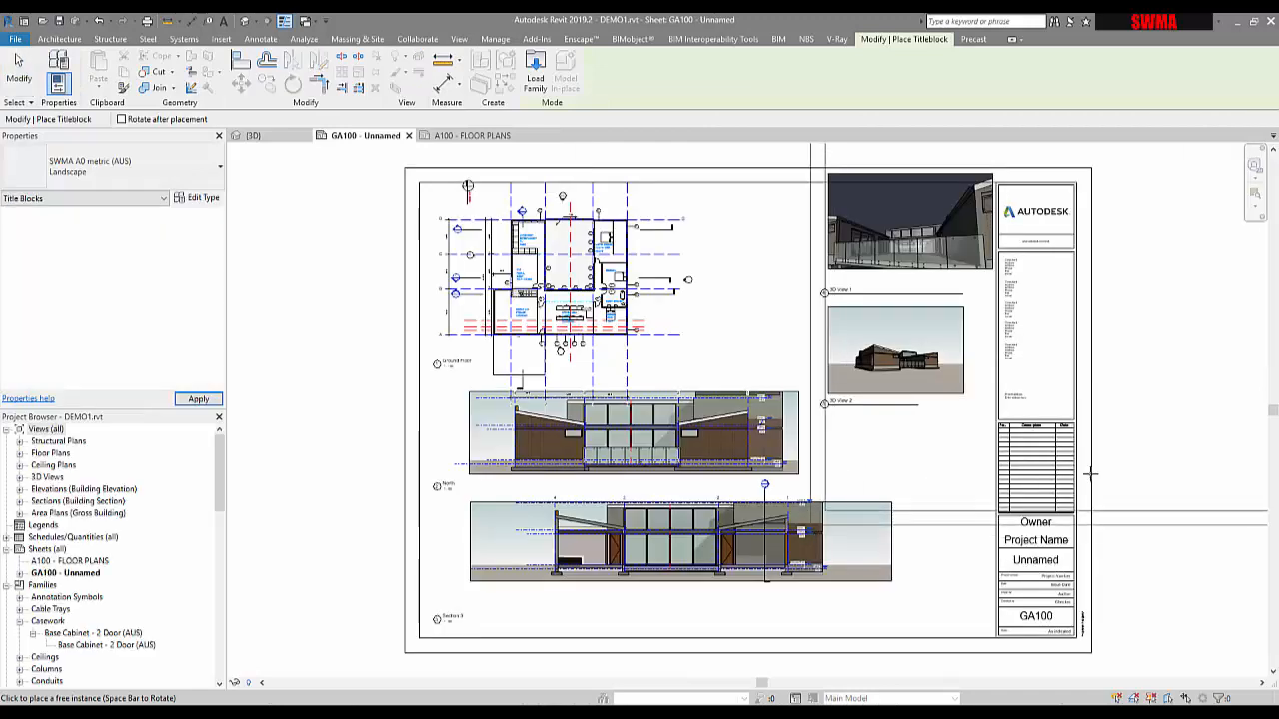
scroll(889, 539, "down", 3)
scroll(888, 540, "down", 2)
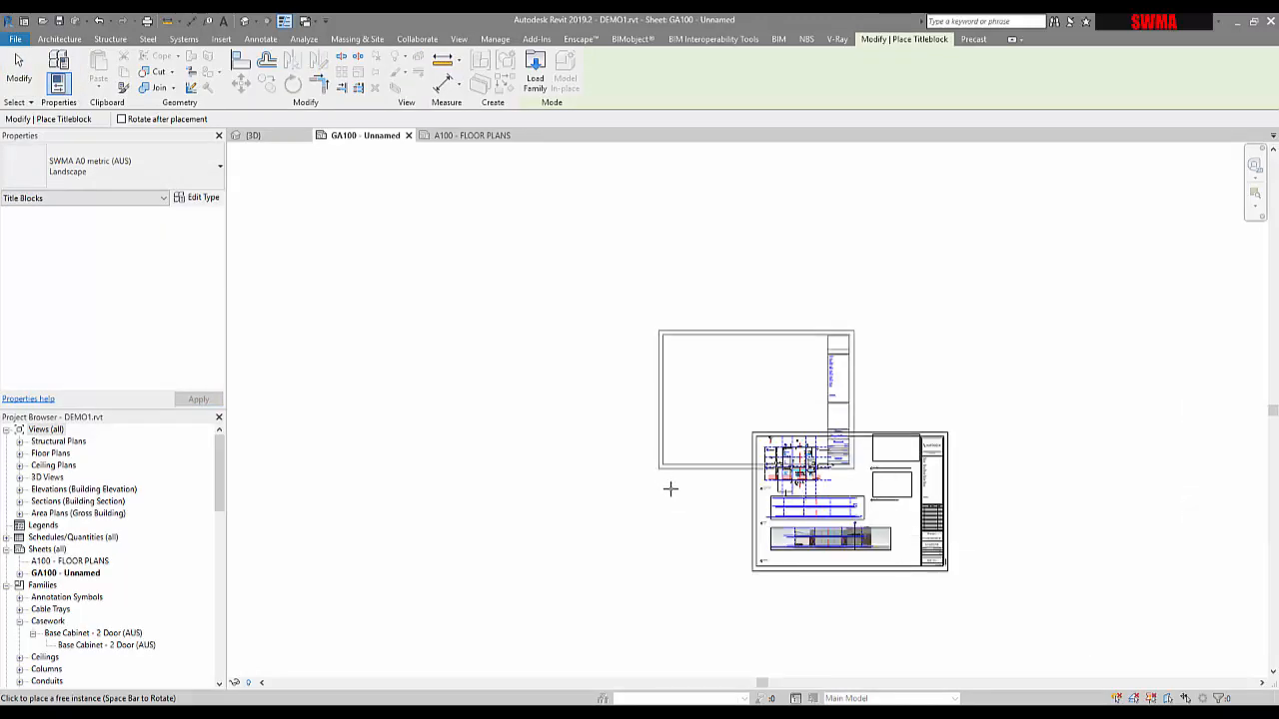
left_click(503, 493)
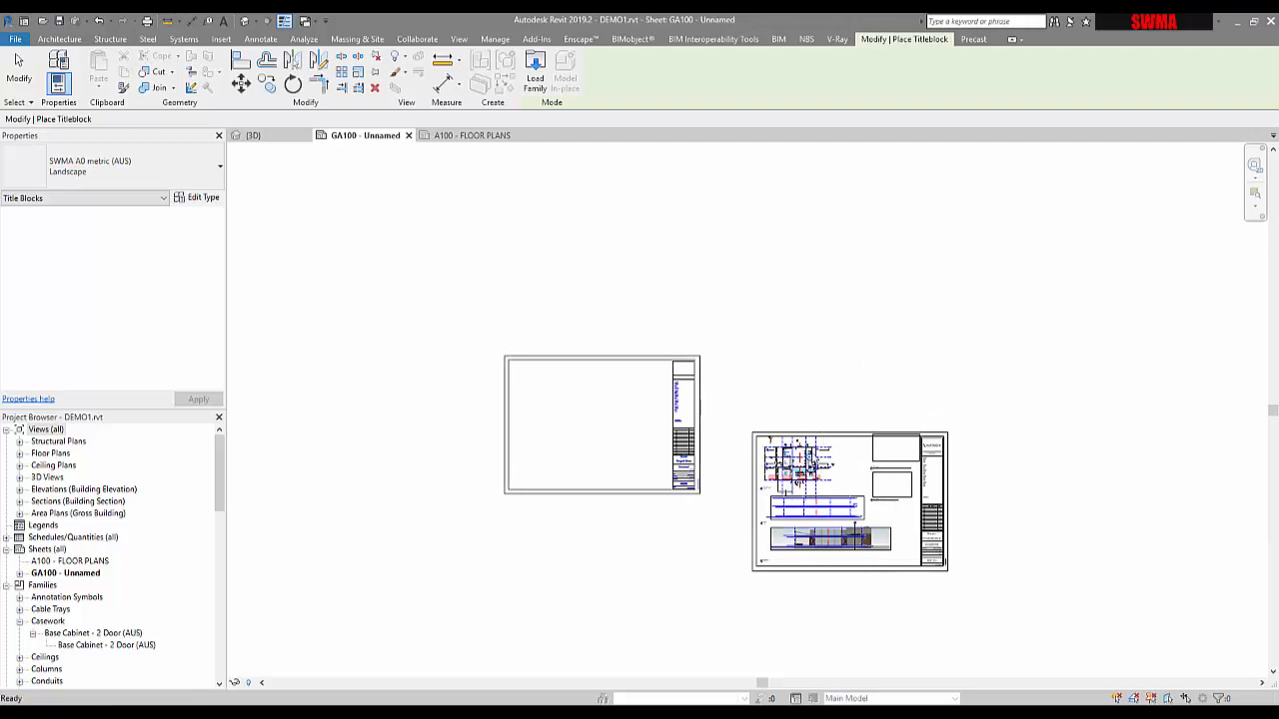
Step: Delete the extra title block beside the GA100 layout, and change the original title block's type to SWMA A0 metric (AUS) Landscape
left_click(667, 495)
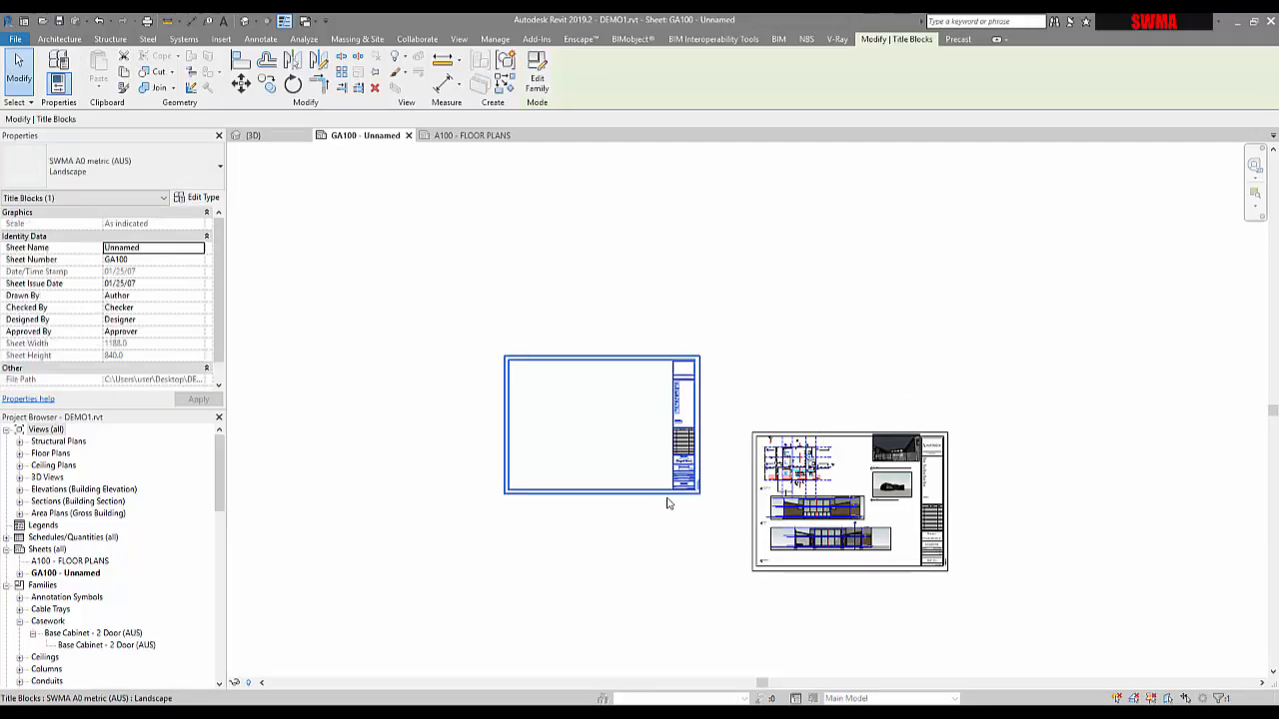
key("Delete")
middle_click_drag(602, 487, 462, 420)
scroll(676, 511, "up", 1)
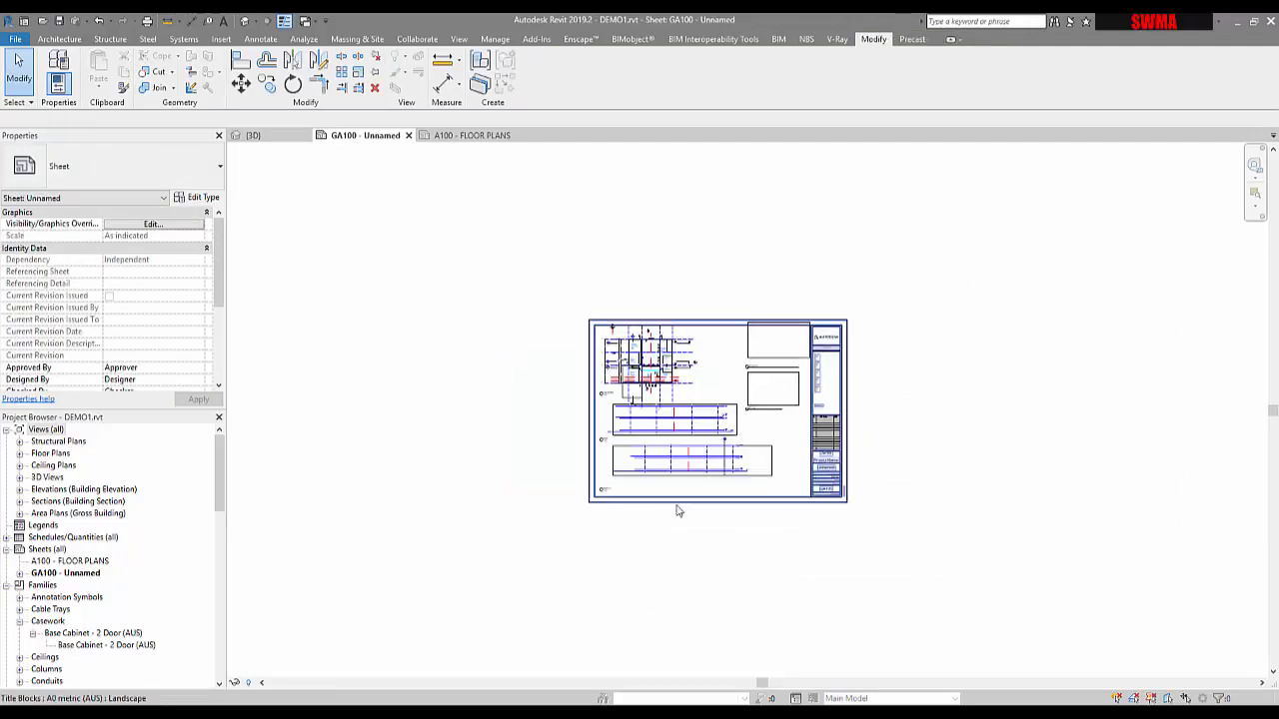
left_click(676, 511)
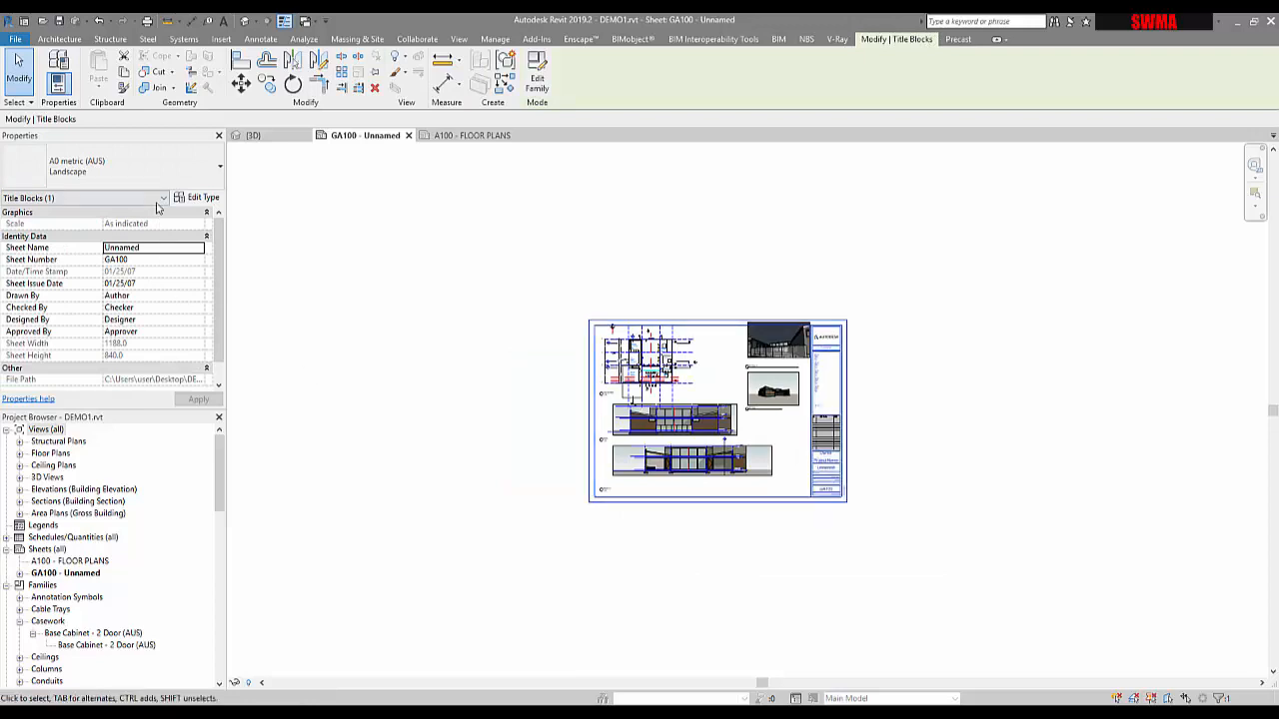
left_click(151, 176)
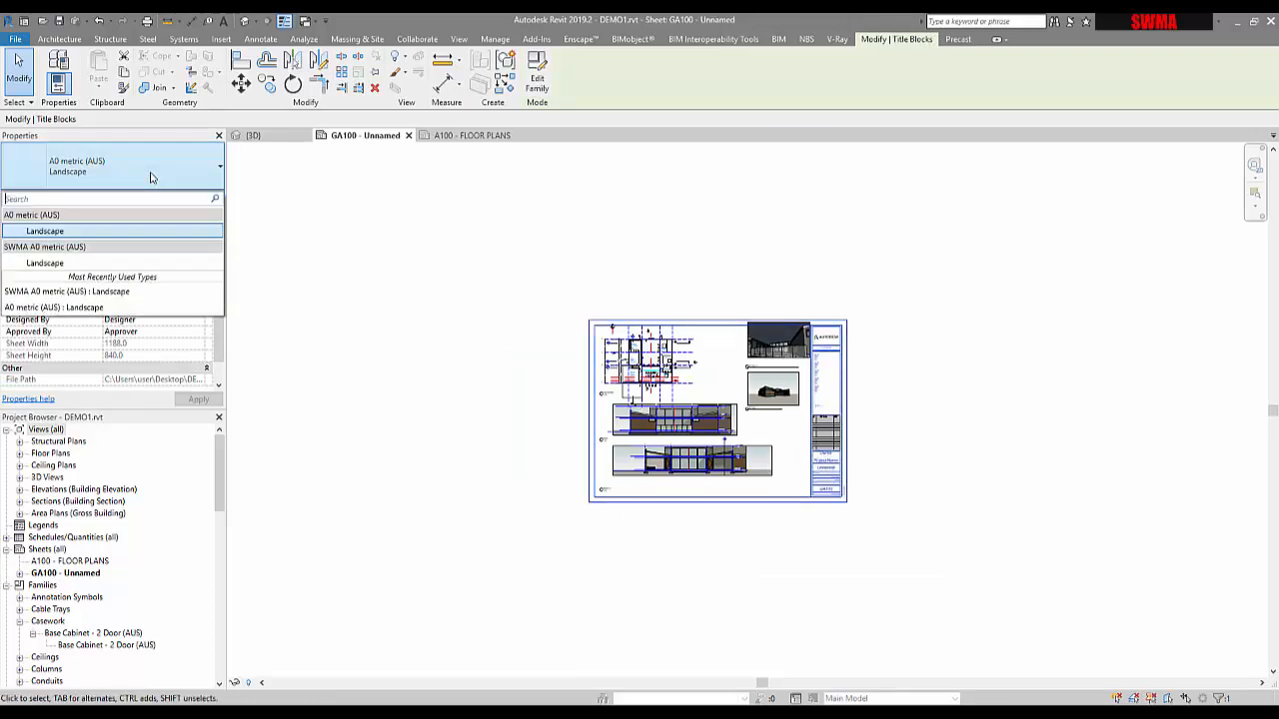
left_click(50, 265)
left_click(627, 277)
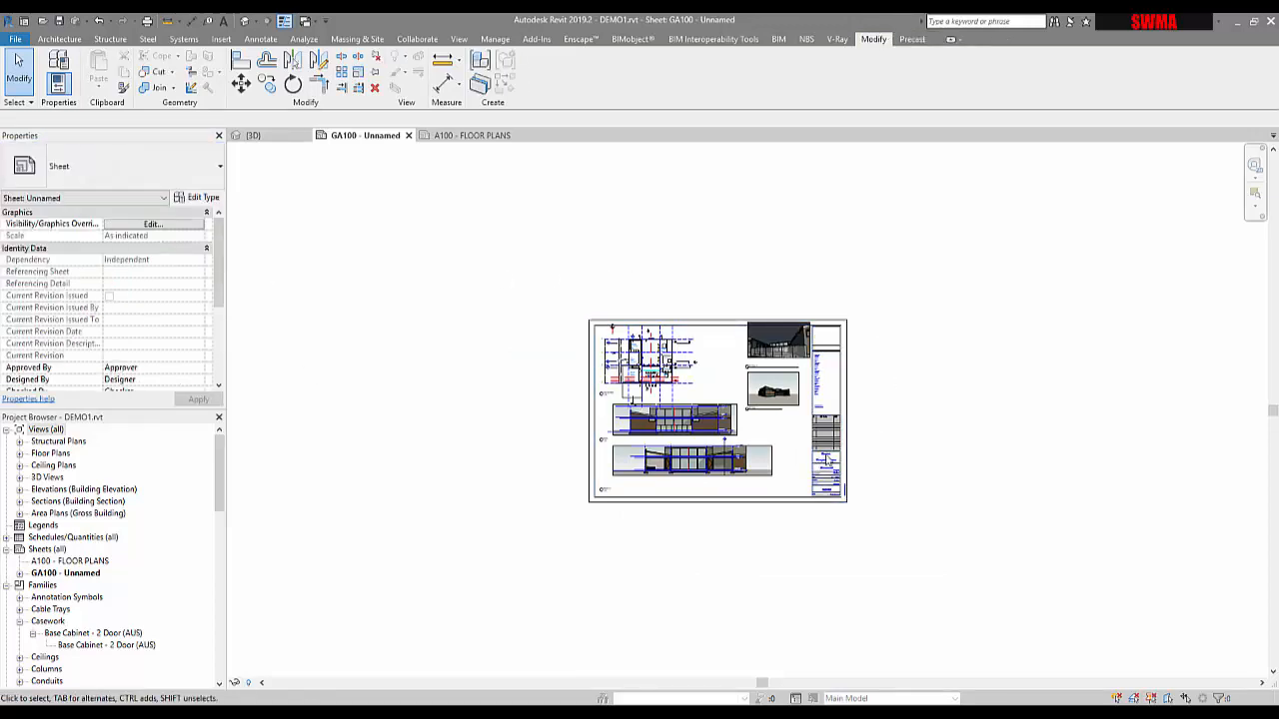
Step: Examine the restyled title block on GA100, its instance properties and the revision cloud sketch mode without changing anything
scroll(835, 447, "up", 5)
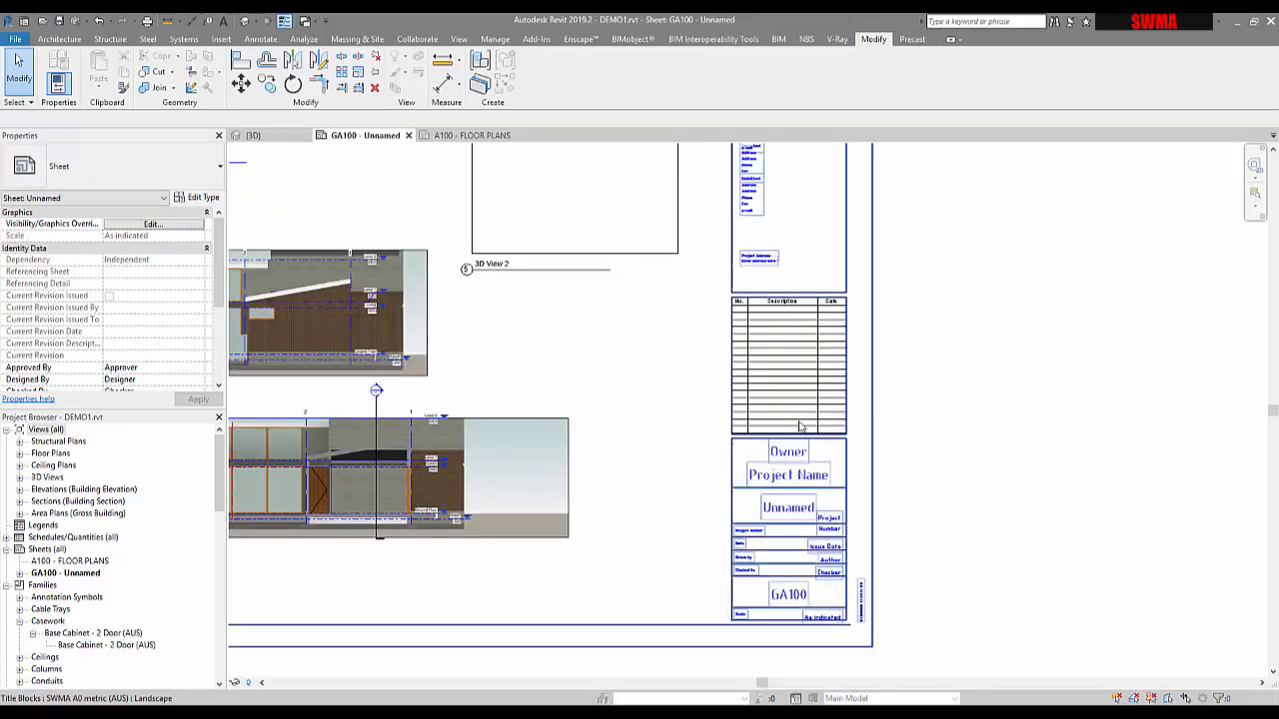
scroll(776, 385, "down", 2)
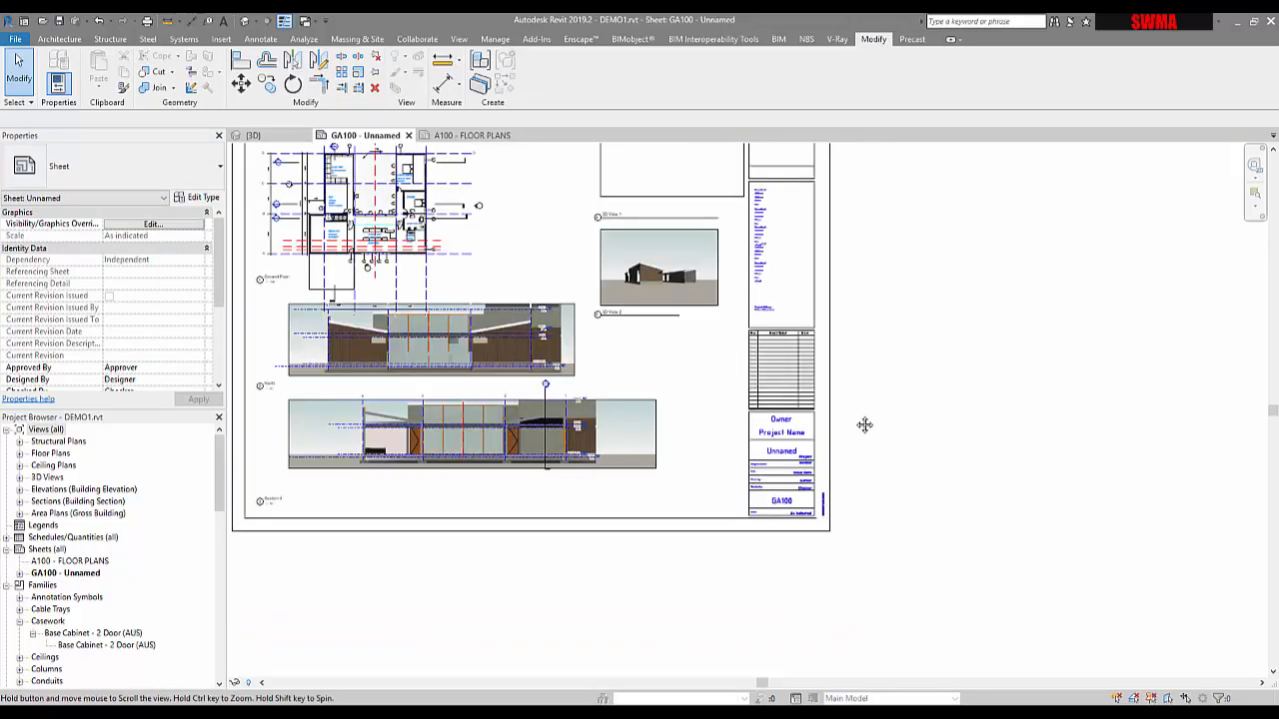
middle_click_drag(864, 424, 985, 491)
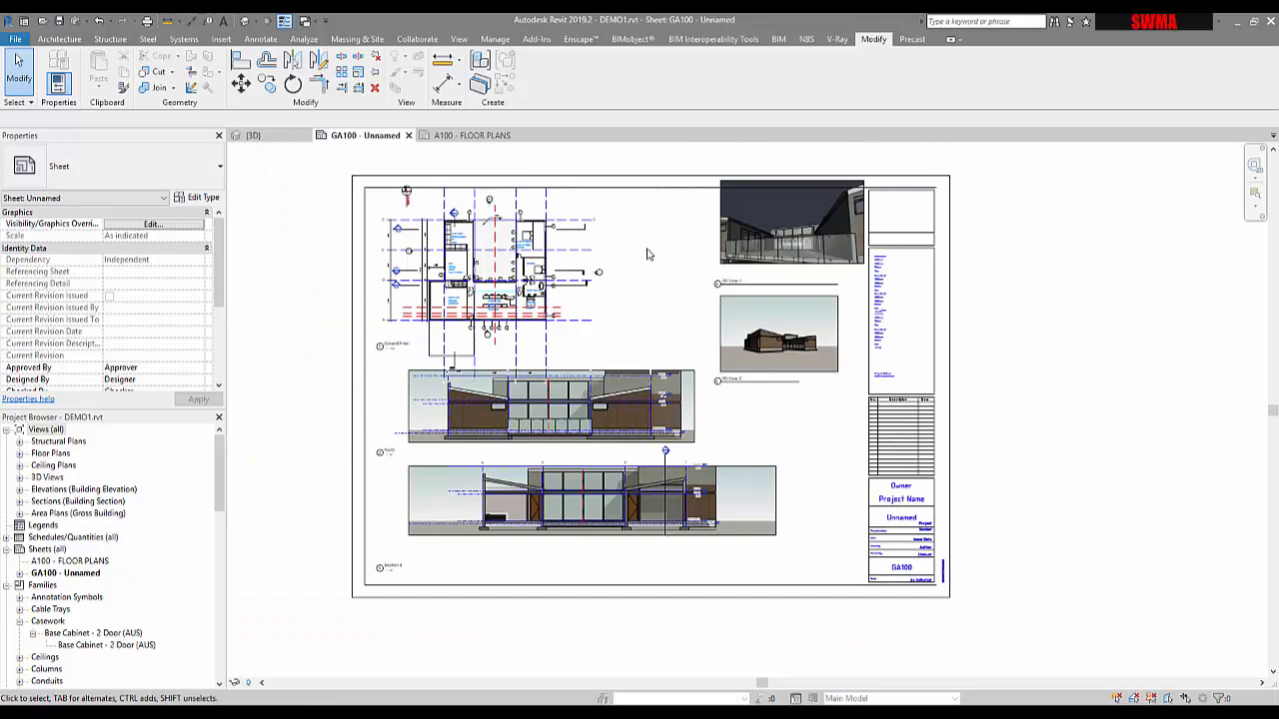
left_click(367, 262)
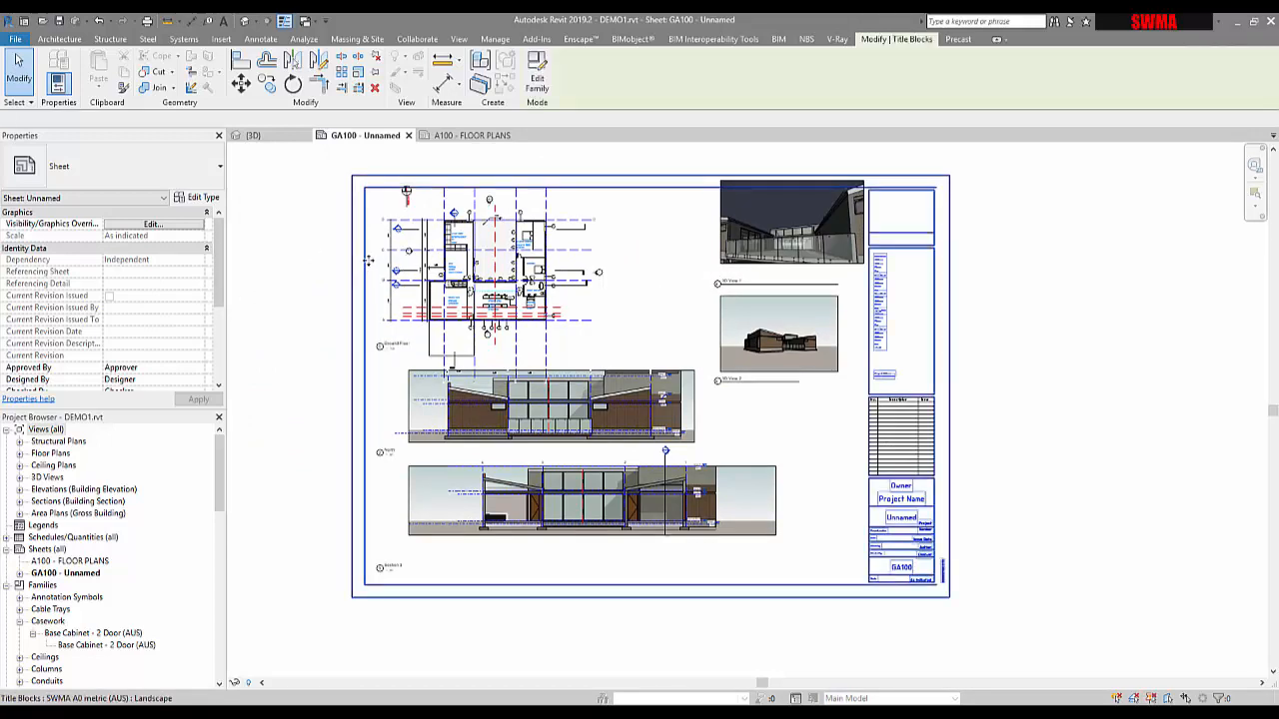
scroll(222, 278, "down", 2)
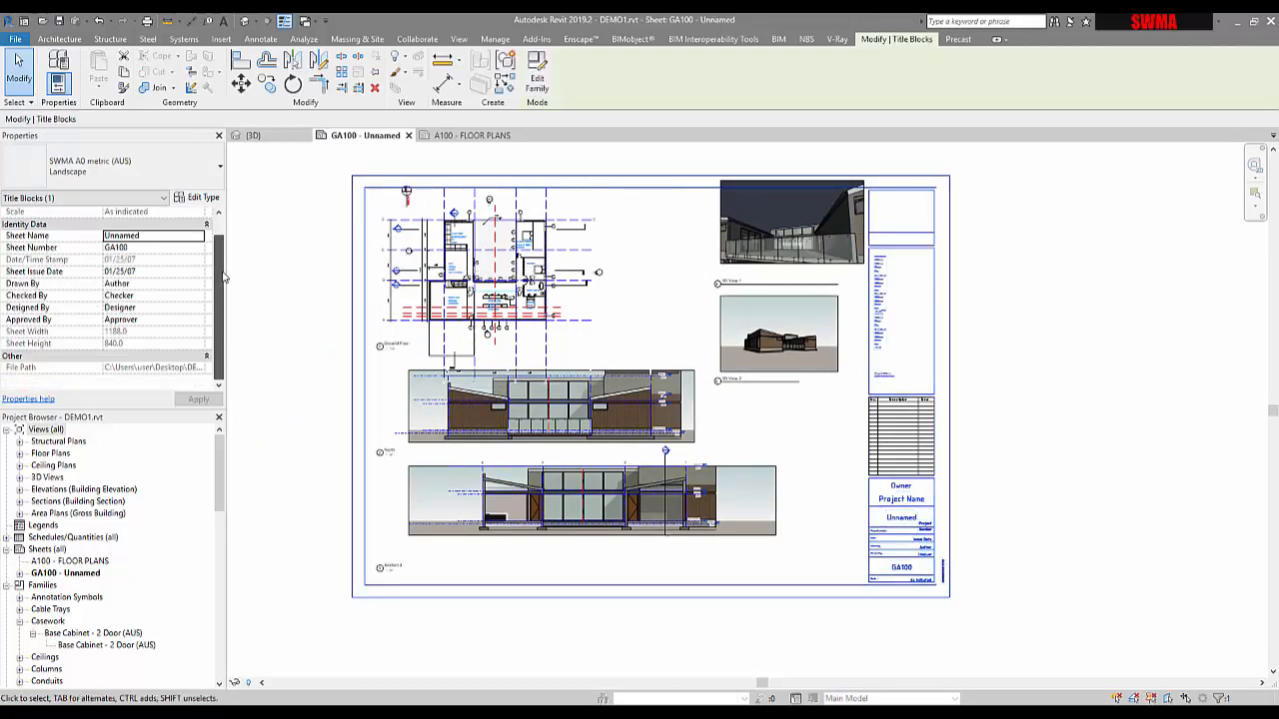
scroll(224, 278, "up", 1)
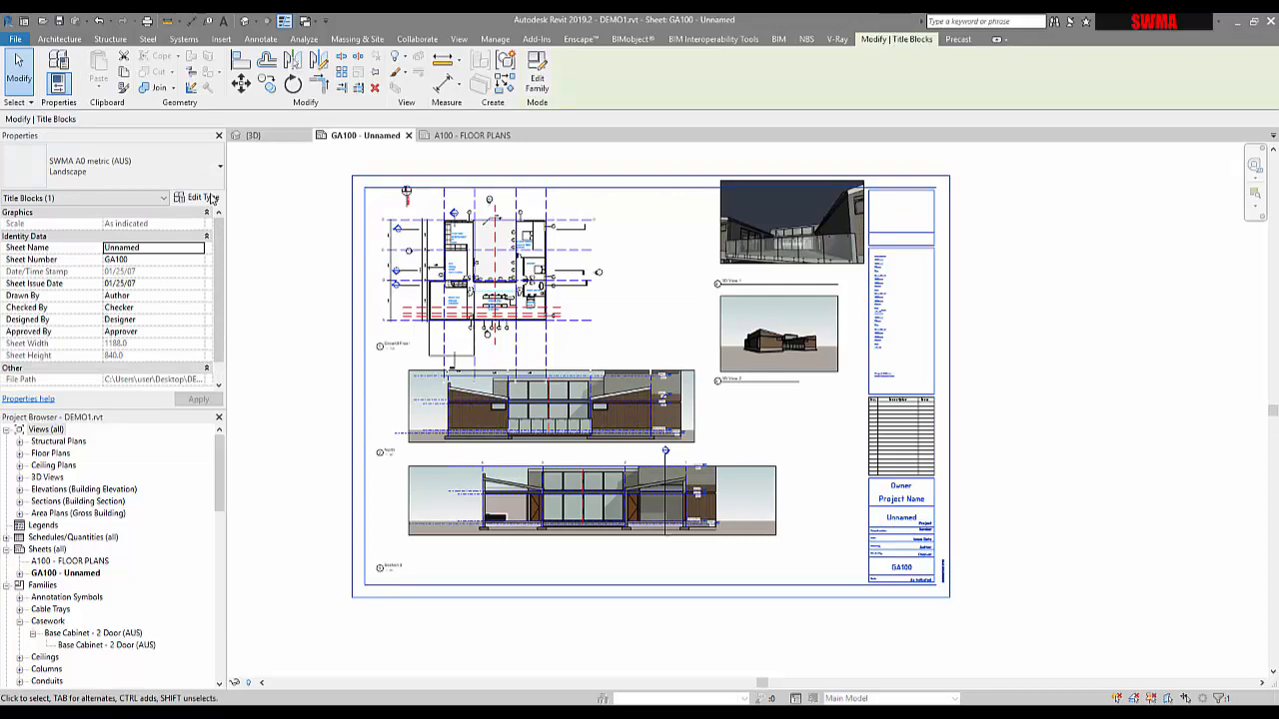
left_click(200, 197)
key("Escape")
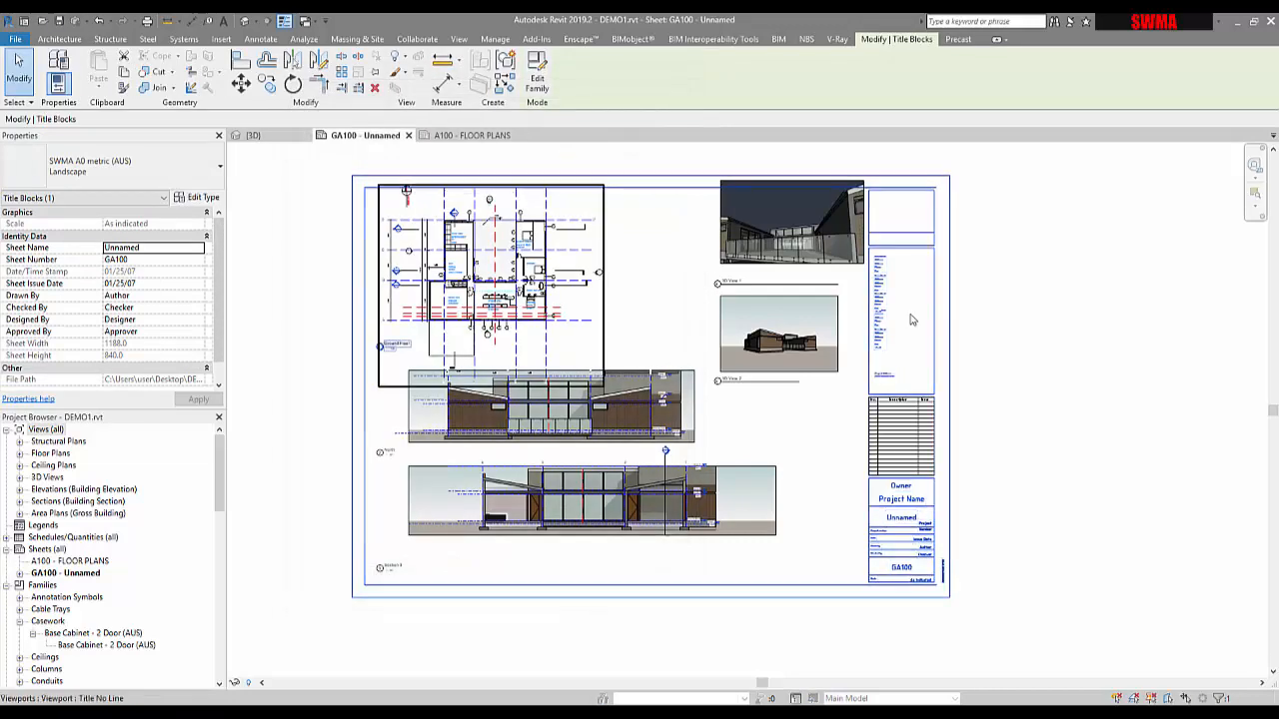
key("Escape")
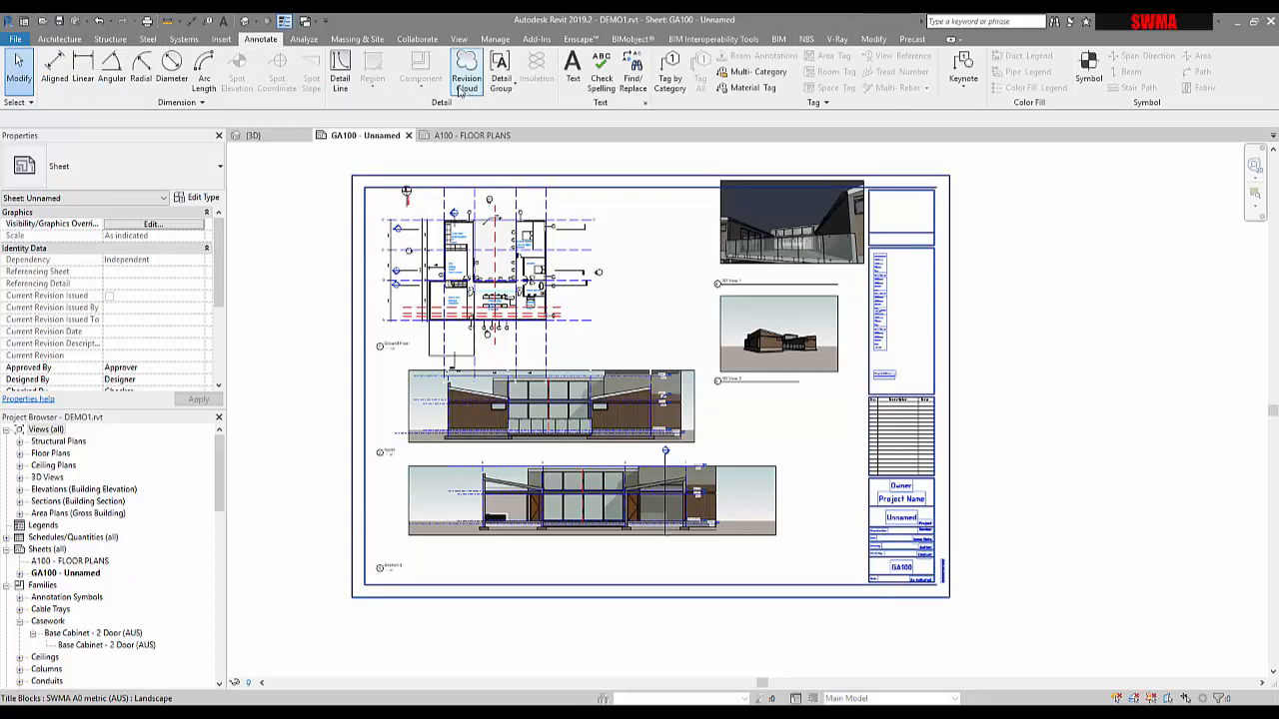
left_click(466, 86)
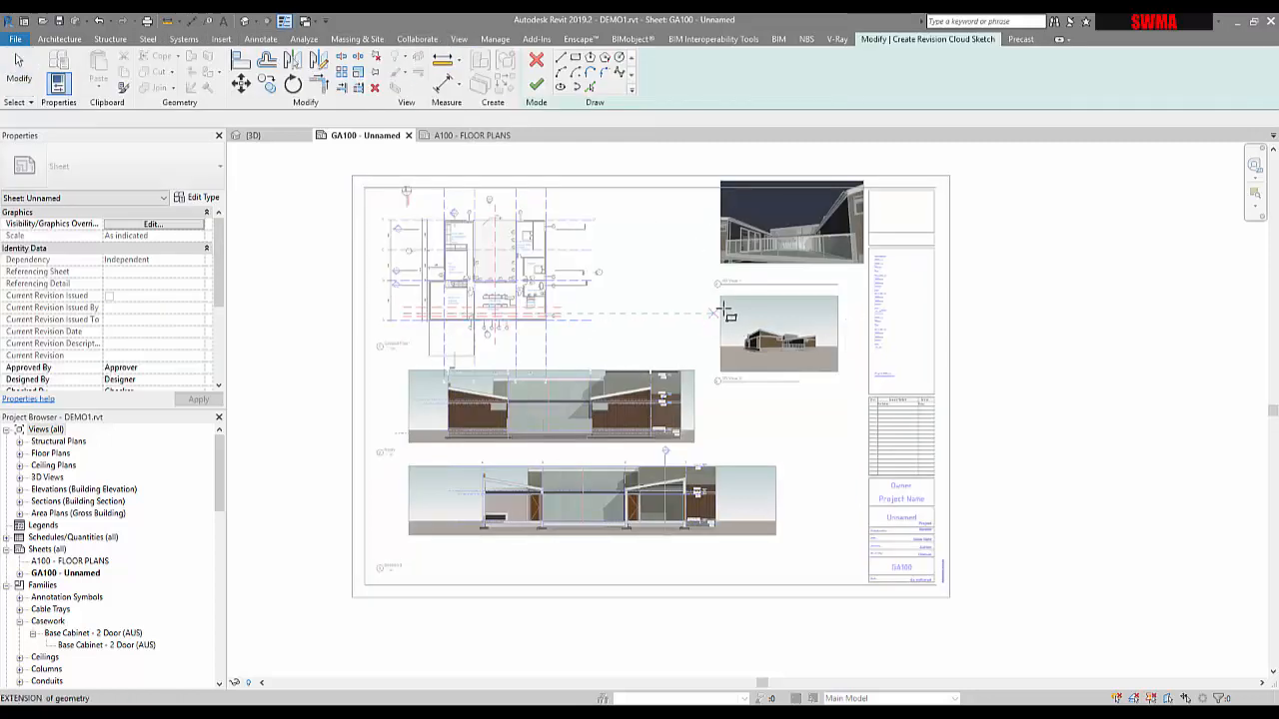
left_click(537, 63)
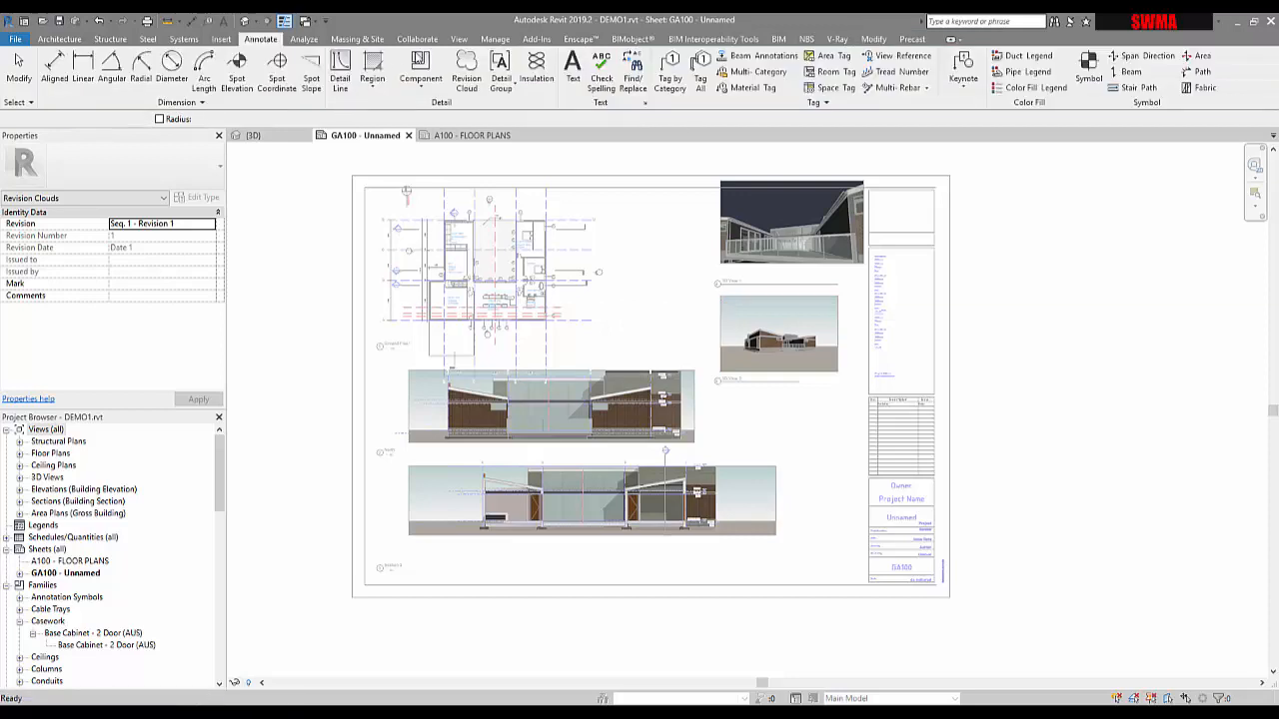
Step: Switch to the A100 - FLOOR PLANS sheet
left_click(458, 40)
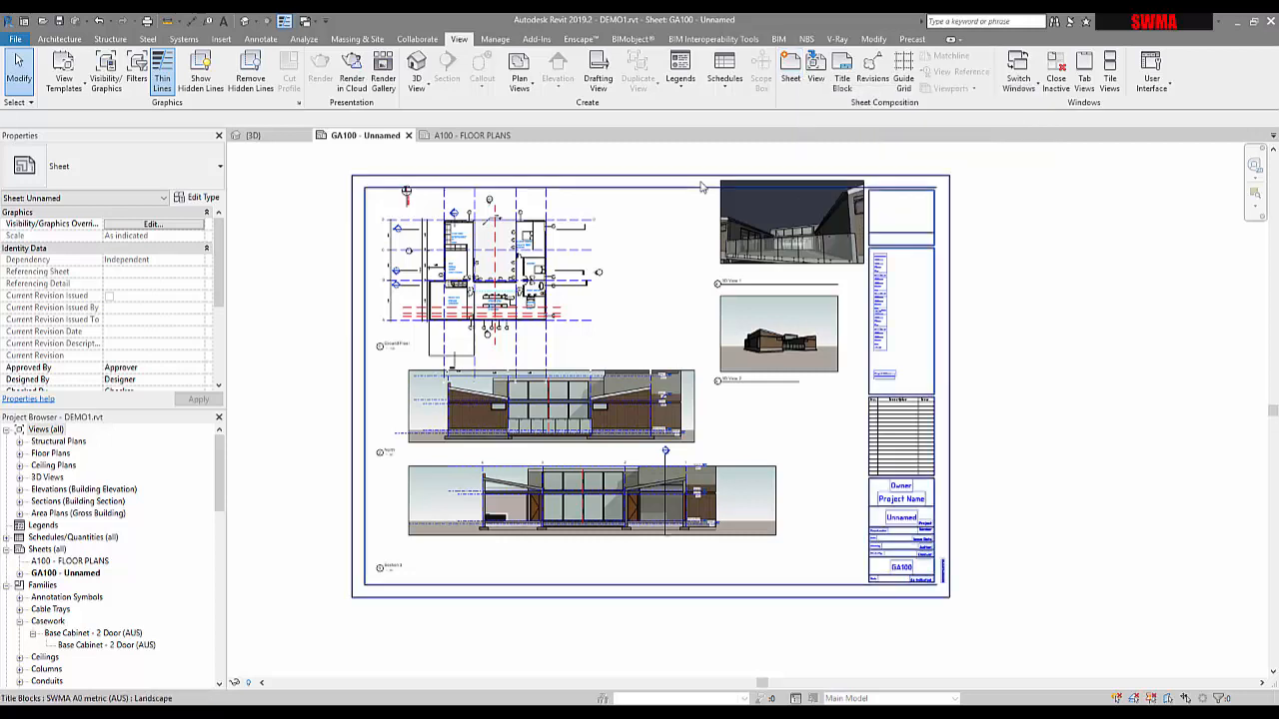
left_click(445, 136)
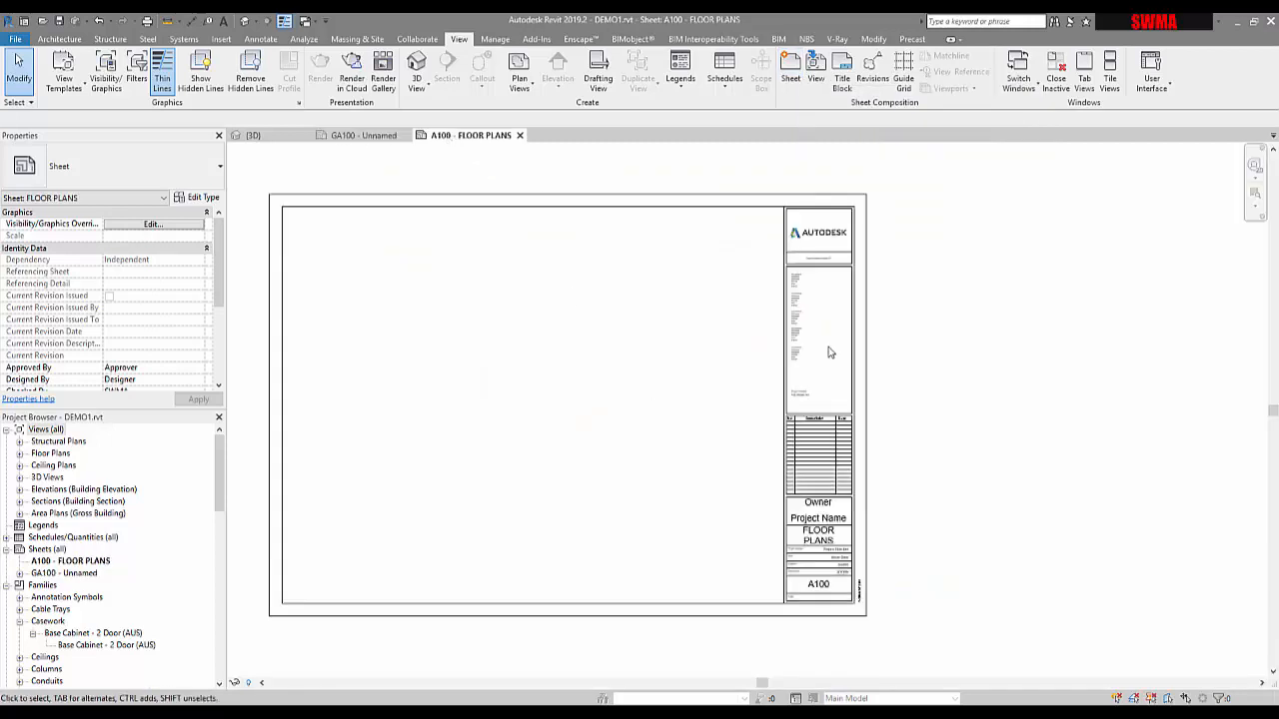
left_click(782, 373)
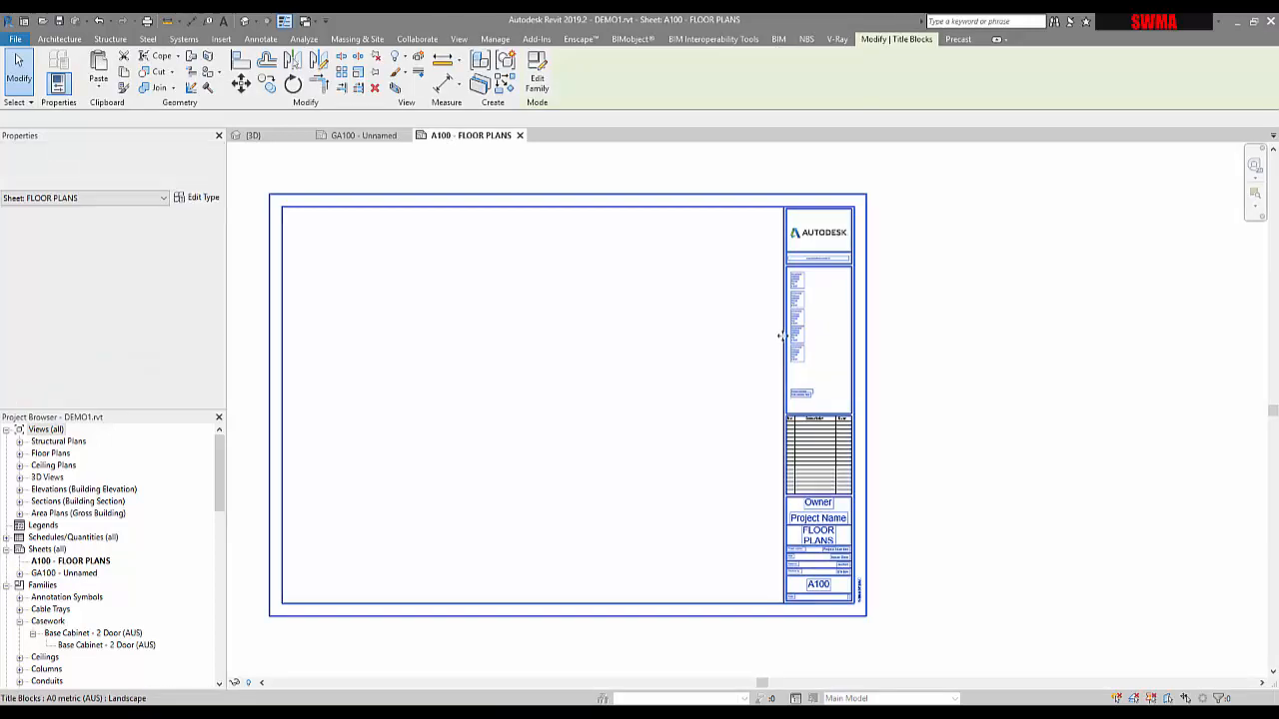
key("Escape")
left_click(844, 80)
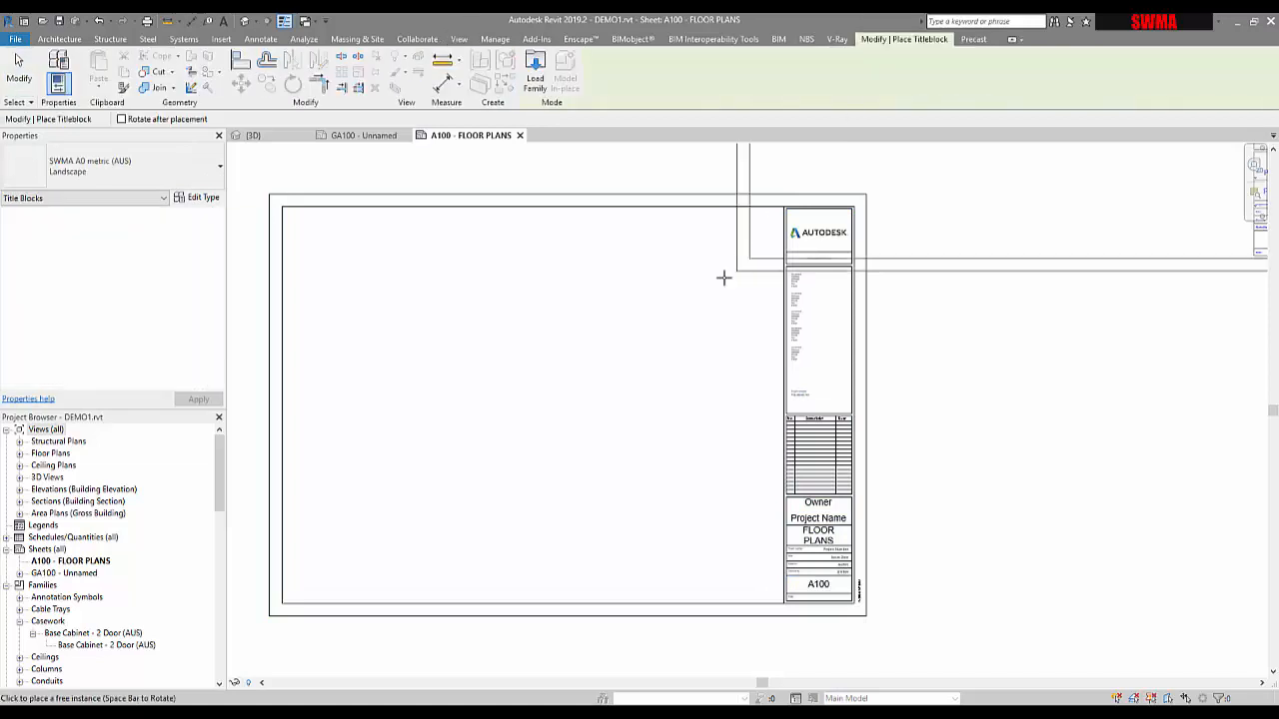
scroll(637, 395, "down", 1)
key("Escape")
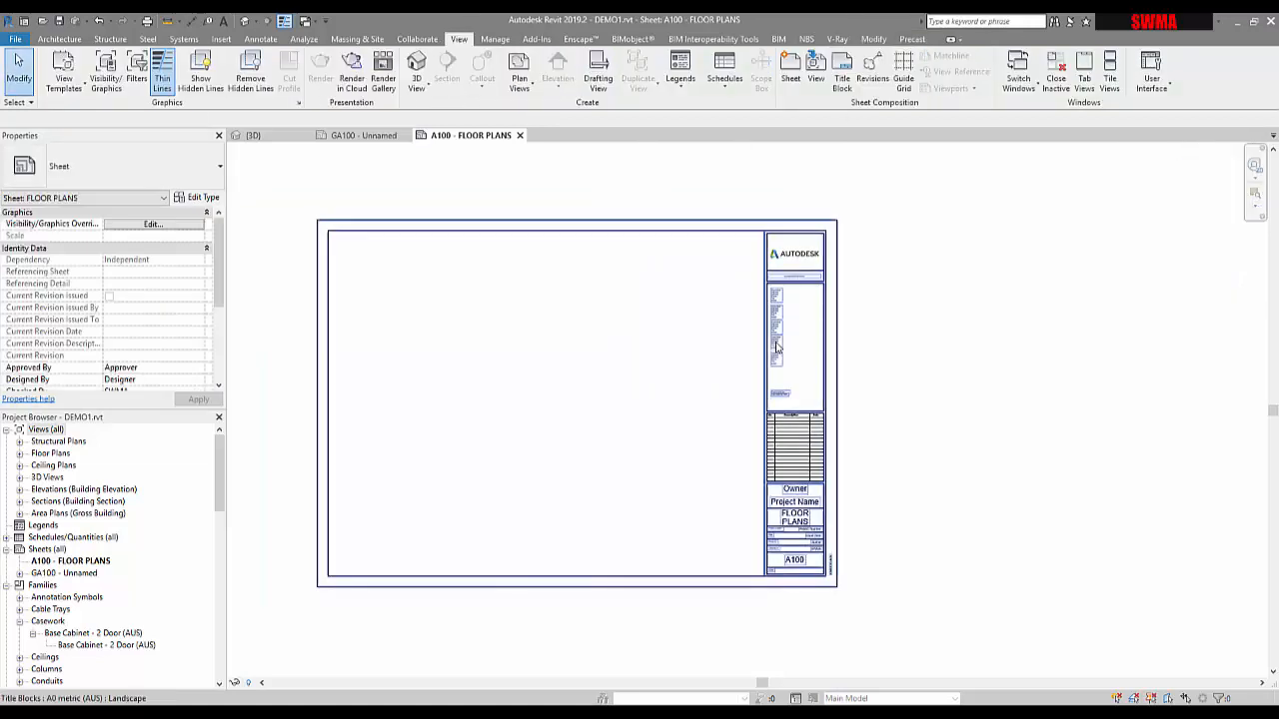
Step: Change the title block on sheet A100 to the SWMA A0 metric (AUS) Landscape type
left_click(776, 362)
left_click(154, 174)
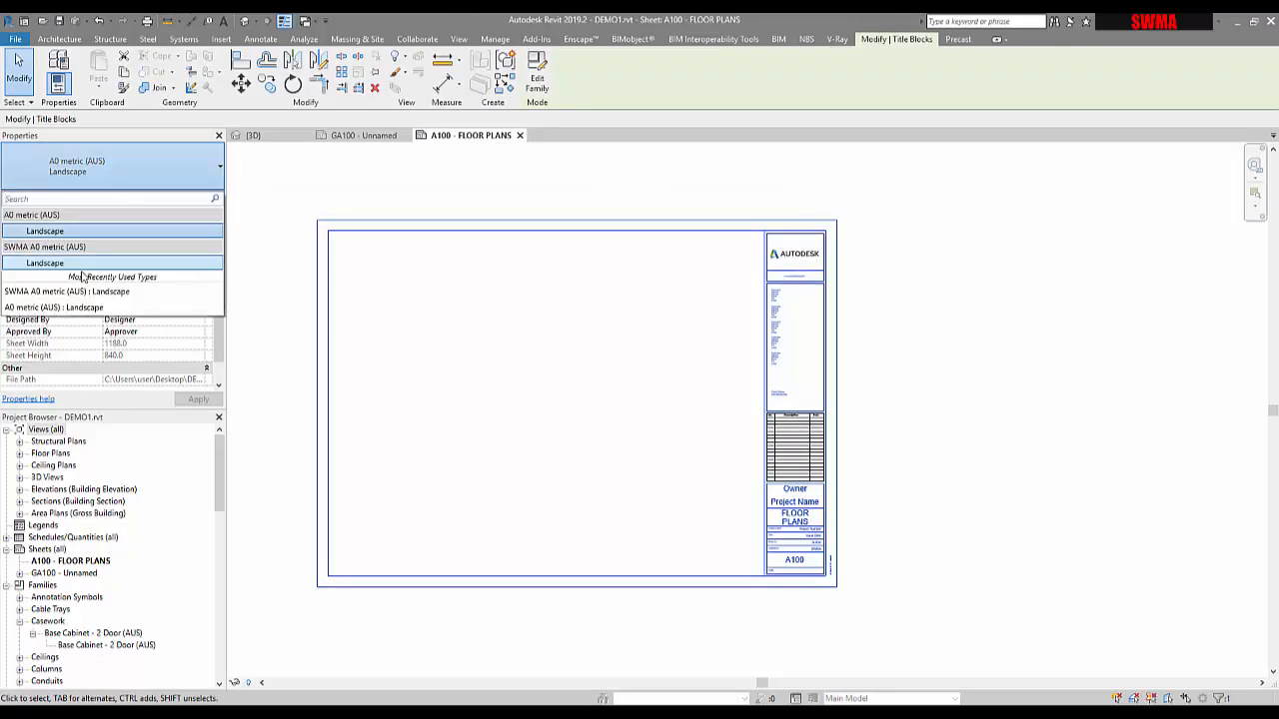
left_click(45, 262)
key("Escape")
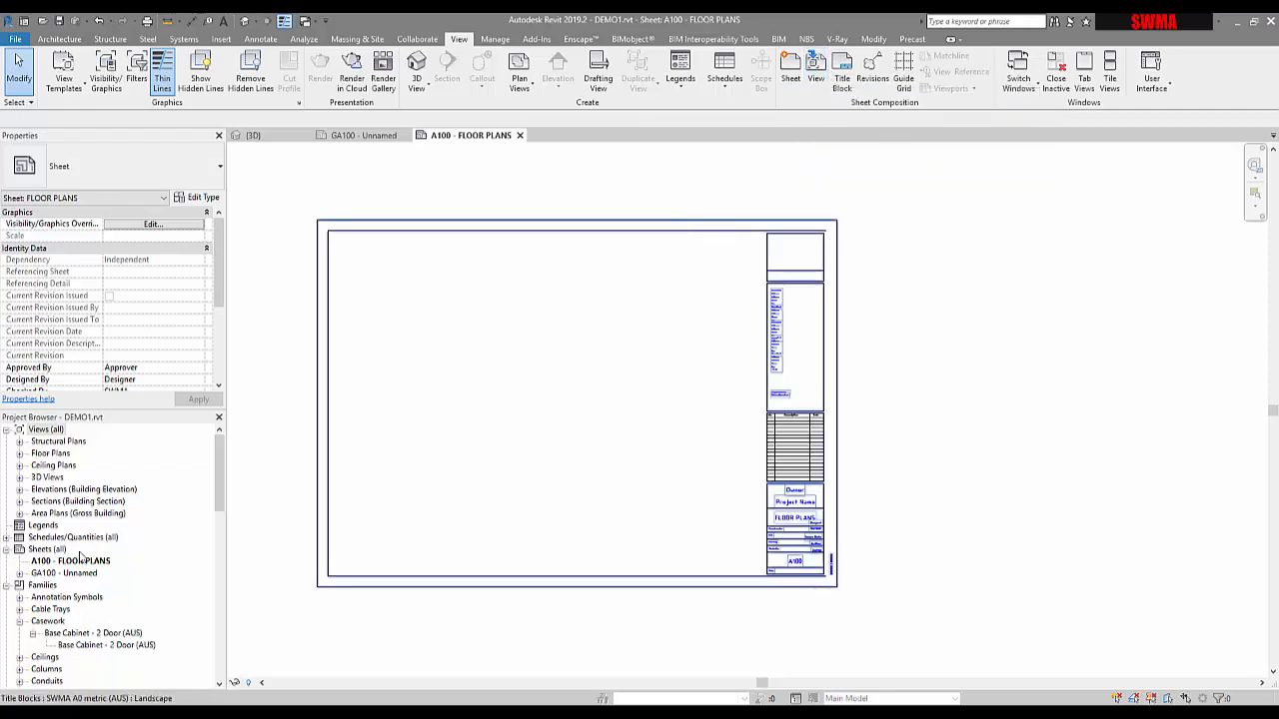
Step: Add the Floor Plan: Level 1 view to sheet A100 and place it in the upper-left area of the drawing frame
left_click(818, 84)
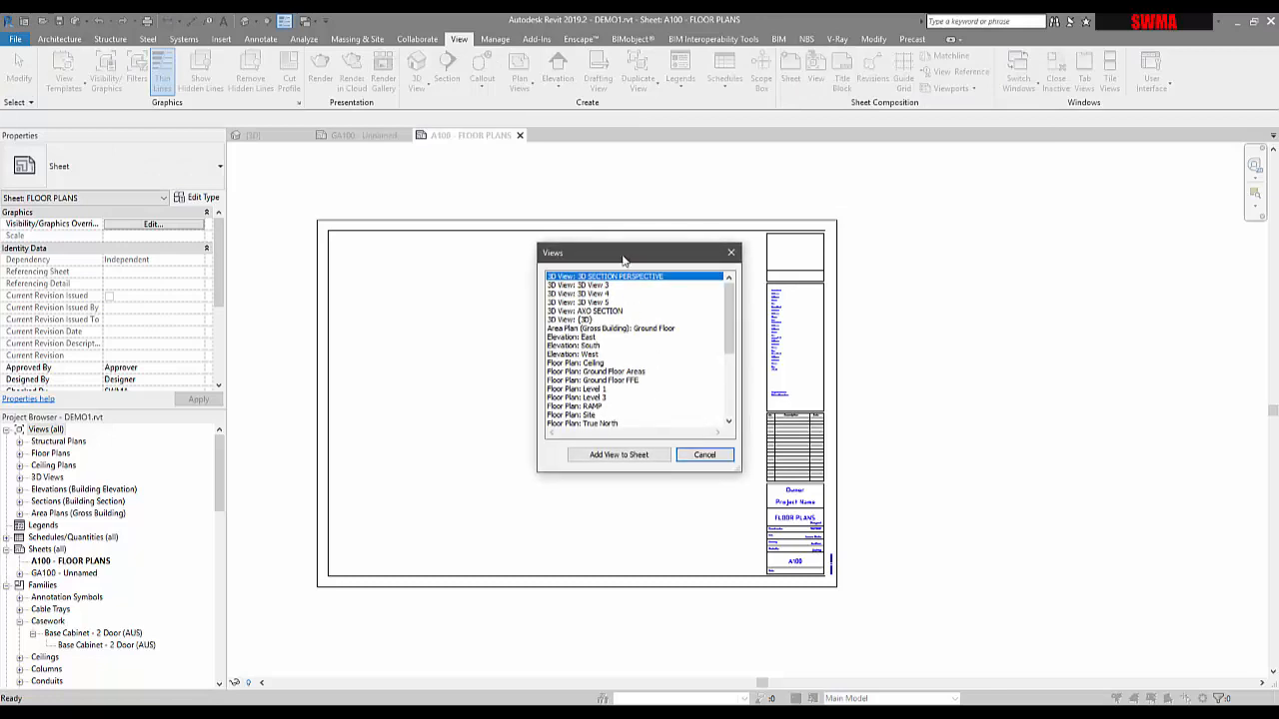
left_click_drag(623, 260, 732, 232)
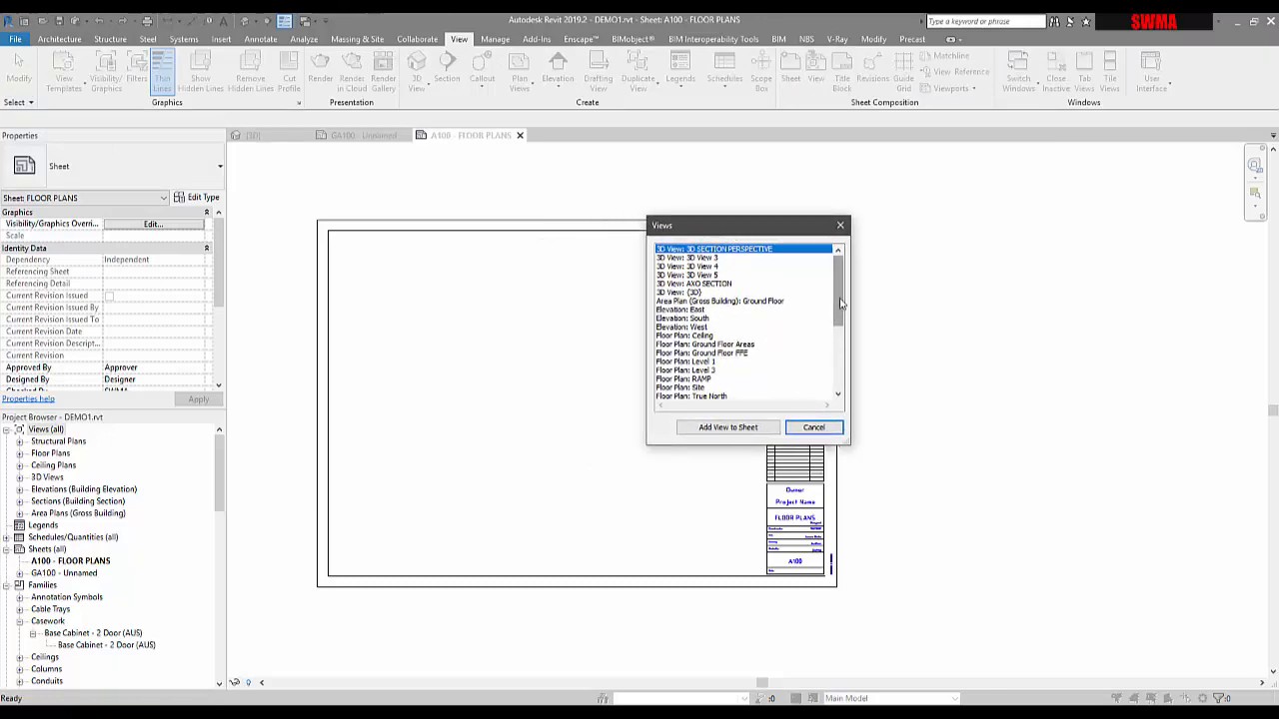
left_click_drag(840, 304, 851, 392)
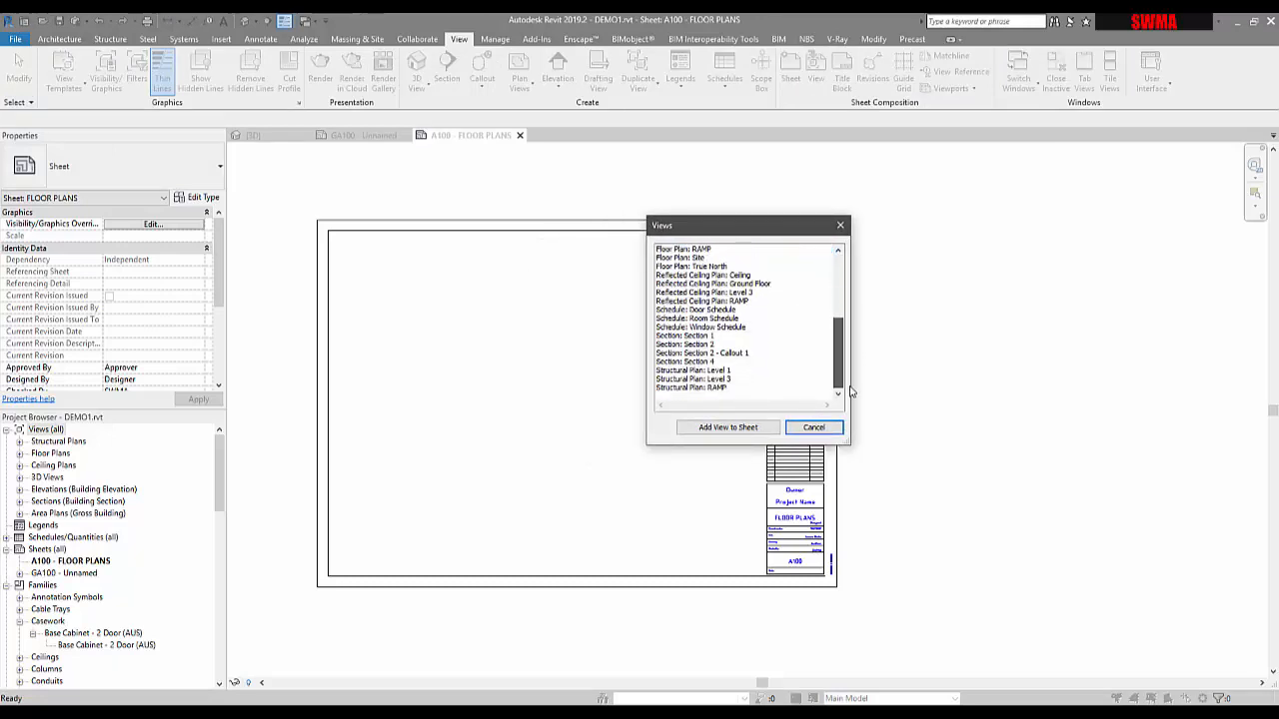
left_click(749, 286)
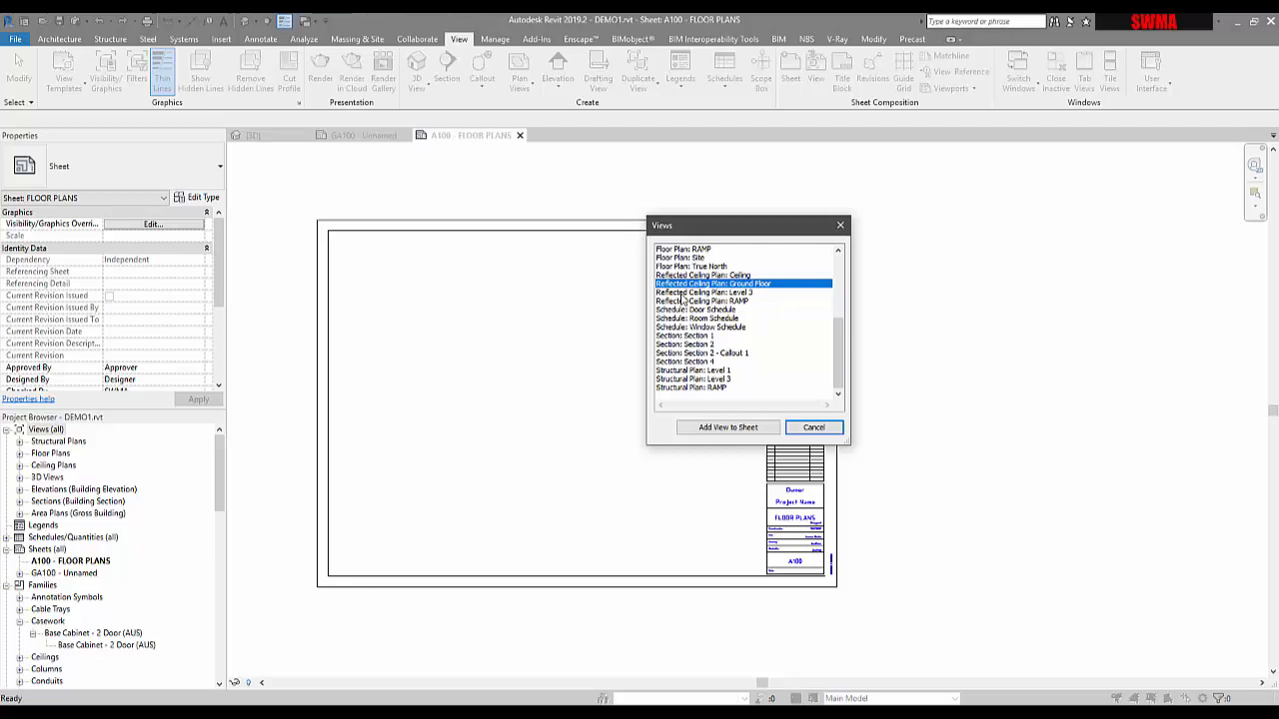
scroll(692, 291, "up", 2)
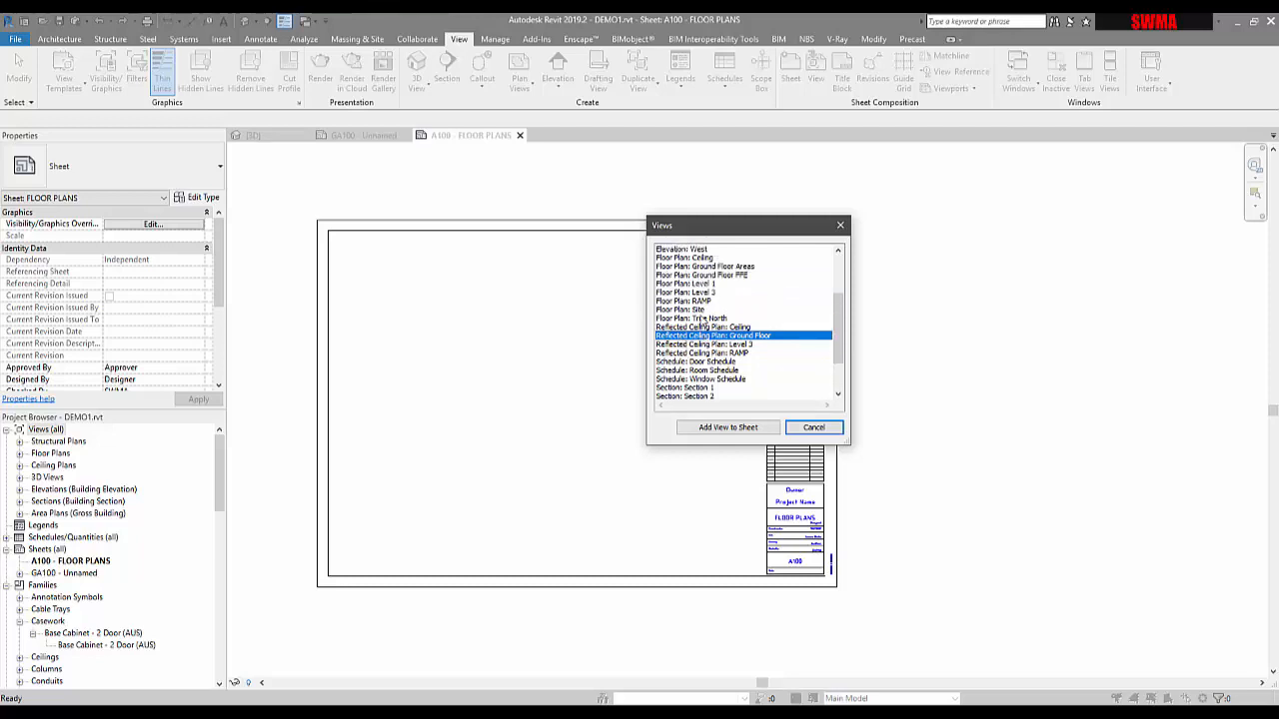
left_click(676, 284)
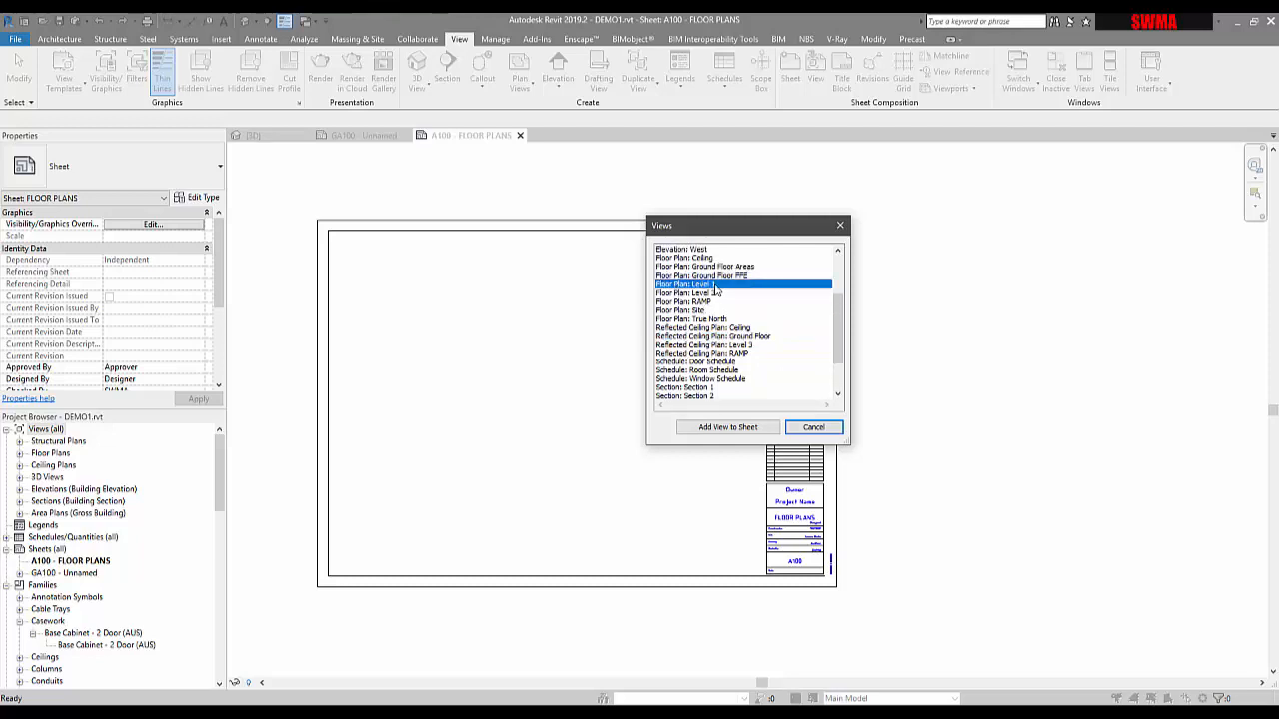
scroll(694, 271, "up", 2)
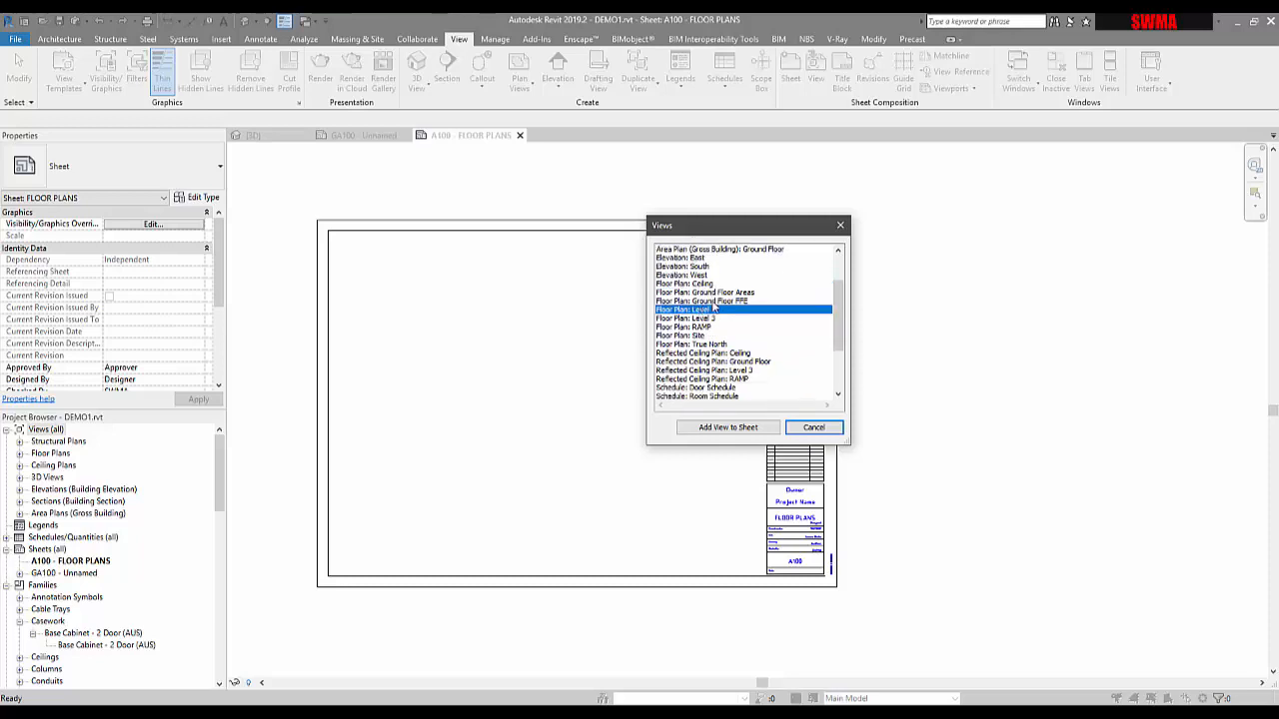
left_click(713, 291)
left_click(701, 311)
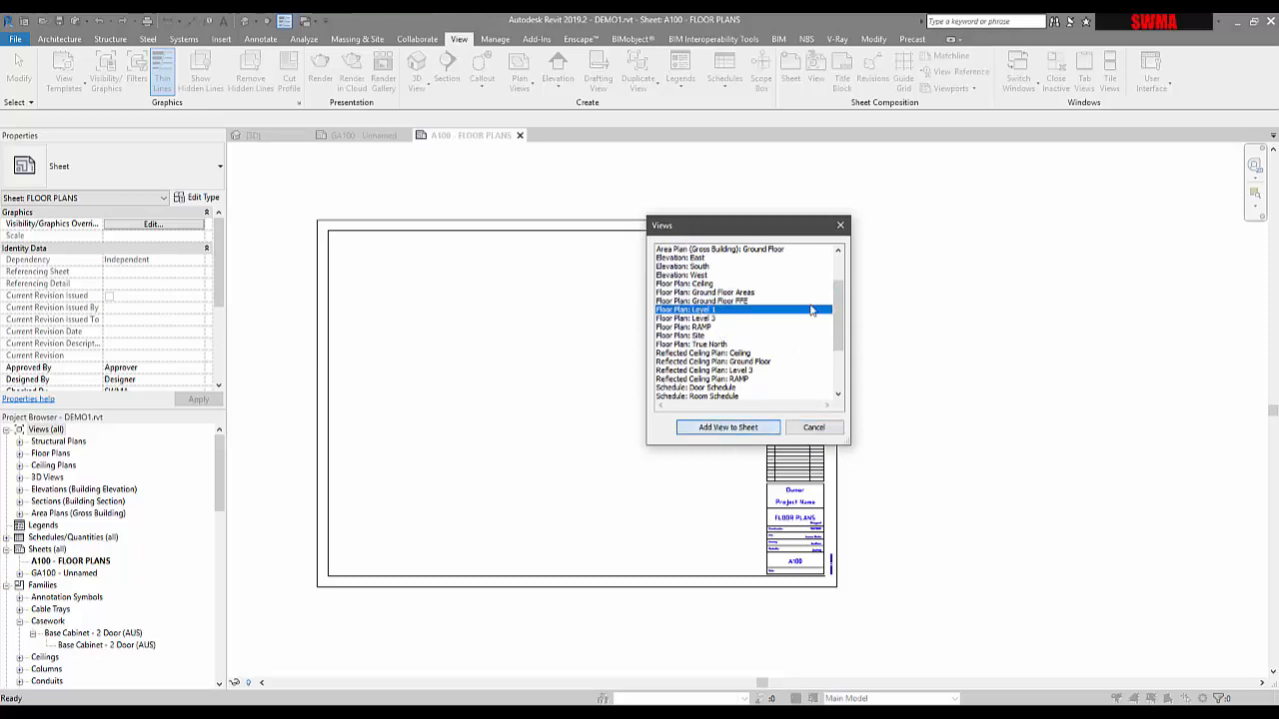
double_click(811, 311)
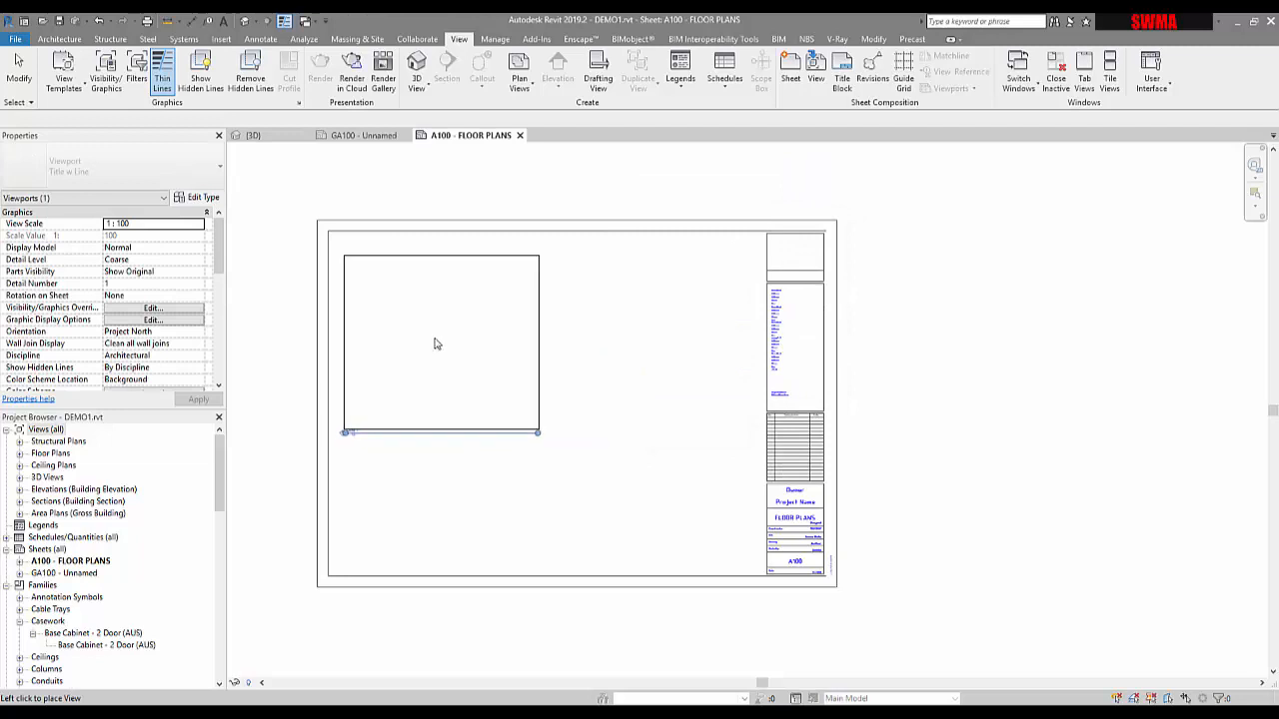
left_click(434, 343)
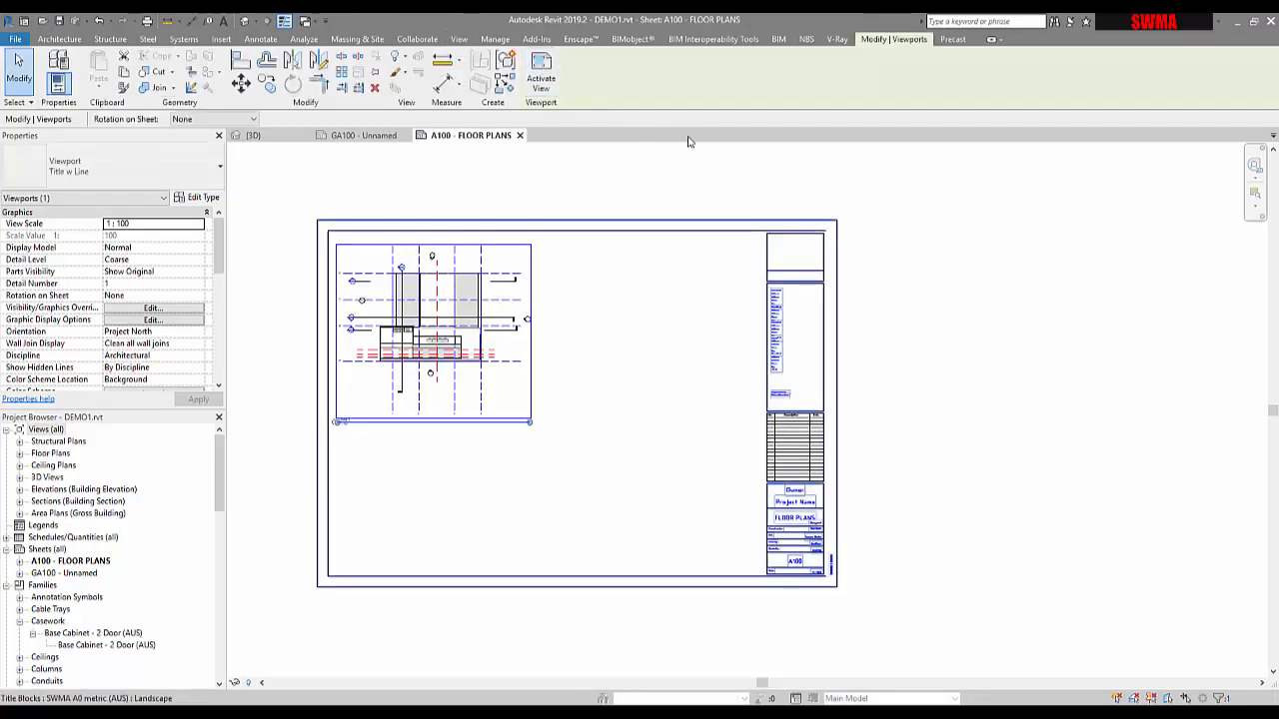
key("Escape")
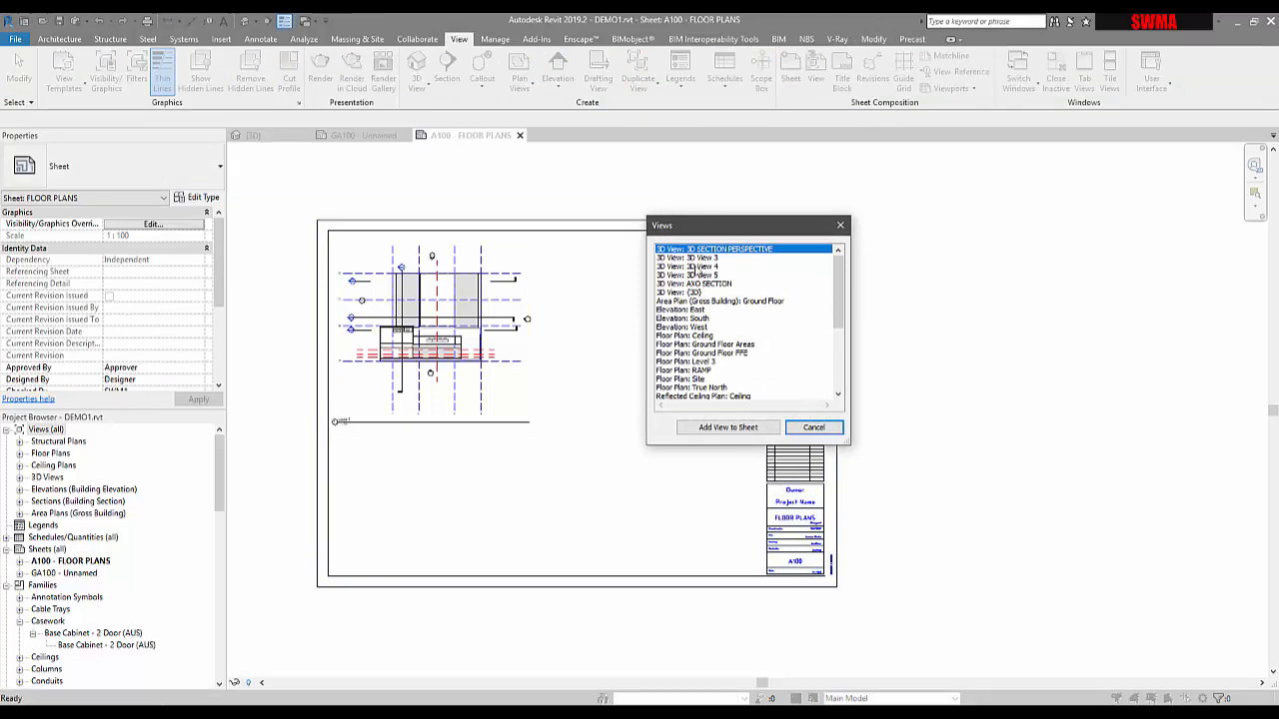
left_click(697, 336)
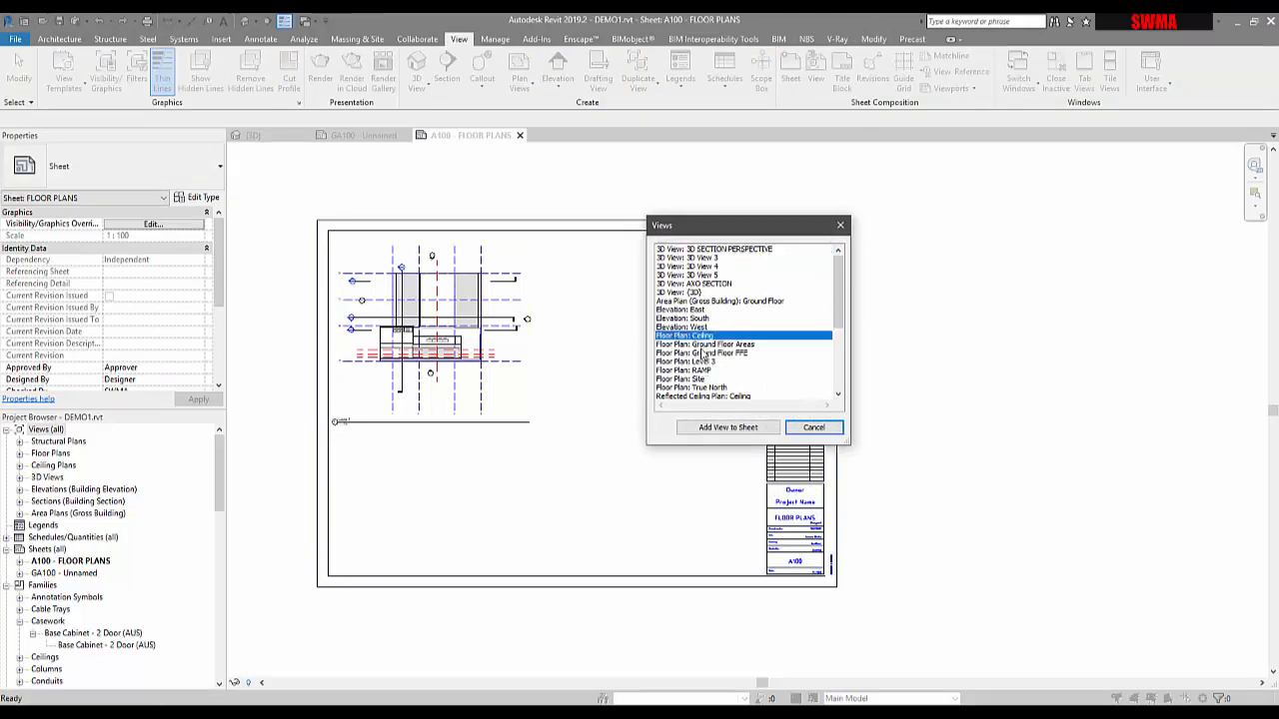
left_click(703, 354)
left_click(708, 345)
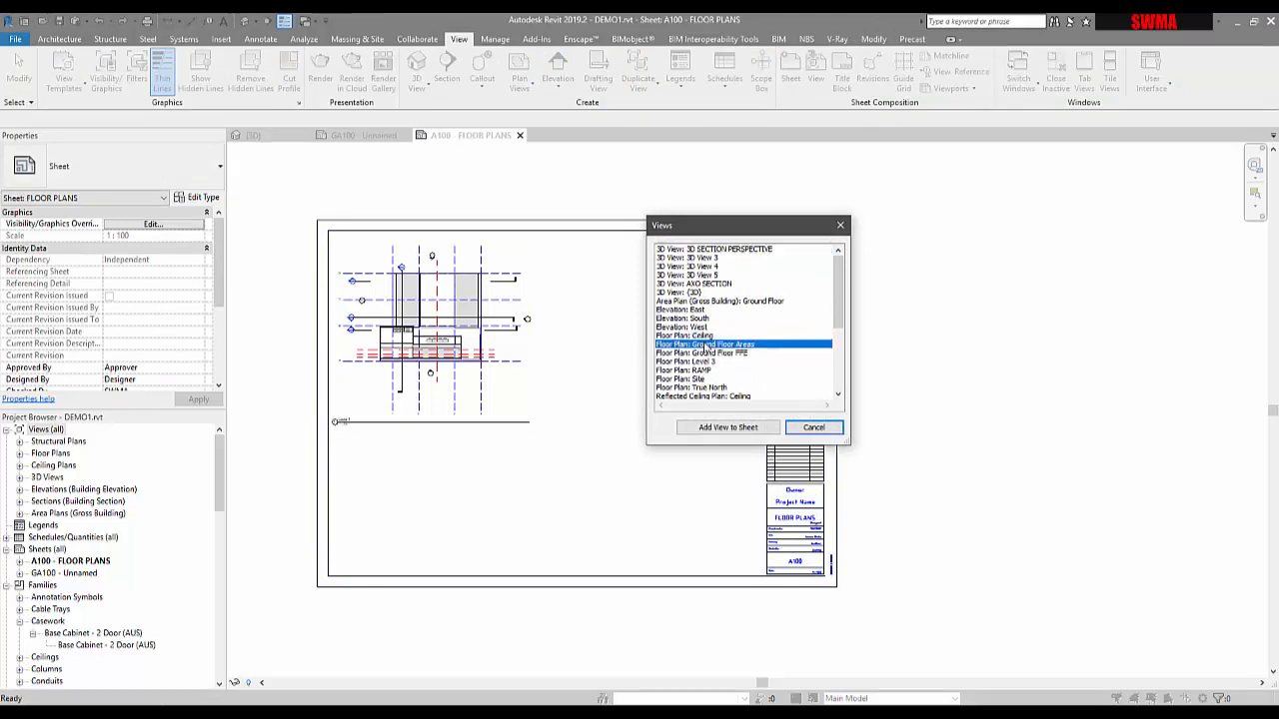
left_click(705, 336)
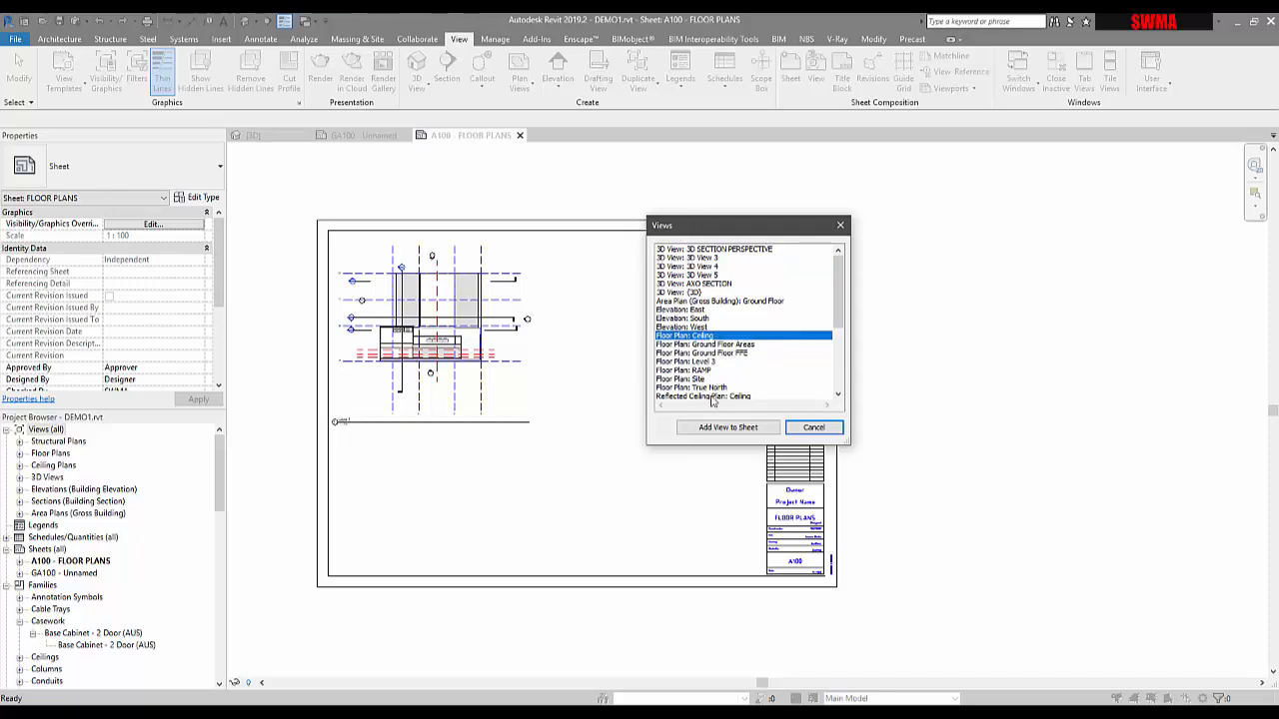
left_click(686, 328)
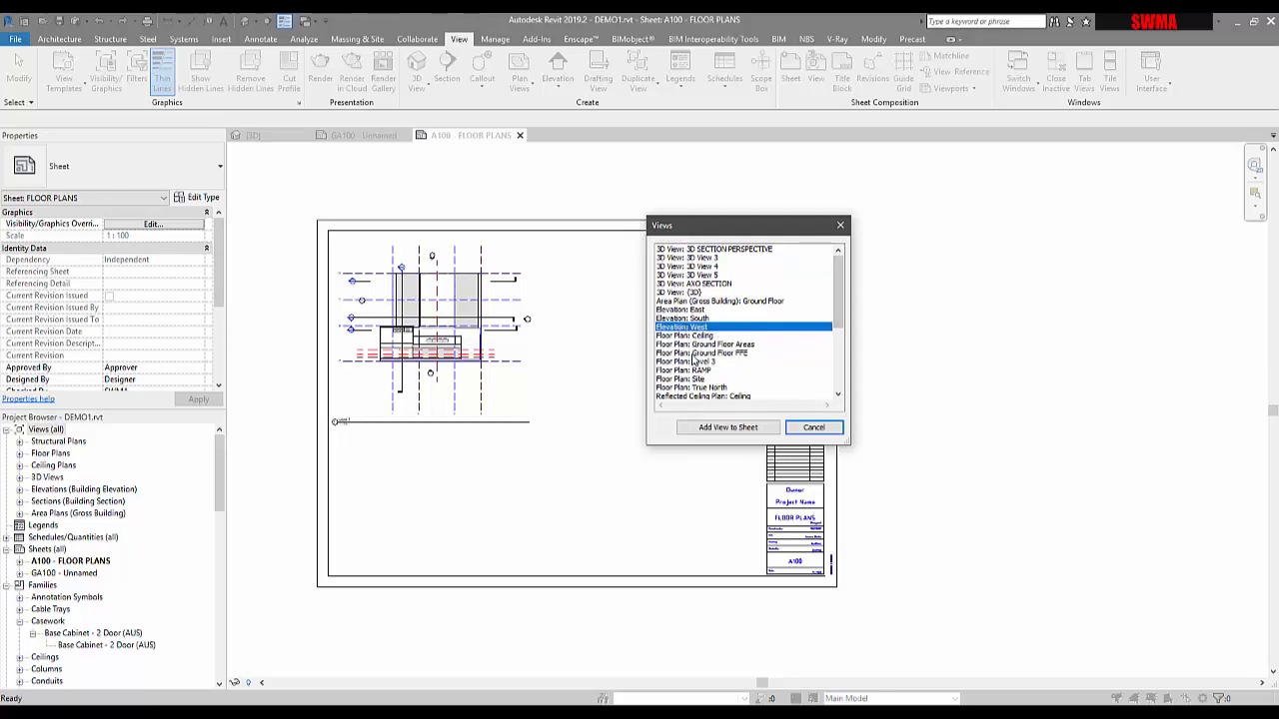
left_click(696, 354)
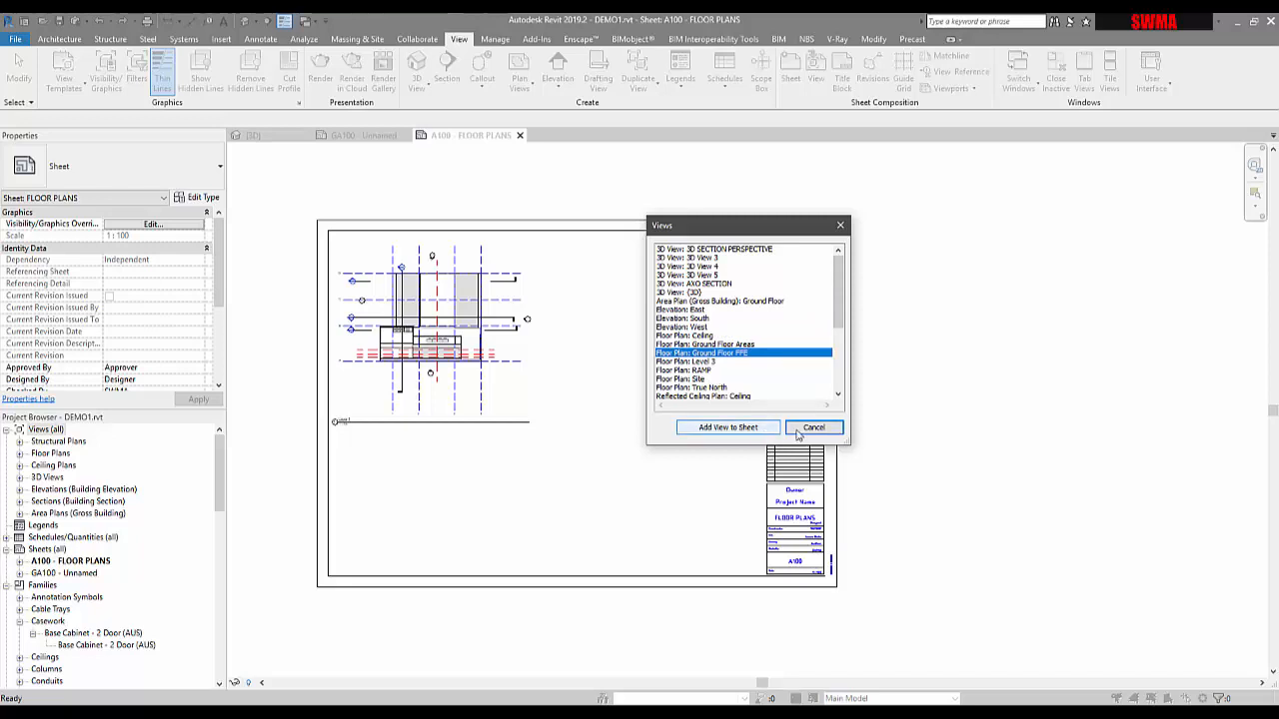
left_click(728, 427)
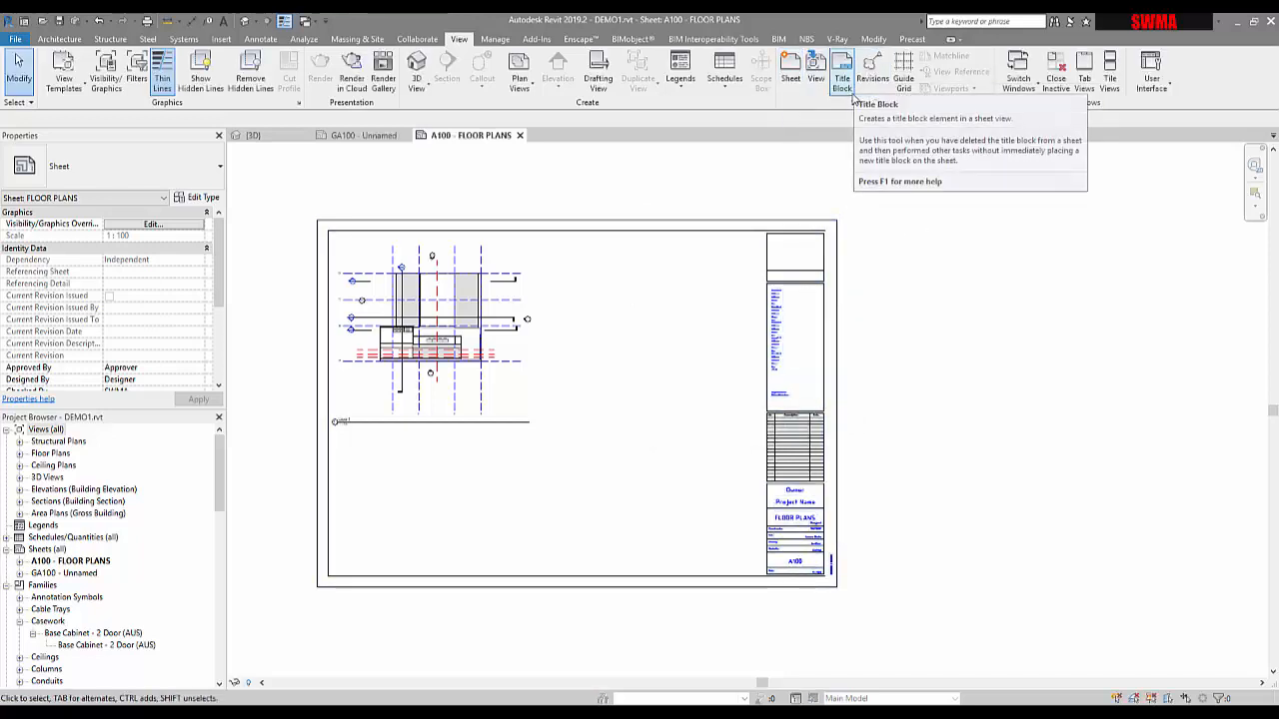
Step: Create a new guide grid named Guide Grid 1 on sheet A100
left_click(904, 82)
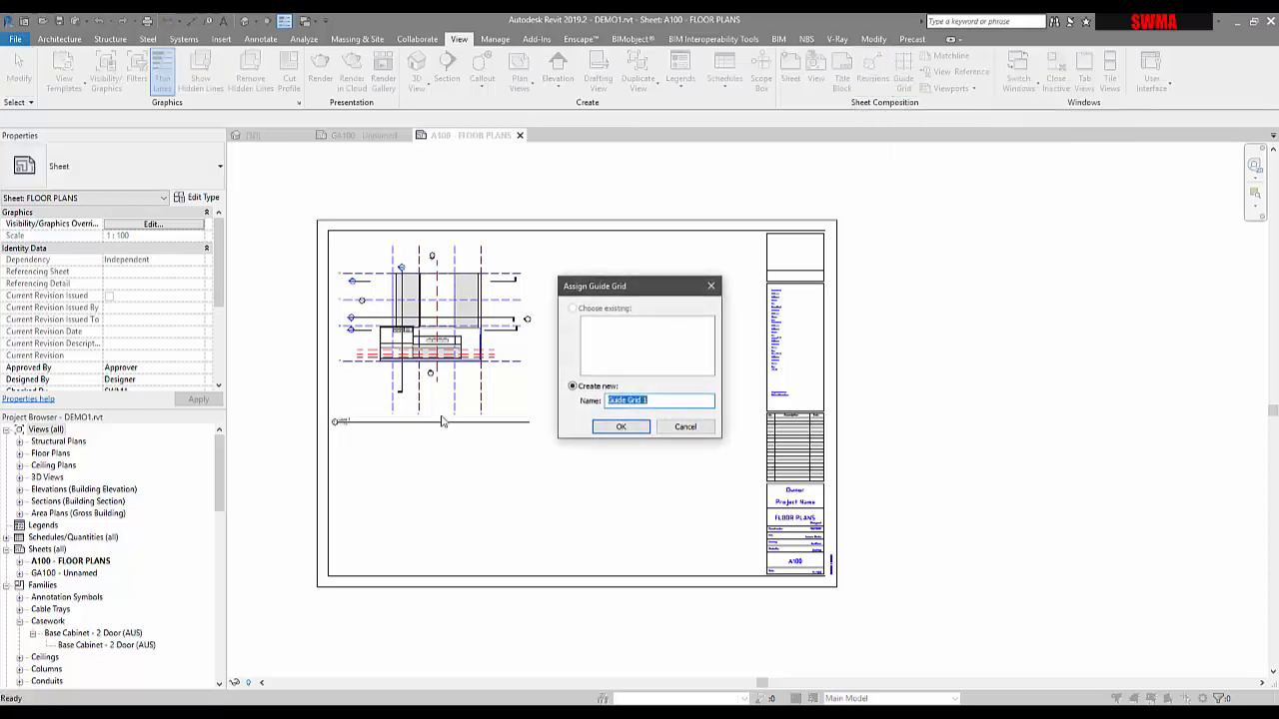
left_click(621, 427)
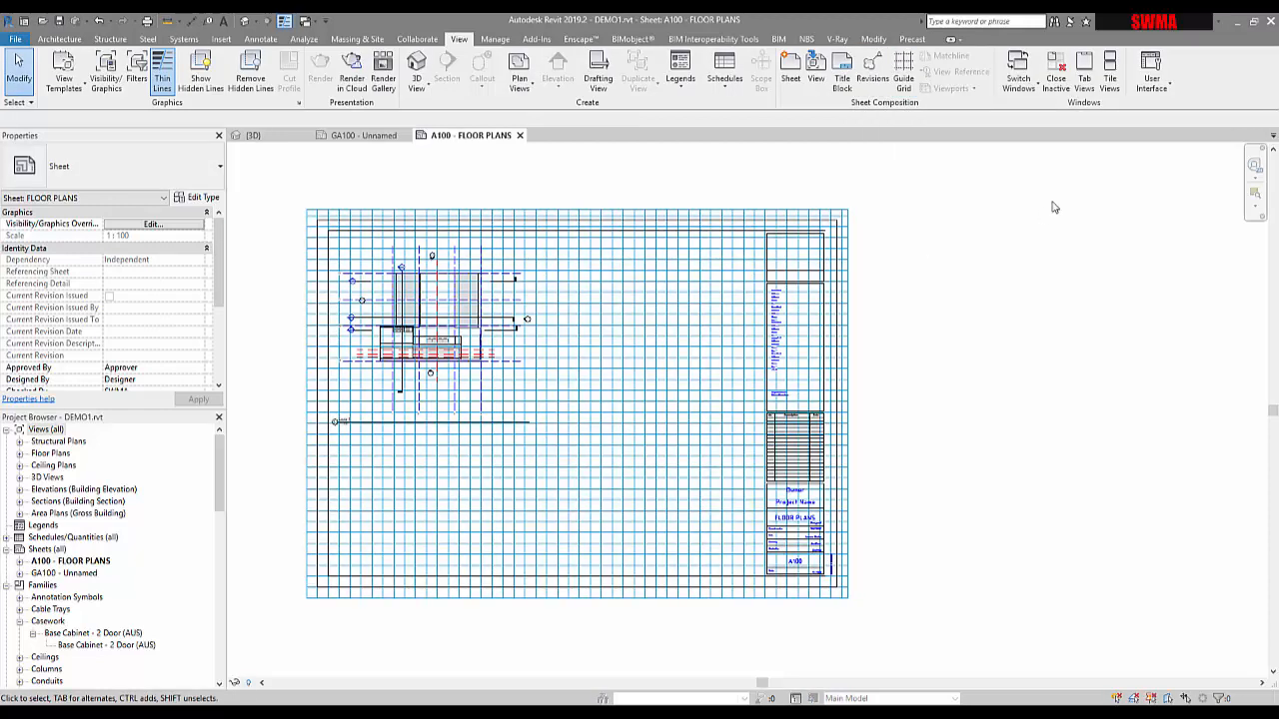
Step: Nudge the Level 1 viewport slightly down and to the right on the sheet, against the guide grid
left_click(382, 320)
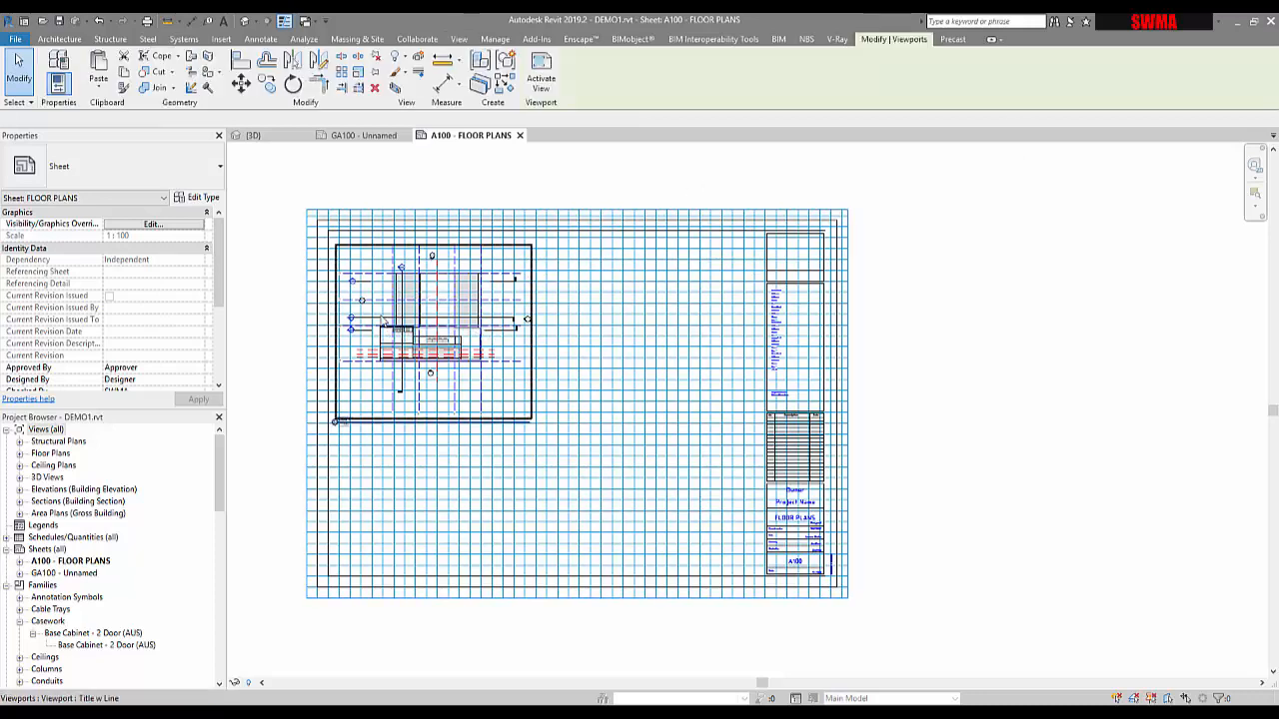
scroll(382, 320, "up", 1)
scroll(381, 320, "up", 1)
scroll(306, 311, "down", 1)
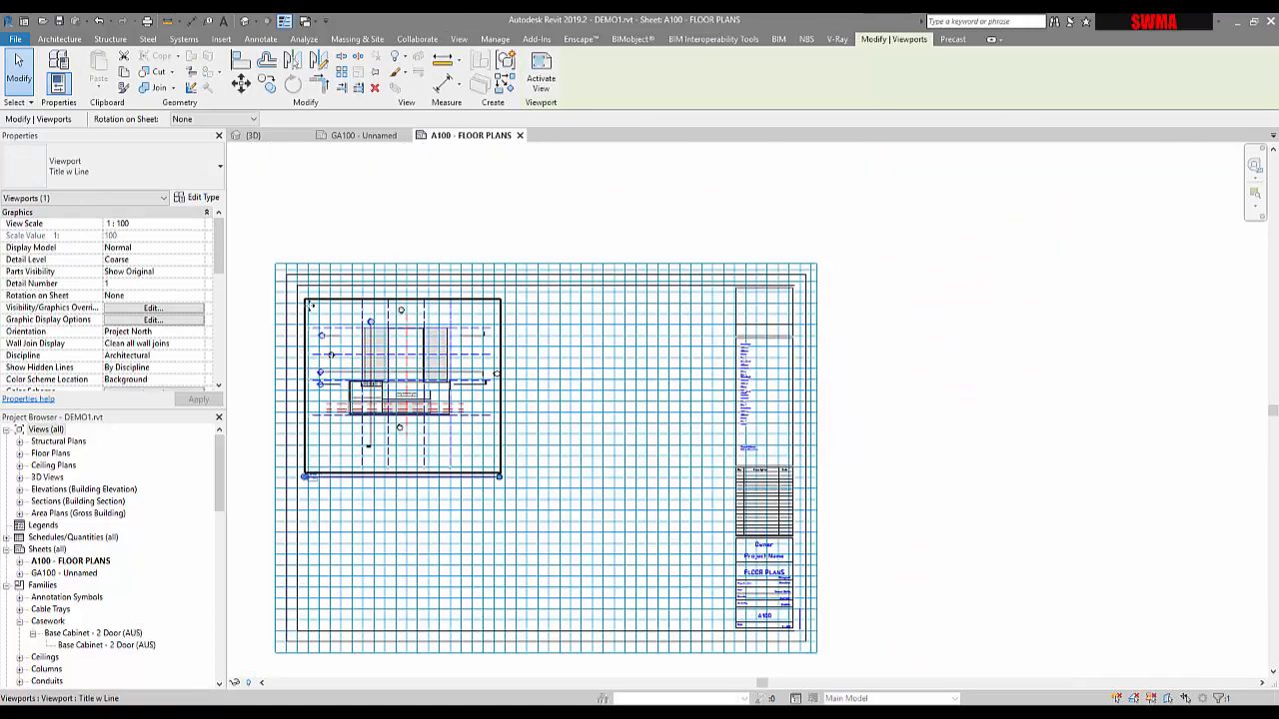
scroll(306, 311, "up", 1)
mouse_move(305, 311)
left_mouse_down()
mouse_move(326, 345)
mouse_move(316, 318)
left_mouse_up()
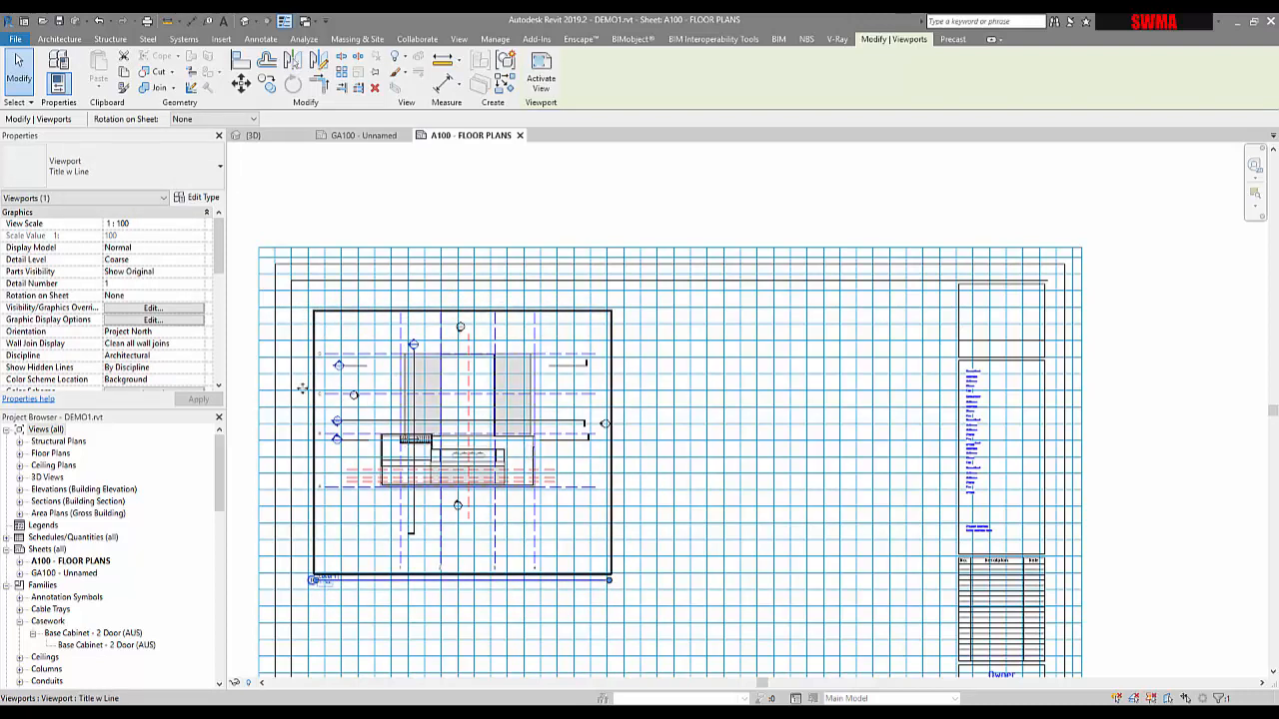
key("Escape")
Step: Try a guide spacing of 20 mm on the guide grid and settle on 50 mm
left_click(296, 341)
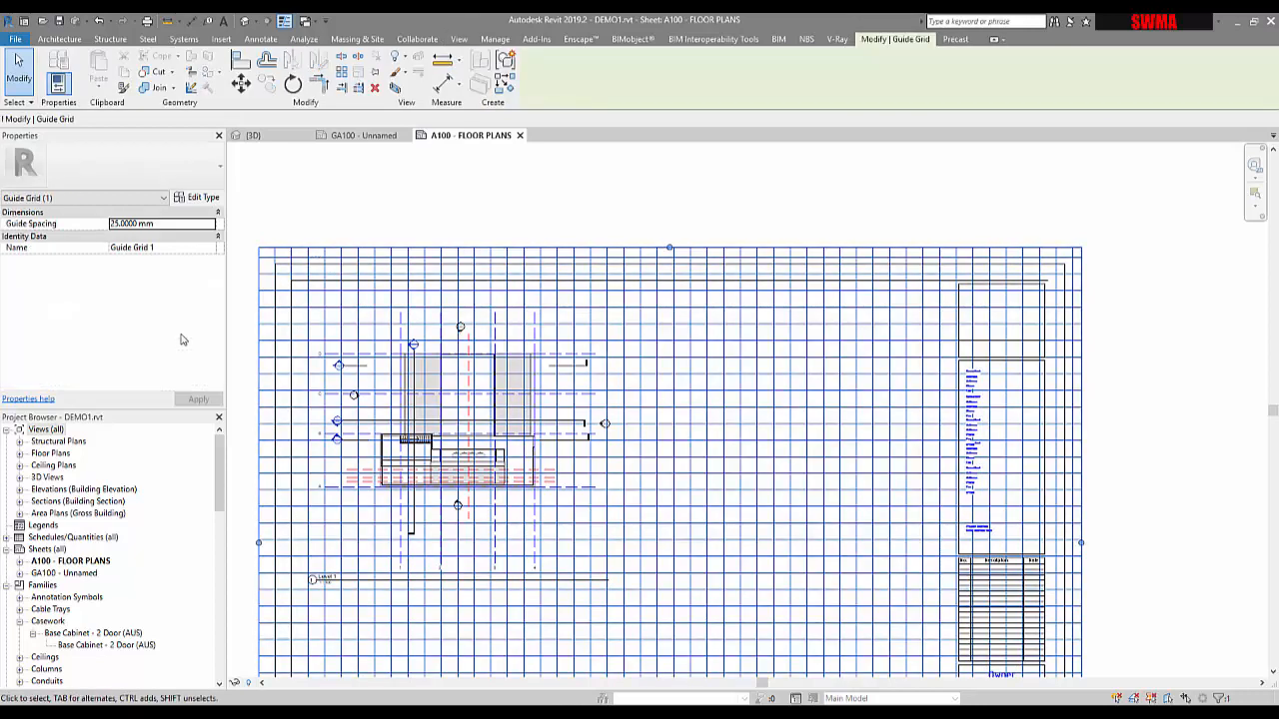
left_click(168, 223)
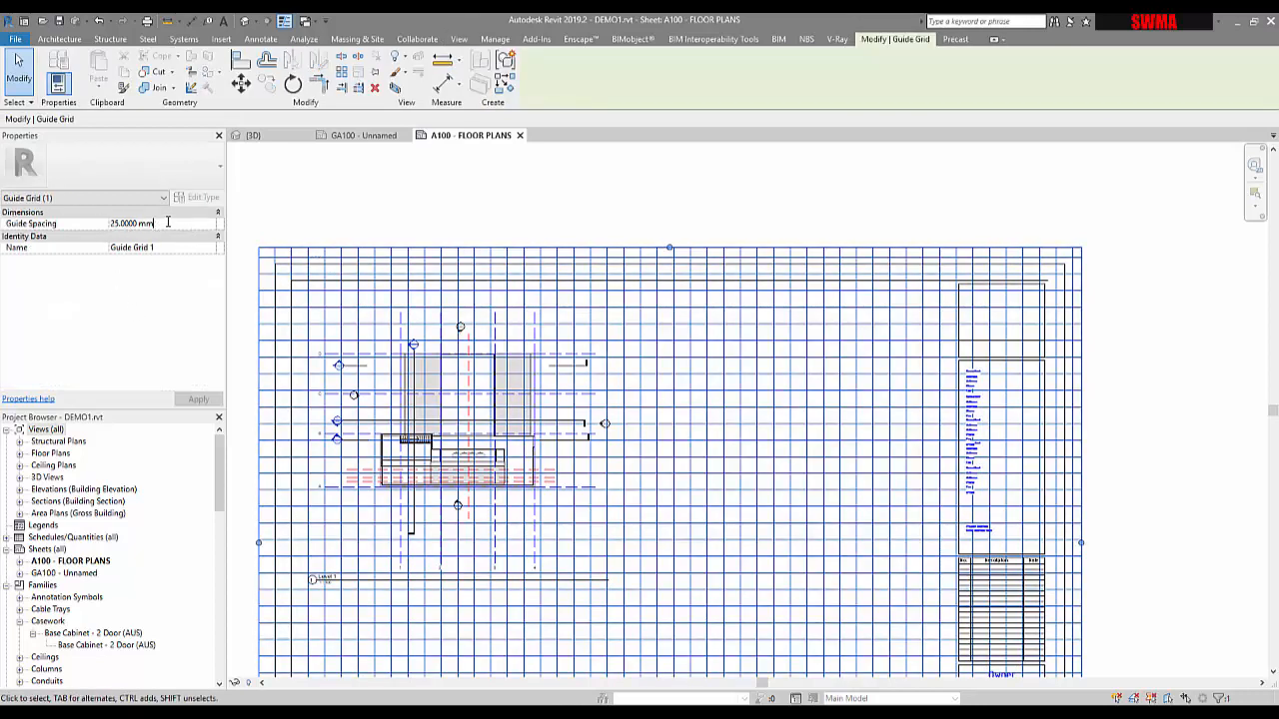
type("20")
key("Return")
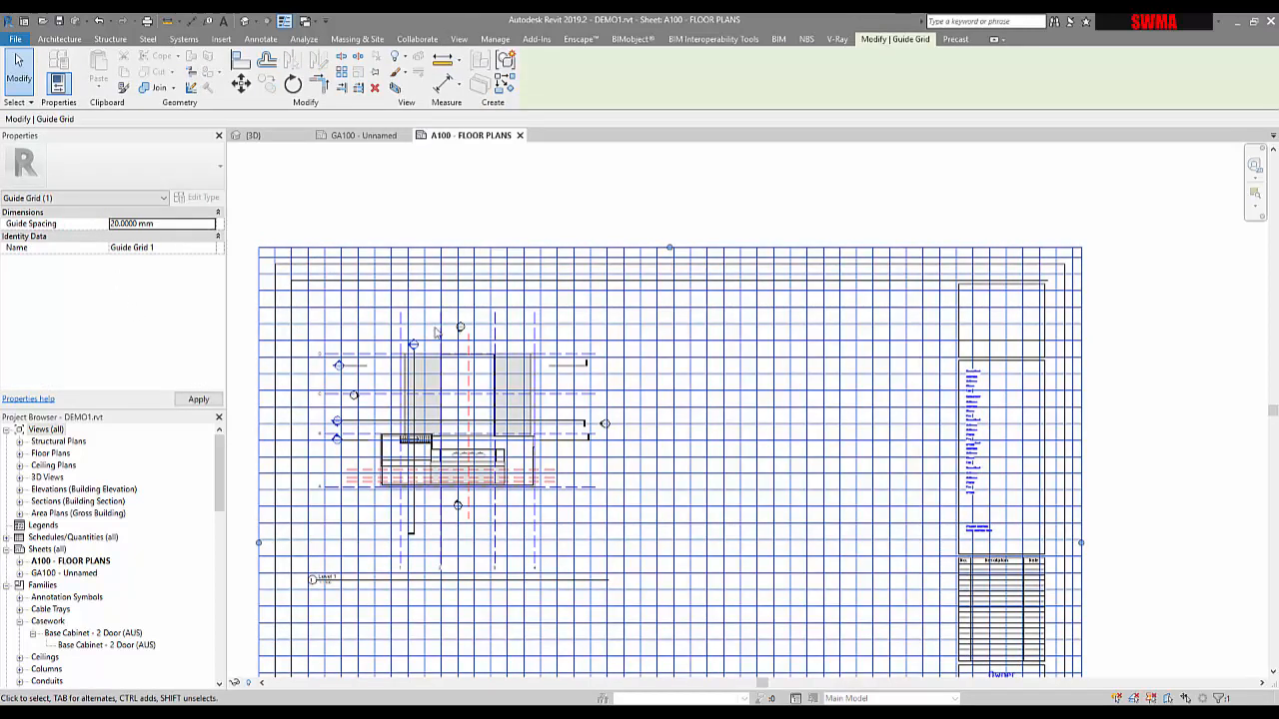
left_click(175, 224)
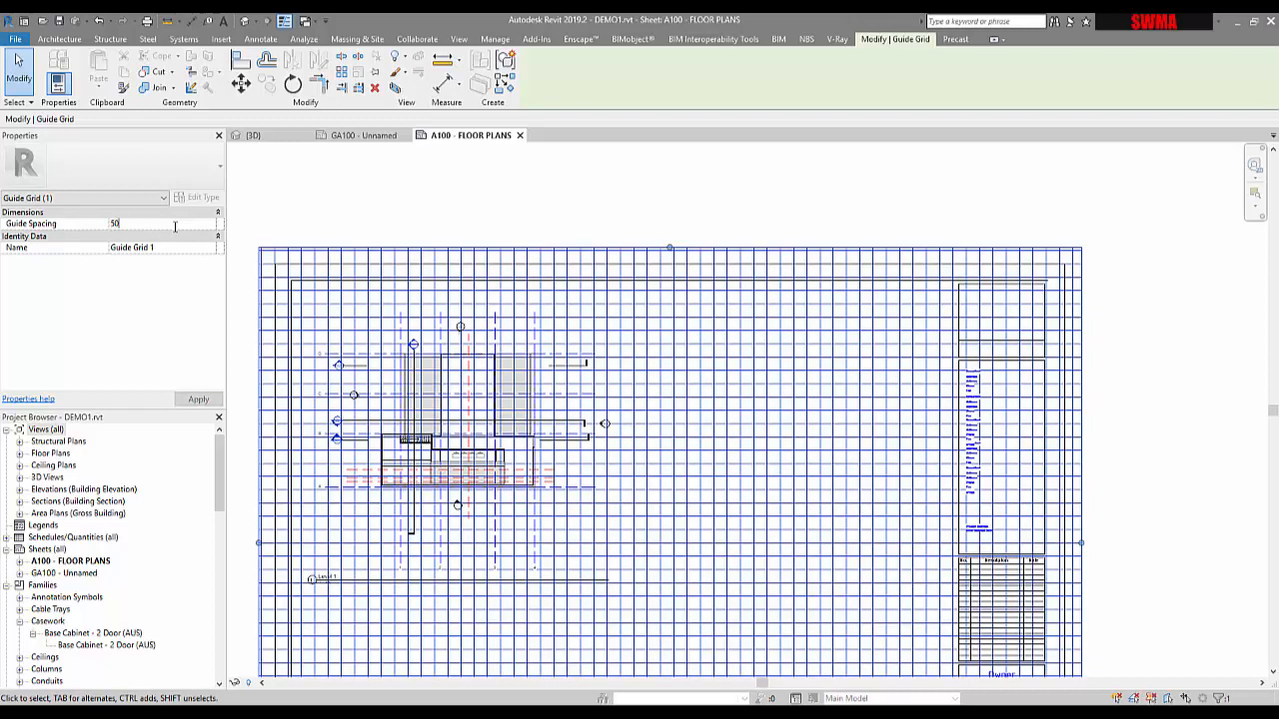
type("50")
key("Return")
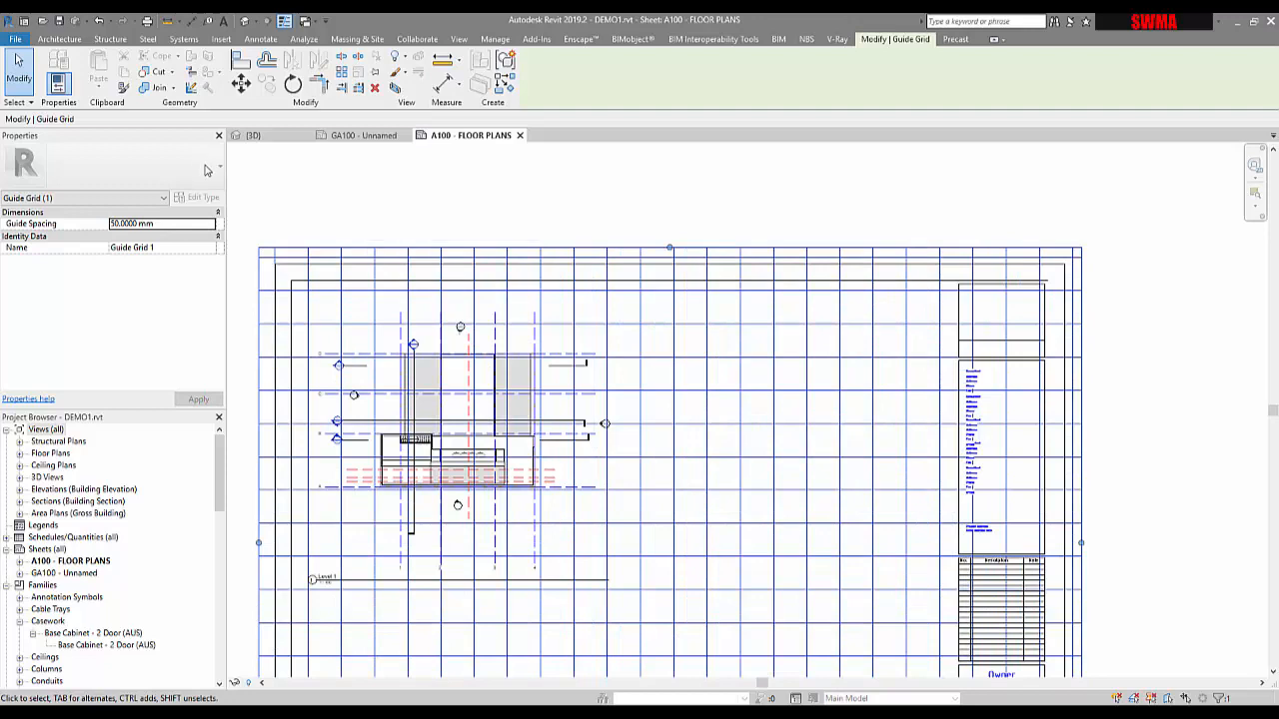
left_click(249, 231)
left_click(262, 250)
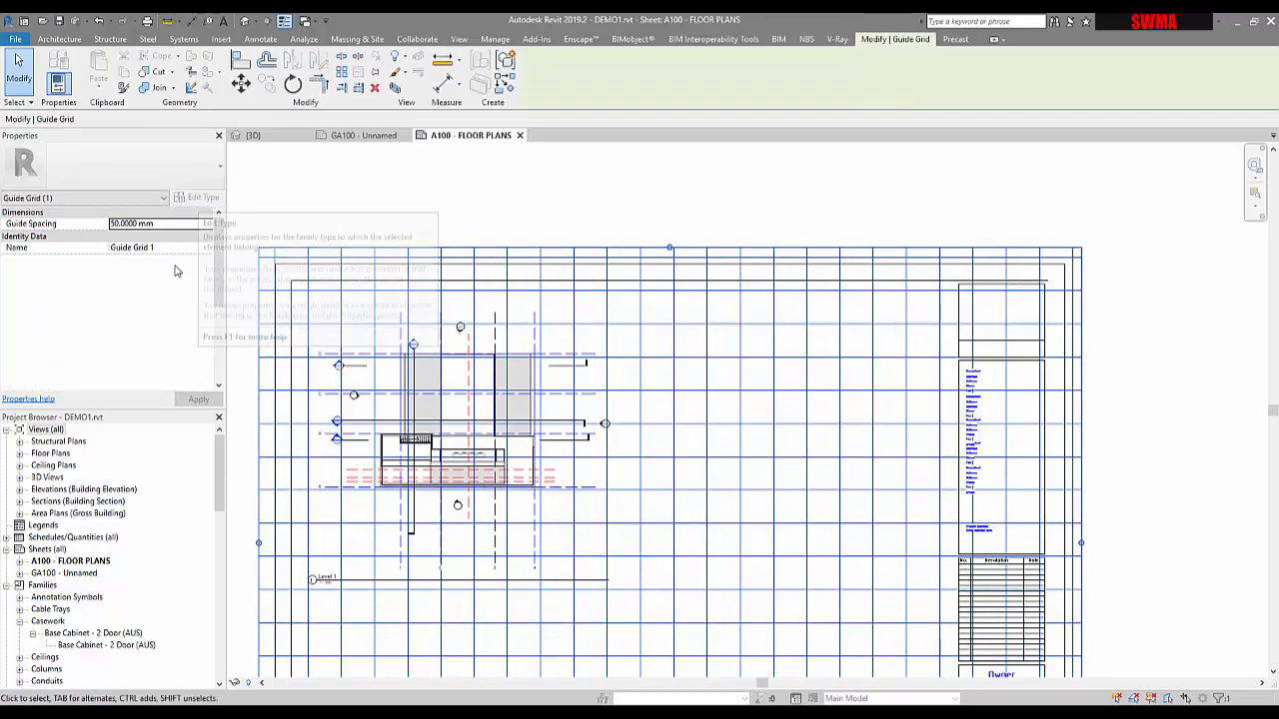
Step: Move the Level 1 viewport from the intersection of its gridline D and first vertical gridline onto a nearby guide grid intersection up and to the left
scroll(373, 318, "up", 4)
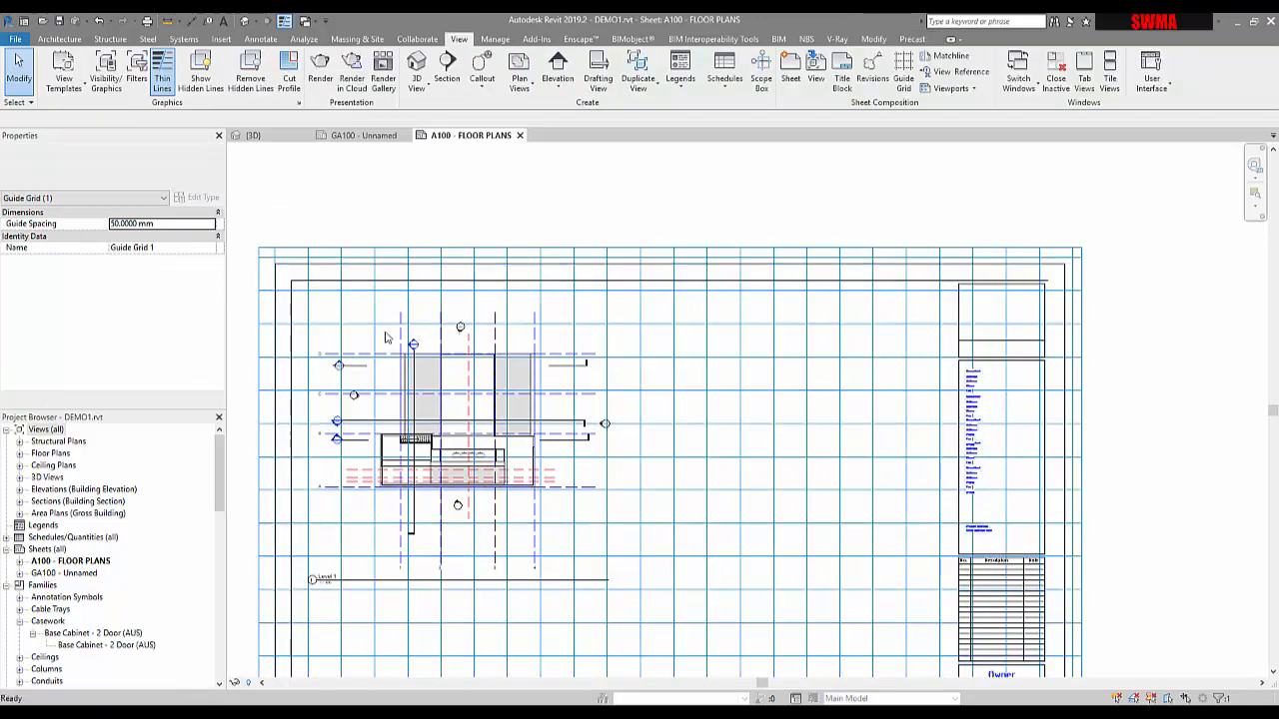
left_click(389, 391)
scroll(389, 392, "down", 3)
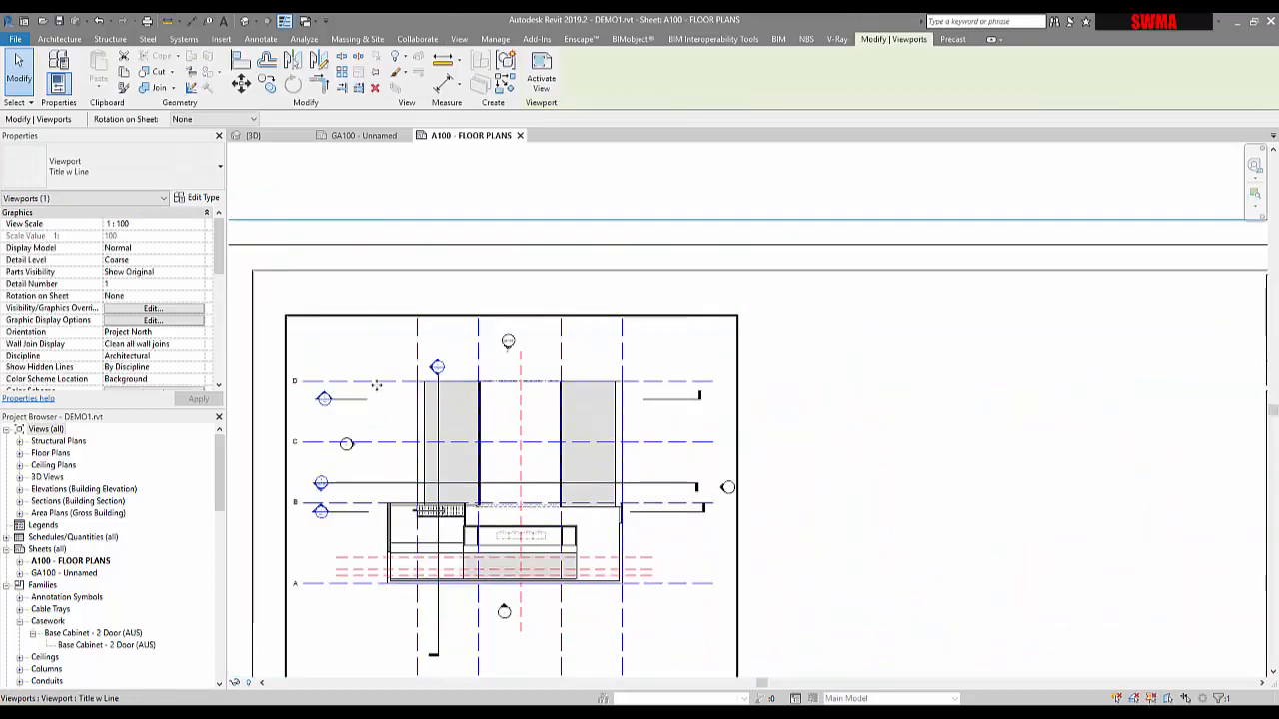
scroll(383, 389, "up", 2)
key("v")
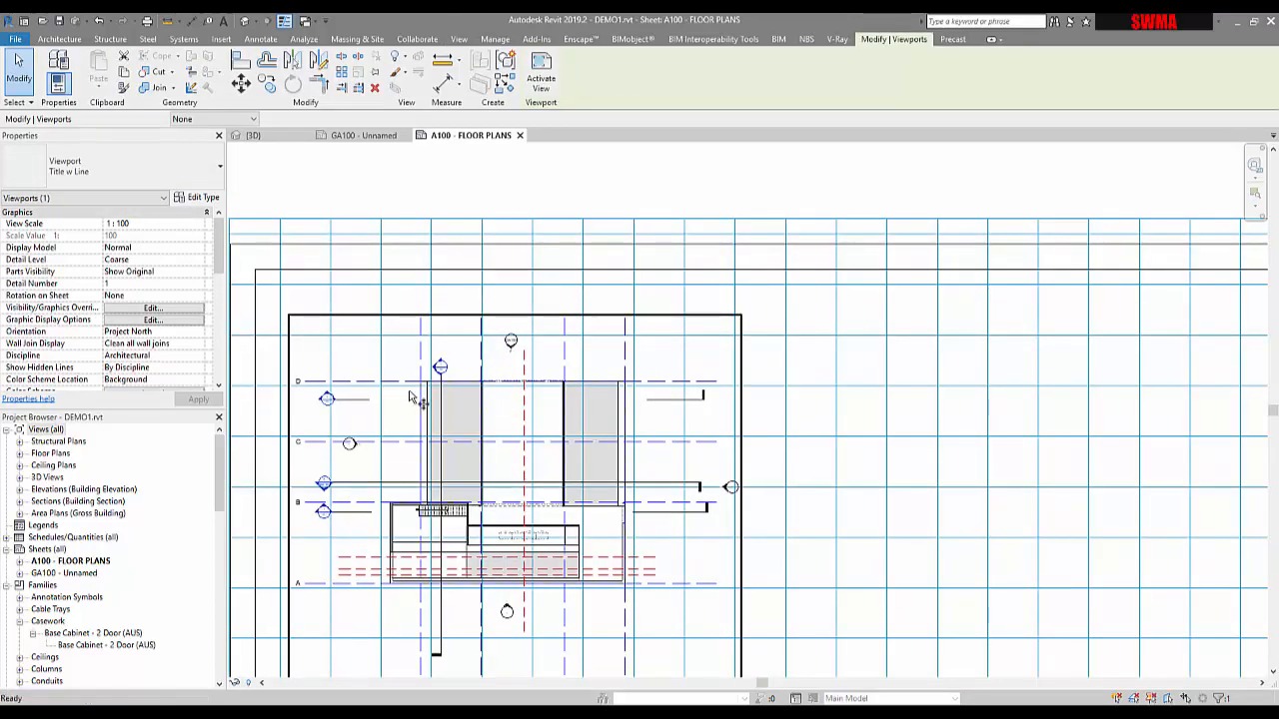
scroll(421, 391, "up", 3)
left_click(421, 374)
scroll(411, 372, "down", 2)
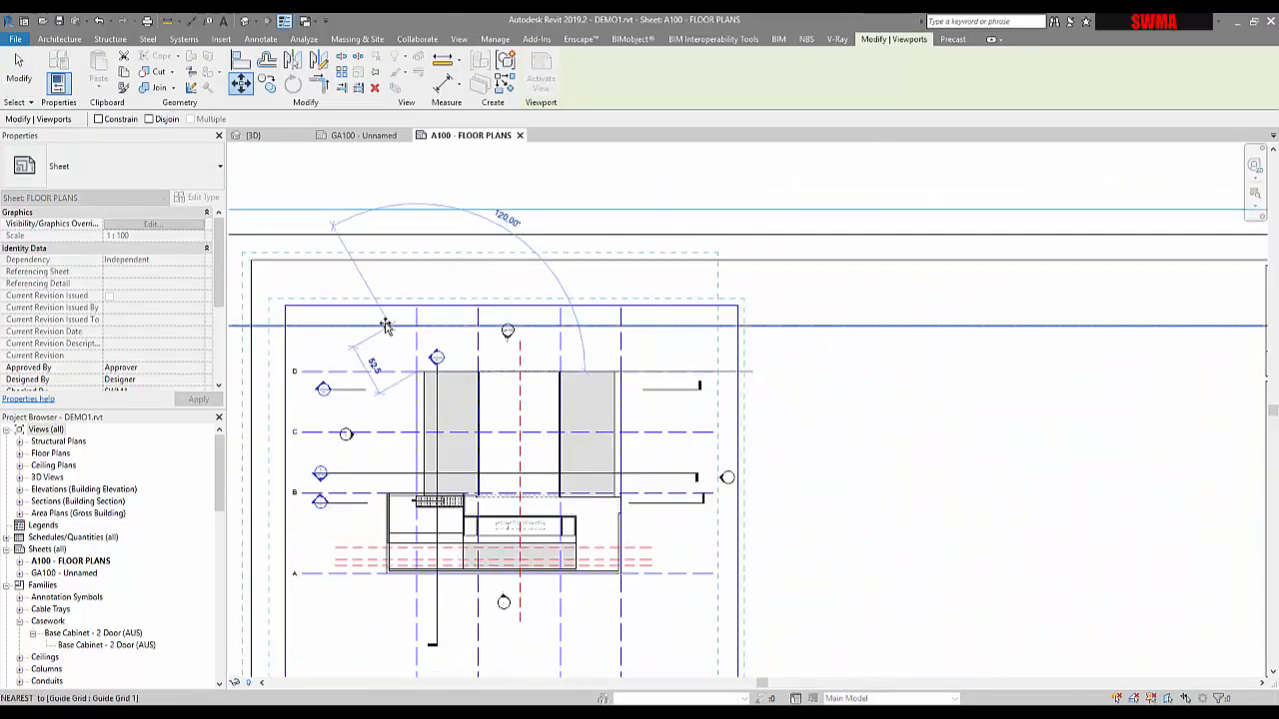
scroll(325, 340, "up", 4)
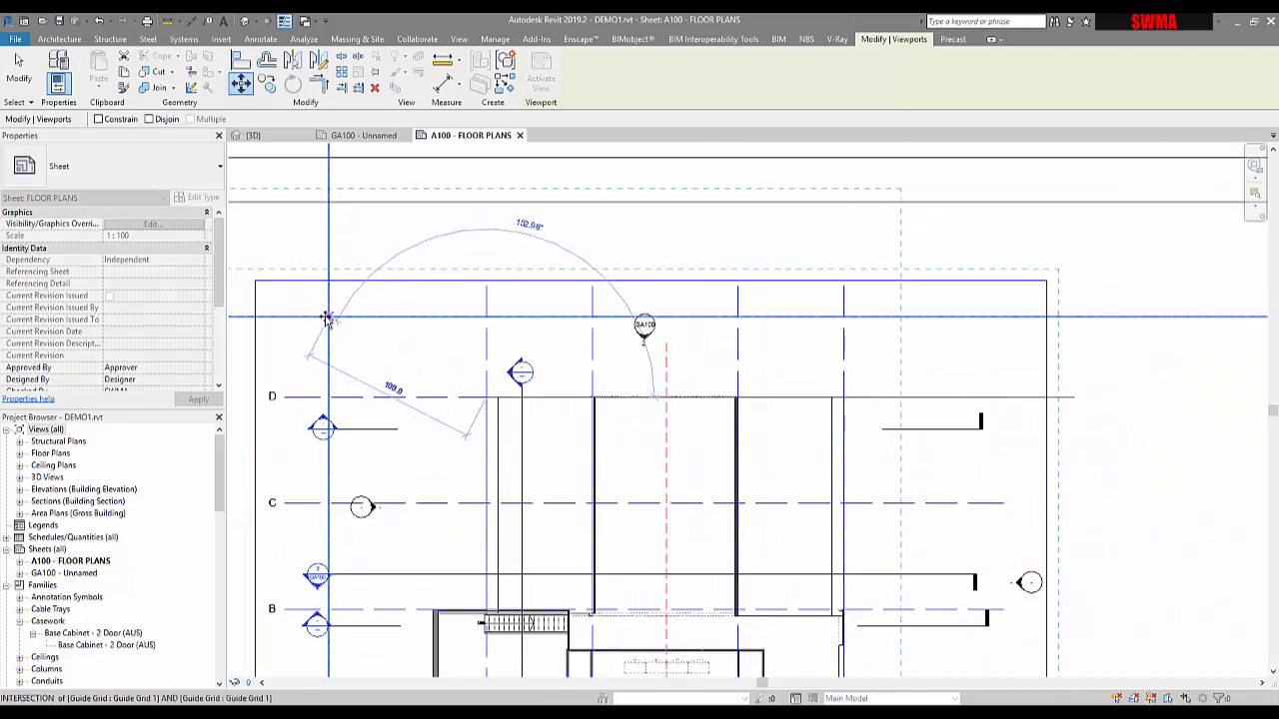
left_click(327, 317)
scroll(521, 330, "down", 5)
key("Escape")
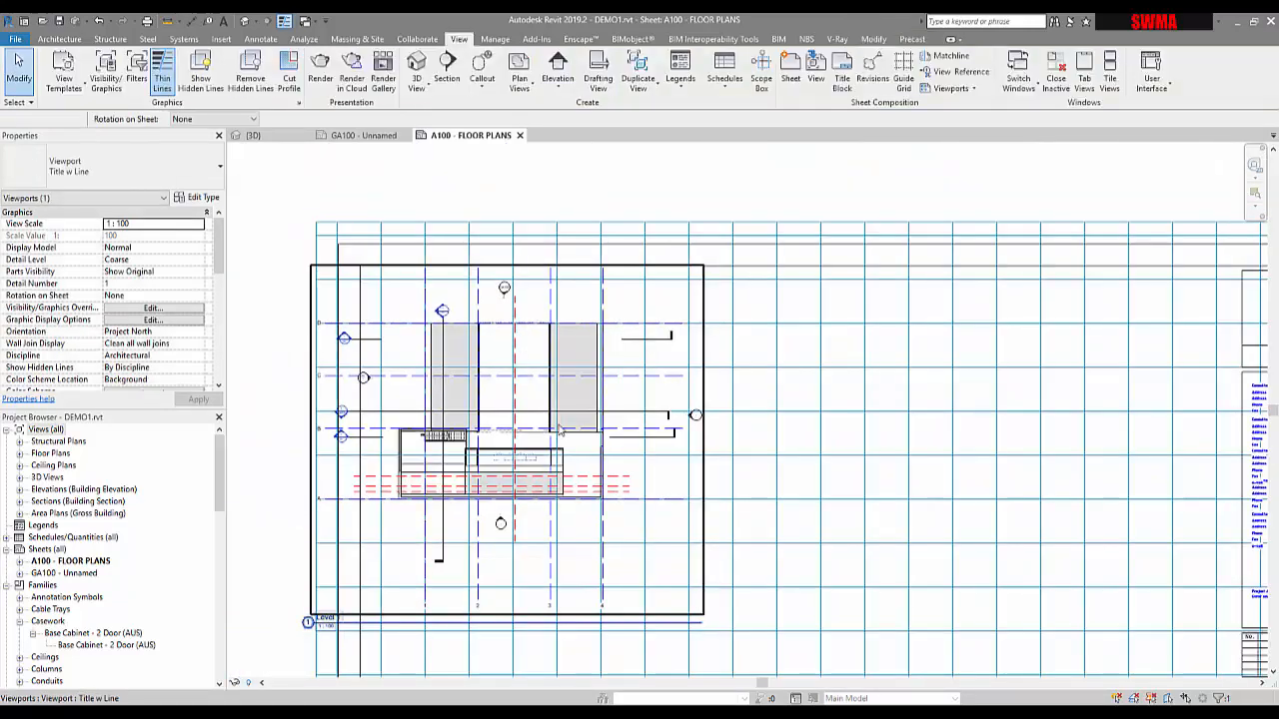
Step: Hide the guide grid on sheet A100 by category
middle_click_drag(340, 467, 375, 390)
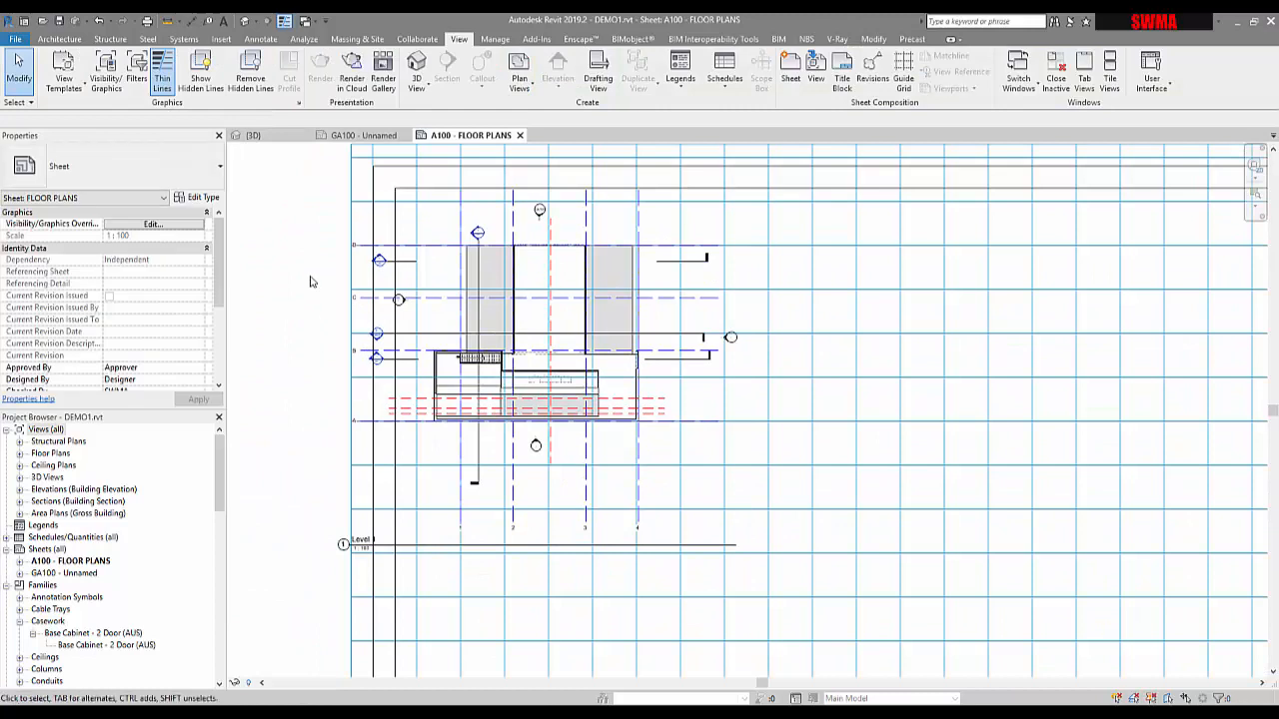
middle_click_drag(349, 280, 336, 395)
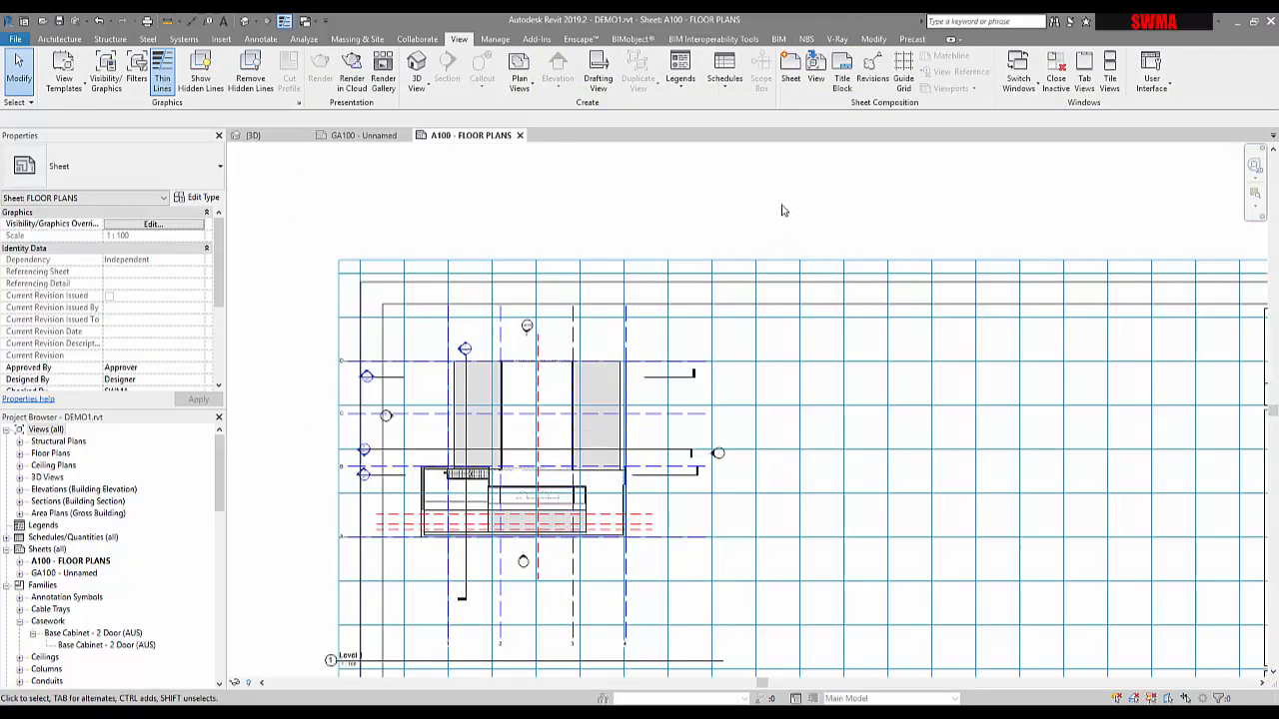
left_click(867, 271)
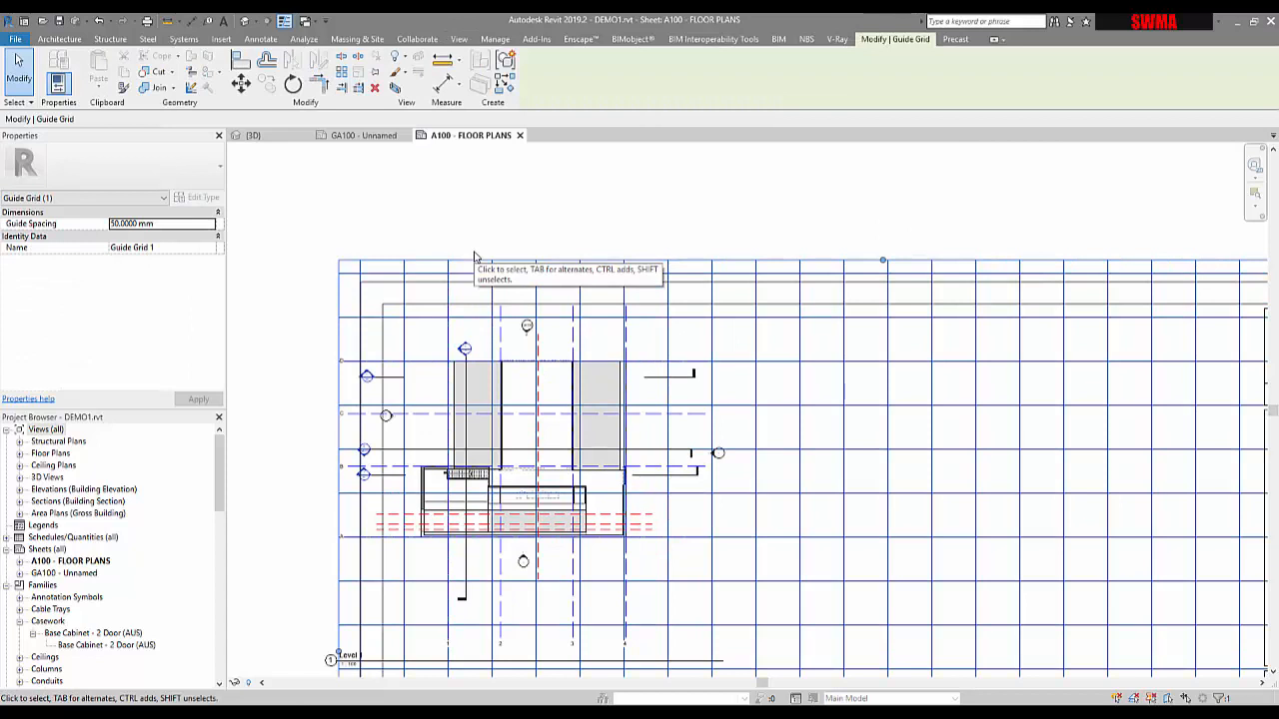
right_click(476, 256)
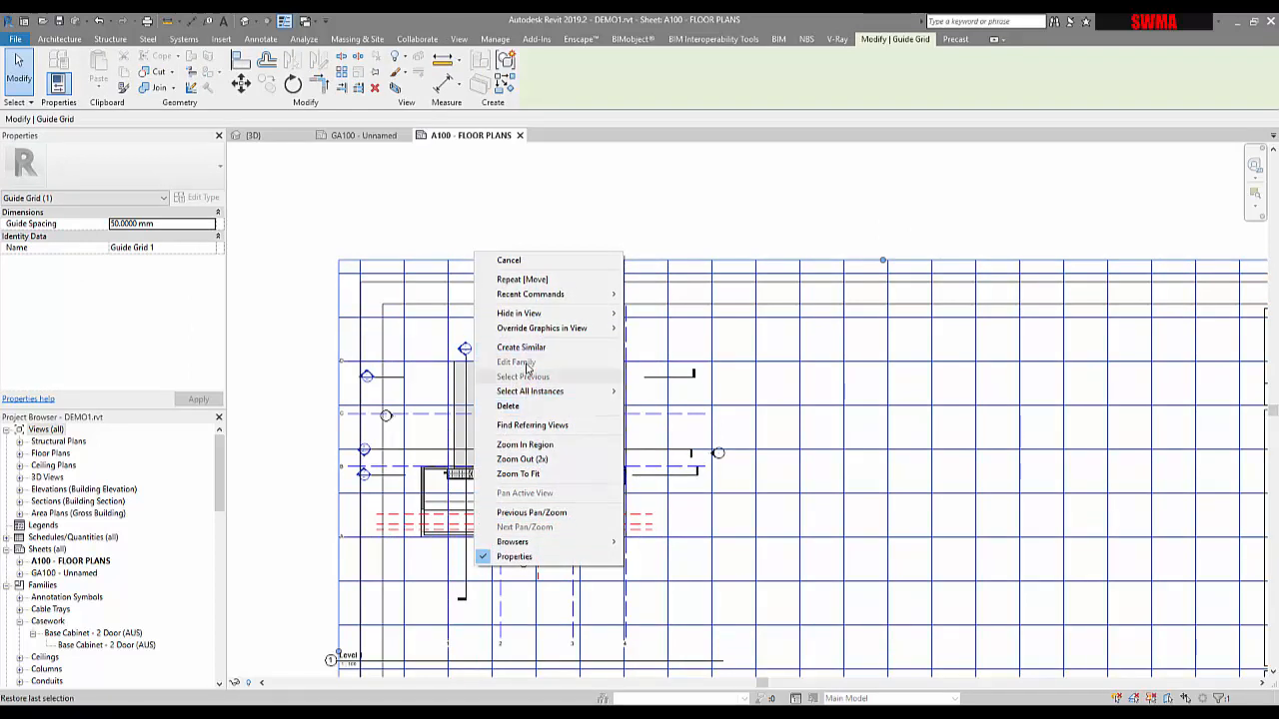
mouse_move(538, 318)
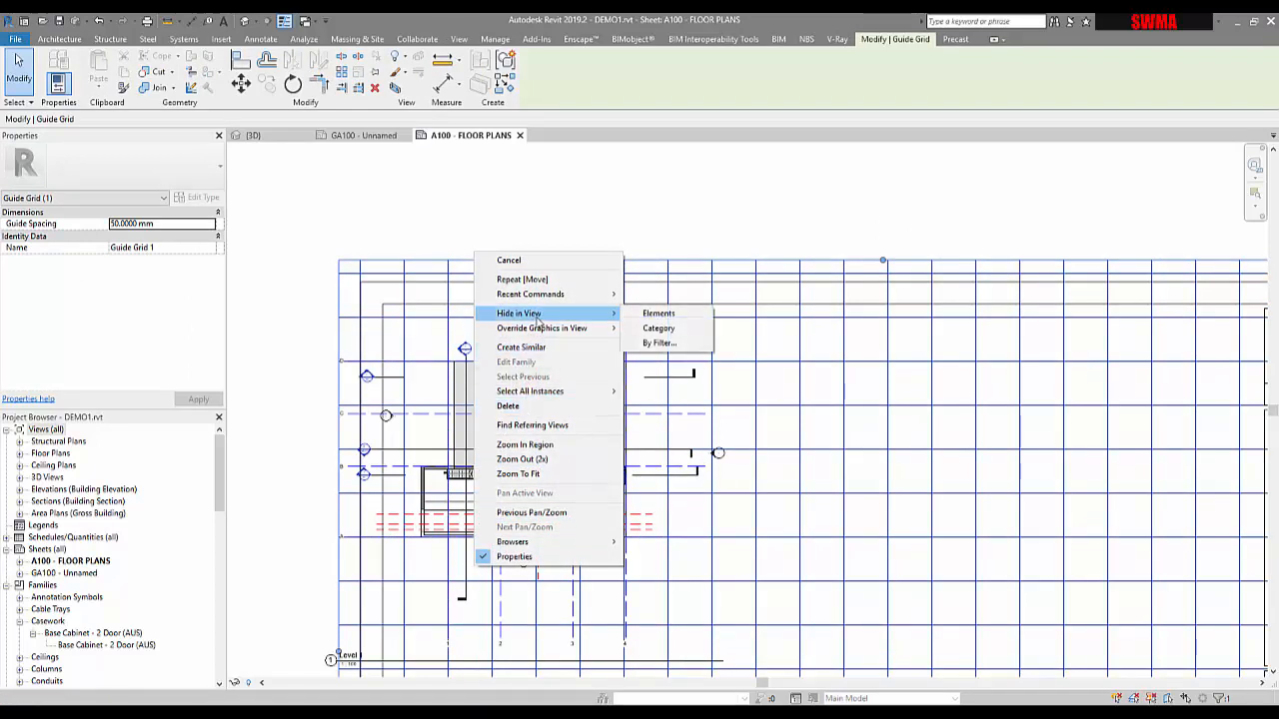
left_click(656, 329)
scroll(585, 300, "down", 3)
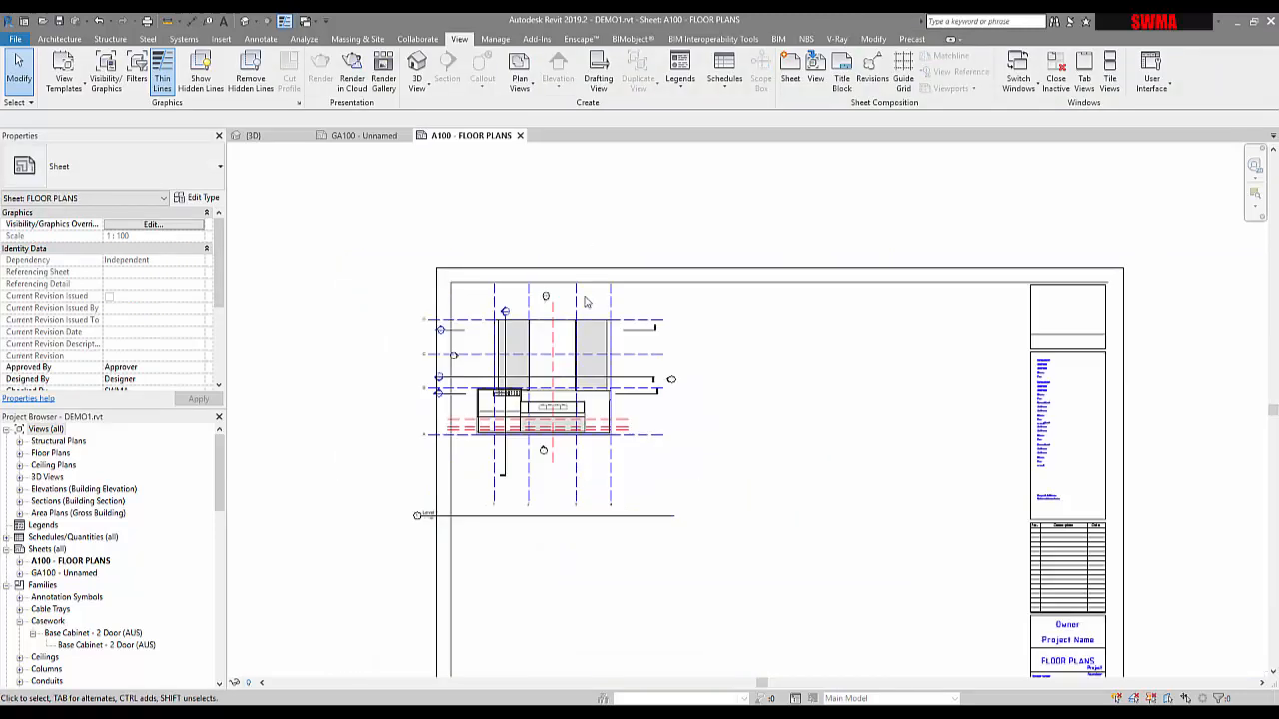
left_click(582, 390)
left_click(696, 170)
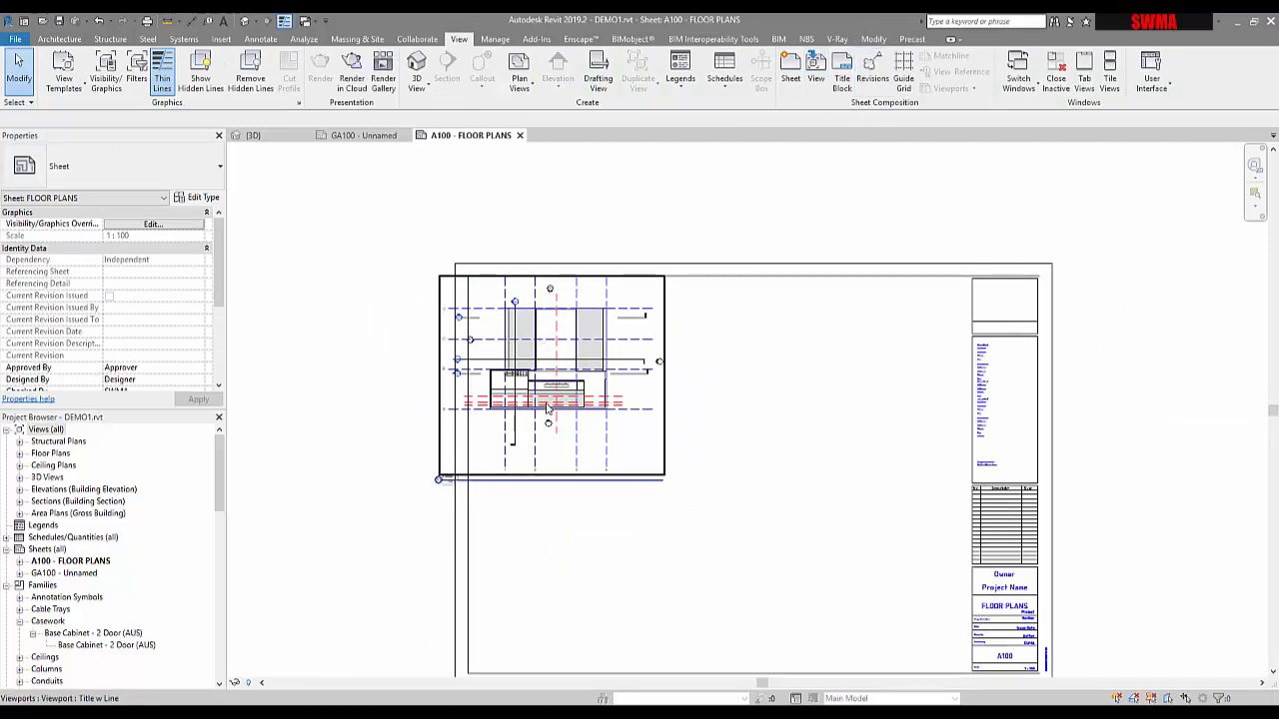
scroll(548, 408, "down", 1)
scroll(533, 323, "up", 1)
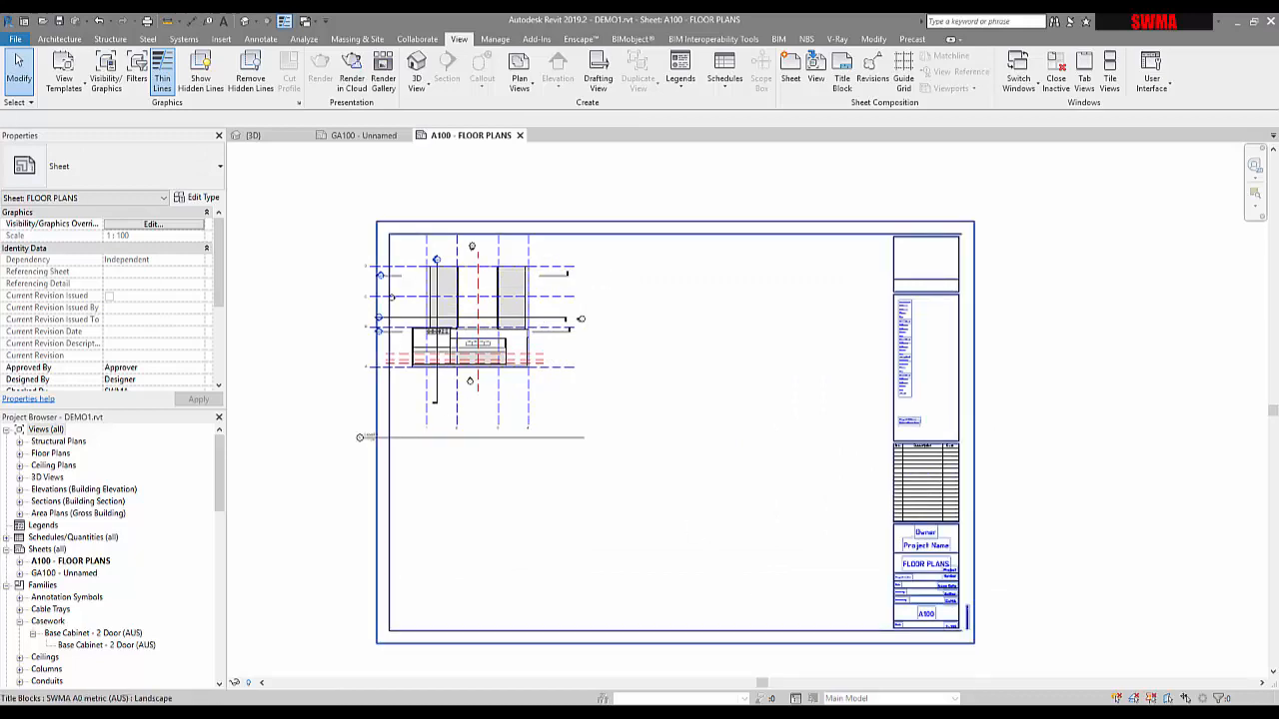
mouse_move(965, 714)
left_click(965, 683)
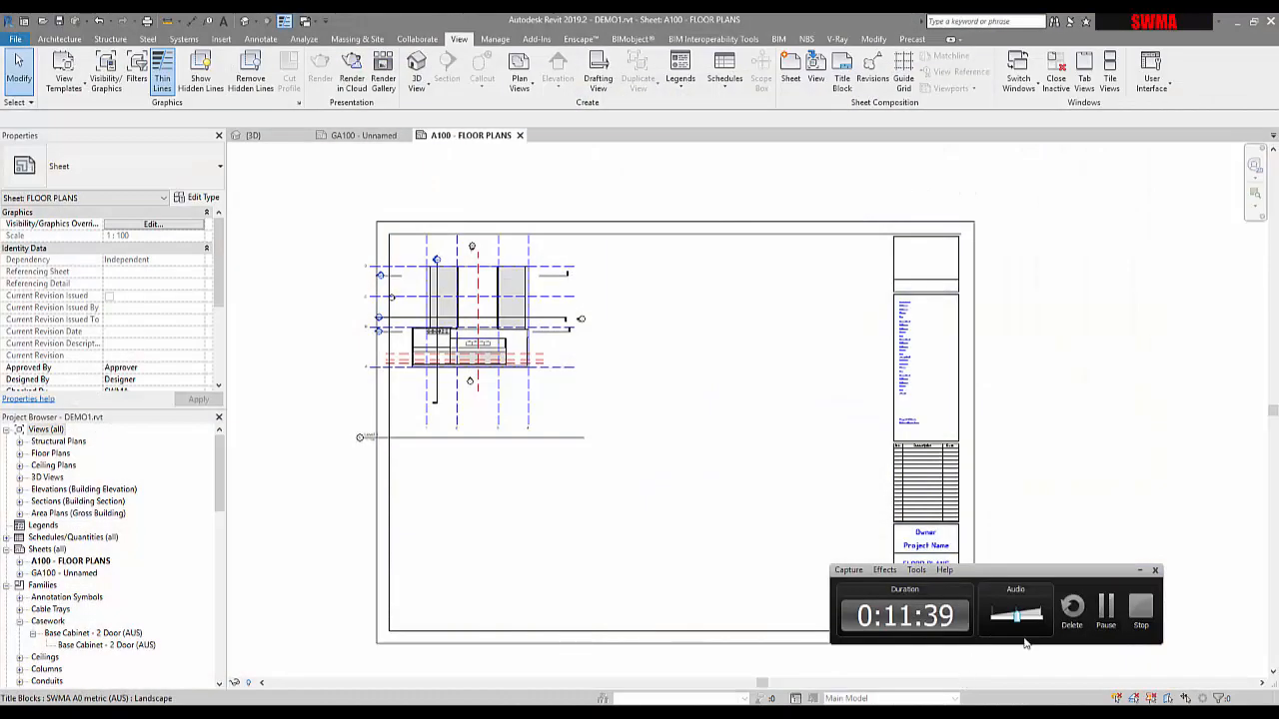
left_click(944, 570)
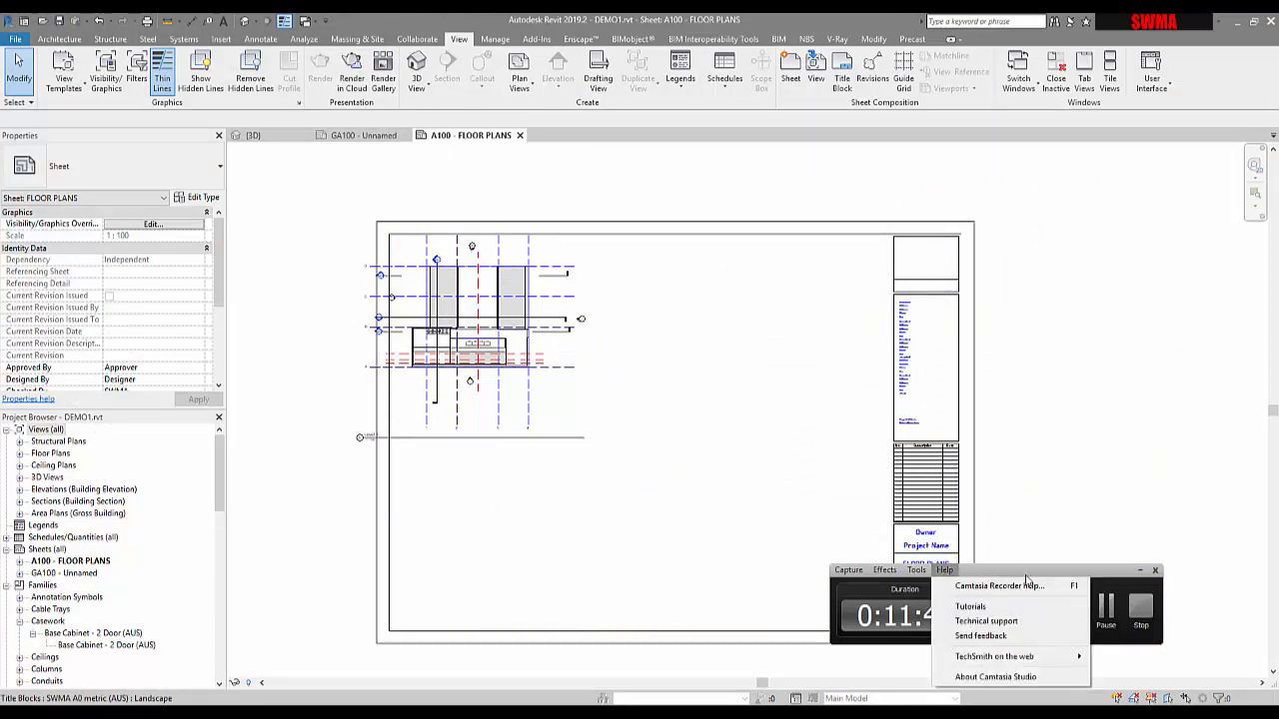
left_click(1022, 577)
left_click_drag(1026, 578, 1071, 615)
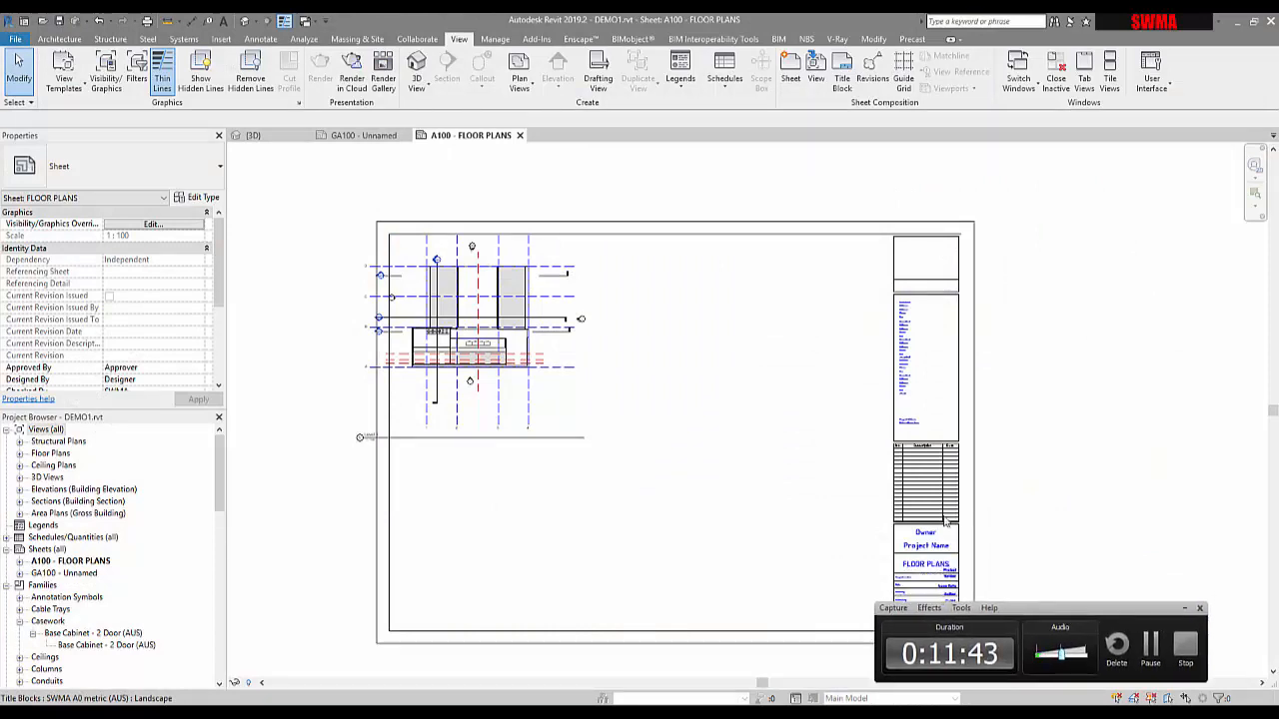